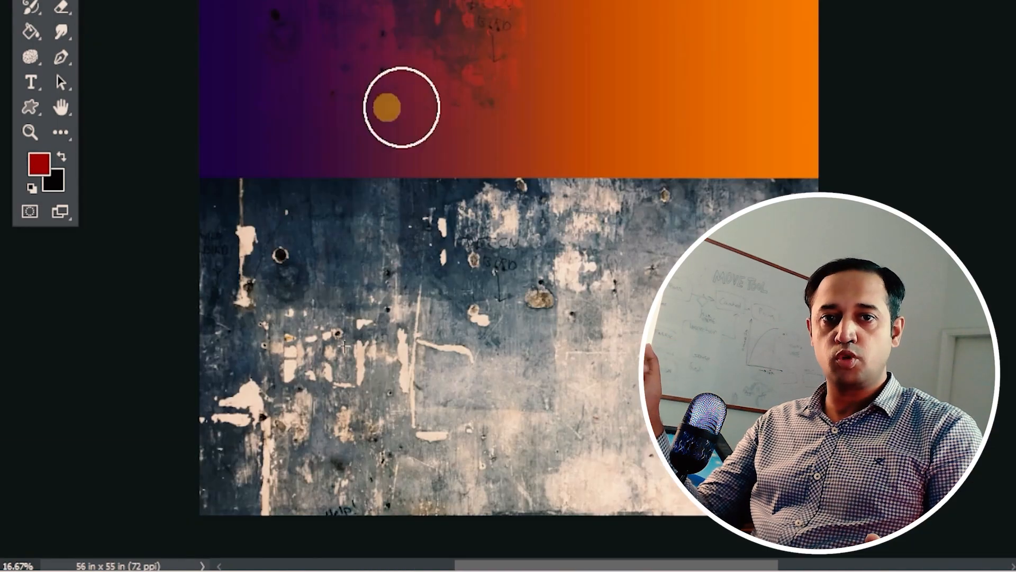
- Paint patches of the weathered wall texture onto the purple-to-orange gradient
left_click_drag(386, 104, 345, 74)
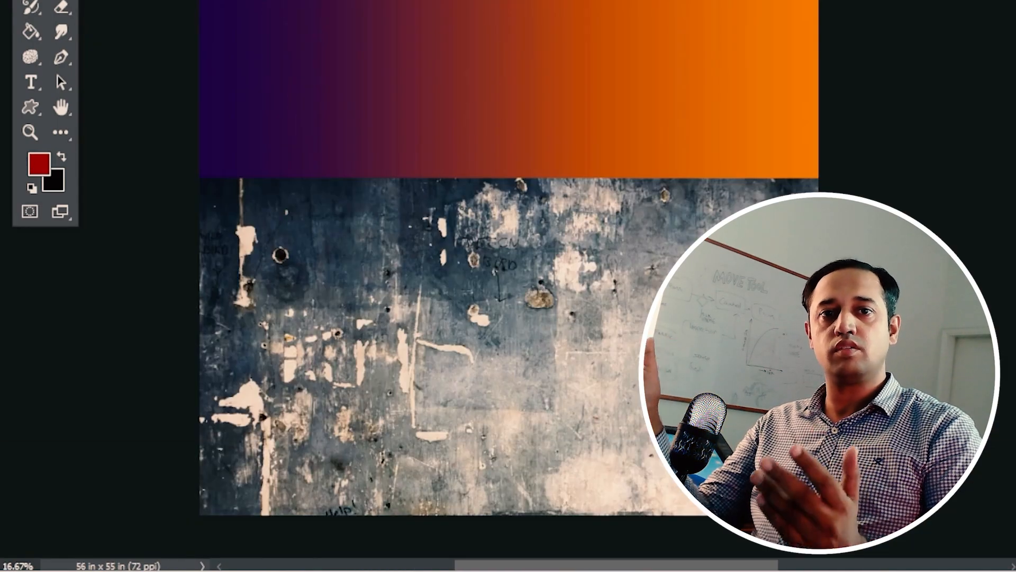
left_click_drag(640, 100, 717, 61)
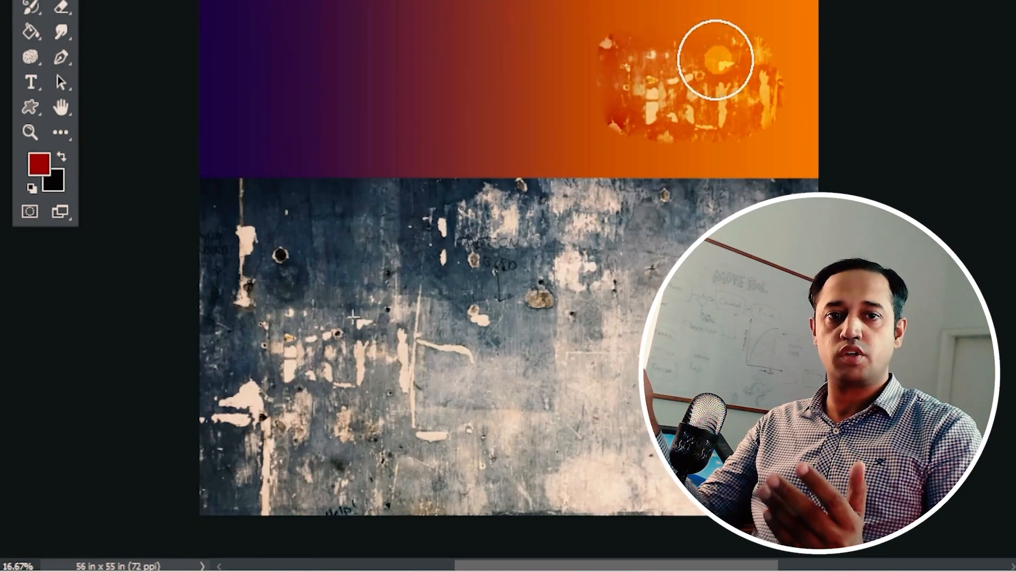
left_click_drag(593, 164, 556, 164)
left_click_drag(445, 64, 500, 85)
left_click_drag(657, 73, 606, 73)
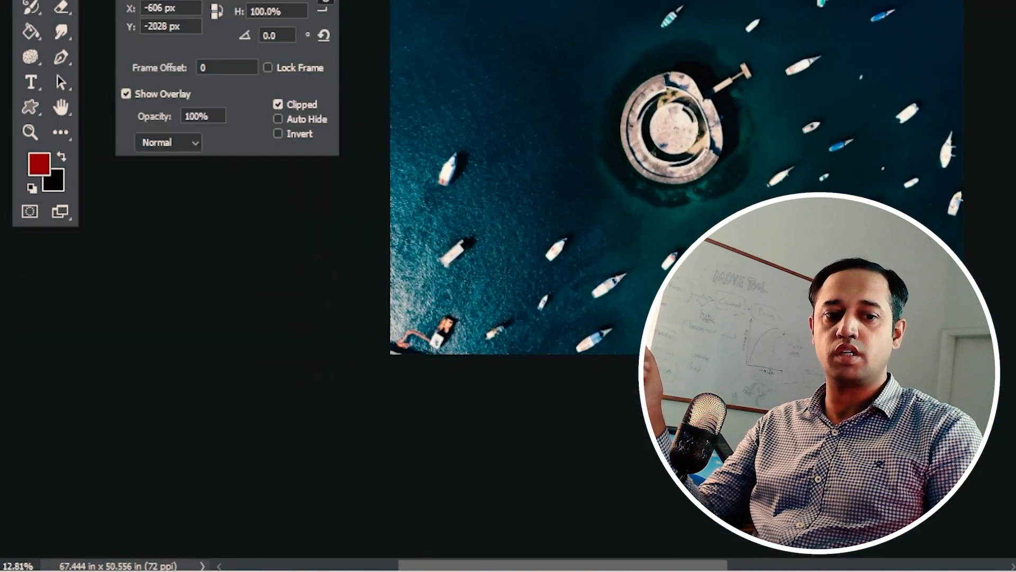
- Clone boats onto the open water around the circular island
left_click_drag(488, 83, 493, 60)
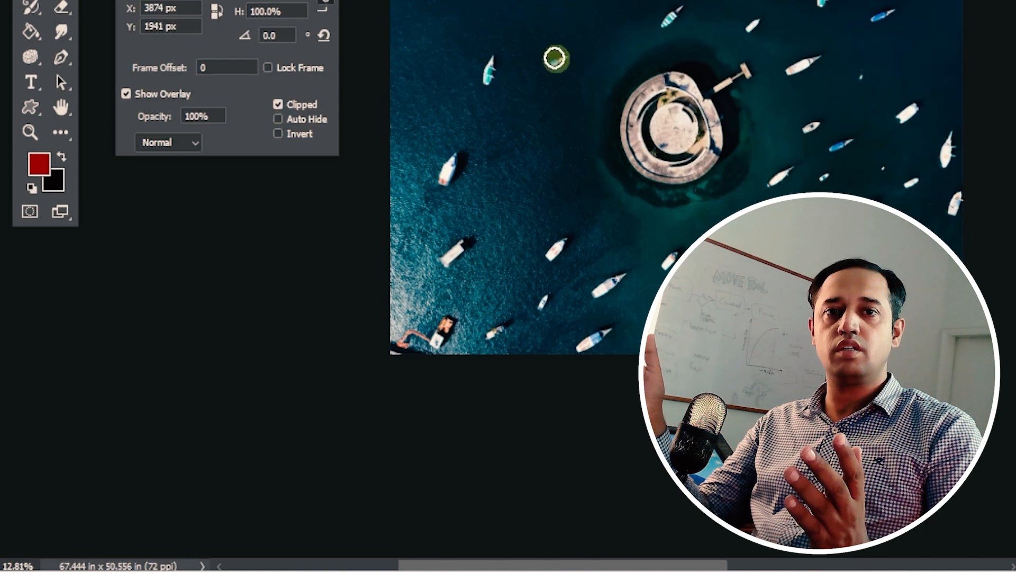
left_click_drag(556, 56, 534, 61)
left_click_drag(498, 146, 516, 130)
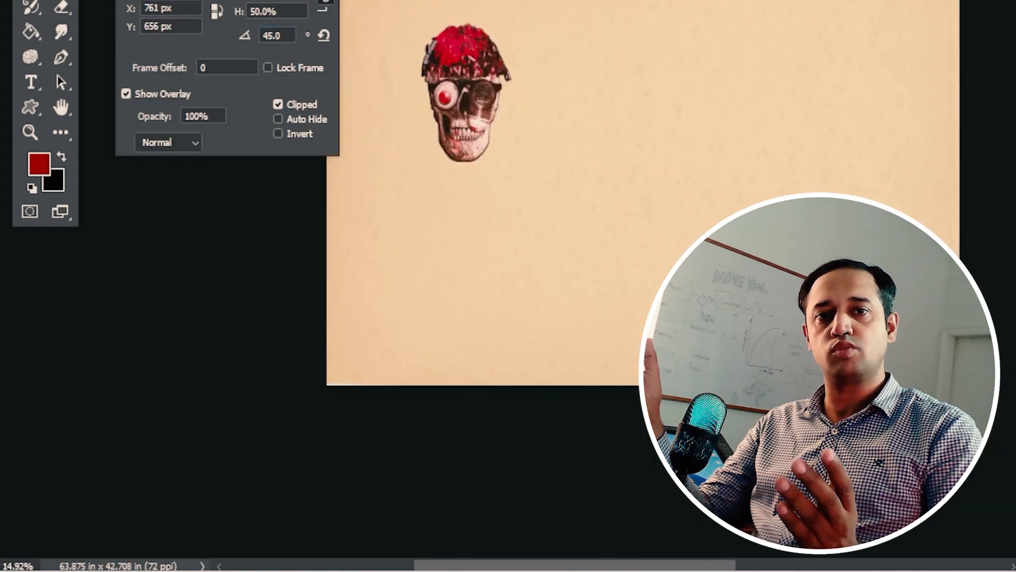
- Paint copies of the skull onto the empty beige background with the clone source at 50% scale and 45° rotation
left_click_drag(644, 108, 661, 130)
left_click_drag(643, 212, 667, 224)
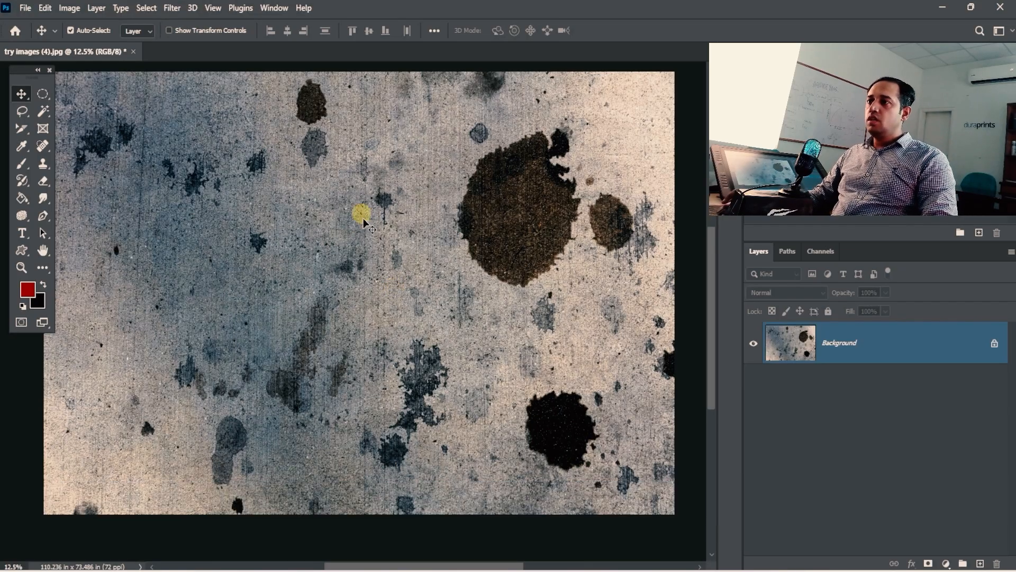
- Activate the Healing Brush Tool and review its brush size, hardness and spacing settings
left_click(44, 145)
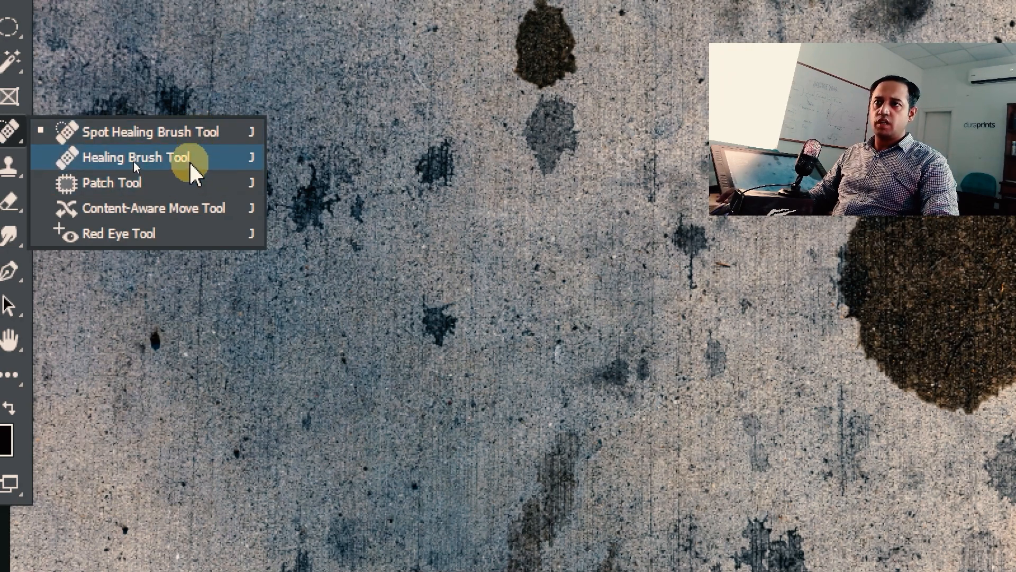
left_click(133, 161)
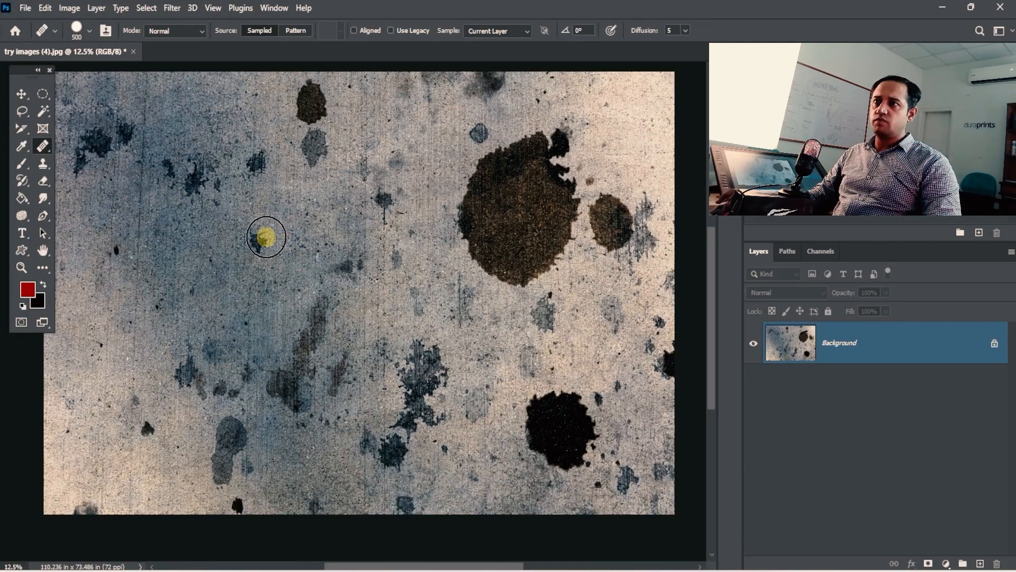
left_click(89, 30)
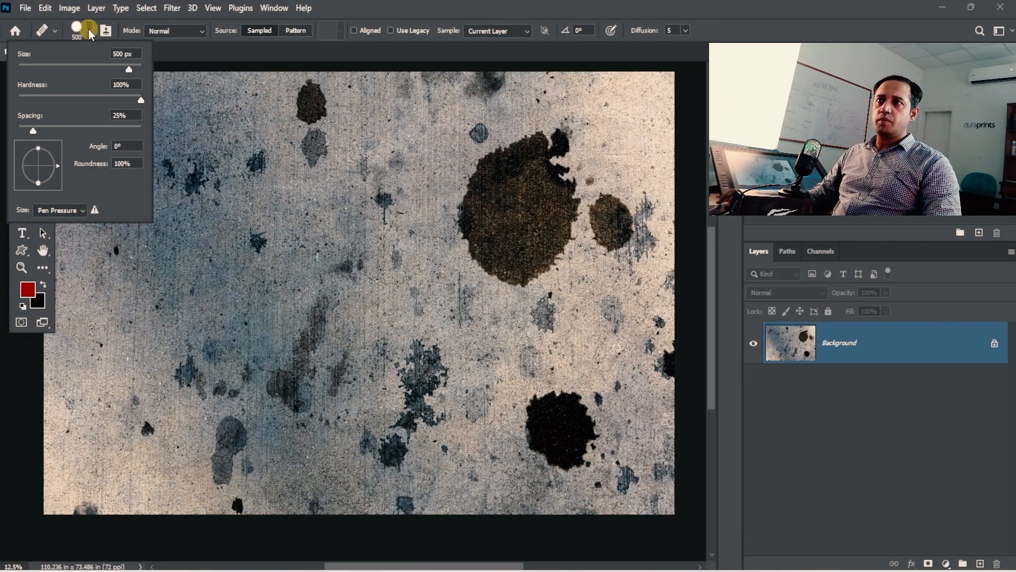
left_click(89, 30)
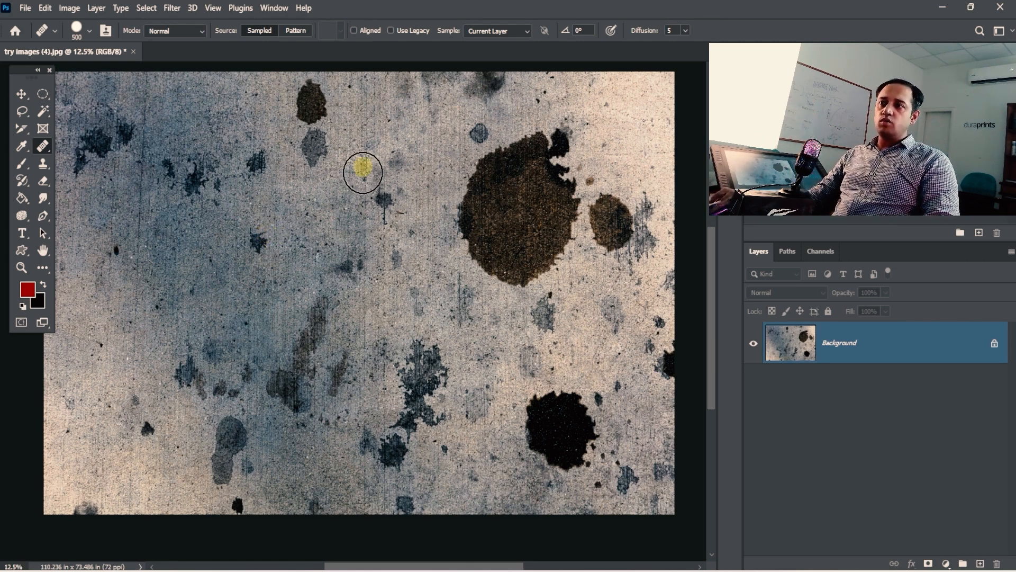
right_click(41, 148)
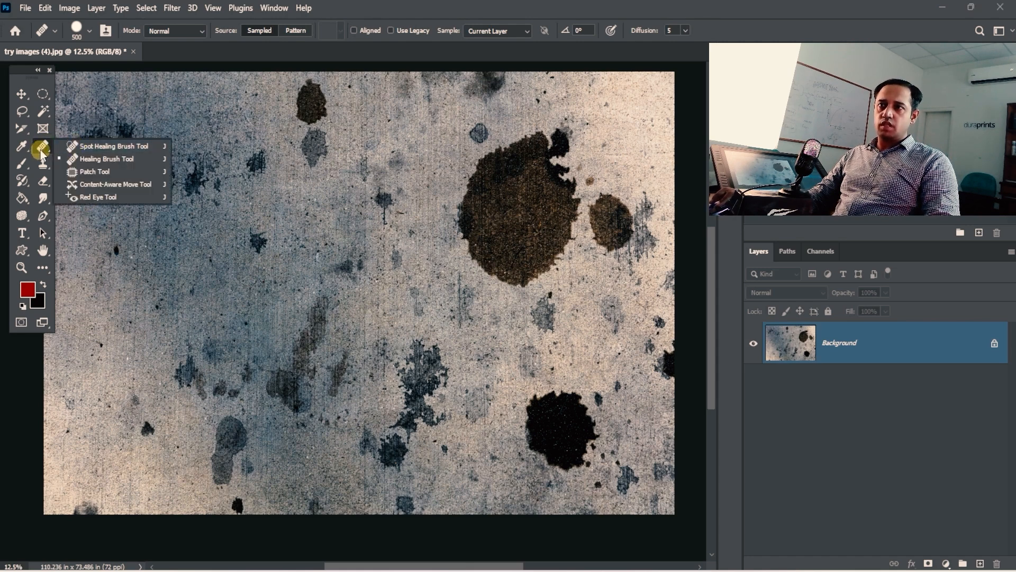
left_click(41, 151)
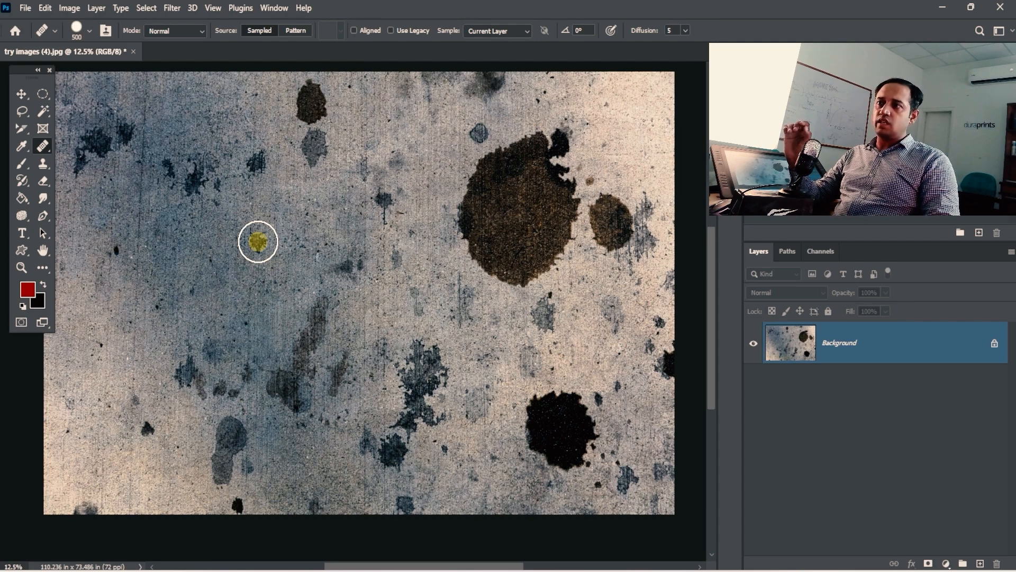
right_click(41, 149)
left_click(85, 159)
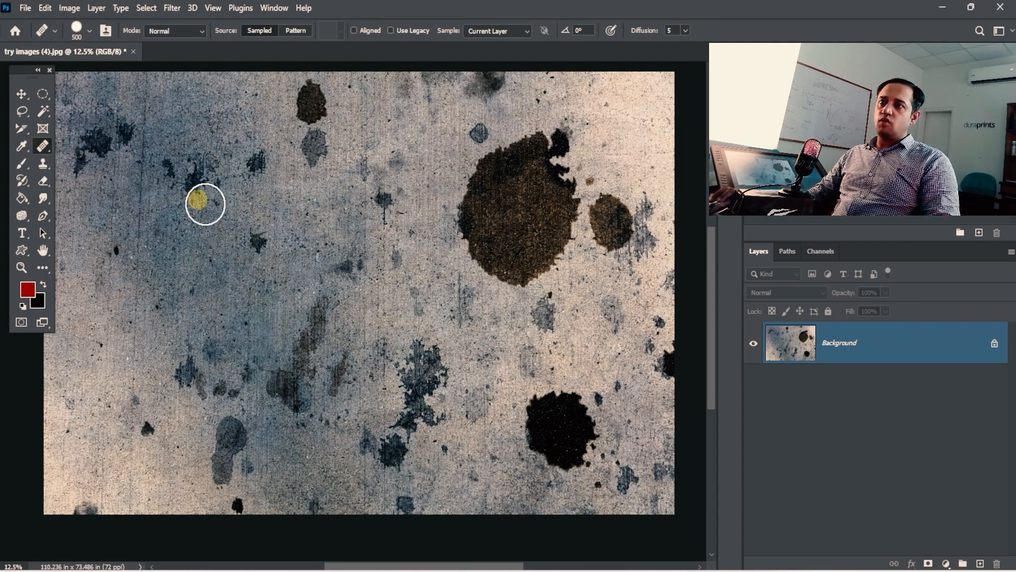
- Try to heal the dark streak in the middle of the concrete without defining a source point
left_click(261, 209, "ctrl")
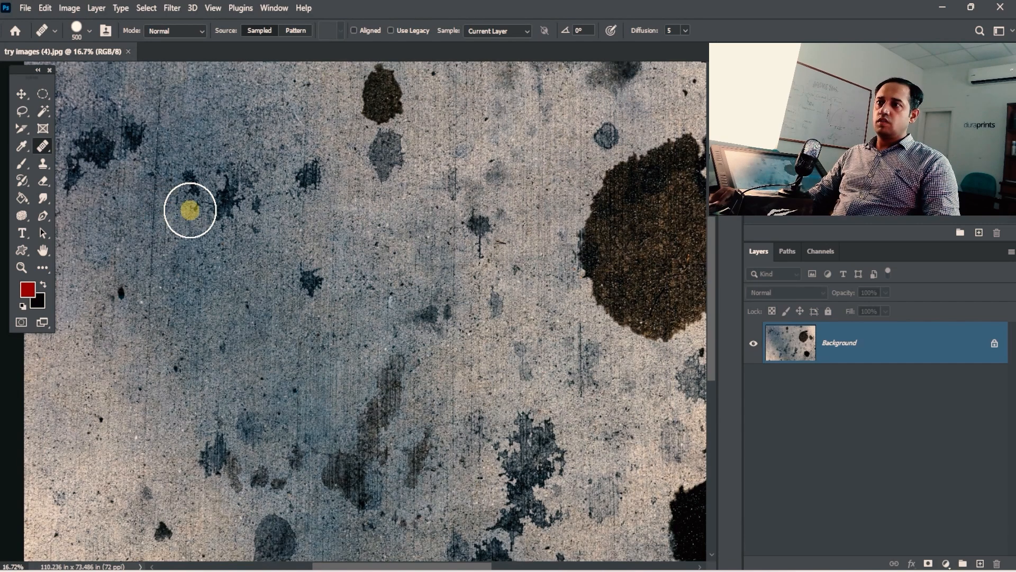
left_click_drag(50, 150, 137, 161)
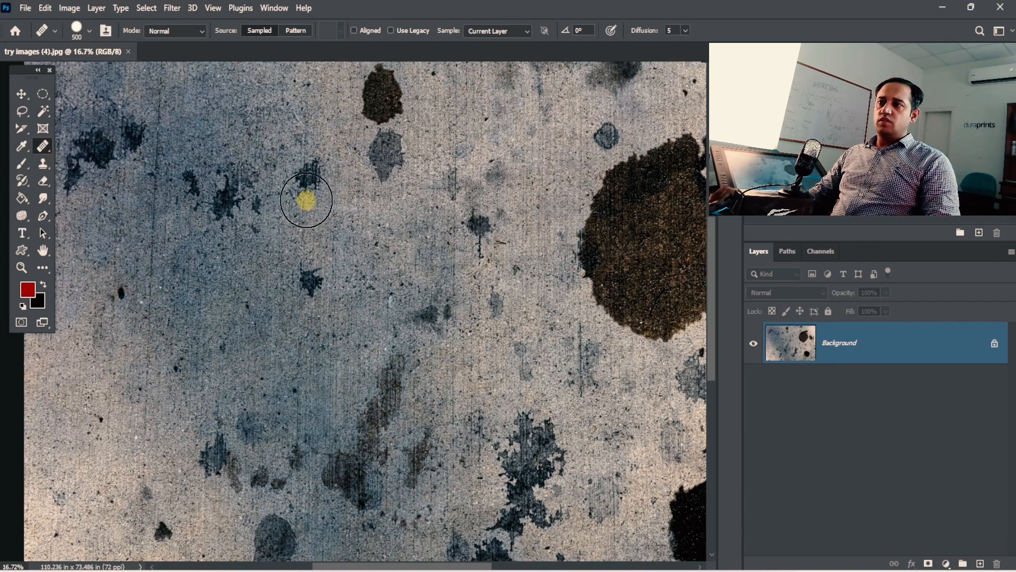
left_click_drag(325, 227, 347, 170)
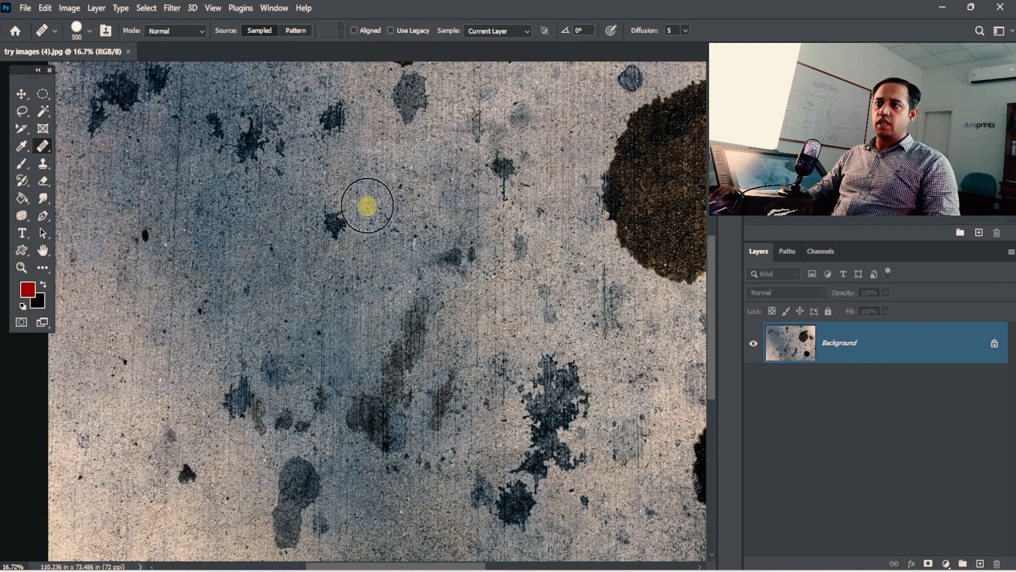
left_click(413, 290)
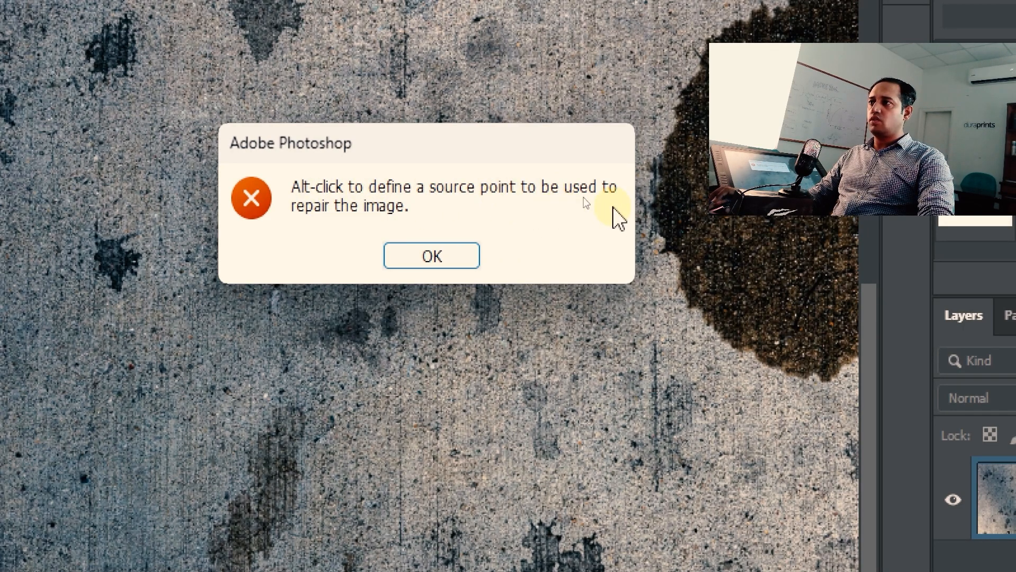
left_click(465, 256)
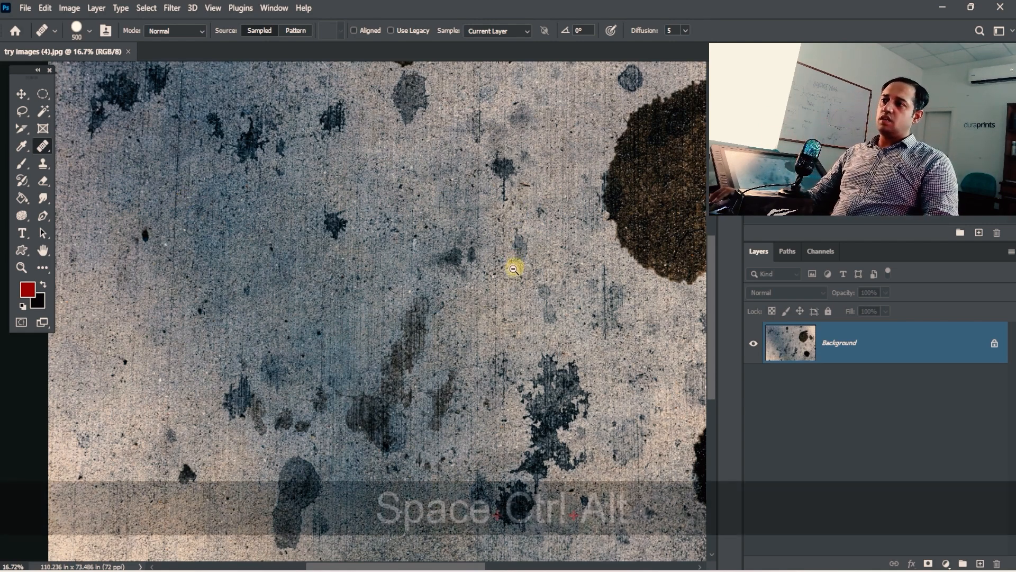
- Sample a clean concrete area as the healing source, try it over the large brown stain, and undo
left_click_drag(507, 275, 415, 246)
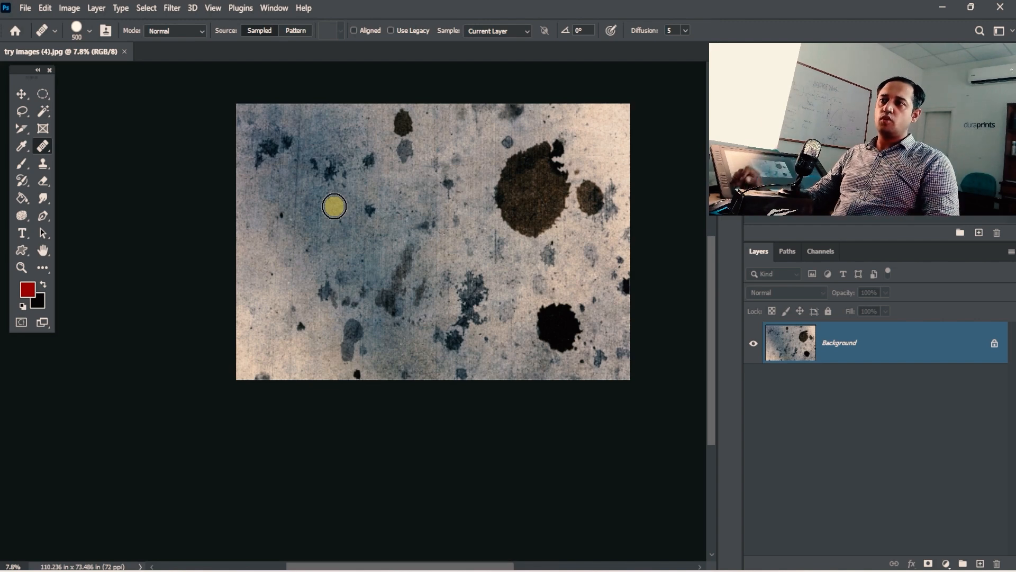
left_click_drag(341, 166, 404, 245)
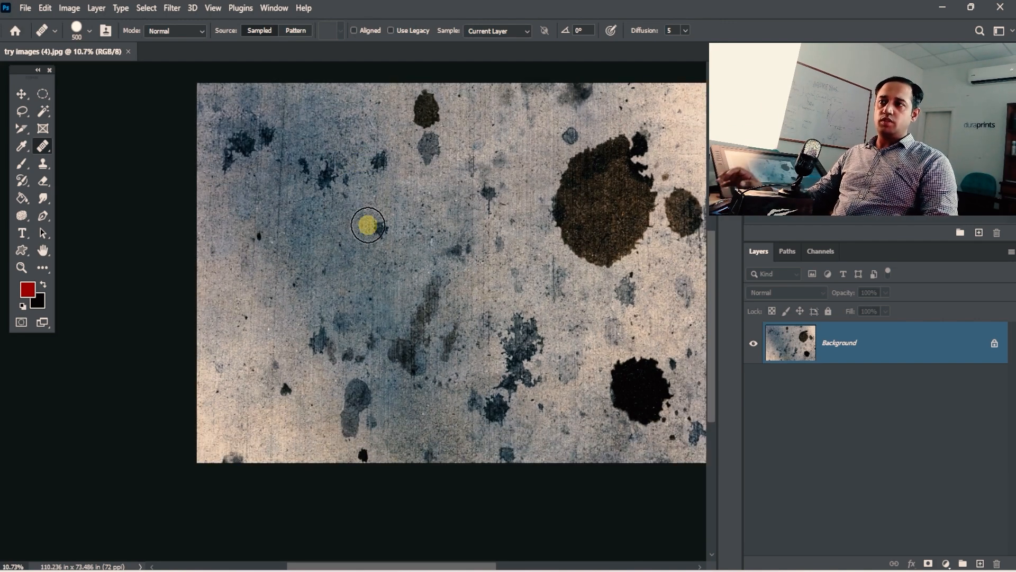
left_click_drag(326, 99, 347, 93)
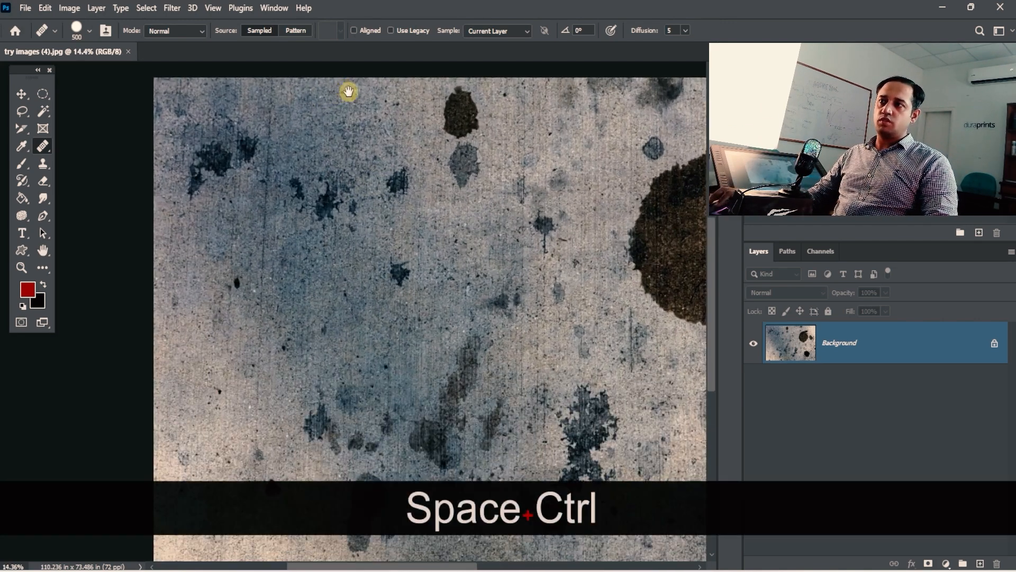
left_click_drag(326, 170, 318, 193)
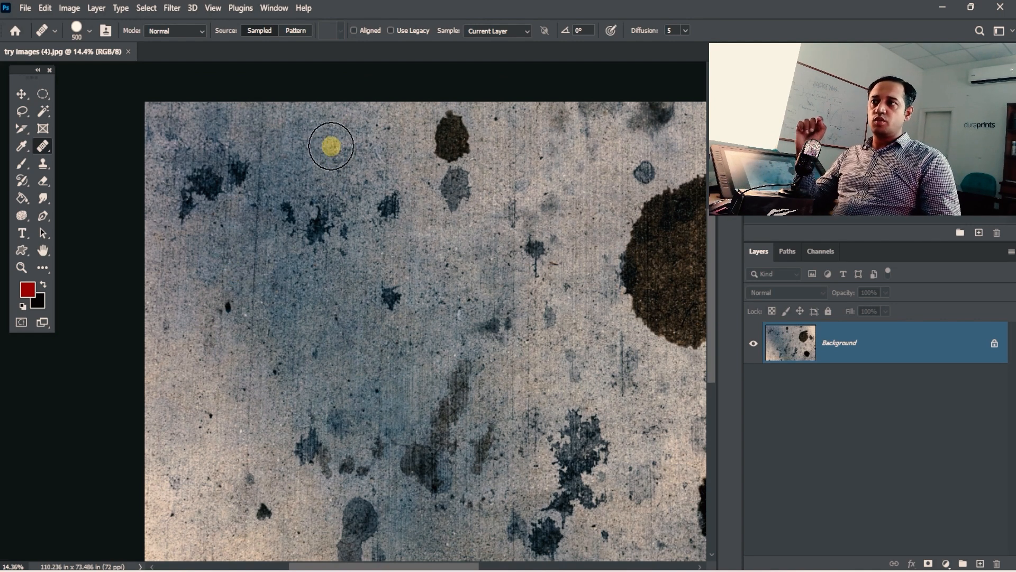
key("alt")
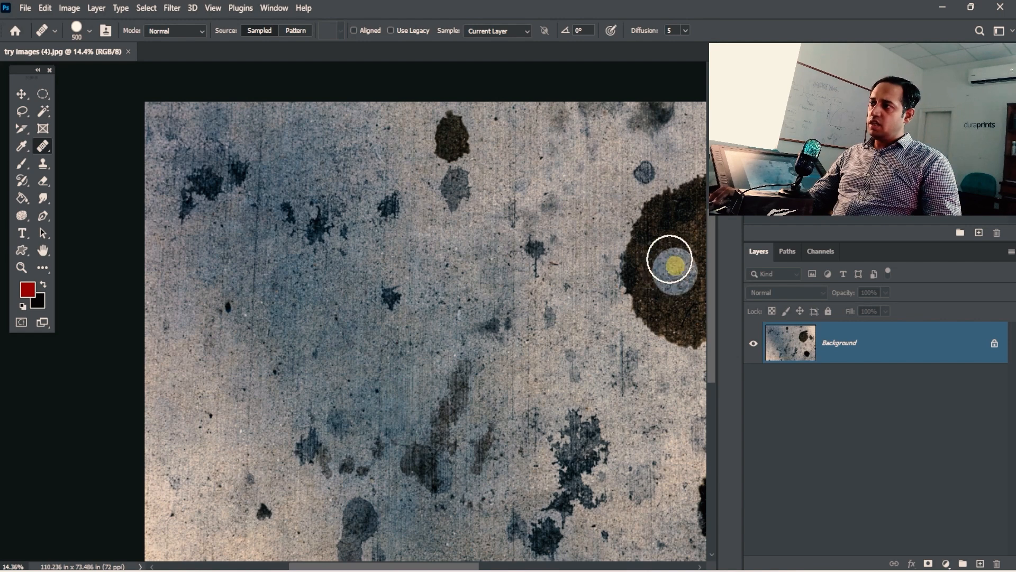
key("space")
left_click_drag(659, 268, 565, 266)
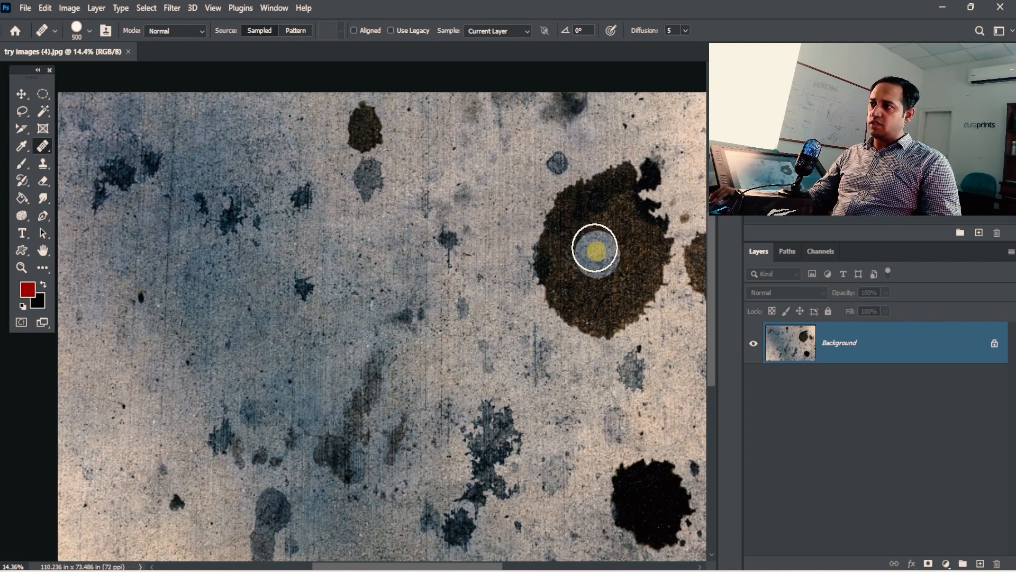
key("ctrl+z")
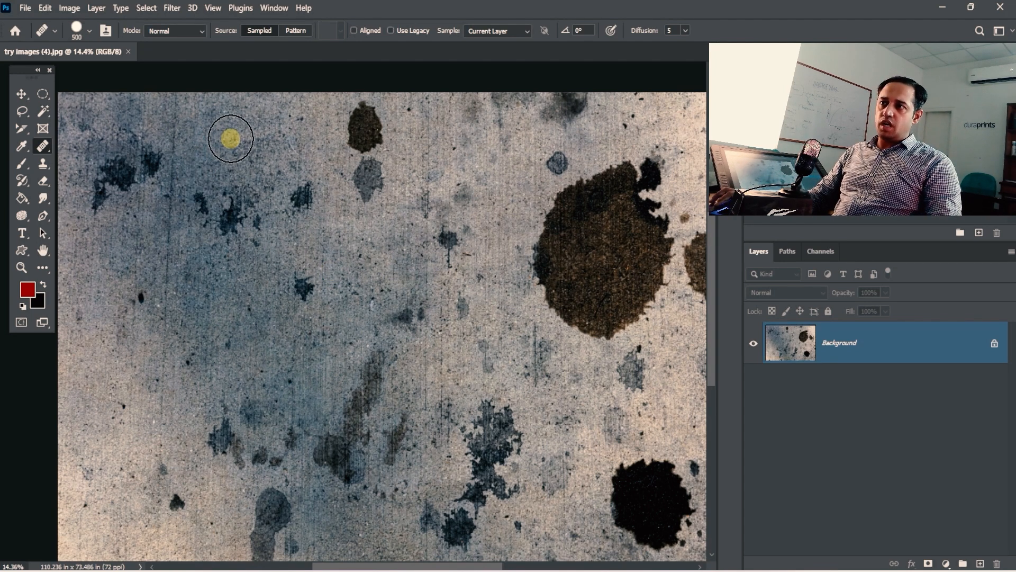
- Heal the dark blue stain cluster in the blue area of the concrete, resampling clean texture nearby for each stroke
key("alt")
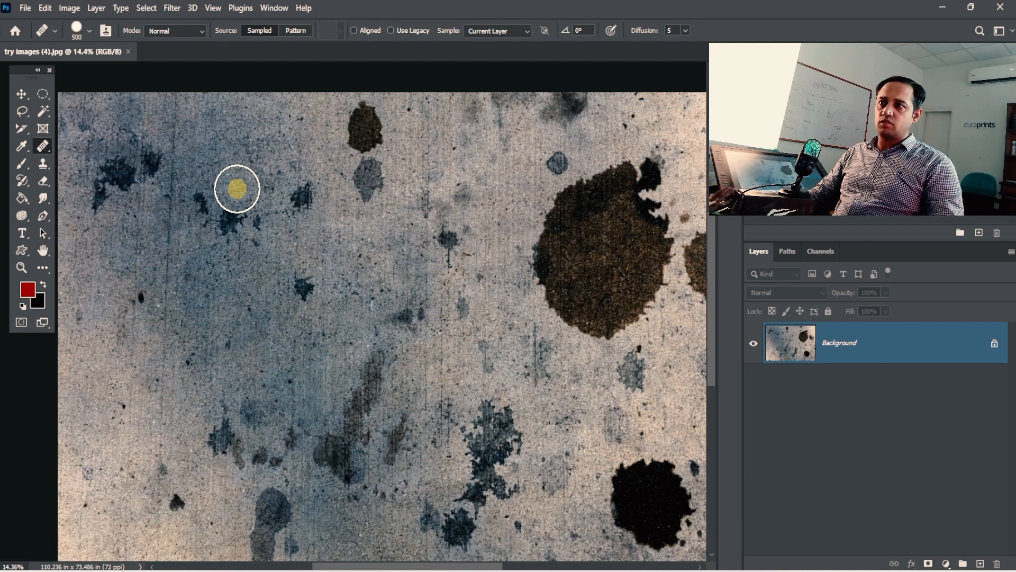
left_click_drag(236, 183, 233, 275)
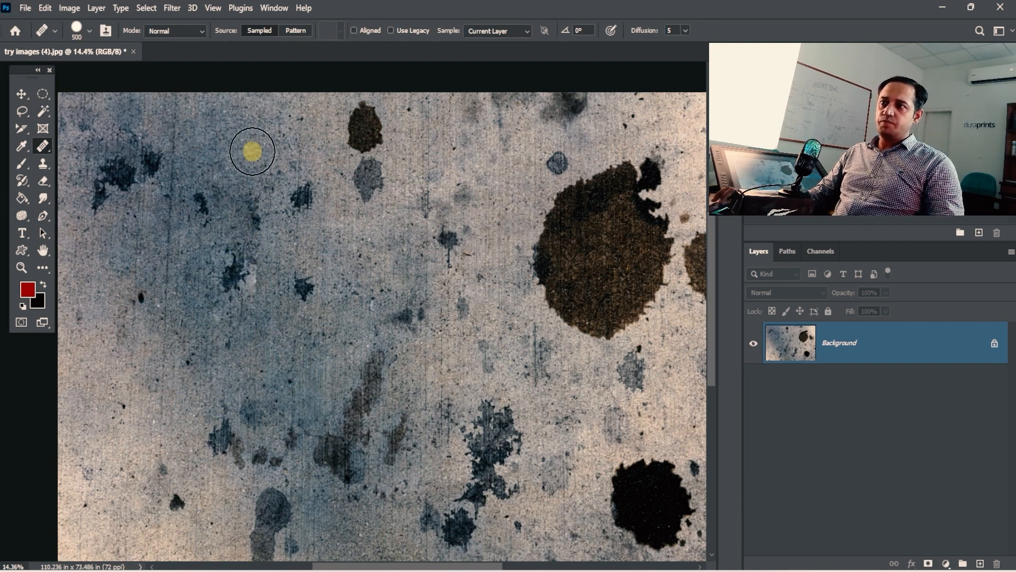
left_click(251, 142, "alt")
mouse_move(251, 224)
left_mouse_down()
mouse_move(248, 309)
mouse_move(242, 220)
mouse_move(235, 281)
mouse_move(231, 213)
mouse_move(244, 192)
mouse_move(206, 149)
mouse_move(197, 299)
left_mouse_up()
left_click(206, 145, "alt")
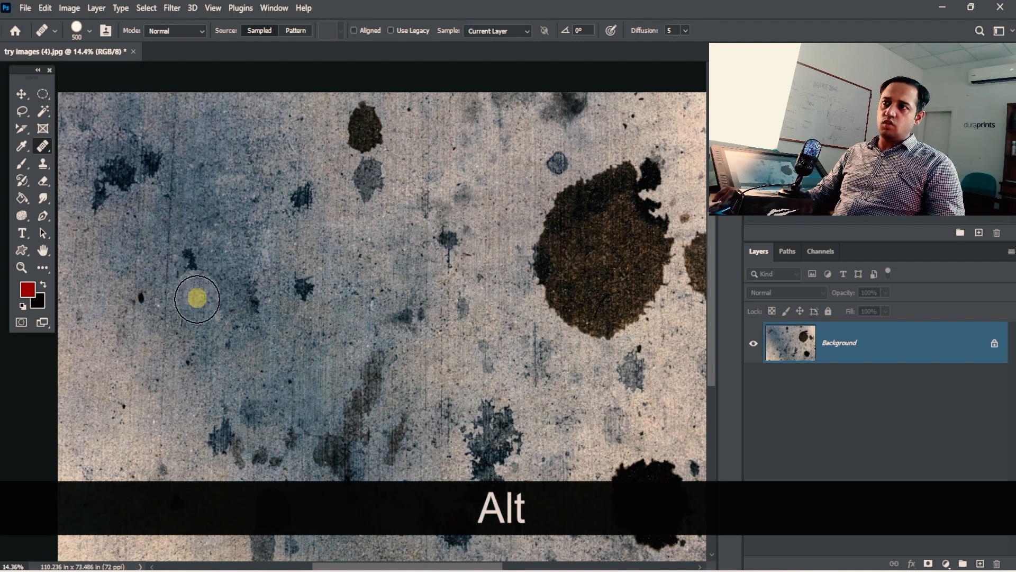
left_click(215, 138, "alt")
left_click_drag(192, 249, 187, 397)
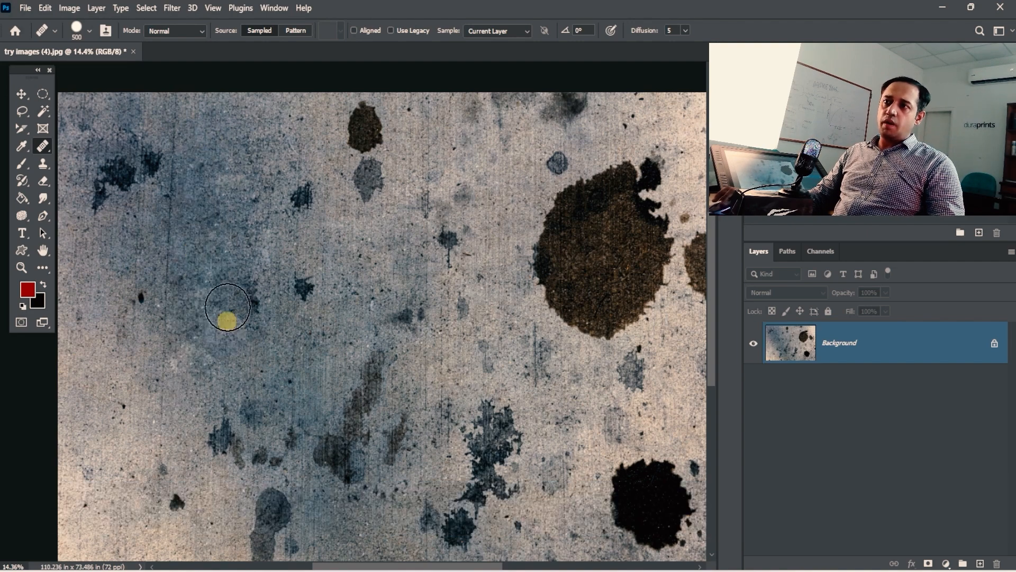
left_click(234, 213, "alt")
left_click_drag(250, 287, 242, 379)
- Heal the two small blue stains beside the removed cluster and the grey stain below the black blot, using nearby clean texture
left_click(301, 361, "alt")
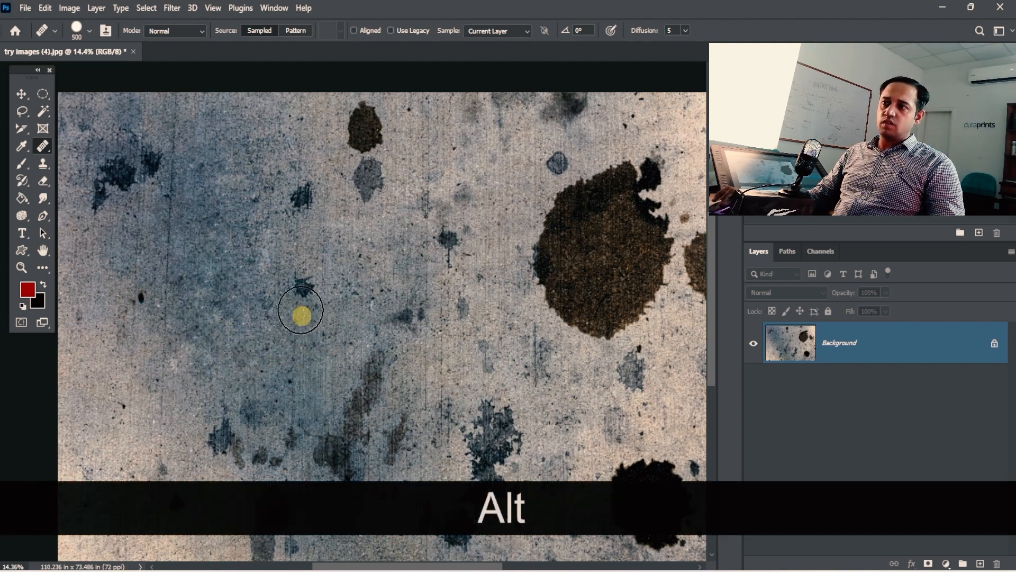
mouse_move(300, 310)
left_mouse_down()
mouse_move(299, 257)
mouse_move(316, 324)
mouse_move(296, 320)
mouse_move(300, 118)
left_mouse_up()
left_click(354, 278, "alt")
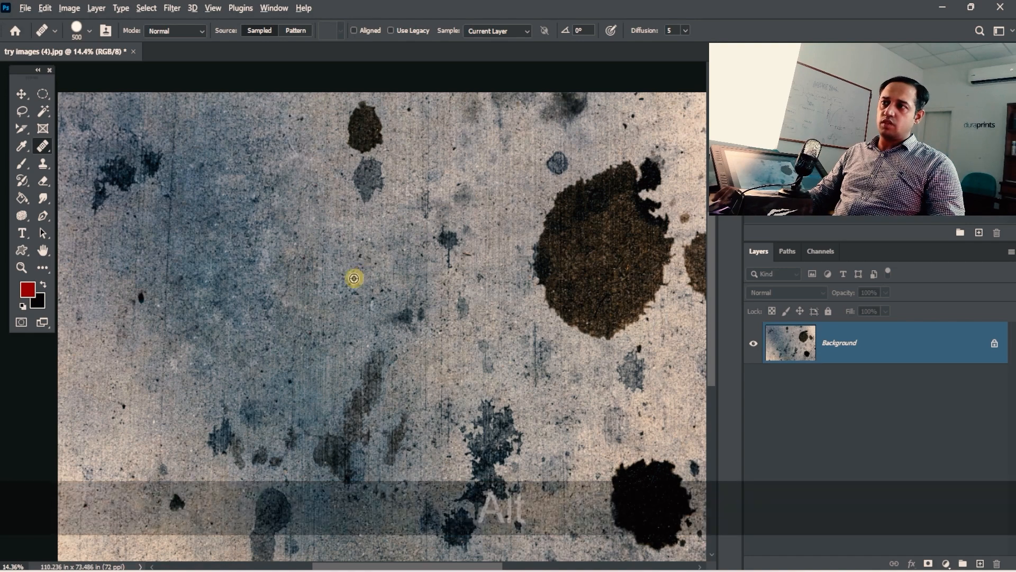
left_click_drag(372, 180, 369, 231)
- Heal the small dark stain left of the large brown blot and the two fainter marks below it from clean samples
left_click(449, 152, "alt")
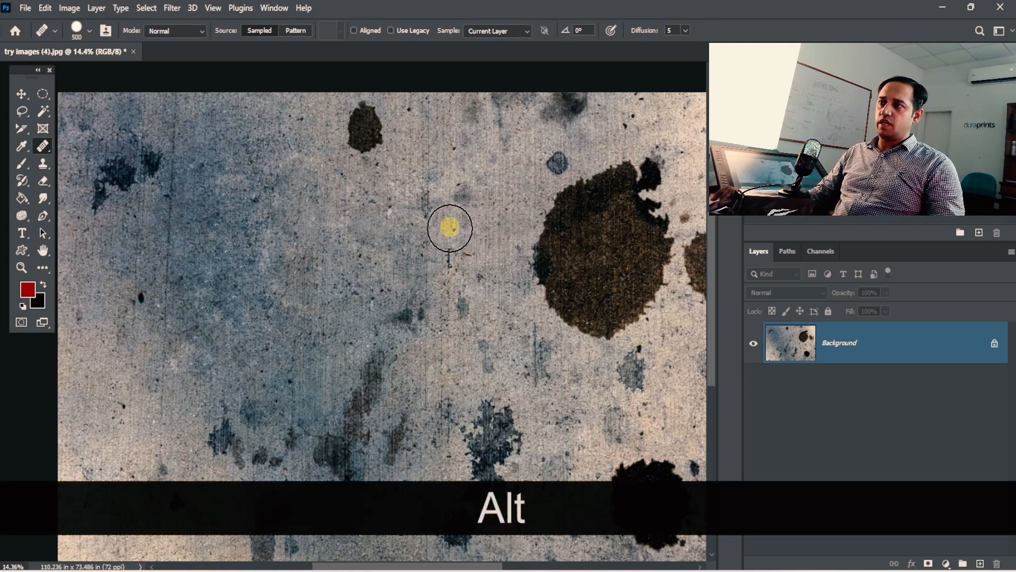
left_click_drag(450, 228, 450, 269)
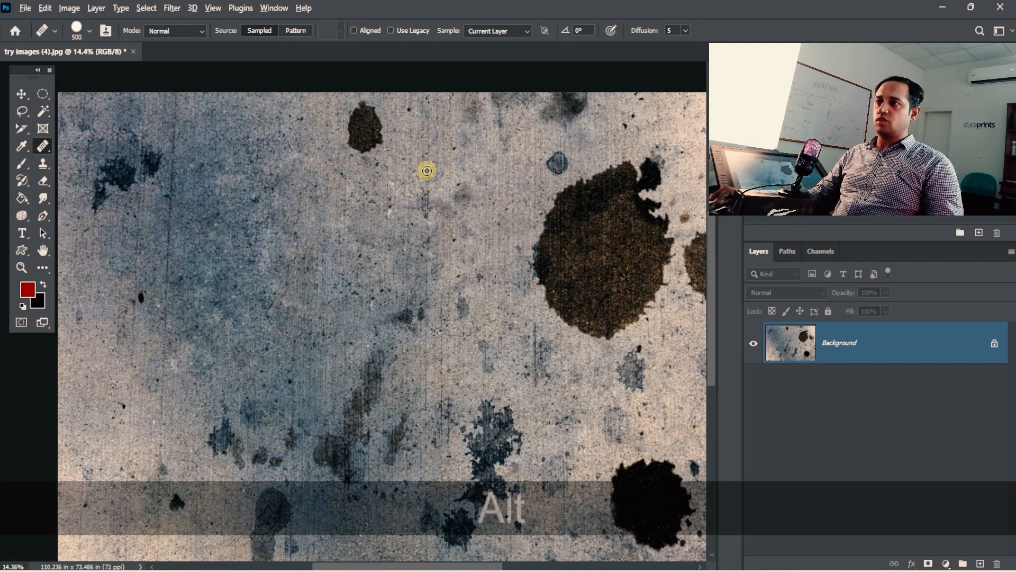
left_click(415, 253, "alt")
left_click_drag(410, 312, 411, 337)
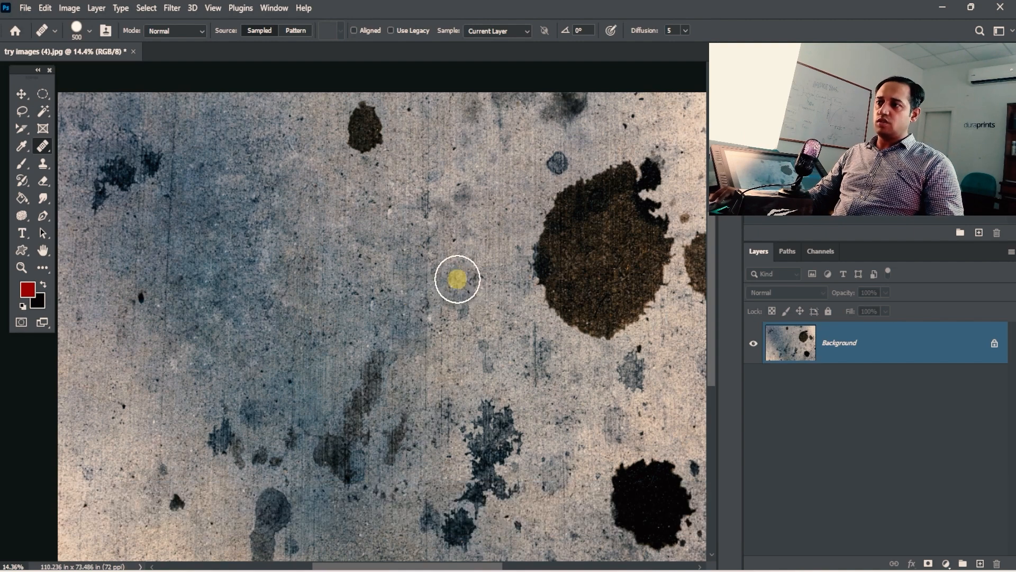
left_click(457, 244, "alt")
left_click_drag(463, 307, 464, 335)
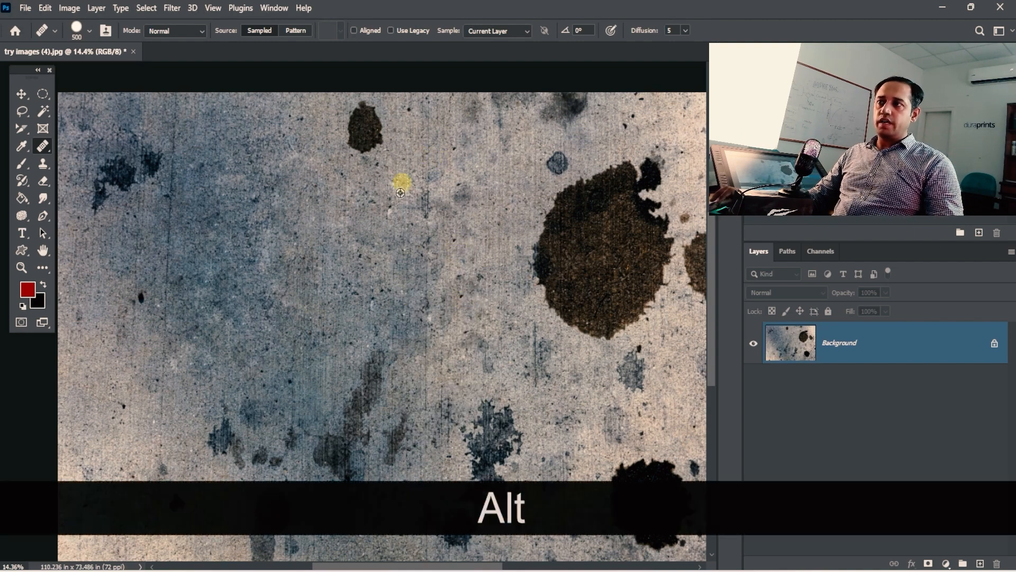
- Heal the dark brown spot near the photo's upper edge and part of the dark blue cluster left of the black blot from clean samples
left_click_drag(365, 152, 365, 99)
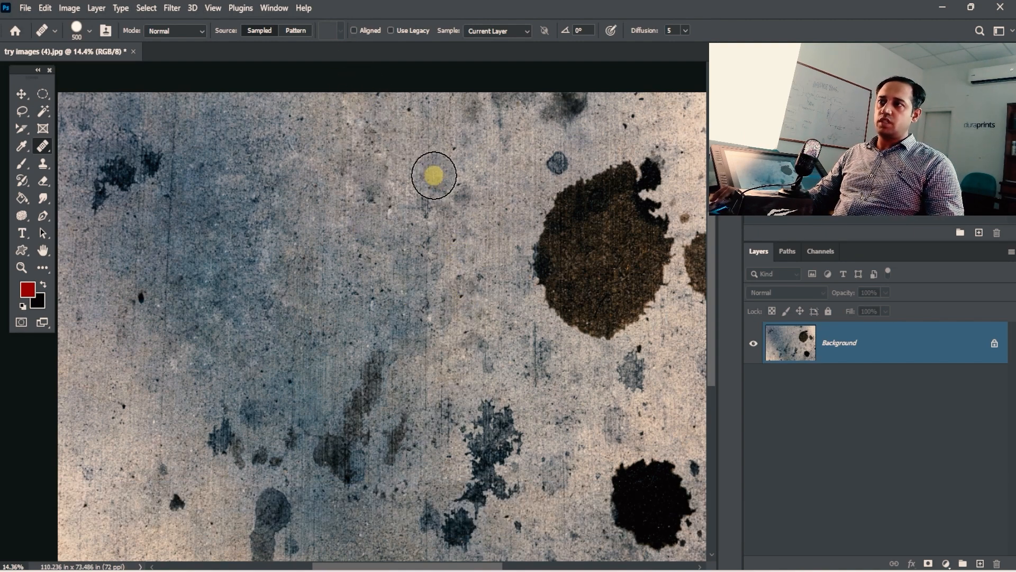
key("alt")
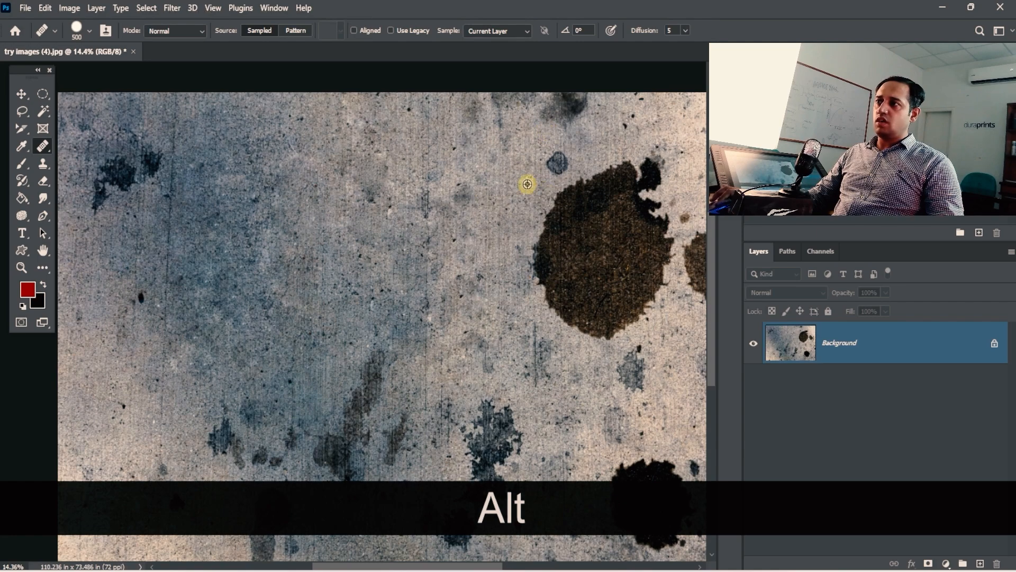
left_click_drag(519, 307, 483, 170)
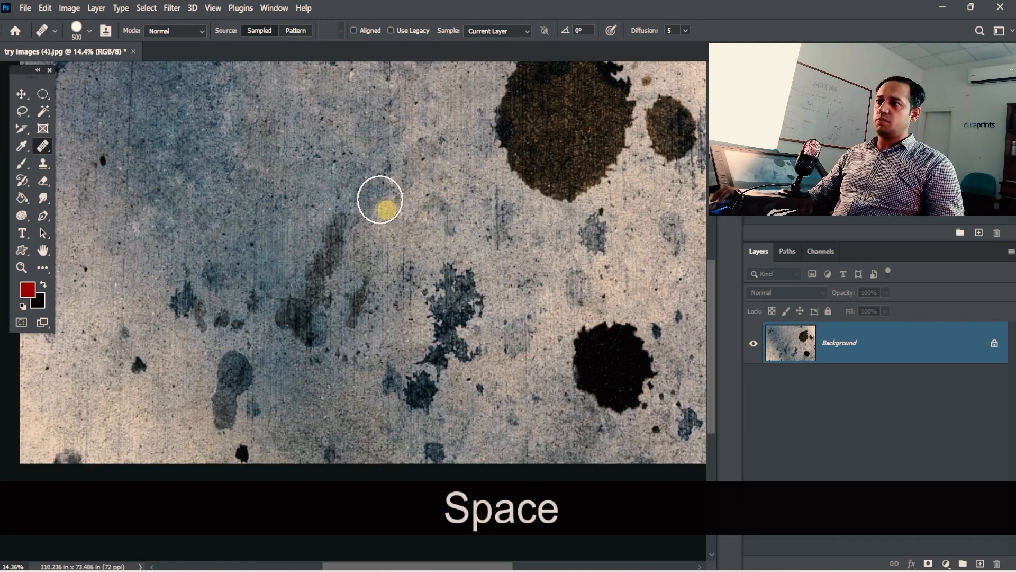
key("alt")
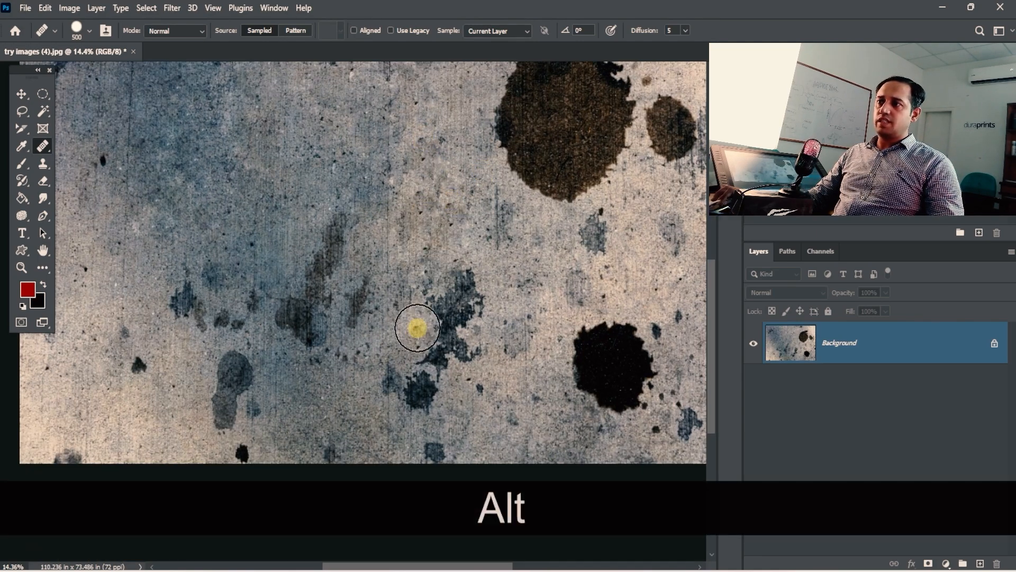
left_click_drag(418, 219, 417, 304)
key("ctrl")
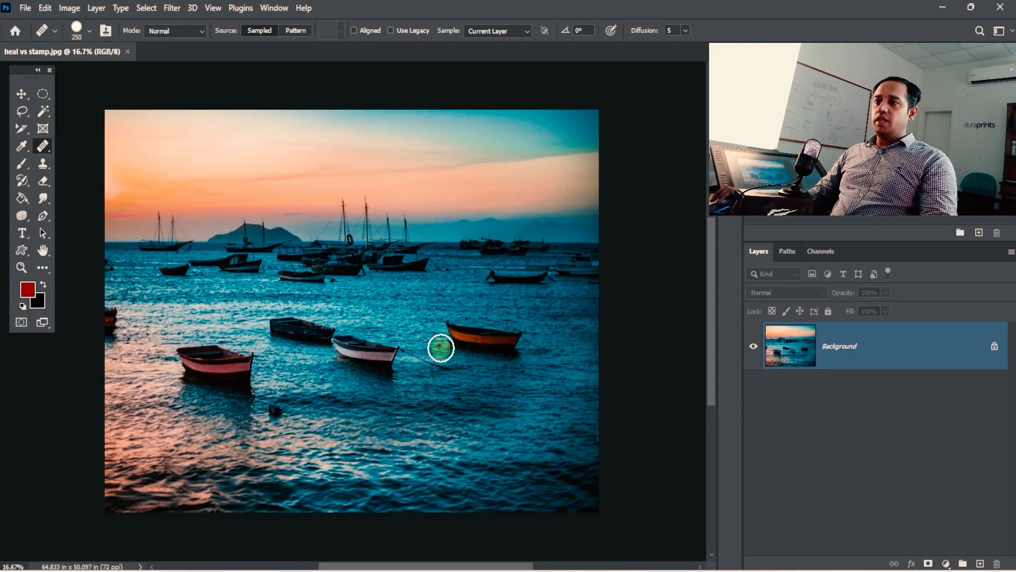
left_click_drag(436, 364, 460, 362)
left_click_drag(460, 360, 434, 334)
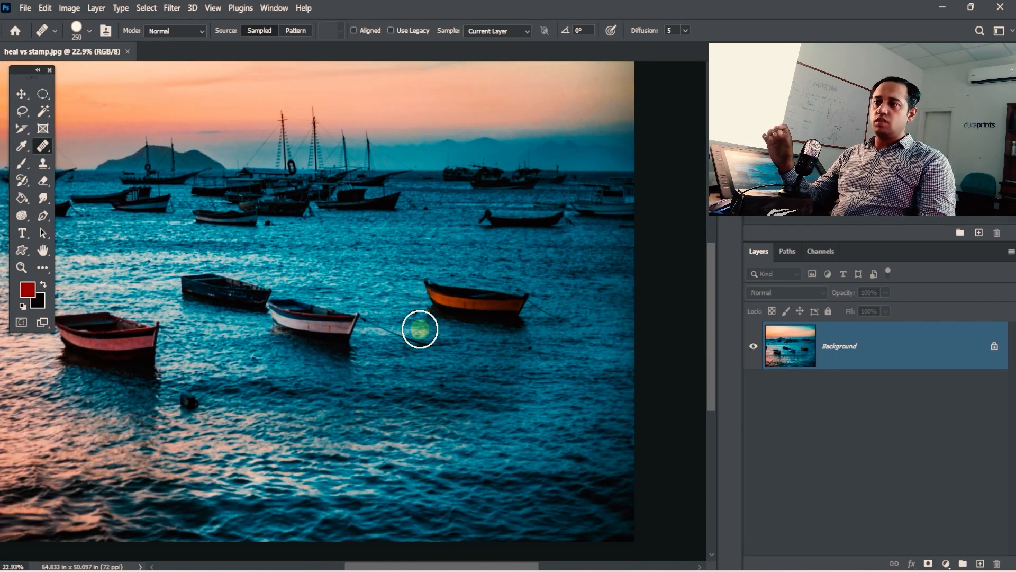
left_click(47, 148)
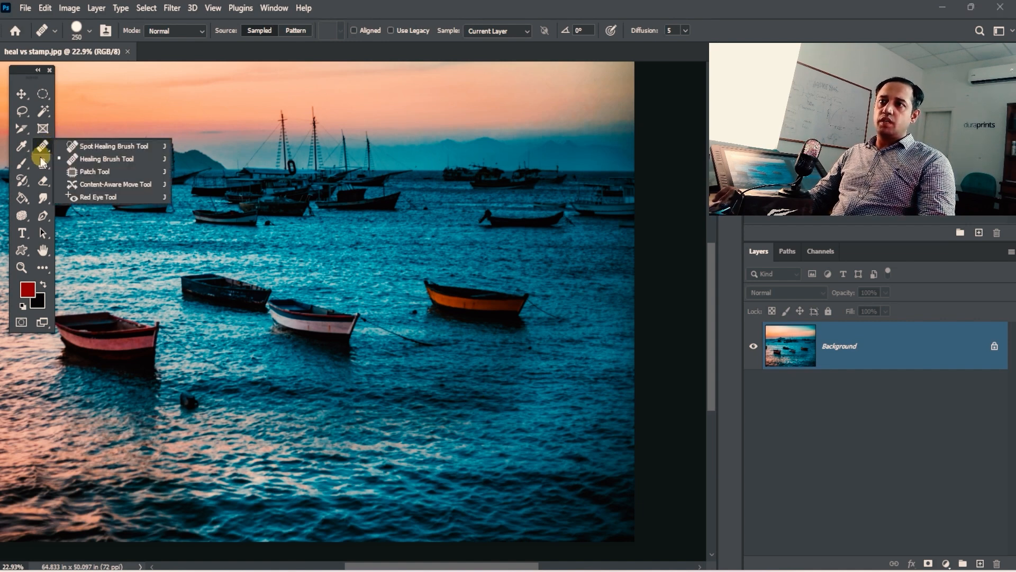
left_click(42, 167)
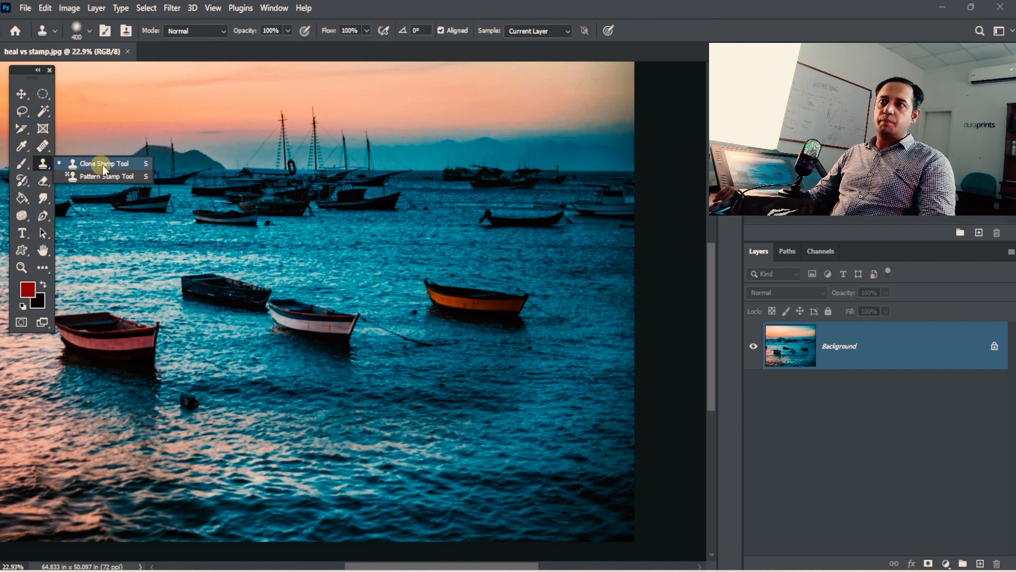
left_click(43, 147)
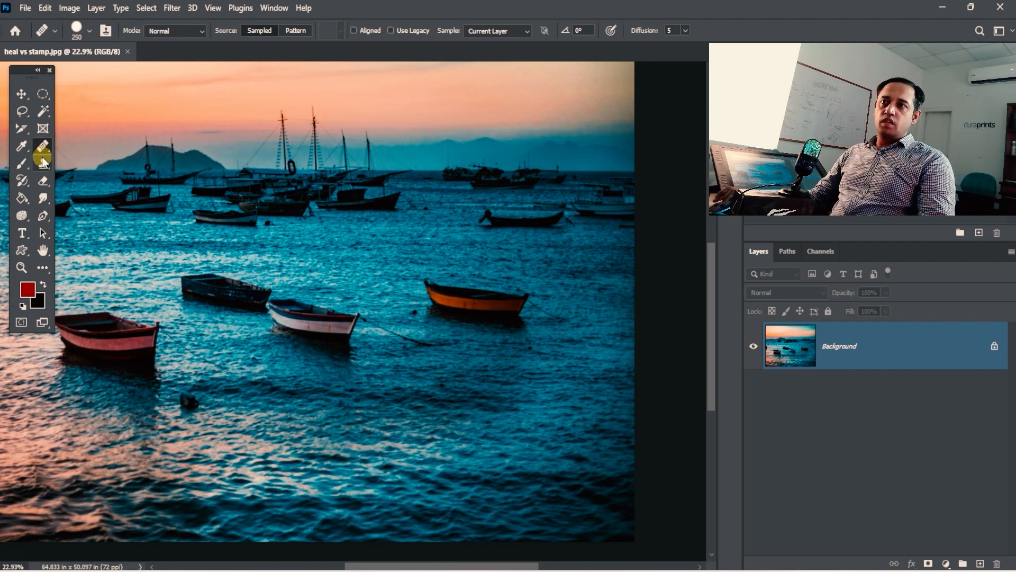
- Clone the white boat onto the open water directly below it with the Clone Stamp Tool, sampling the boat's hull as the source
left_click(44, 163)
left_click(107, 164)
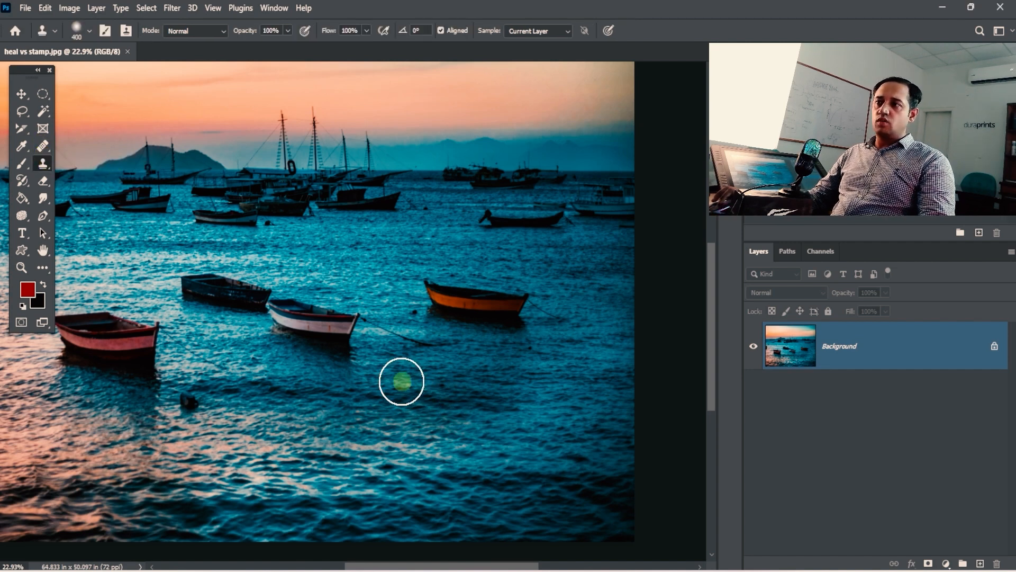
key("space")
left_click_drag(402, 381, 484, 342)
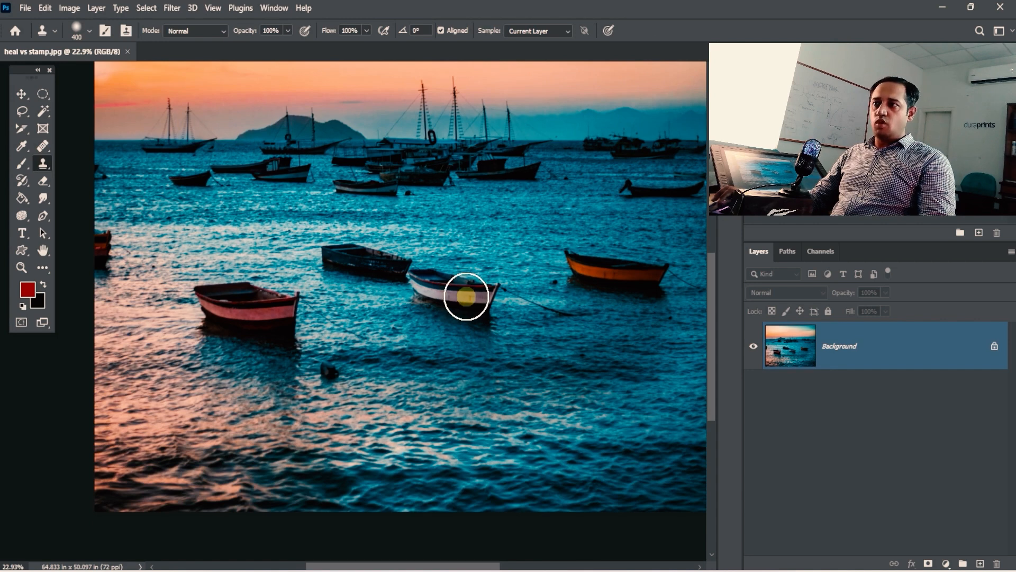
key("alt")
left_click(489, 395)
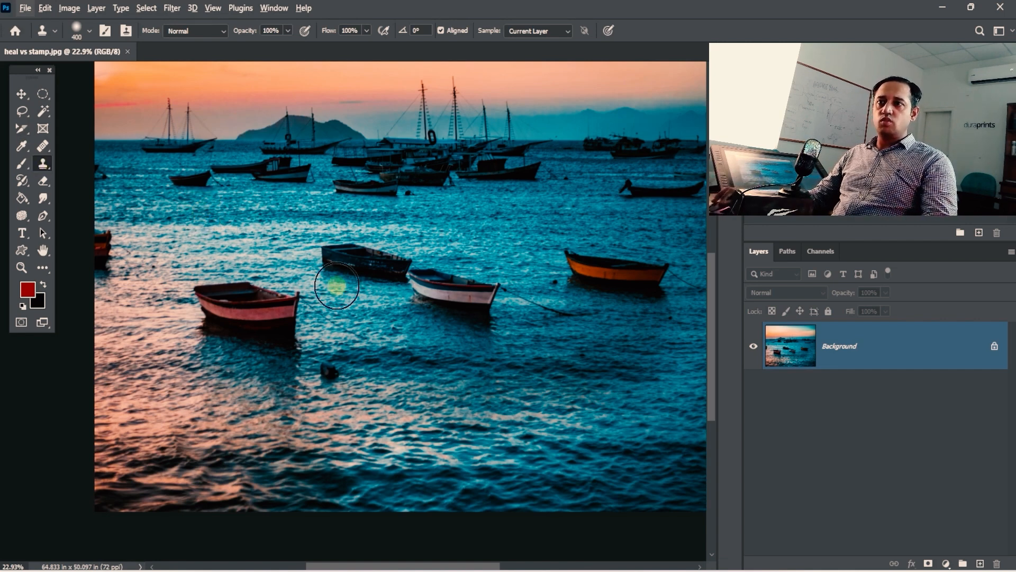
key("alt")
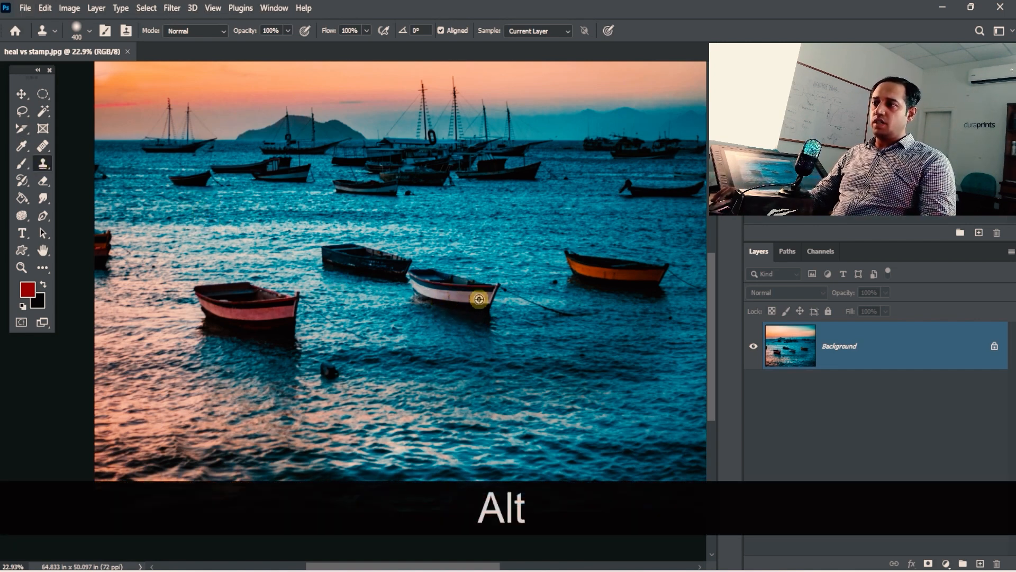
mouse_move(470, 390)
left_mouse_down()
mouse_move(431, 369)
mouse_move(474, 396)
mouse_move(503, 385)
mouse_move(413, 350)
mouse_move(411, 379)
mouse_move(464, 411)
left_mouse_up()
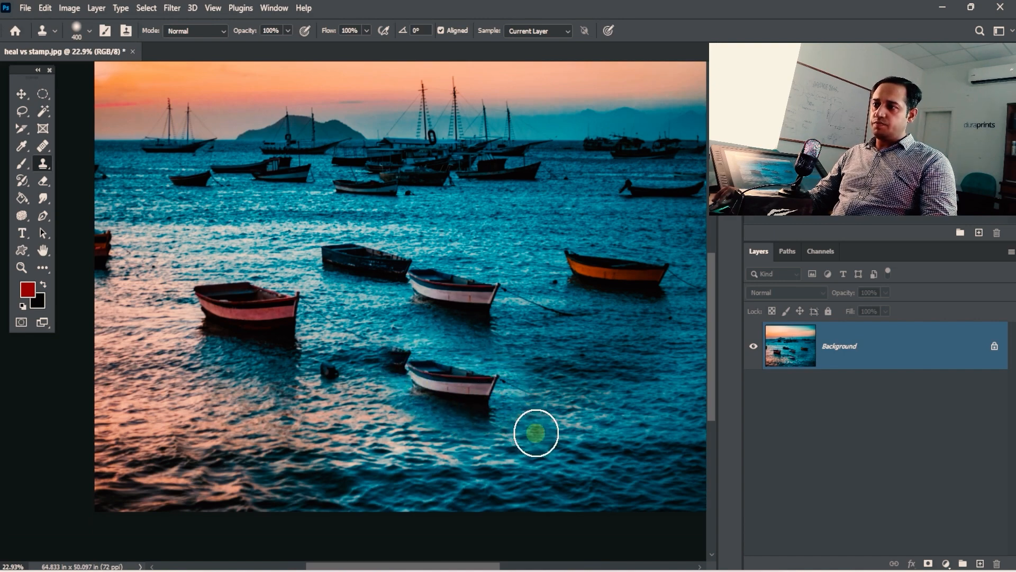
- Examine the cloned boat's edges and surrounding water against the original boat, and undo the clone
left_click(522, 401, "ctrl")
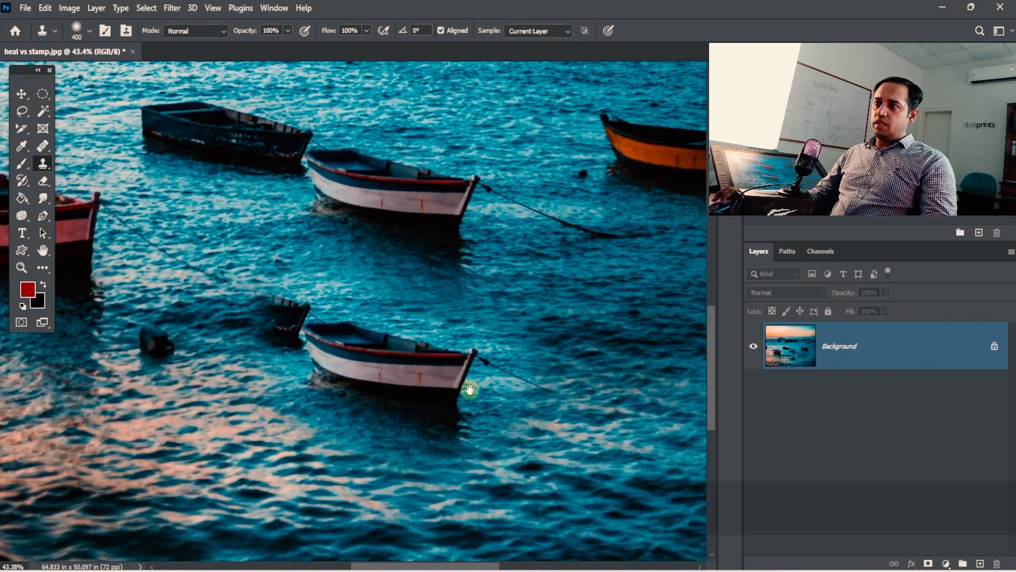
left_click_drag(470, 389, 370, 333)
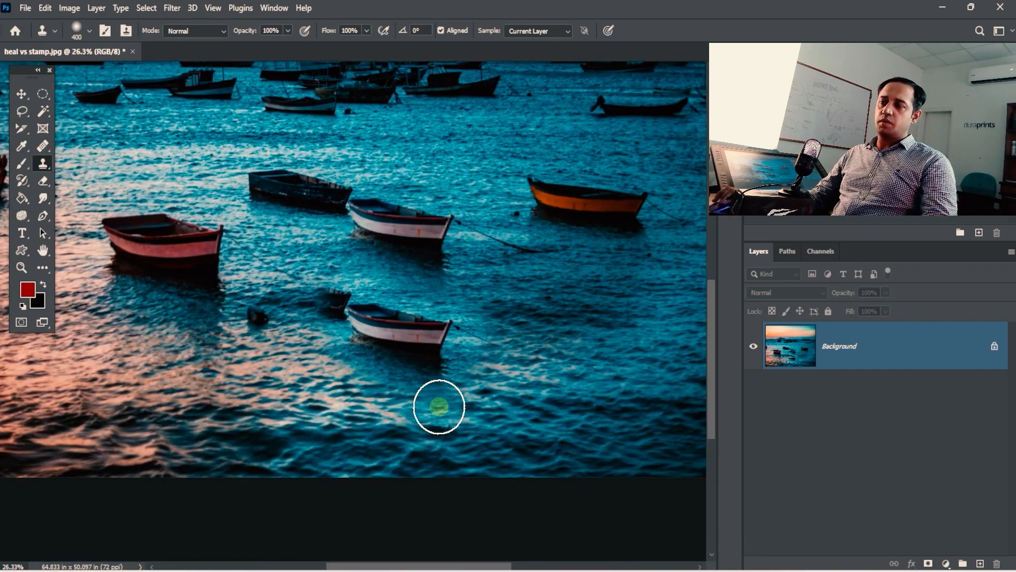
mouse_move(466, 352)
left_mouse_down()
mouse_move(504, 341)
mouse_move(515, 320)
mouse_move(449, 348)
left_mouse_up()
left_click_drag(434, 280, 438, 325)
left_click_drag(438, 224, 431, 223)
left_click_drag(398, 173, 408, 216)
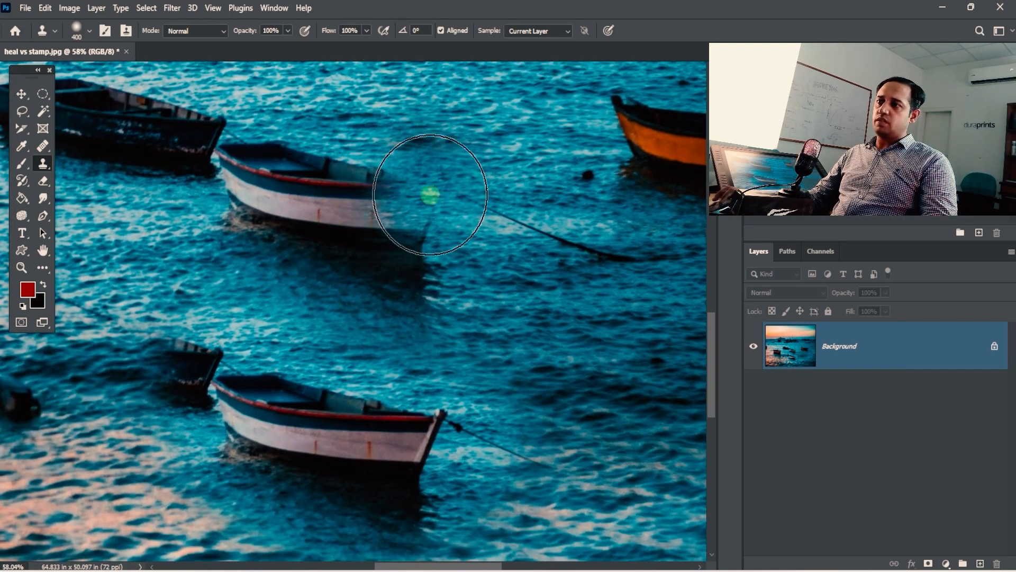
left_click_drag(515, 278, 382, 294)
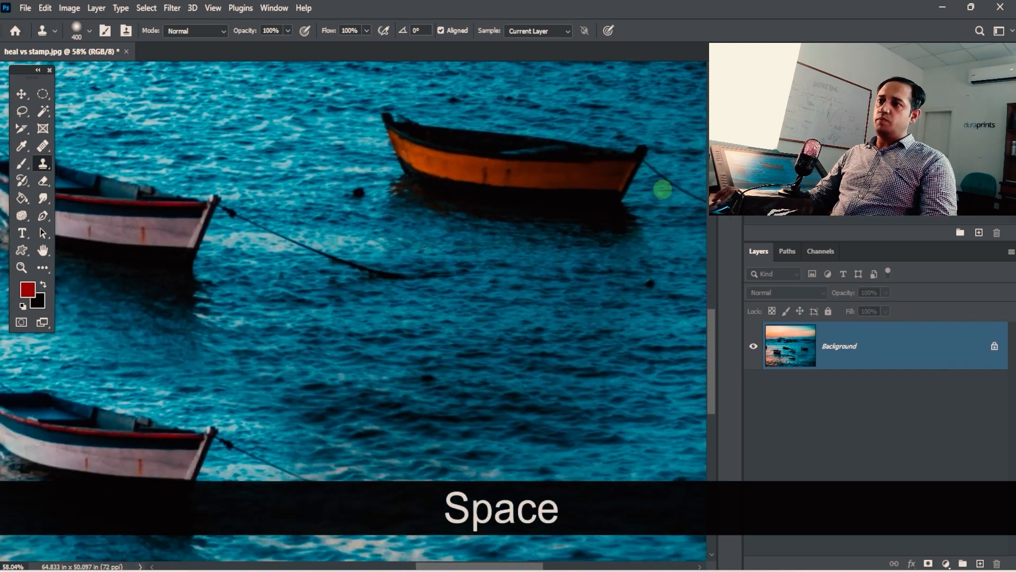
left_click_drag(270, 345, 662, 189)
left_click_drag(395, 138, 383, 239)
mouse_move(440, 138)
left_mouse_down()
mouse_move(414, 232)
mouse_move(447, 220)
left_mouse_up()
left_click_drag(504, 292, 431, 213)
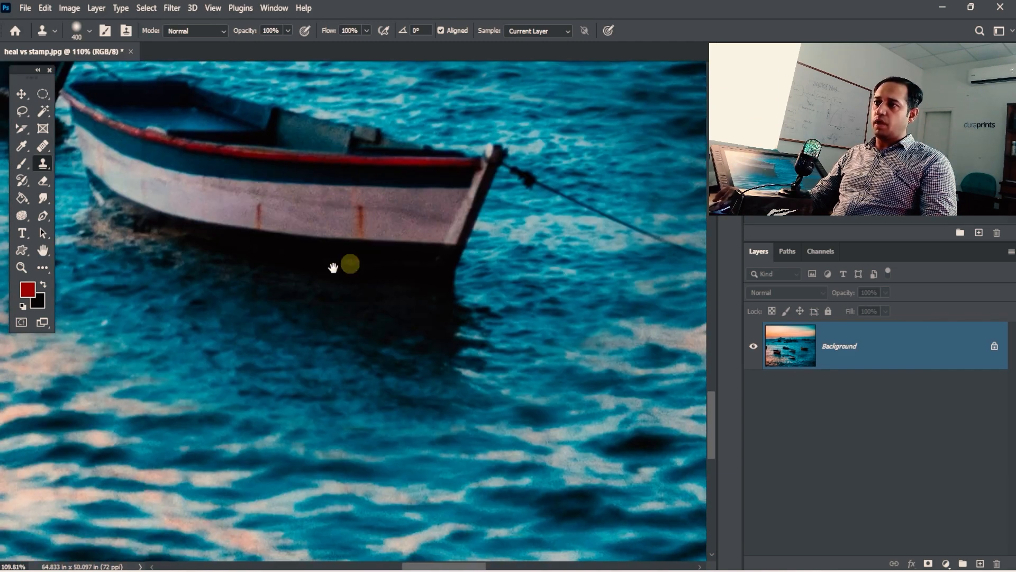
left_click_drag(502, 269, 402, 312)
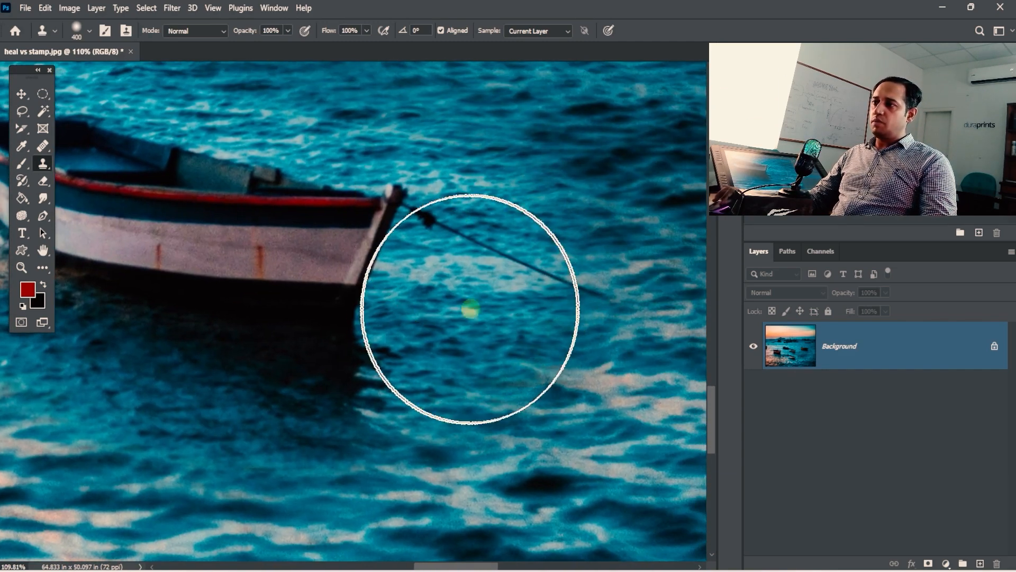
left_click_drag(437, 80, 405, 442)
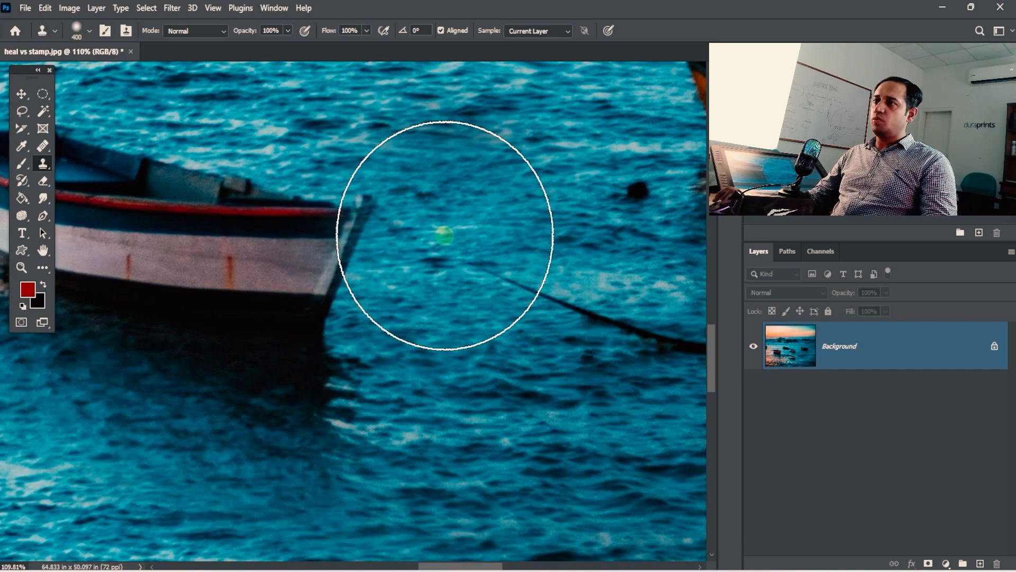
left_click_drag(437, 353, 334, 307)
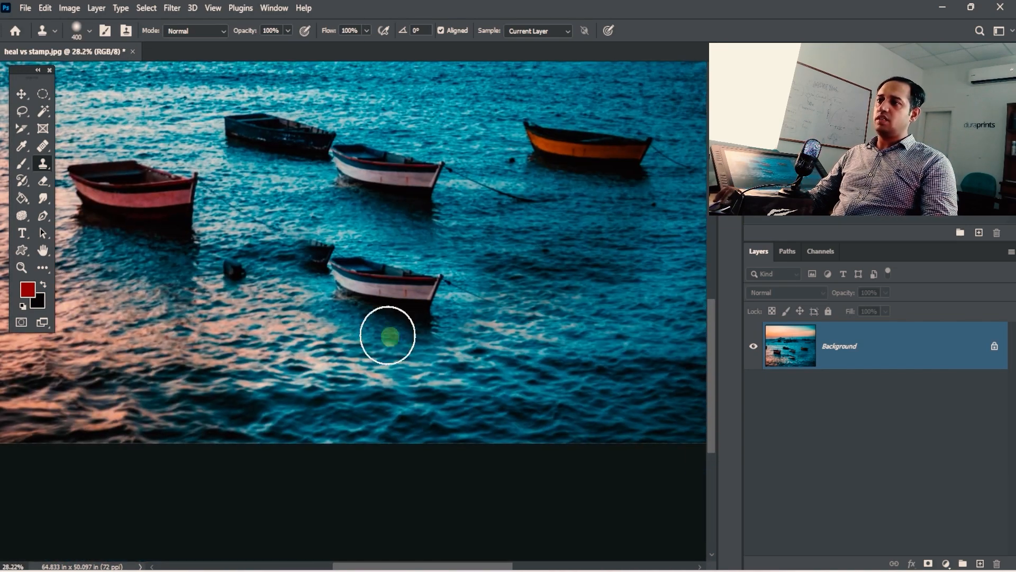
left_click(441, 268, "ctrl")
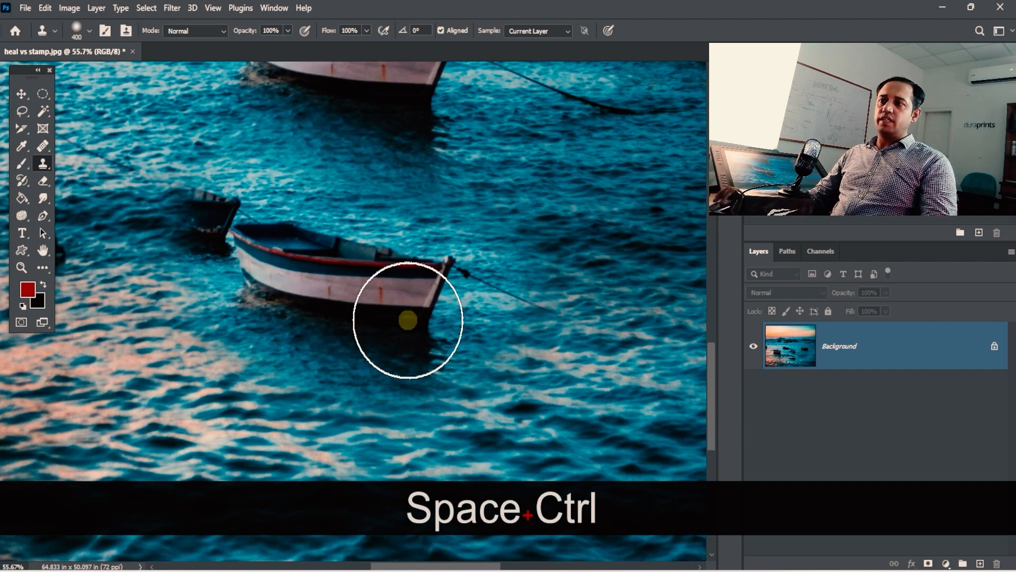
key("ctrl+z")
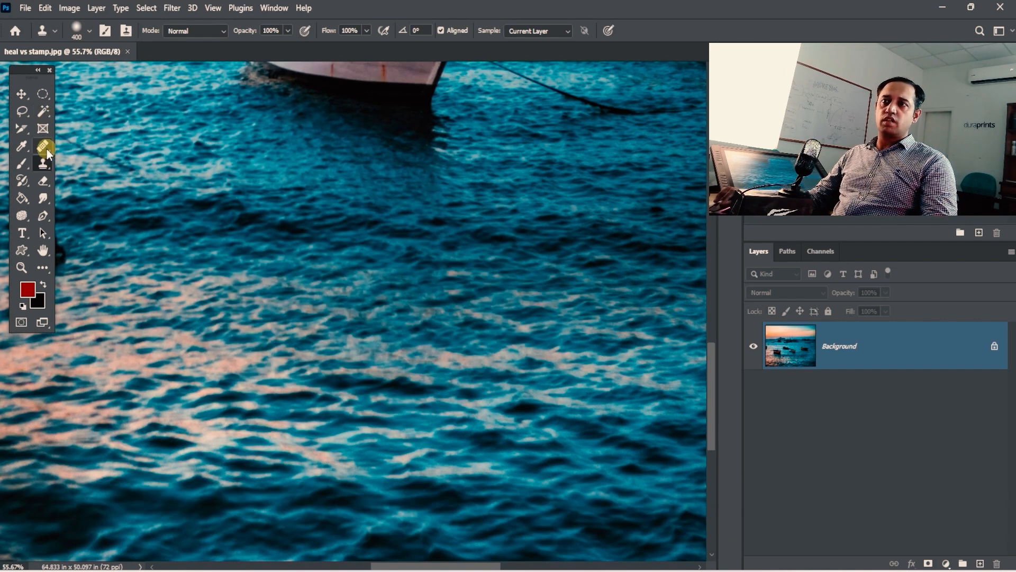
- Sample the white boat's bow with the Healing Brush Tool and paint a copy of the boat onto the water below it
left_click(46, 148)
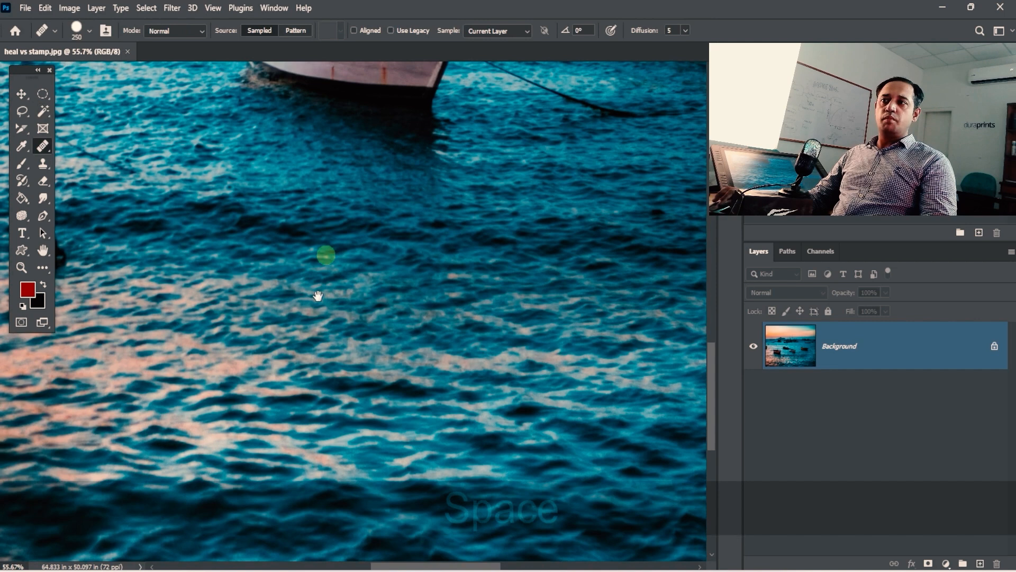
key("space")
left_click_drag(413, 125, 413, 239)
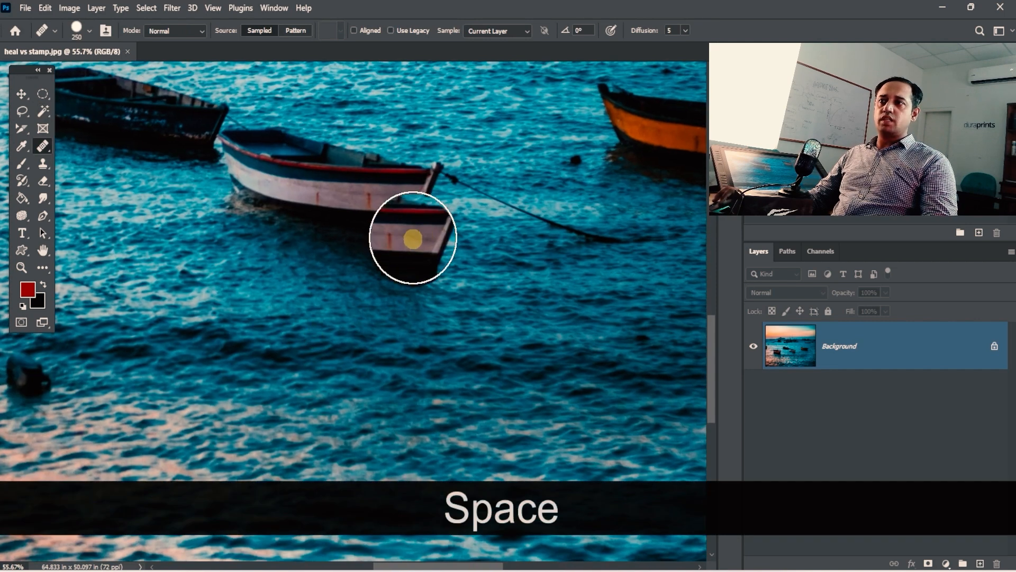
key("alt")
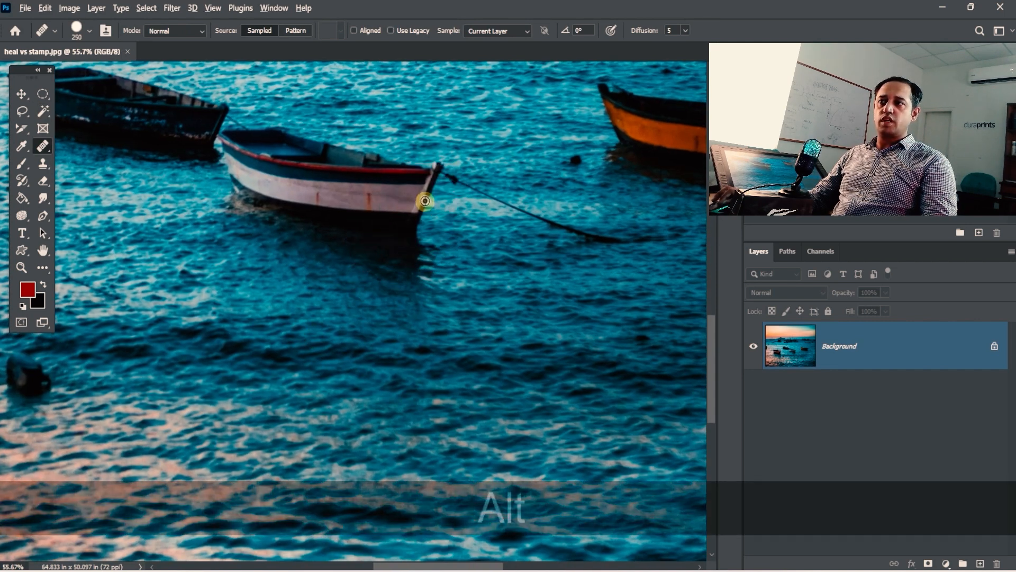
left_click(418, 200, "alt")
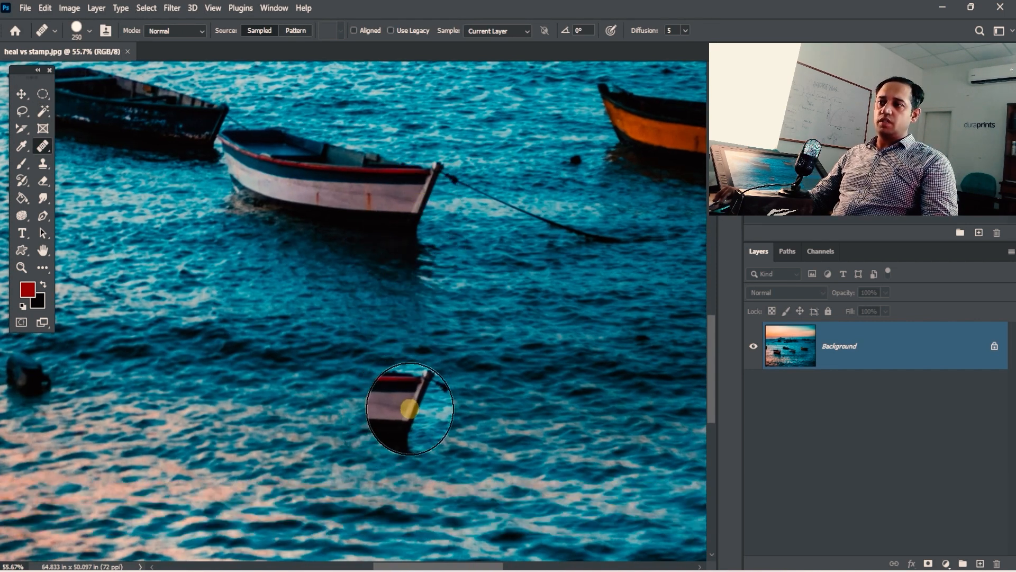
key("space")
mouse_move(402, 409)
left_mouse_down()
mouse_move(423, 349)
mouse_move(401, 351)
mouse_move(419, 326)
mouse_move(381, 384)
mouse_move(315, 345)
mouse_move(308, 371)
mouse_move(364, 403)
mouse_move(360, 330)
mouse_move(223, 289)
mouse_move(270, 314)
mouse_move(231, 295)
mouse_move(257, 312)
mouse_move(306, 304)
mouse_move(402, 329)
mouse_move(423, 347)
mouse_move(386, 379)
mouse_move(240, 350)
mouse_move(371, 359)
mouse_move(416, 497)
mouse_move(378, 516)
mouse_move(377, 403)
left_mouse_up()
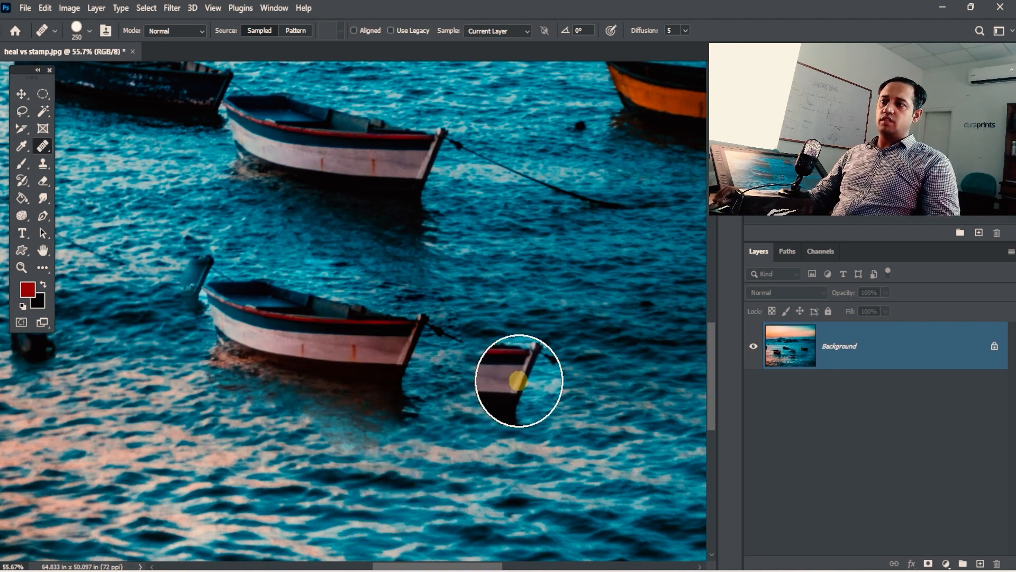
- Examine how the healed boat copy's colours and edges blend into the surrounding water compared with the original
left_click_drag(519, 381, 411, 357)
left_click(387, 354, "ctrl")
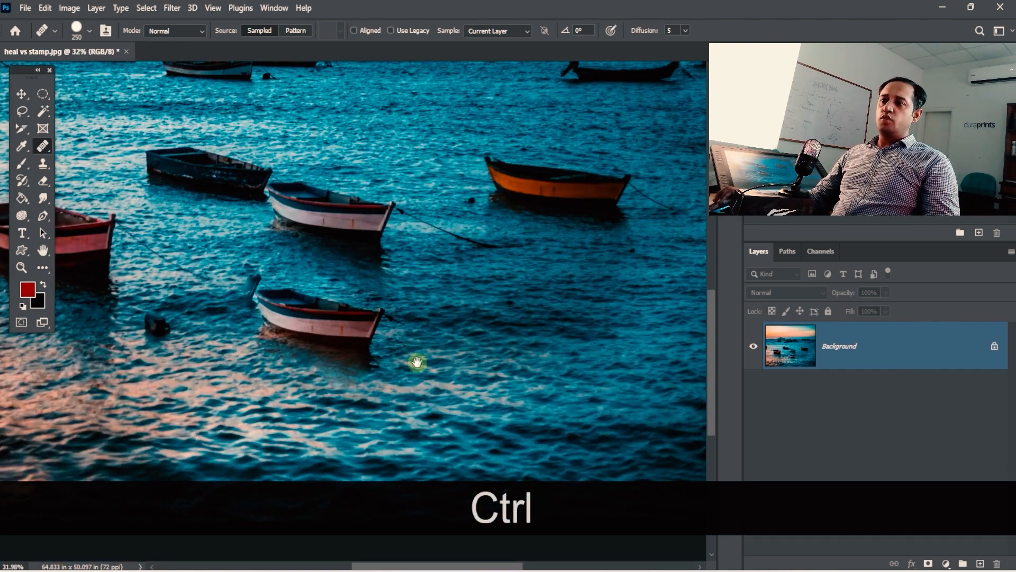
left_click(374, 307, "ctrl")
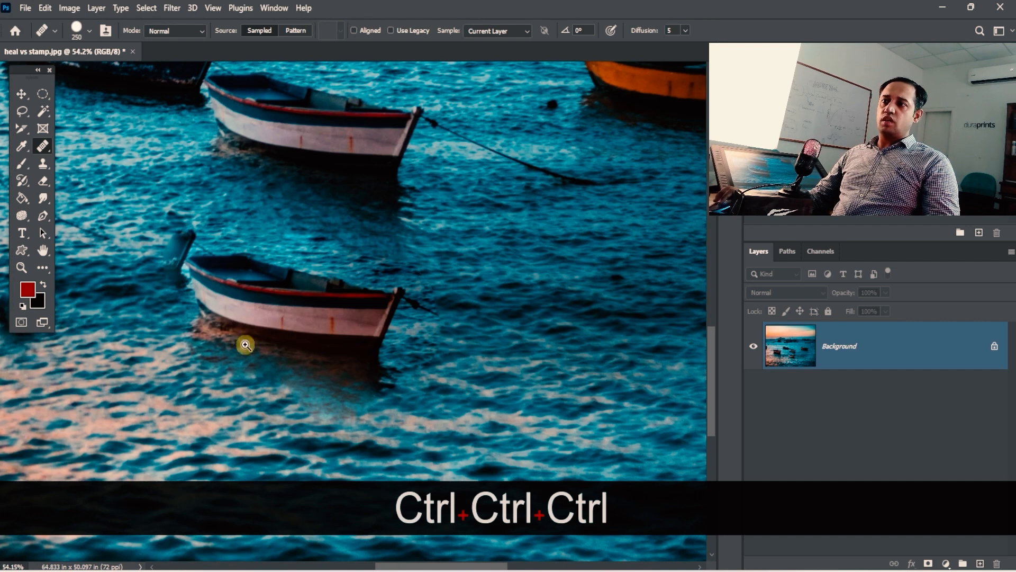
left_click_drag(246, 345, 281, 354)
left_click_drag(412, 321, 473, 366)
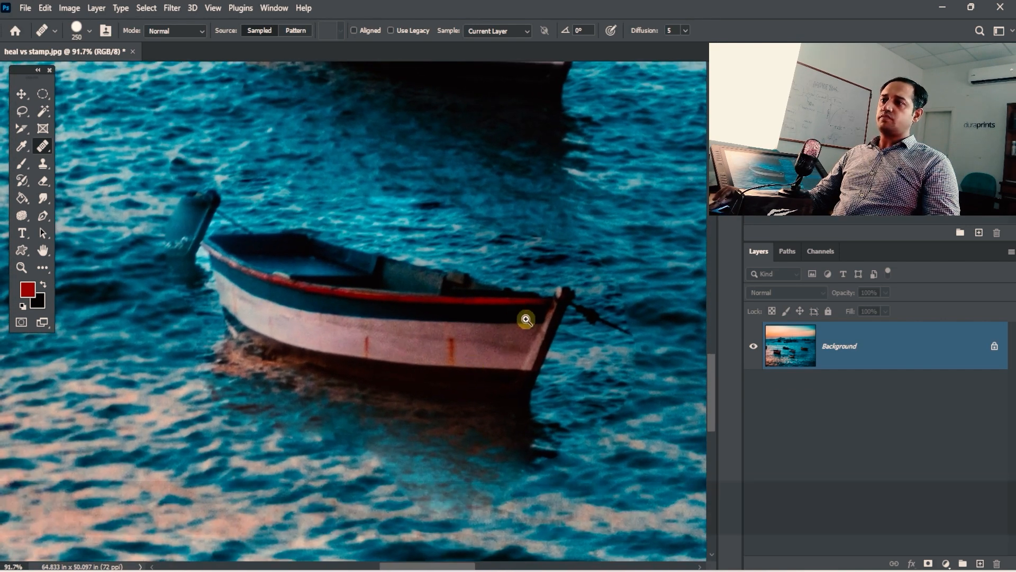
left_click_drag(528, 321, 518, 323)
left_click(534, 337, "alt")
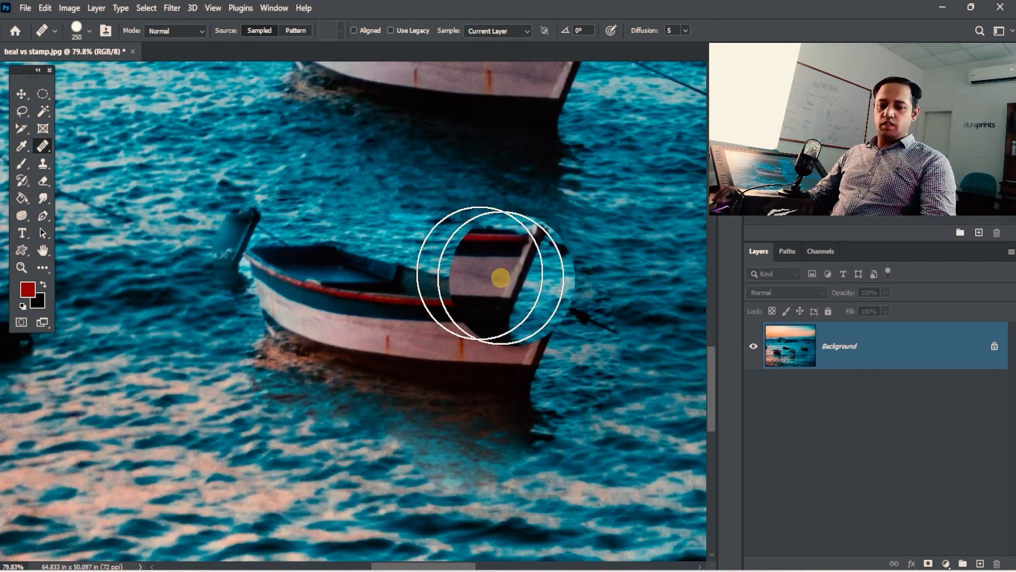
- Outline the shadowed water beneath the original white boat and beneath its healed copy with elliptical selections, and compare both areas
left_click(22, 94)
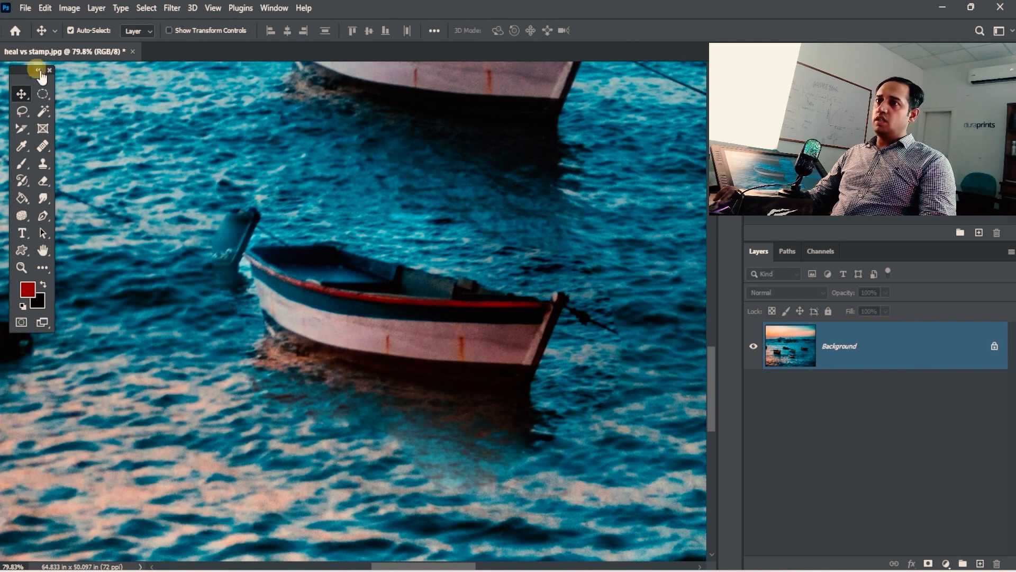
key("m")
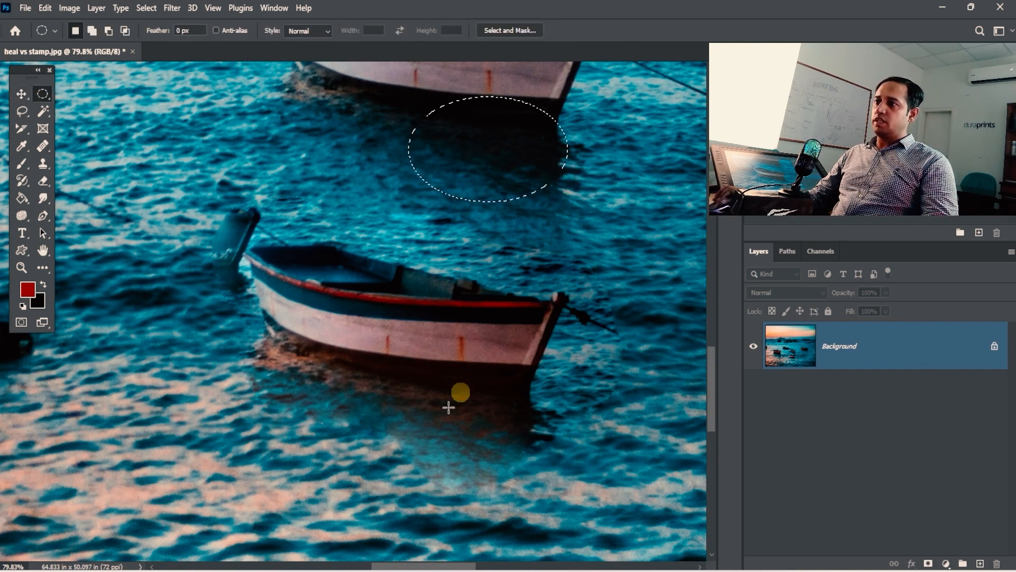
left_click_drag(354, 364, 538, 464)
left_click_drag(533, 389, 462, 366)
left_click_drag(438, 322, 401, 291)
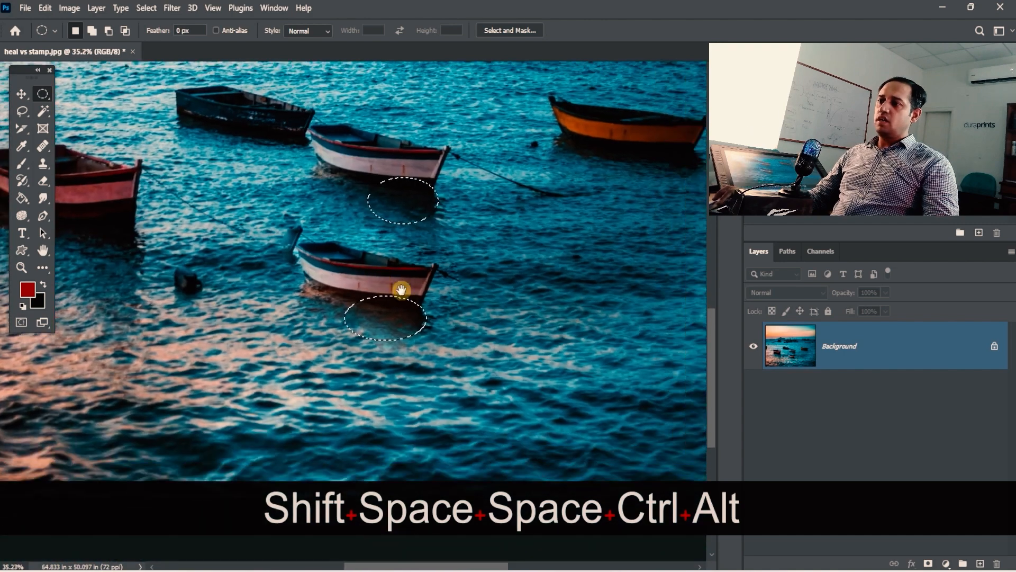
left_click_drag(365, 335, 264, 407)
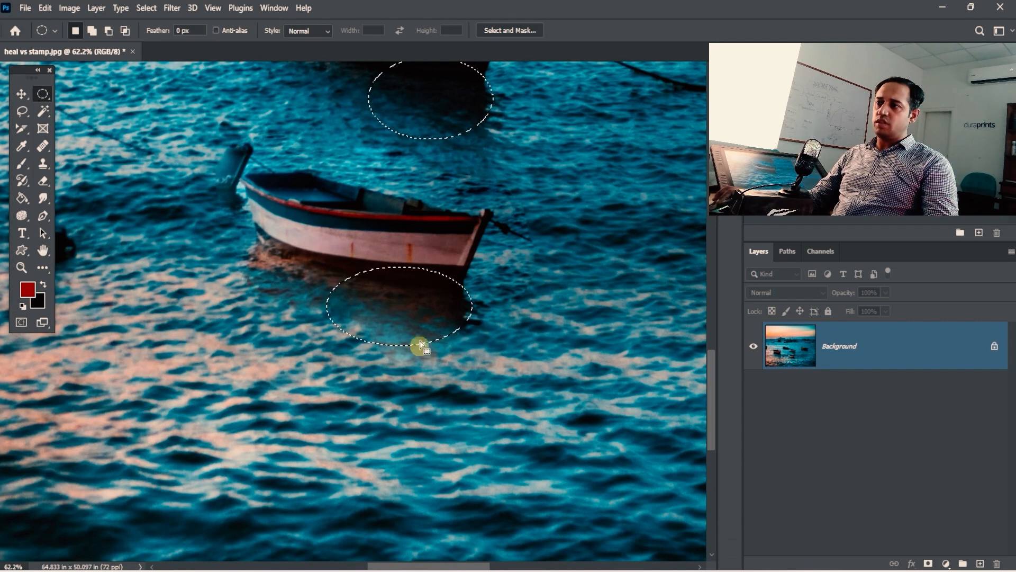
left_click_drag(408, 322, 389, 397)
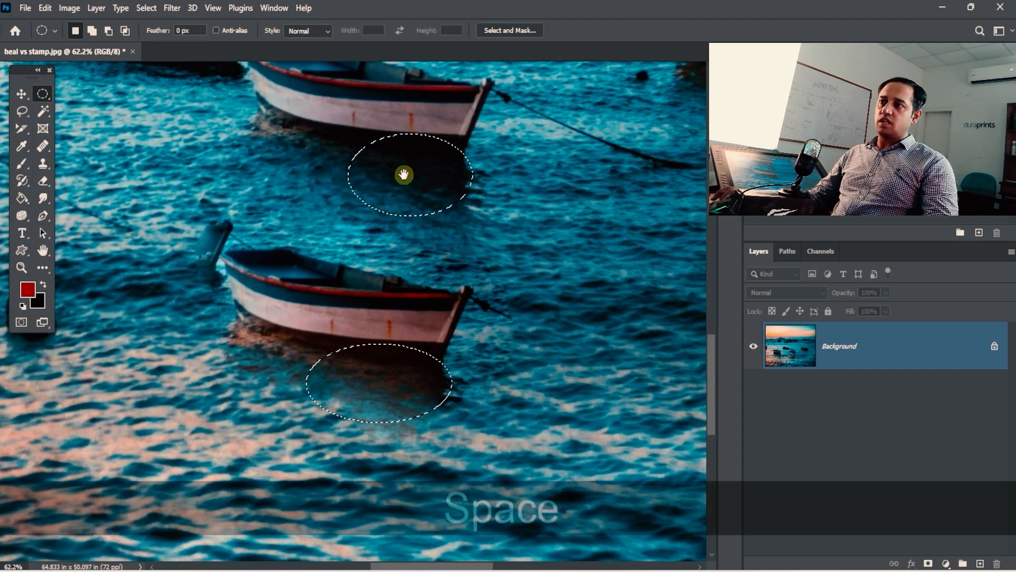
left_click_drag(424, 169, 414, 206)
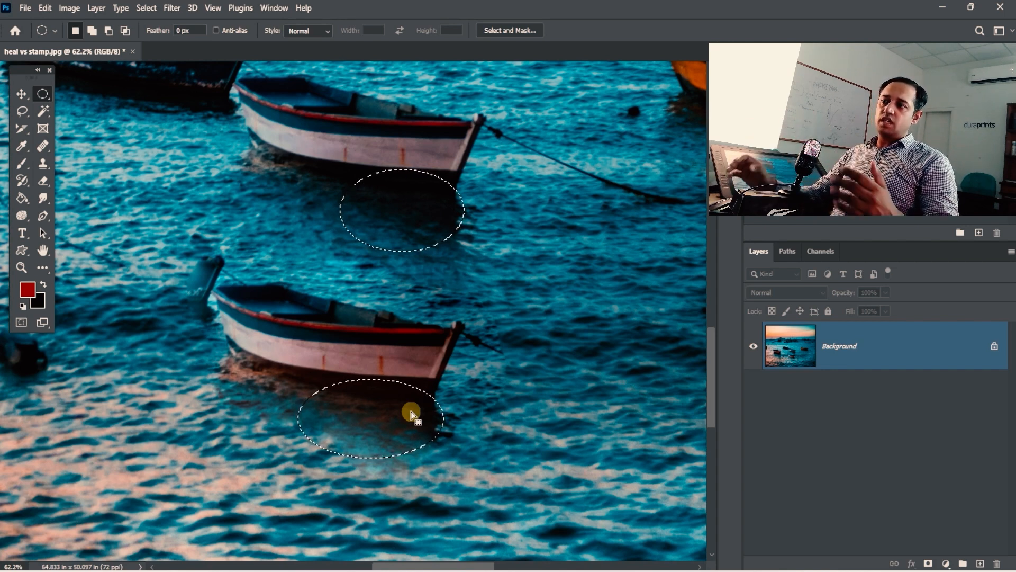
mouse_move(415, 390)
left_mouse_down()
mouse_move(411, 322)
mouse_move(408, 395)
left_mouse_up()
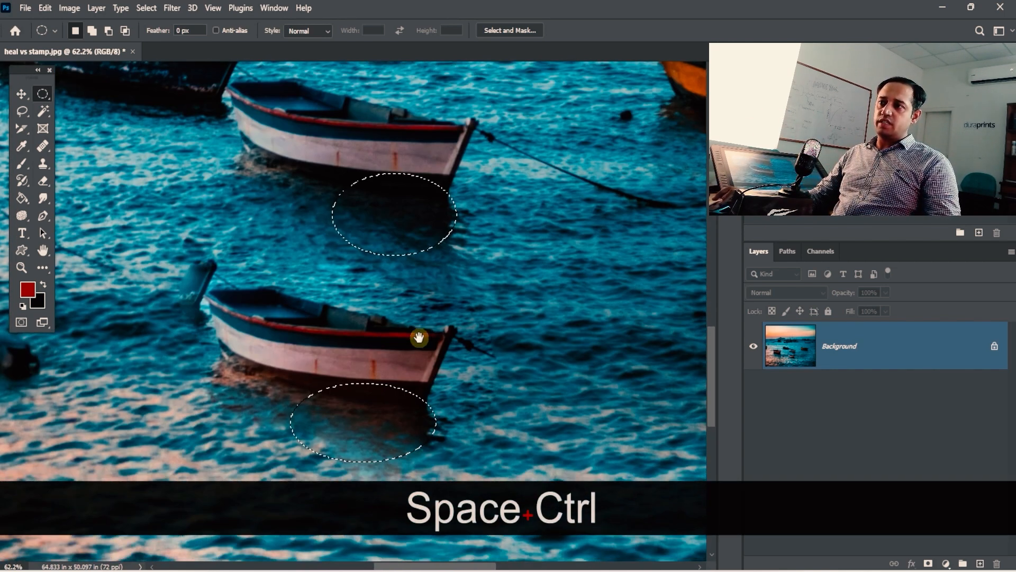
- Copy an elliptical piece of the healed boat's hull to a new layer and move it onto the original white boat
left_click(463, 92)
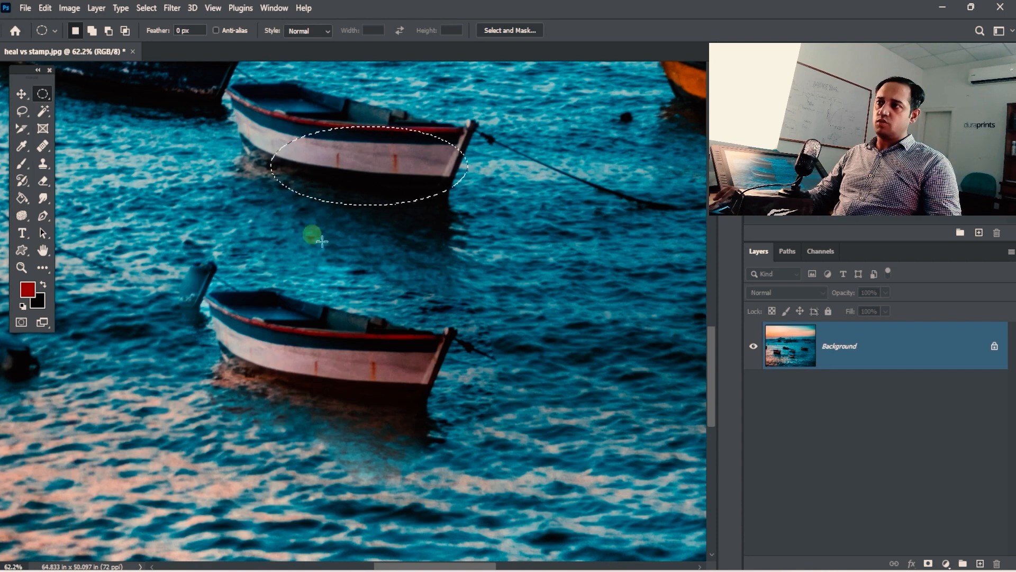
left_click_drag(436, 350, 212, 427)
left_click_drag(431, 321, 208, 438)
key("space")
key("ctrl+j")
key("ctrl+t")
left_click_drag(369, 401, 416, 198)
key("Return")
- Examine the hull piece's colour up close against the original white boat's hull near the bow
key("ctrl+space")
left_click_drag(412, 255, 442, 253)
key("ctrl+space")
left_click_drag(380, 197, 430, 167)
key("space")
left_click_drag(419, 115, 481, 215)
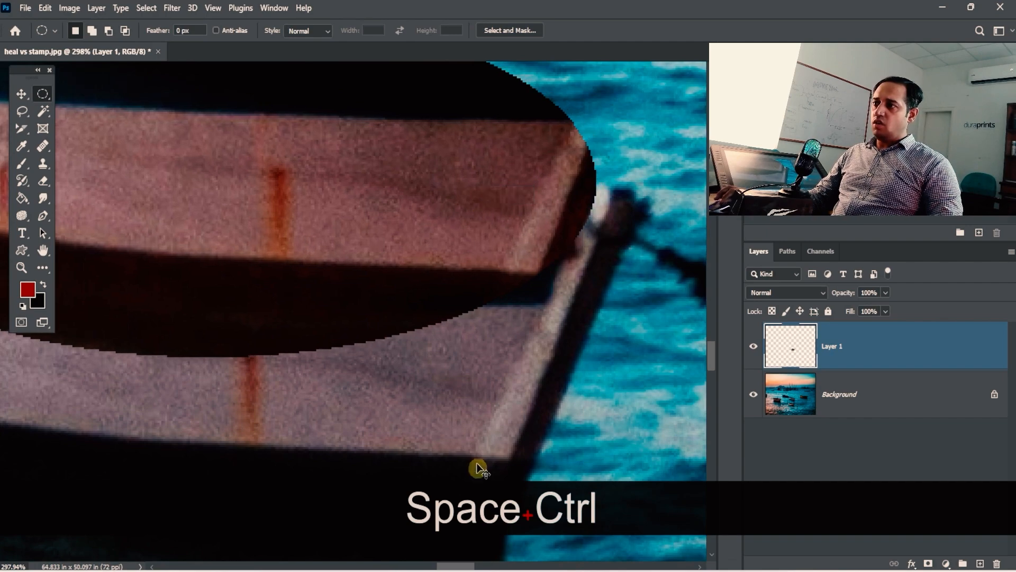
key("ctrl+alt+space")
left_click_drag(451, 363, 433, 254)
- Delete the layer holding the copied hull piece and bring both white boats back into view
key("Delete")
key("space")
key("ctrl+alt+space")
left_click_drag(447, 326, 410, 328)
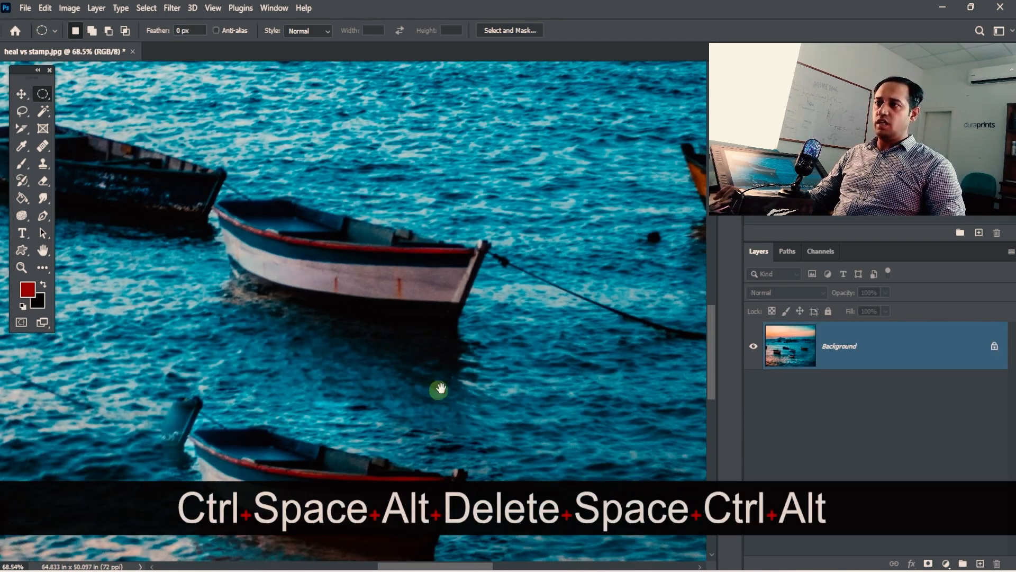
key("ctrl+space")
left_click_drag(440, 388, 420, 290)
key("ctrl+alt")
key("space")
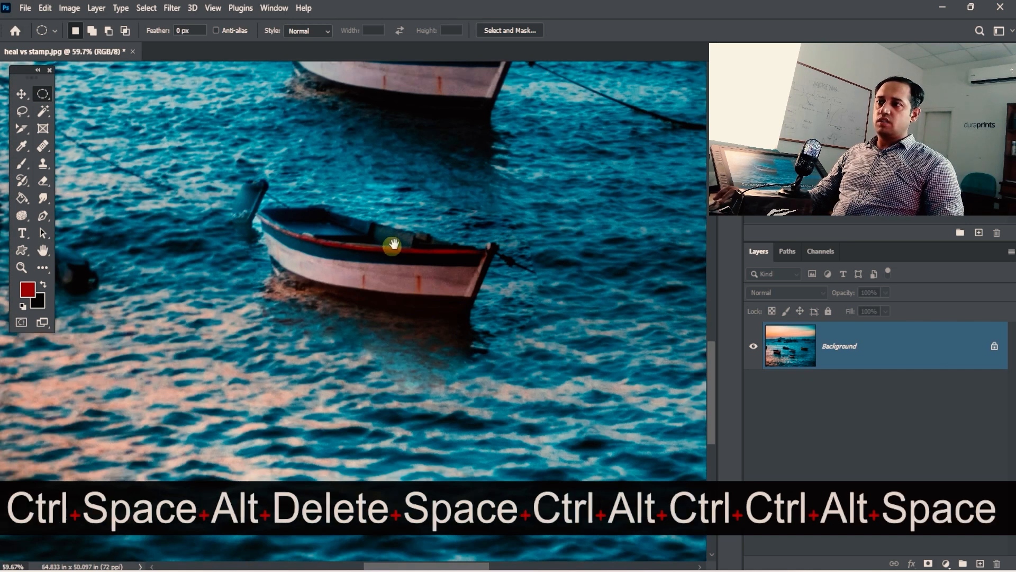
left_click_drag(391, 243, 379, 319)
- Return to the Healing Brush Tool and preview the sampled bow over the water below the healed boat
left_click(42, 147)
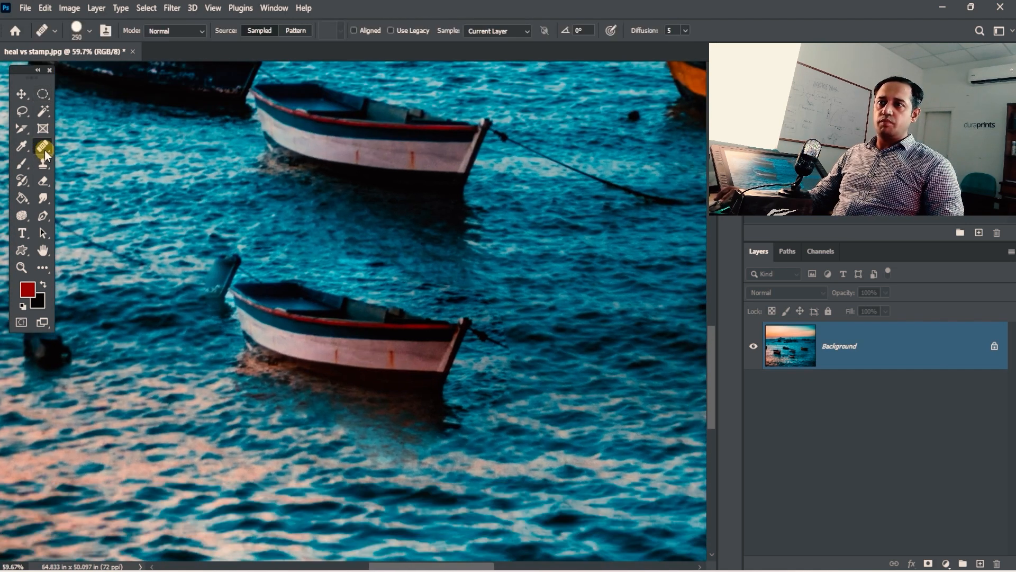
key("space")
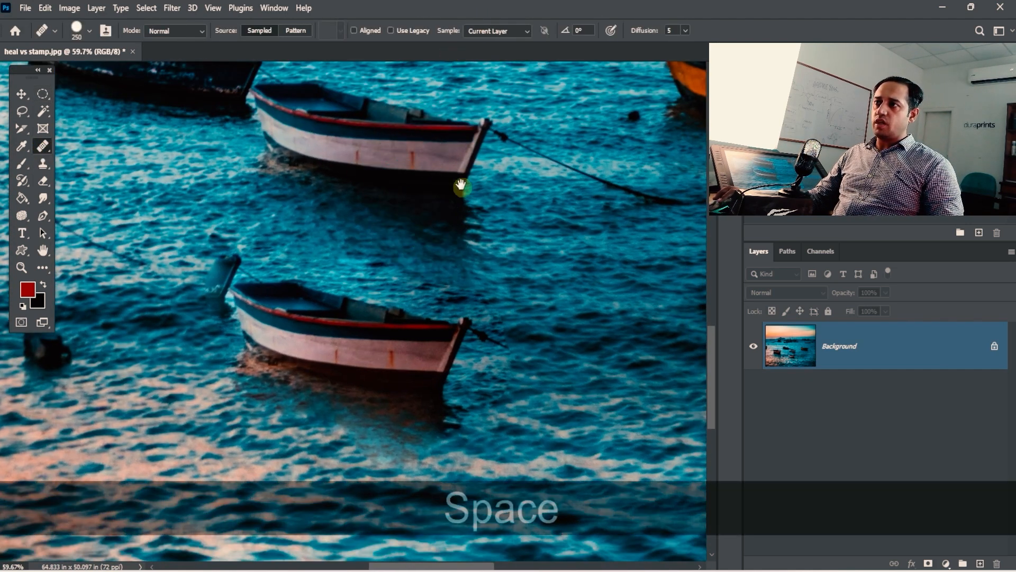
key("space")
left_click_drag(413, 404, 416, 312)
key("space")
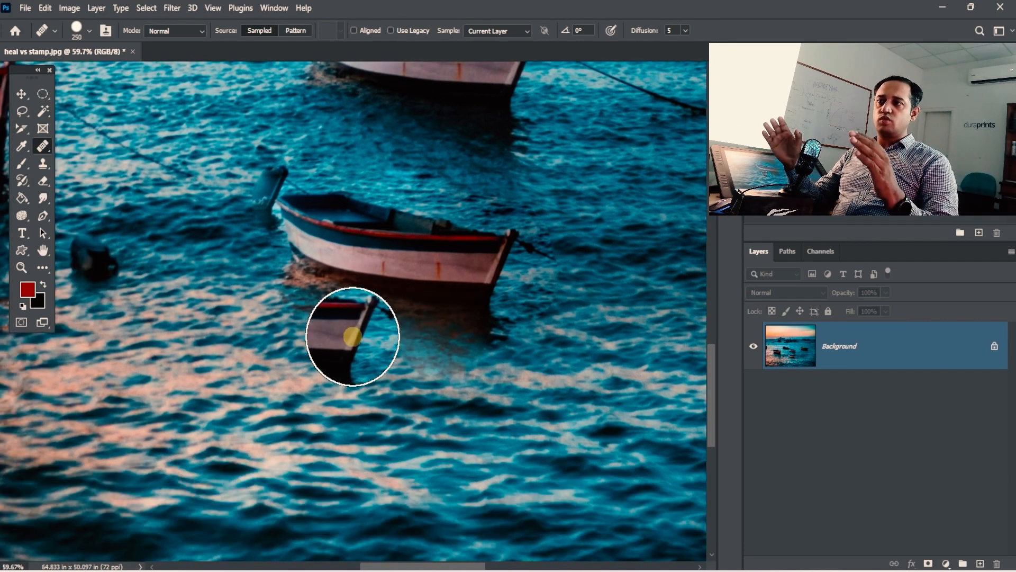
- Switch to the Clone Stamp Tool and reduce its brush size to 175 for the orange boat
key("space")
left_click_drag(599, 154, 140, 345)
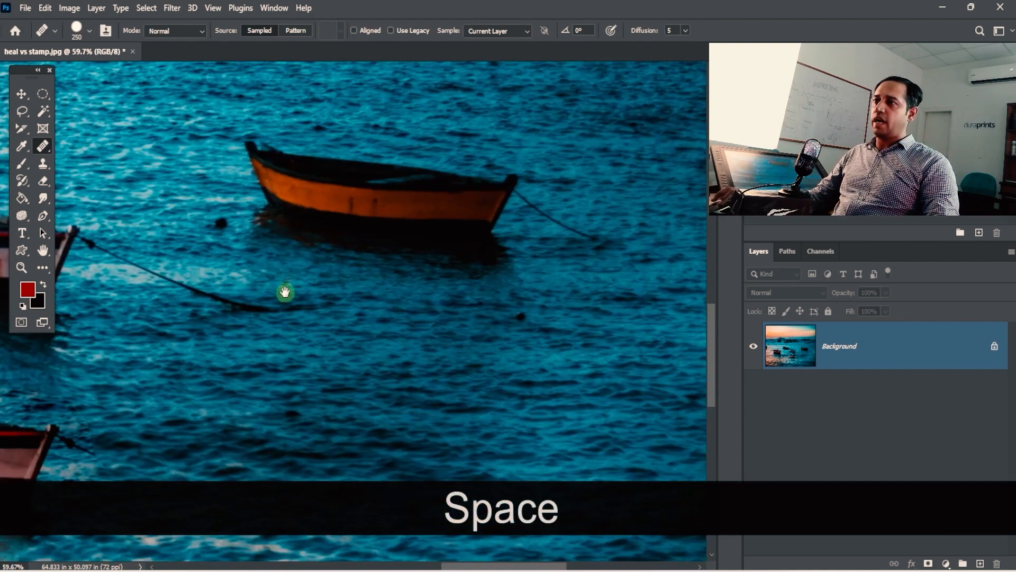
left_click_drag(430, 250, 408, 295)
key("space")
left_click_drag(464, 243, 442, 356)
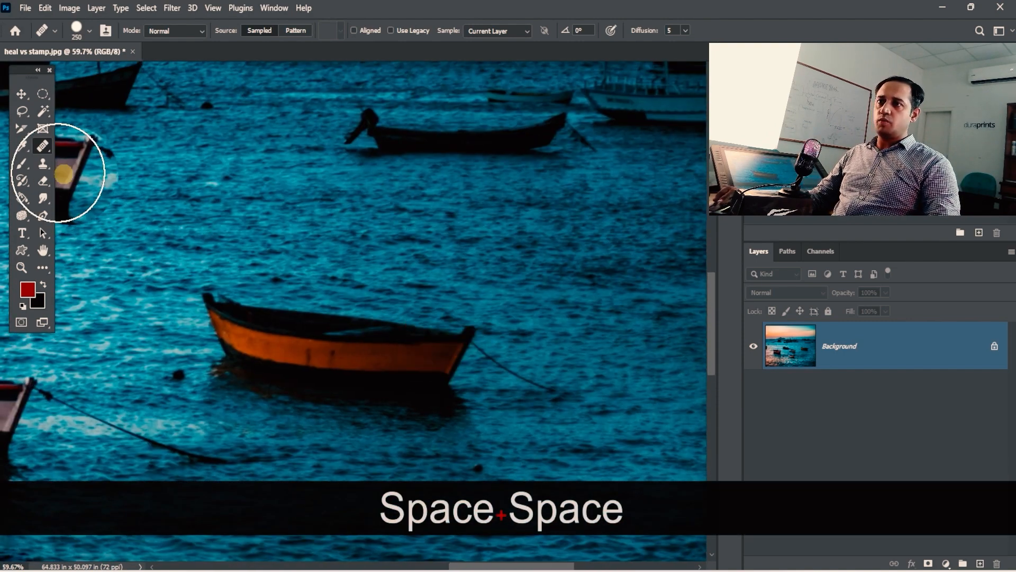
left_click(43, 163)
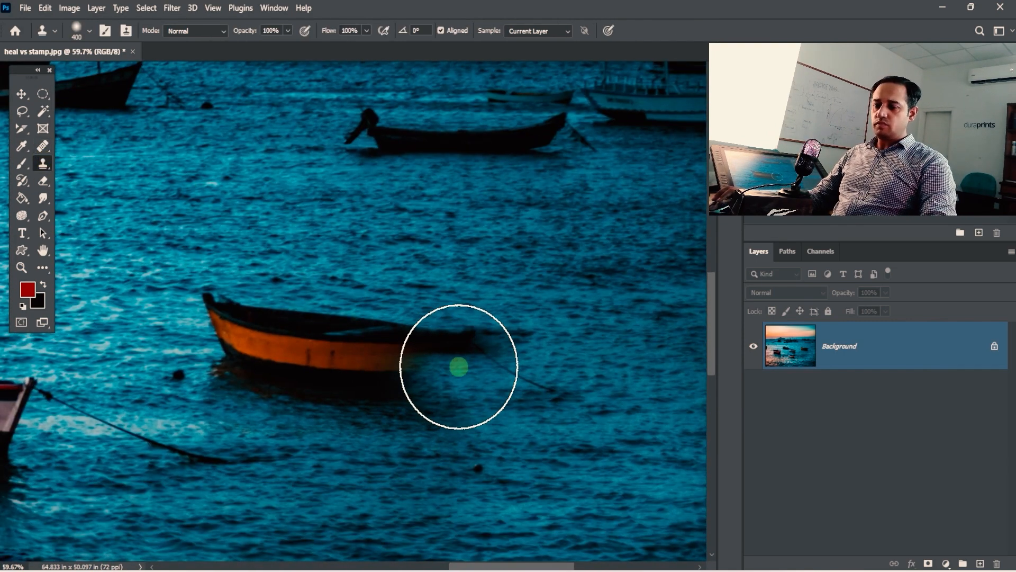
key("bracketleft")
key("bracketleft")
key("bracketleft")
key("bracketleft")
key("space")
left_click_drag(461, 397, 504, 291)
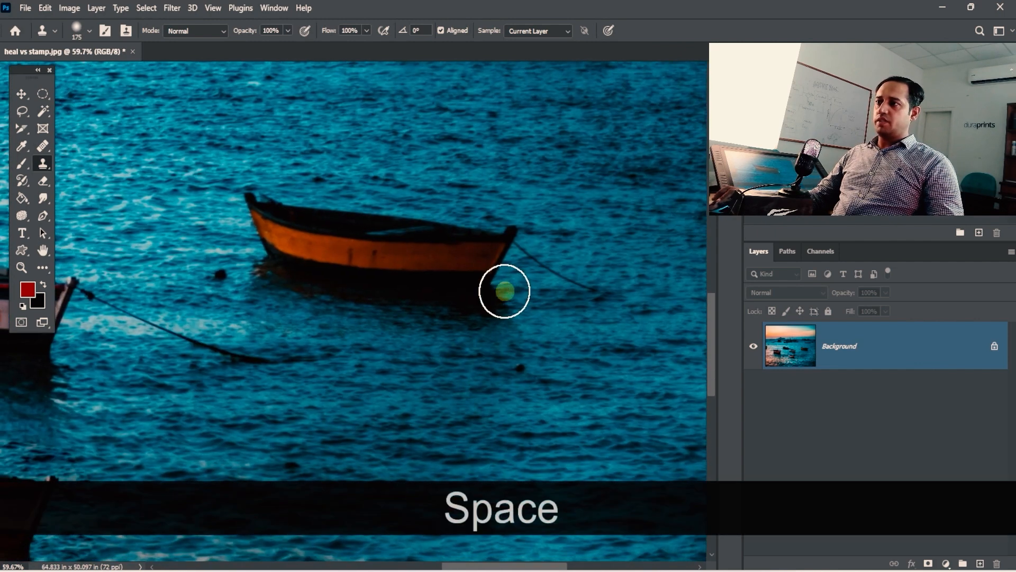
- Clone the orange boat onto the water directly below it, inspect the copy within the whole photo, and undo it
key("alt")
mouse_move(472, 379)
left_mouse_down()
mouse_move(431, 436)
mouse_move(406, 403)
mouse_move(300, 372)
mouse_move(223, 365)
mouse_move(265, 421)
mouse_move(331, 417)
left_mouse_up()
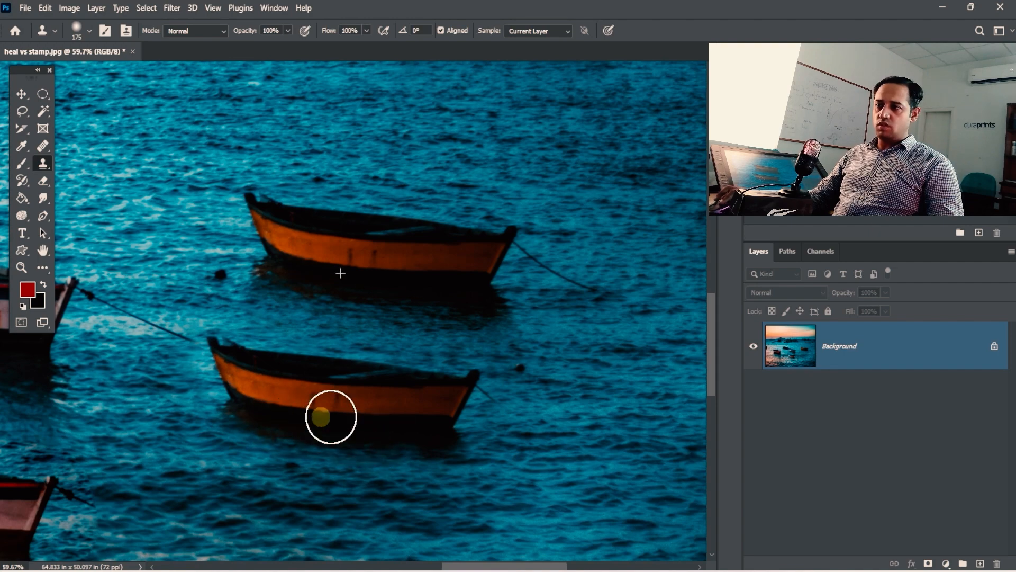
mouse_move(463, 379)
left_mouse_down()
mouse_move(249, 351)
mouse_move(418, 360)
left_mouse_up()
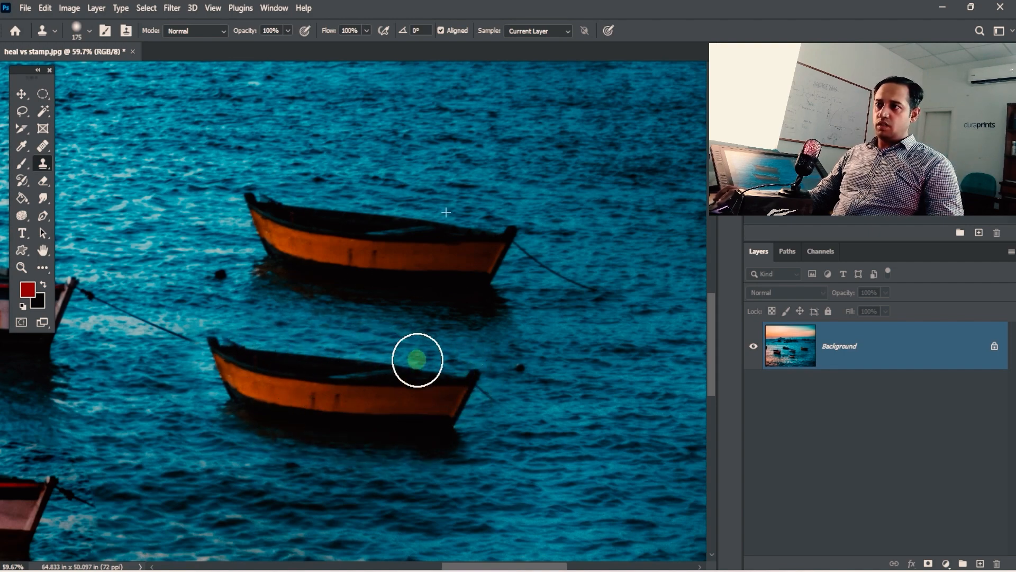
left_click(491, 380, "ctrl+alt")
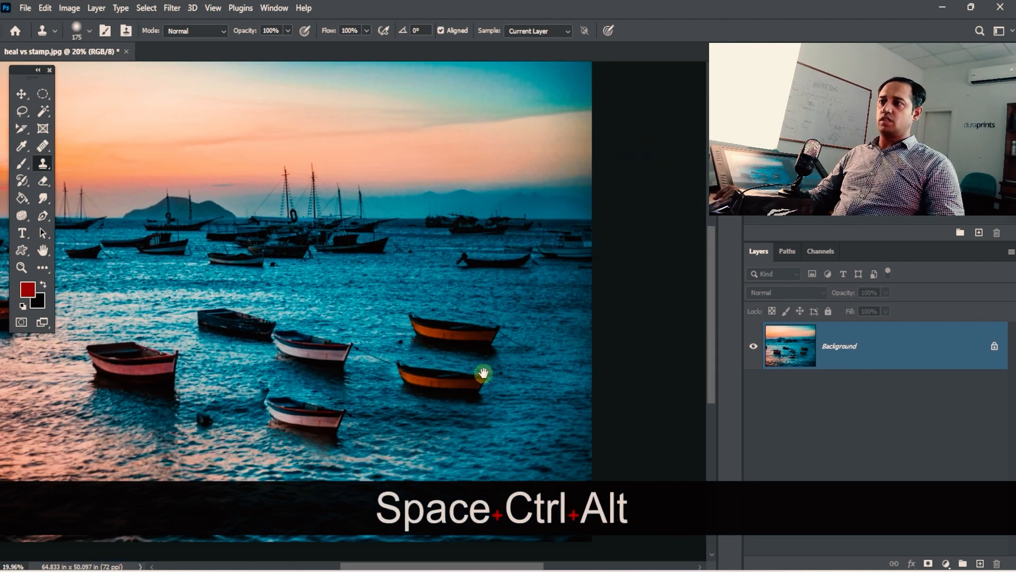
left_click(497, 363, "ctrl")
left_click(447, 317, "ctrl")
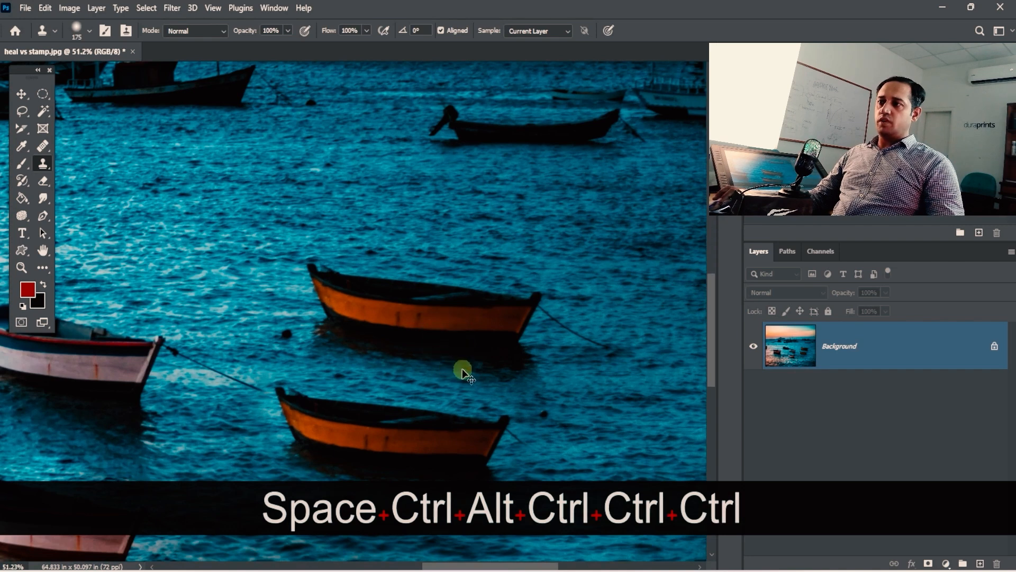
key("ctrl+z")
- Clone the orange boat onto the water above the original white boat, inspect the copy's edges, and undo it
left_click_drag(431, 346, 572, 336)
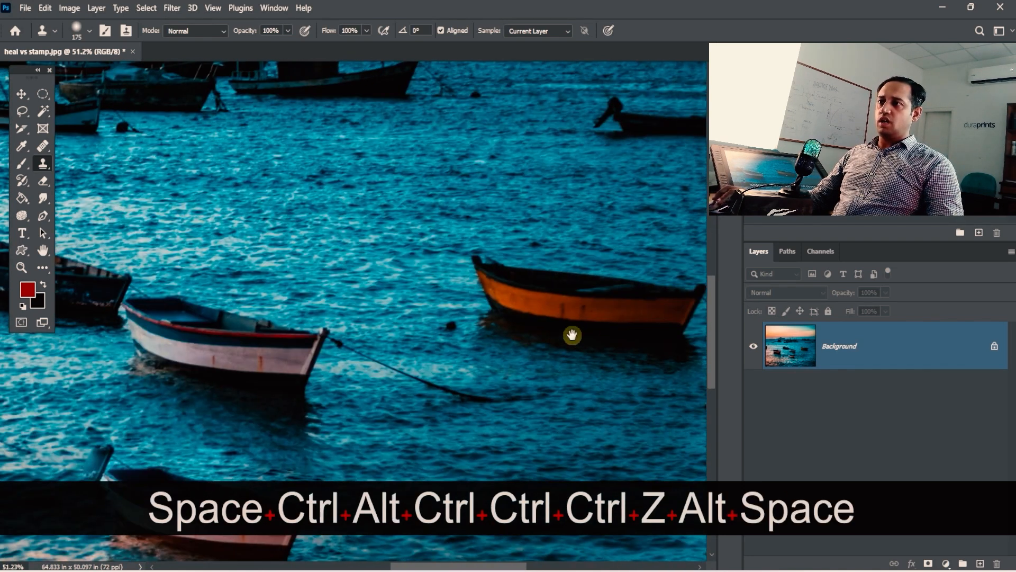
mouse_move(377, 204)
left_mouse_down()
mouse_move(206, 193)
mouse_move(254, 215)
mouse_move(193, 227)
mouse_move(384, 226)
left_mouse_up()
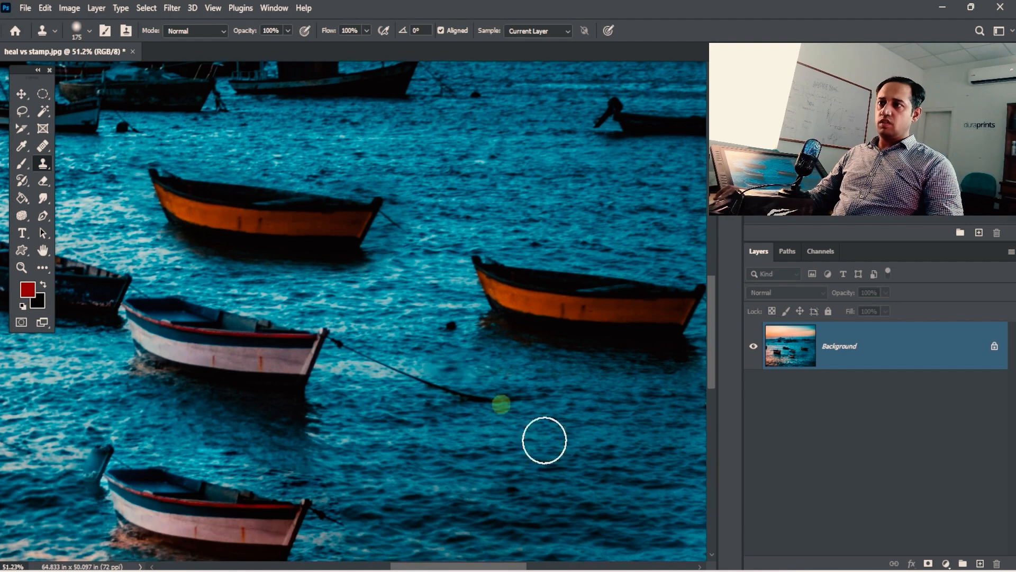
left_click_drag(432, 296, 373, 297)
left_click_drag(436, 273, 415, 256)
left_click(416, 262, "ctrl")
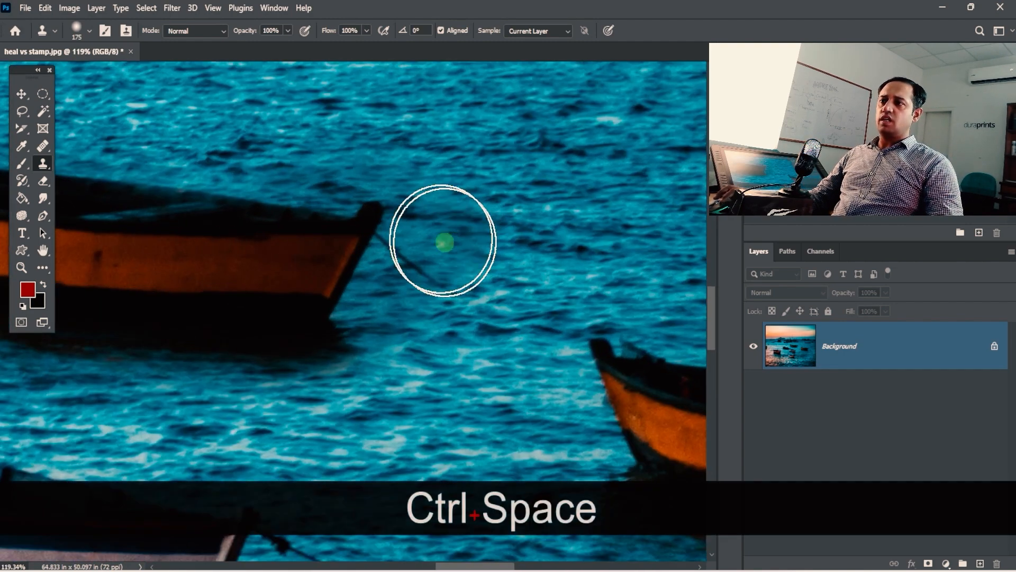
left_click_drag(443, 238, 359, 181)
left_click(382, 247, "ctrl+alt")
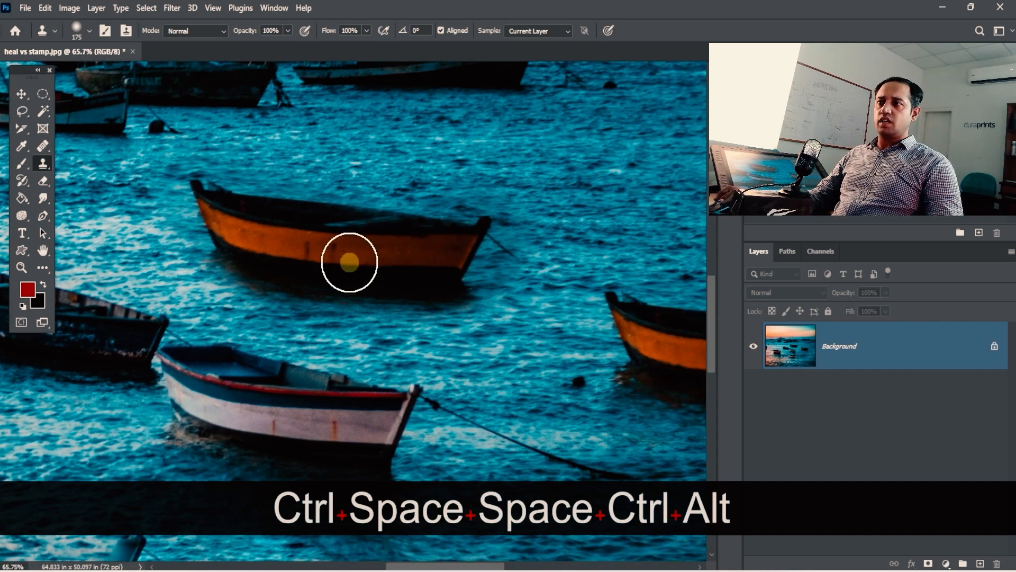
key("ctrl+z")
- Sample the orange boat's bow with the Healing Brush Tool at size 175 and paint a copy above the original white boat
left_click(42, 146)
mouse_move(367, 274)
left_mouse_down()
mouse_move(277, 263)
mouse_move(28, 268)
left_mouse_up()
key("bracketright")
key("bracketleft")
key("bracketleft")
key("bracketleft")
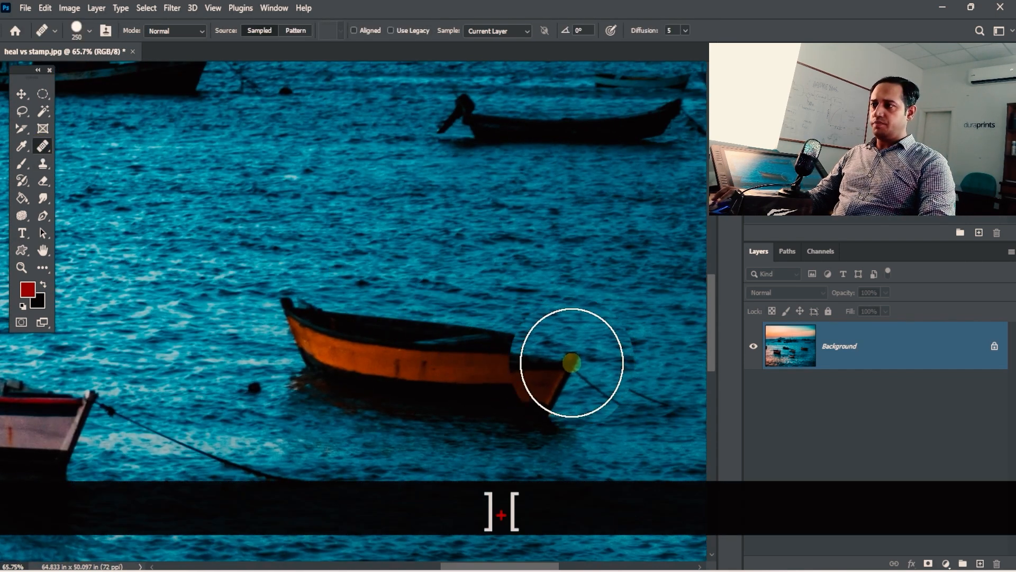
left_click(573, 336, "alt")
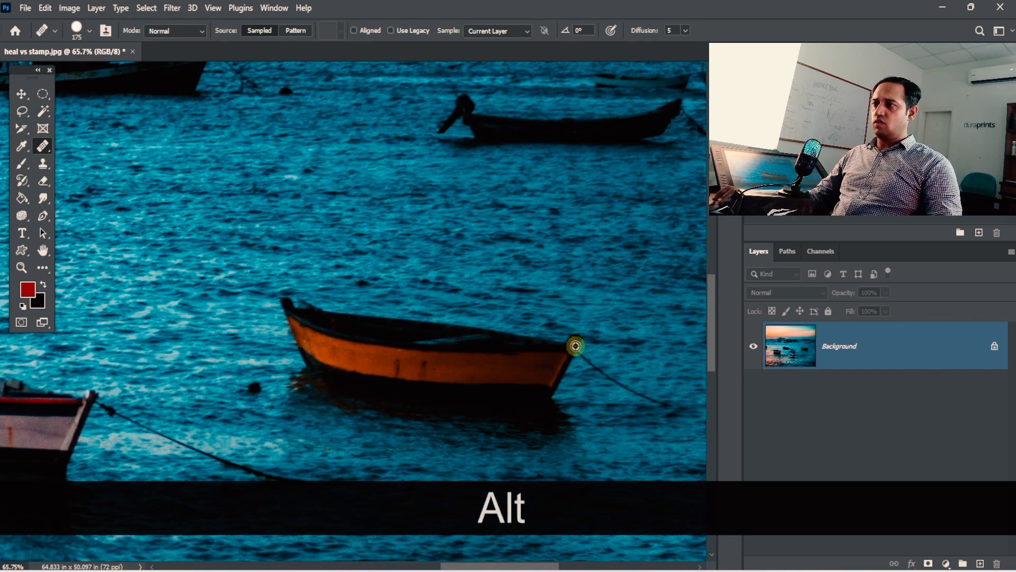
mouse_move(196, 229)
left_mouse_down()
mouse_move(447, 234)
mouse_move(370, 237)
mouse_move(330, 271)
mouse_move(342, 255)
mouse_move(301, 277)
mouse_move(317, 255)
mouse_move(332, 254)
mouse_move(219, 256)
mouse_move(151, 241)
mouse_move(126, 217)
mouse_move(154, 234)
mouse_move(98, 213)
mouse_move(193, 274)
mouse_move(187, 270)
mouse_move(327, 281)
mouse_move(243, 272)
mouse_move(229, 254)
mouse_move(355, 240)
mouse_move(272, 249)
mouse_move(213, 235)
mouse_move(160, 248)
mouse_move(214, 274)
mouse_move(121, 251)
mouse_move(298, 265)
mouse_move(345, 241)
mouse_move(255, 236)
mouse_move(349, 242)
left_mouse_up()
- Compare the healed orange copy's colours and blending with the original orange boat and the surrounding water
left_click_drag(482, 351, 371, 339)
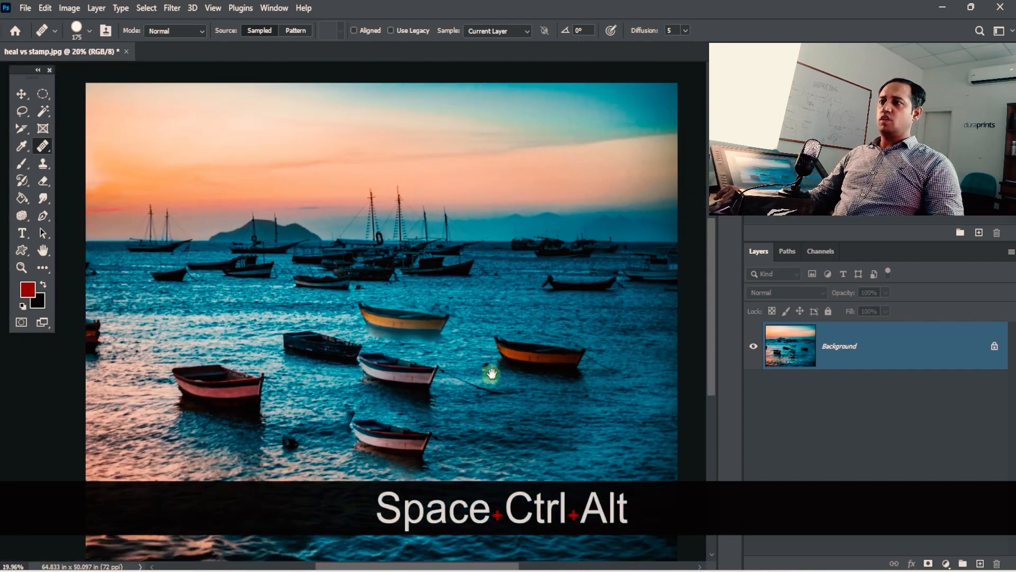
left_click_drag(512, 372, 429, 264)
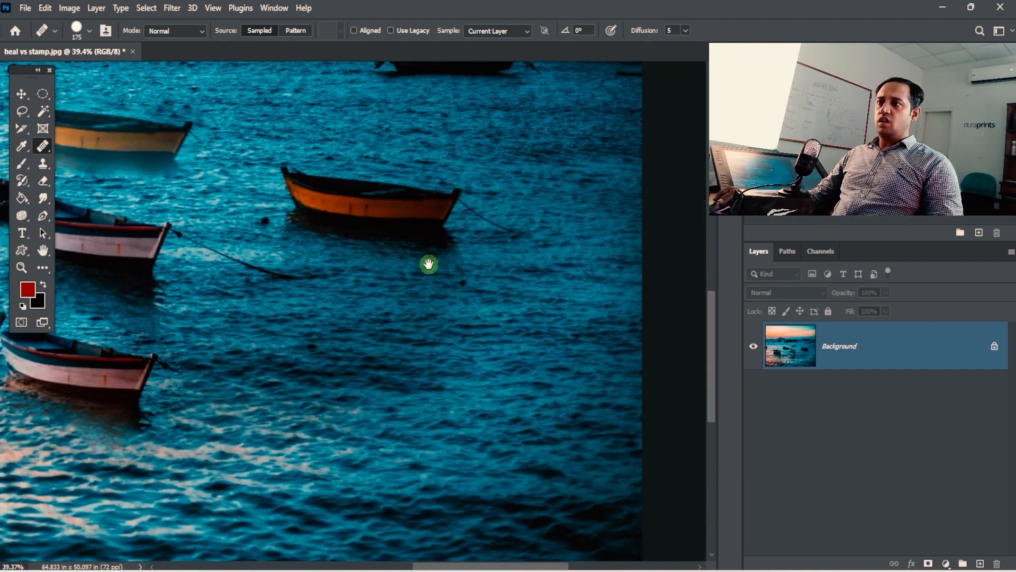
left_click_drag(326, 277, 362, 234)
left_click_drag(357, 306, 531, 300)
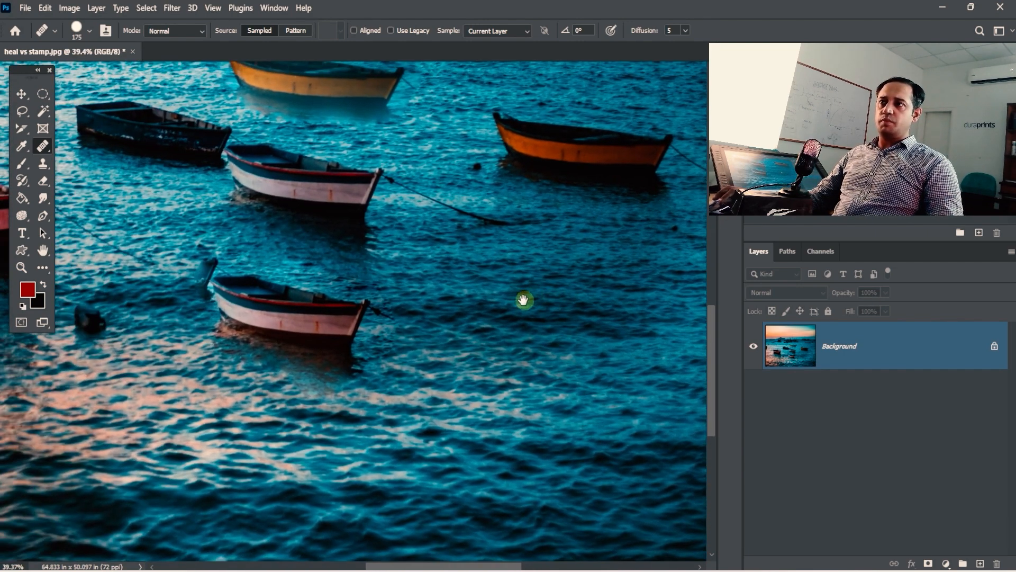
left_click_drag(470, 271, 349, 279)
left_click_drag(490, 326, 411, 281)
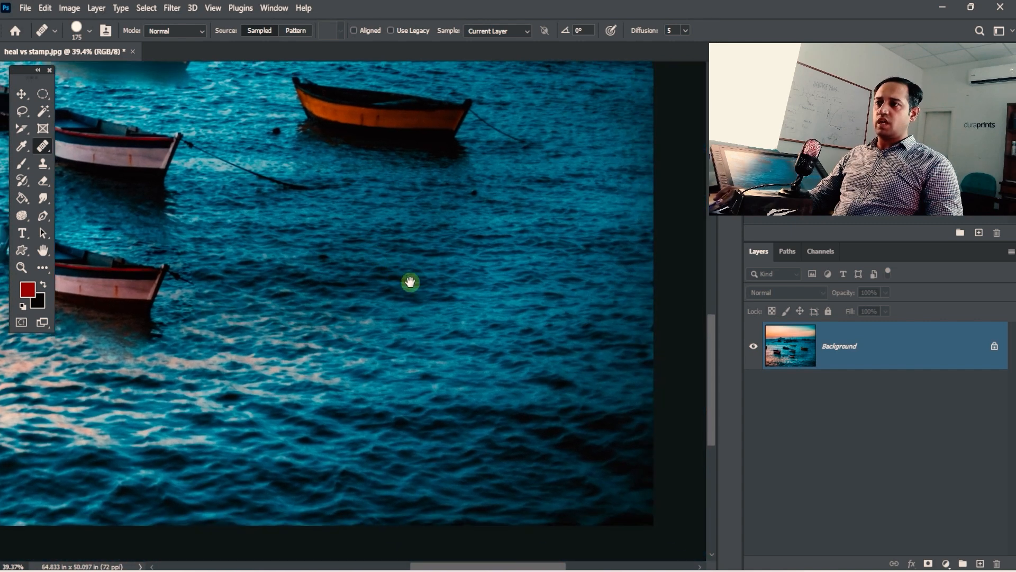
- Sample the original orange boat's bow and heal a copy of it onto the darker water just above it
left_click_drag(380, 115, 430, 245)
left_click_drag(526, 262, 481, 286)
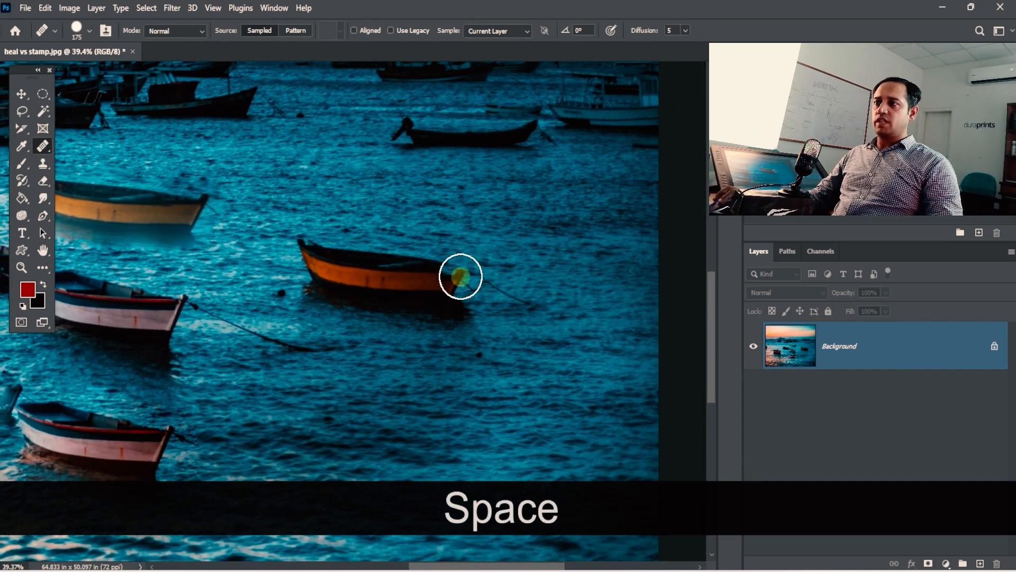
left_click(470, 271, "alt")
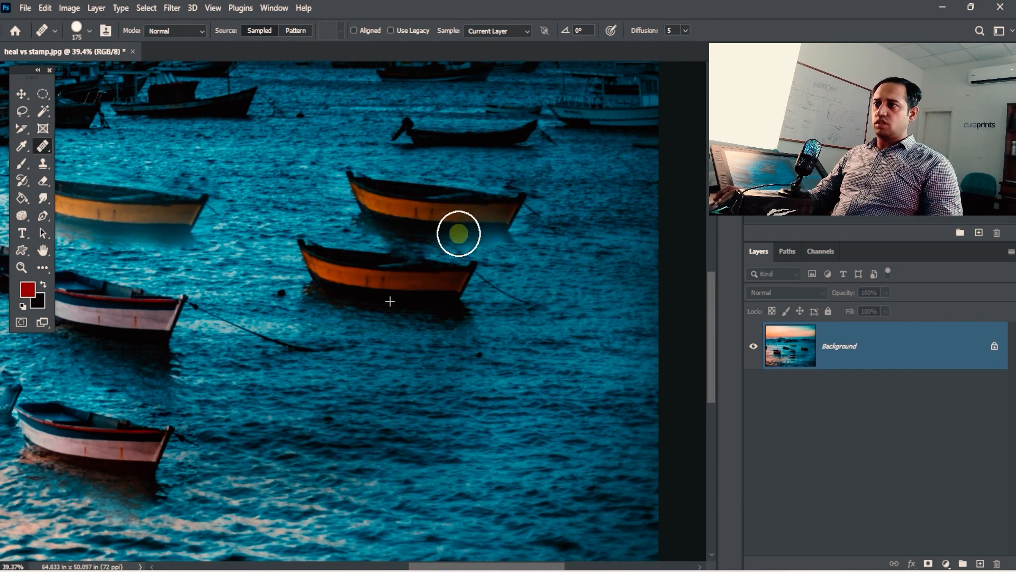
mouse_move(362, 208)
left_mouse_down()
mouse_move(563, 209)
mouse_move(546, 210)
left_mouse_up()
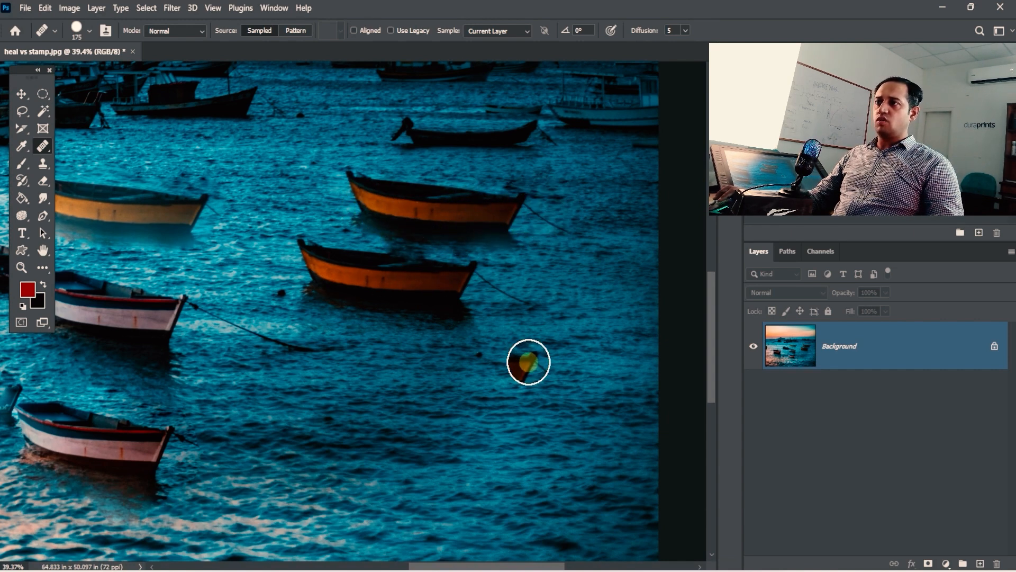
- Examine the orange boat copy healed onto the darker water, comparing its colours and edges with the original orange boat
key("ctrl+space")
left_click_drag(426, 204, 518, 209)
left_click_drag(521, 210, 489, 237)
key("ctrl+alt+space")
left_click_drag(531, 287, 450, 284)
left_click_drag(524, 316, 486, 227)
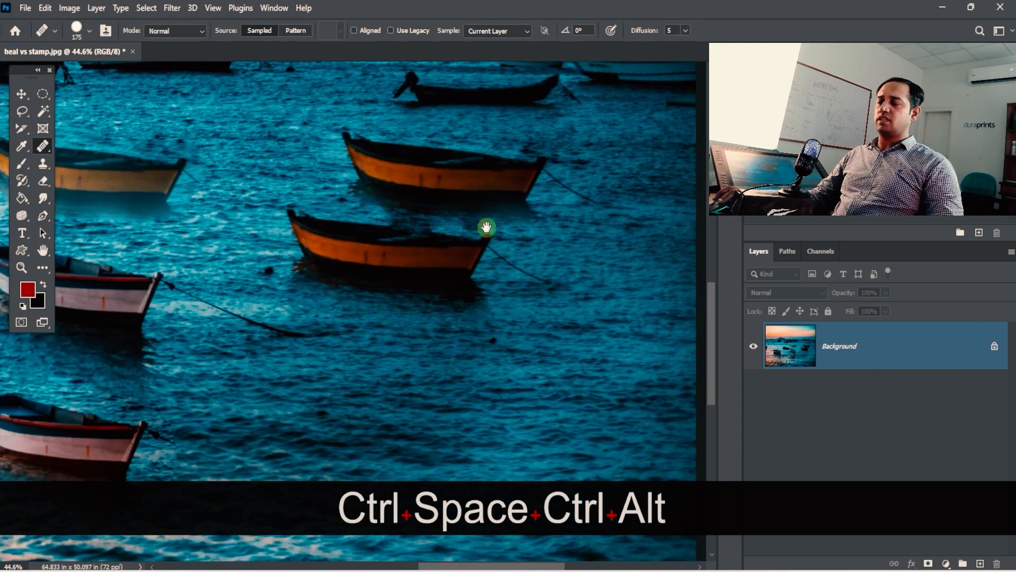
left_click_drag(464, 302, 371, 293)
left_click_drag(277, 345, 474, 245)
- Sample the lower white boat's raised tip with the Healing Brush Tool, heal a copy onto the pink-lit water, and undo it
key("alt")
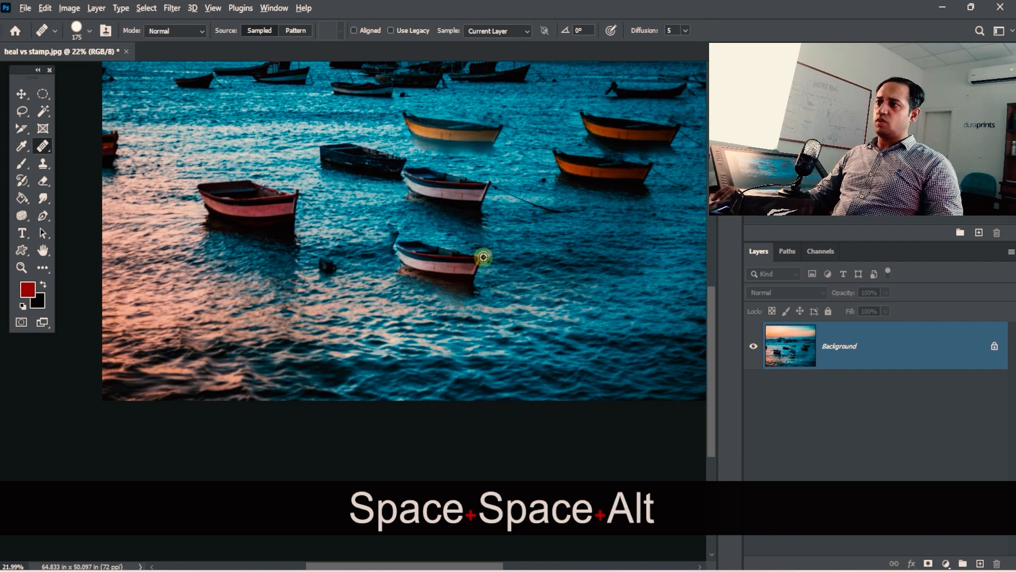
left_click_drag(442, 213, 458, 271)
key("alt")
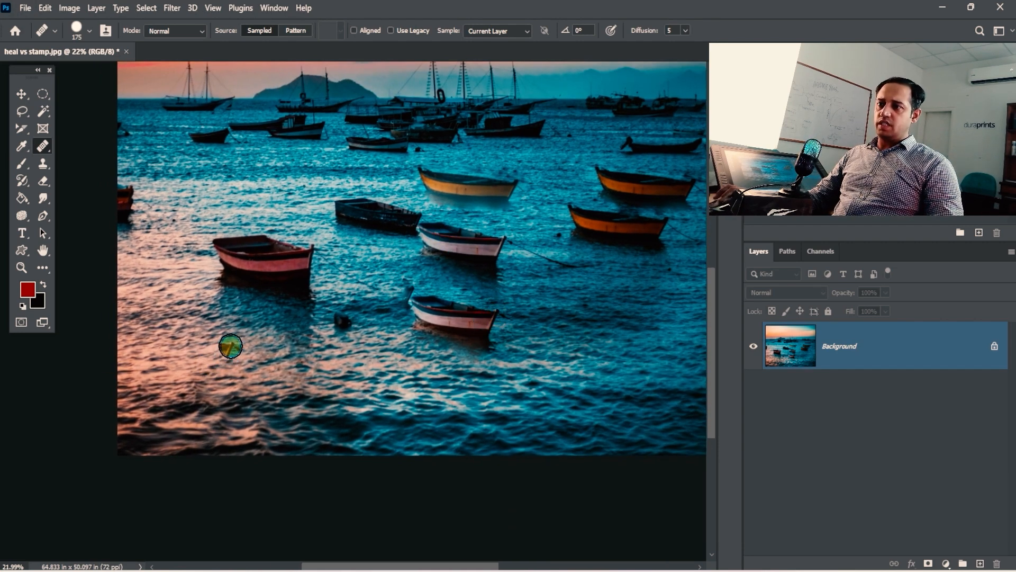
mouse_move(232, 353)
left_mouse_down()
mouse_move(151, 331)
mouse_move(186, 356)
mouse_move(235, 361)
mouse_move(249, 344)
mouse_move(183, 322)
mouse_move(178, 429)
left_mouse_up()
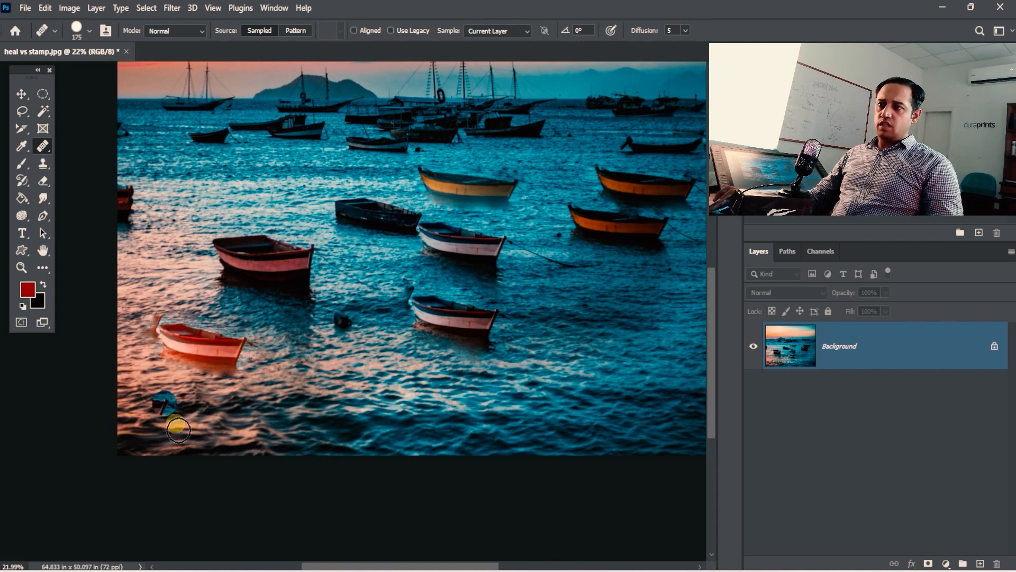
key("ctrl+z")
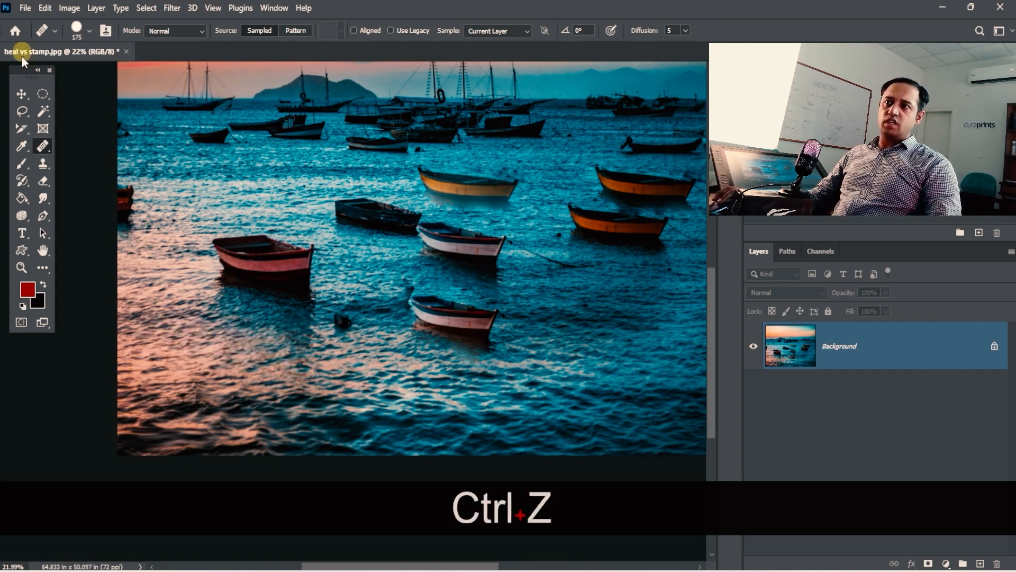
- Clone the lower white boat onto the pink-lit water with the Clone Stamp Tool, inspect the copy's edges, and undo it
left_click(44, 163)
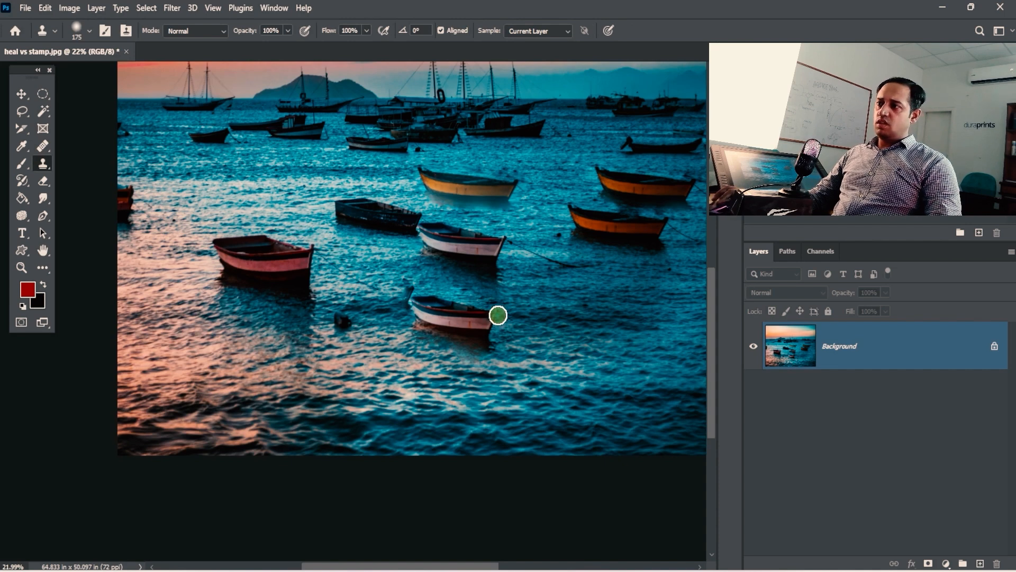
mouse_move(243, 354)
left_mouse_down()
mouse_move(172, 335)
mouse_move(214, 363)
mouse_move(247, 356)
mouse_move(213, 370)
mouse_move(158, 344)
mouse_move(192, 365)
mouse_move(233, 370)
mouse_move(336, 358)
mouse_move(256, 359)
mouse_move(188, 379)
mouse_move(258, 363)
left_mouse_up()
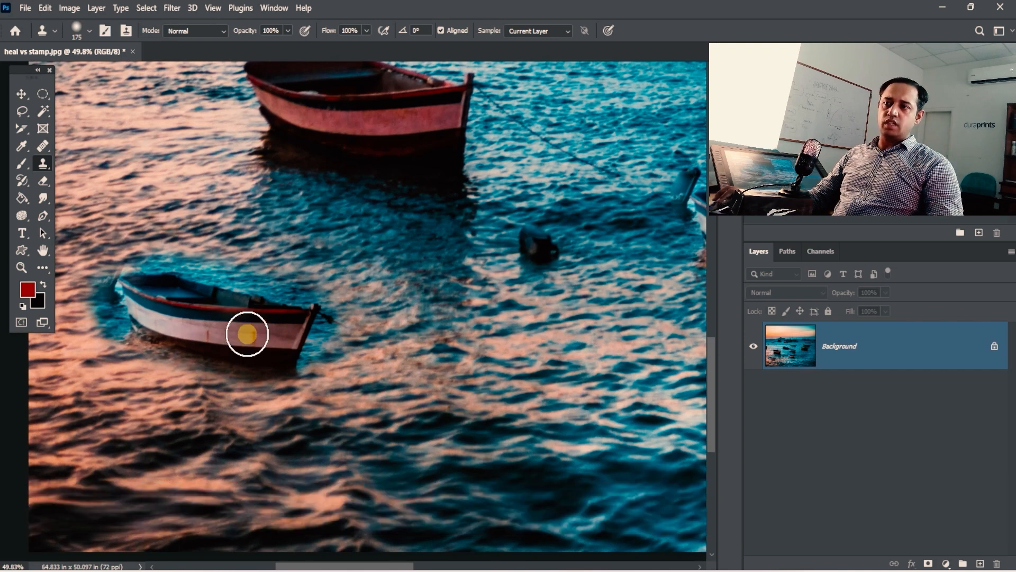
left_click_drag(436, 362, 495, 349)
key("ctrl+z")
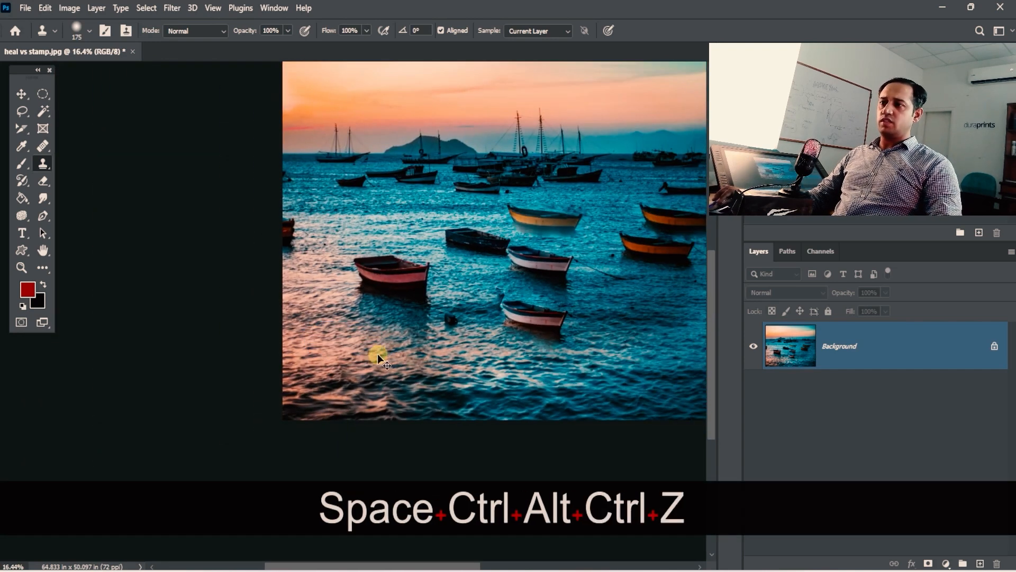
- Heal a copy of the lower white boat onto the pink-lit water at the photo's edge and inspect its blending
left_click(42, 146)
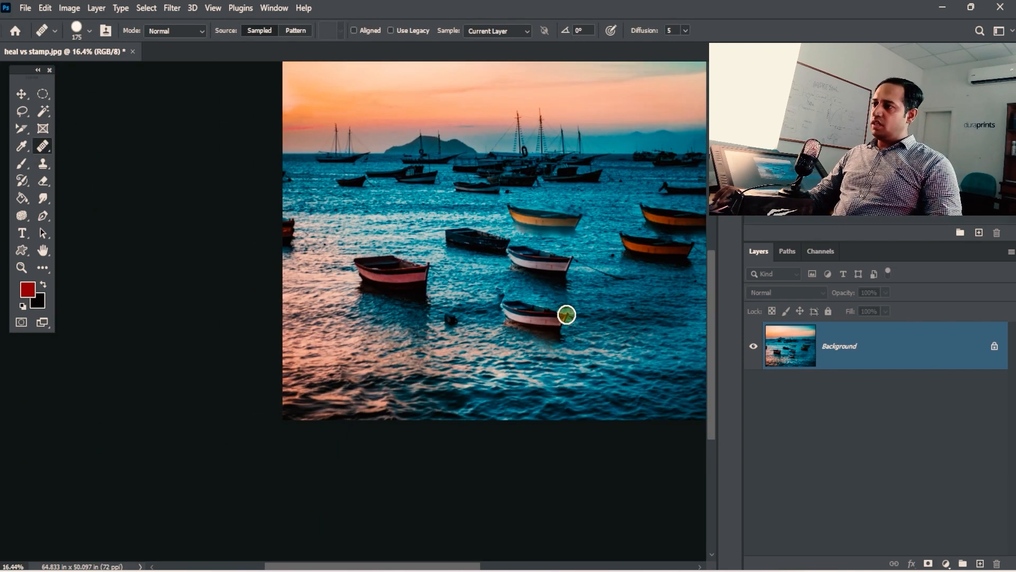
key("alt")
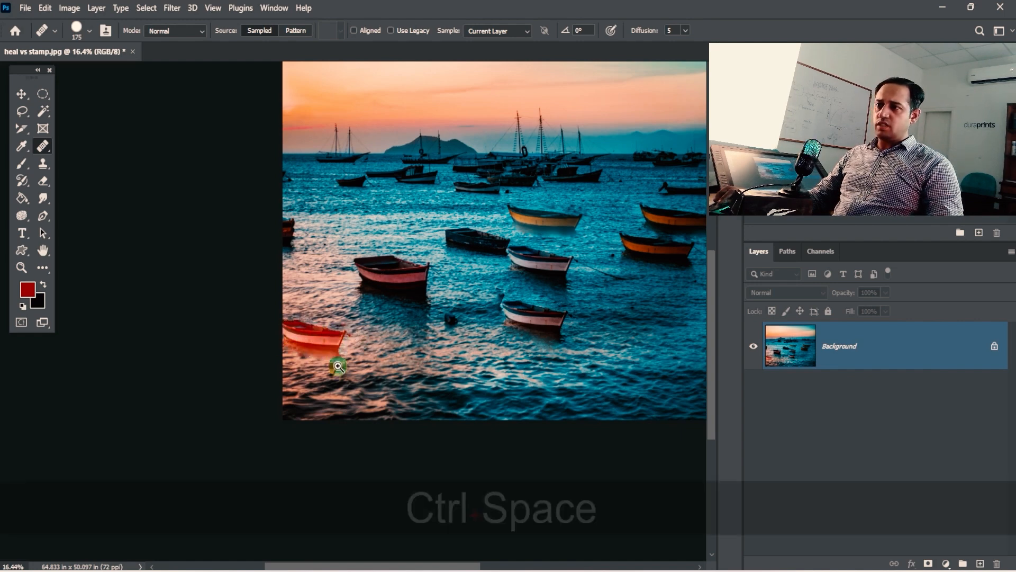
left_click(356, 333, "ctrl")
left_click(366, 321, "ctrl+alt")
left_click(503, 331, "ctrl")
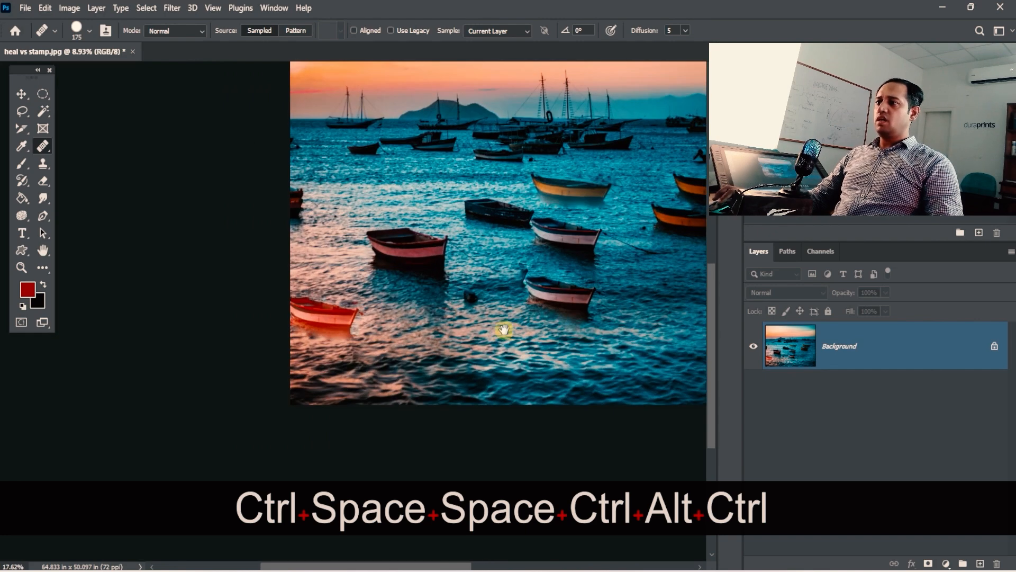
mouse_move(373, 334)
left_mouse_down()
mouse_move(482, 306)
mouse_move(350, 302)
mouse_move(228, 266)
left_mouse_up()
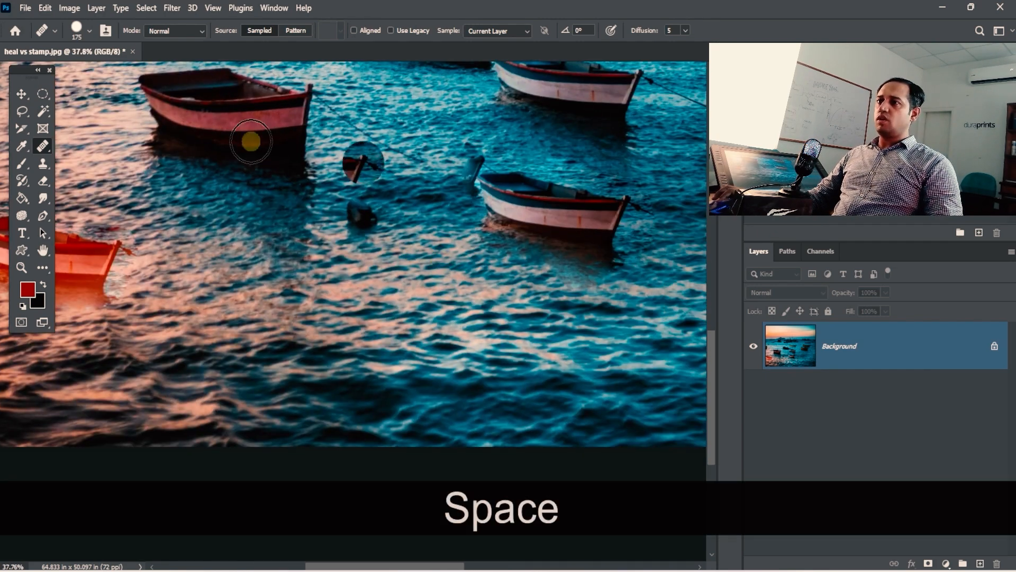
- Sample the lower white boat with the Clone Stamp Tool and paint a copy beside the reddish healed copy
key("s")
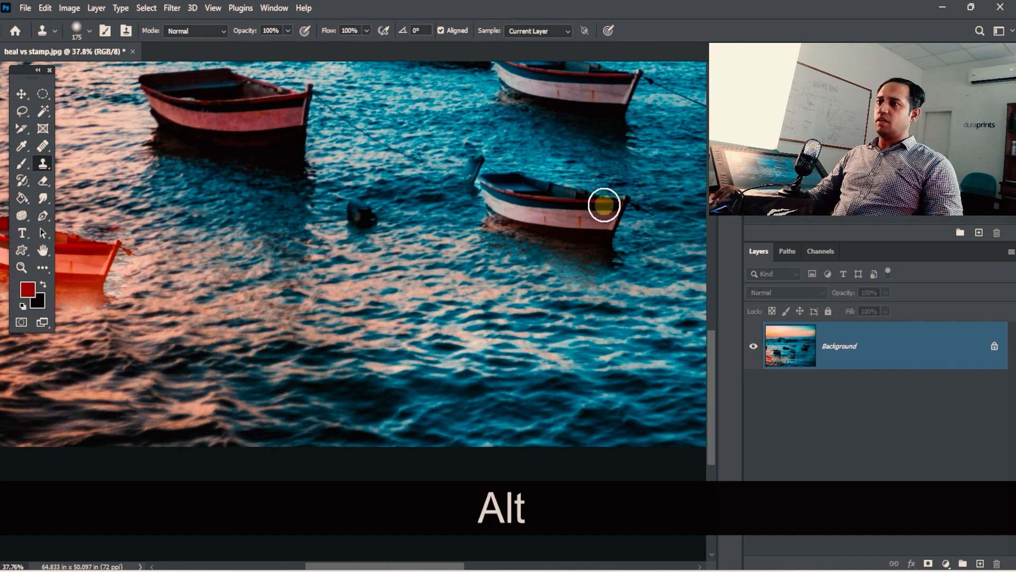
left_click(604, 204, "alt")
mouse_move(293, 284)
left_mouse_down()
mouse_move(174, 281)
mouse_move(184, 309)
mouse_move(289, 299)
mouse_move(167, 290)
mouse_move(167, 267)
mouse_move(215, 266)
mouse_move(155, 273)
left_mouse_up()
left_click_drag(348, 288, 413, 302)
- Compare the cloned white boat's colours and edges with the healed copy beside it and the surrounding water
left_click_drag(417, 311, 344, 316, "ctrl")
left_click_drag(344, 316, 418, 293, "ctrl")
left_click_drag(694, 169, 390, 233)
left_click_drag(67, 289, 256, 254)
left_click_drag(332, 177, 324, 209)
left_click_drag(412, 231, 347, 259, "ctrl")
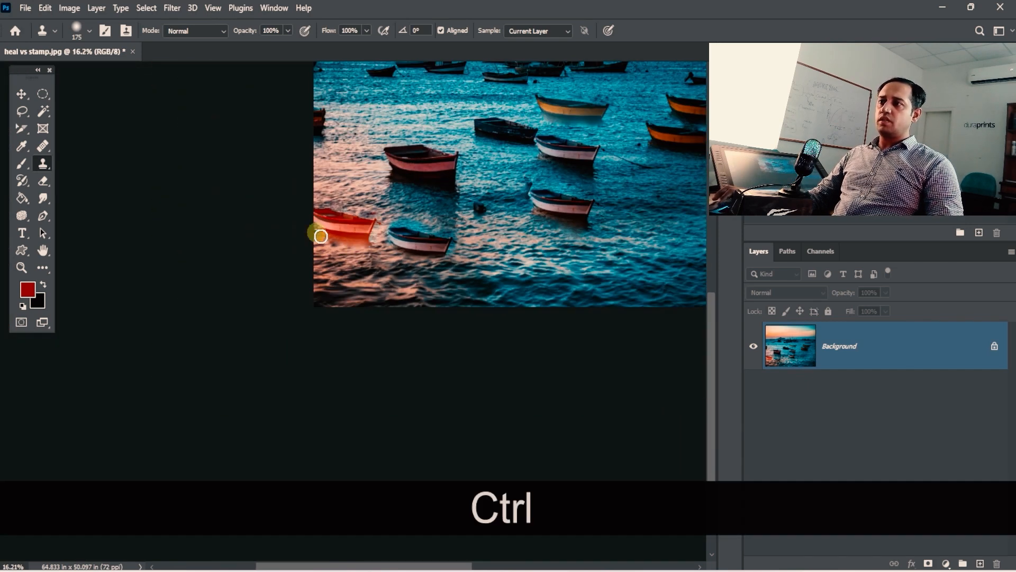
left_click_drag(351, 223, 273, 270)
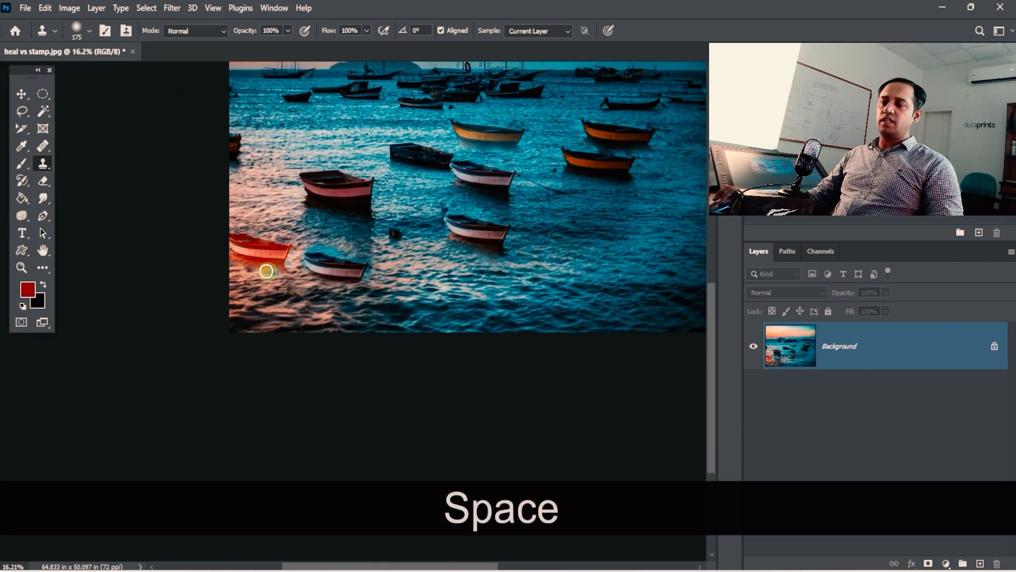
key("space")
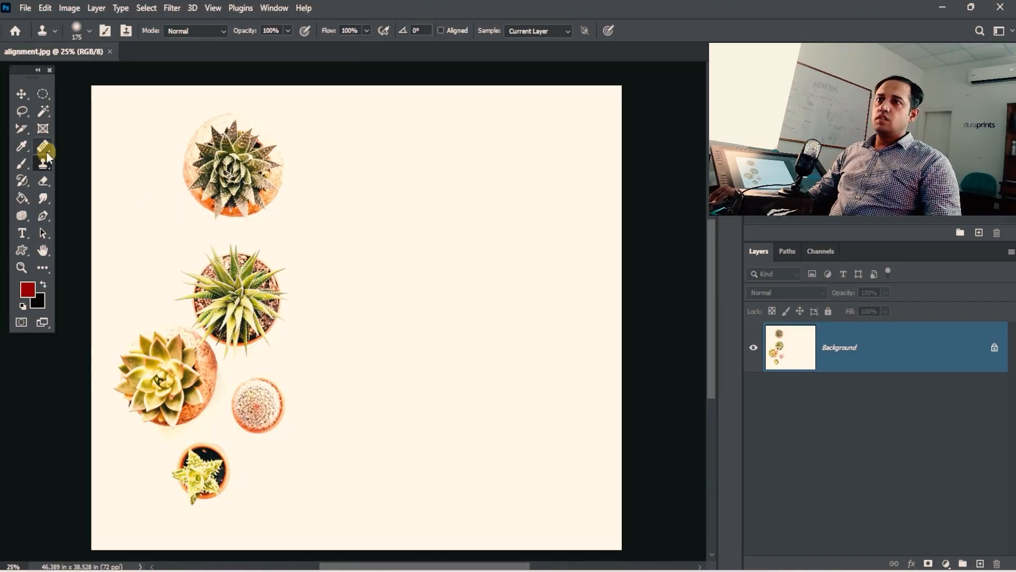
- In alignment.jpg, mark the blank area beside the plants with a rectangular selection, reactivate the Healing Brush Tool, and deselect the area
left_click(46, 151)
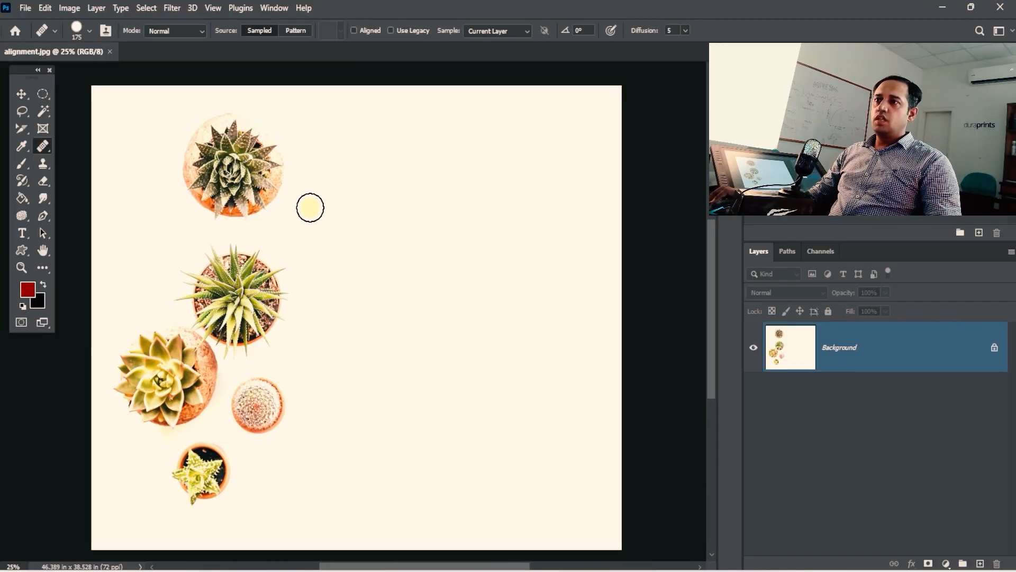
key("space")
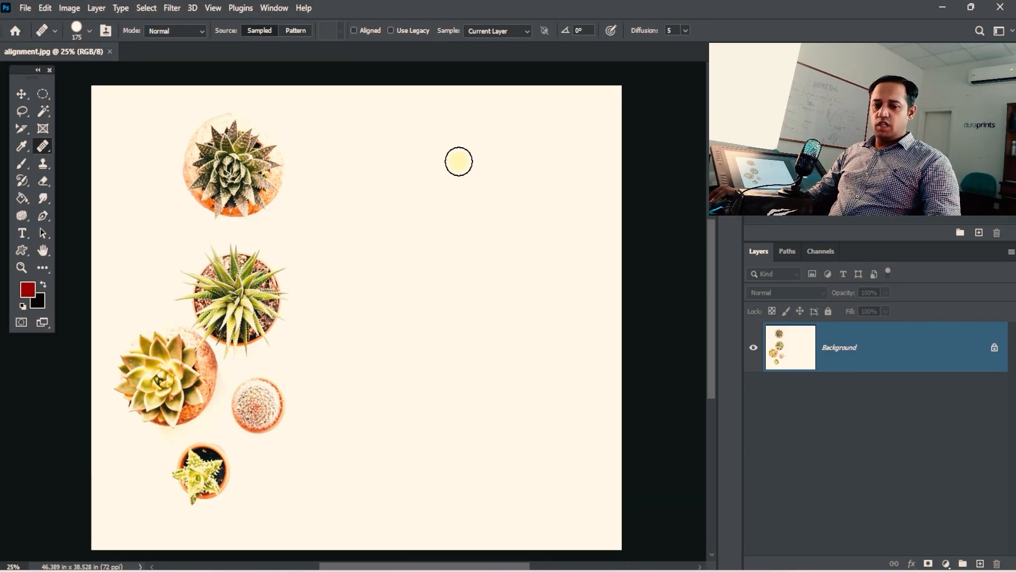
left_click(41, 93)
left_click(111, 93)
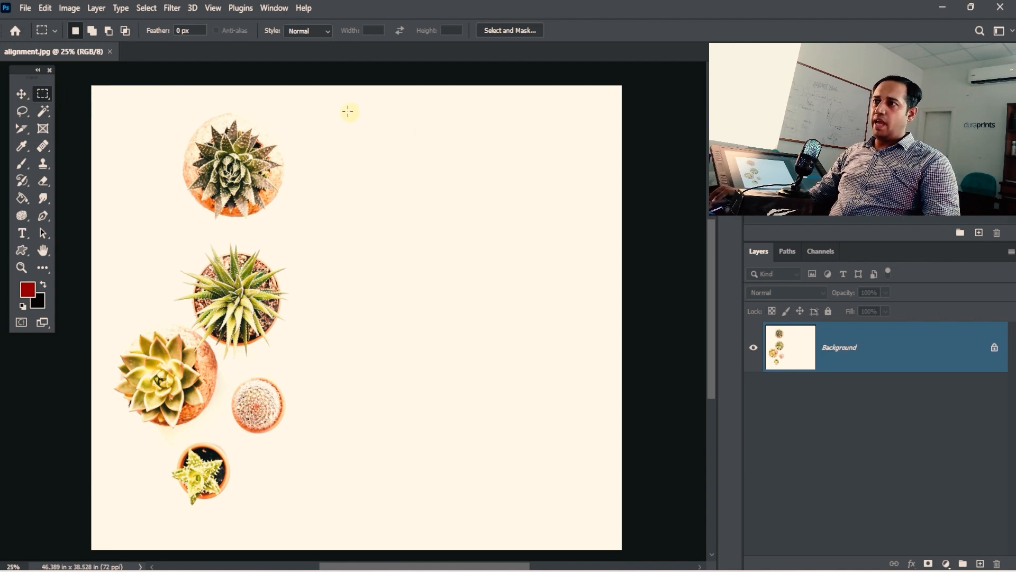
left_click_drag(347, 111, 562, 516)
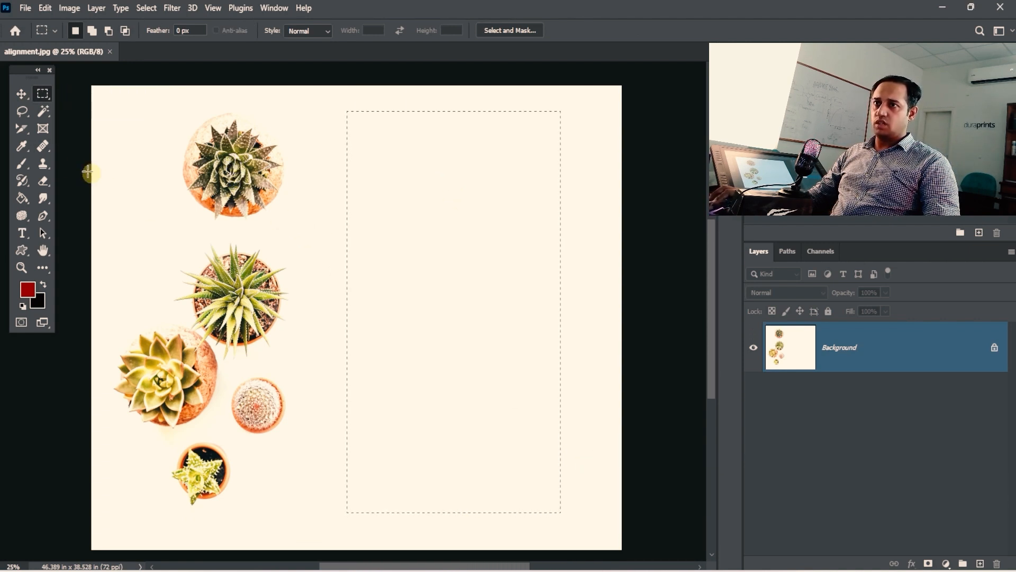
left_click(44, 151)
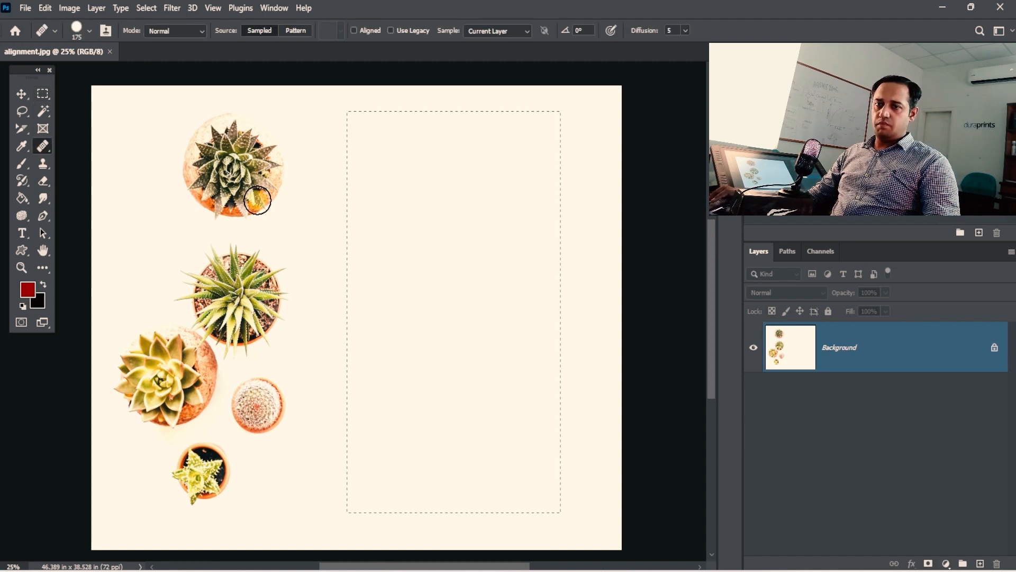
key("ctrl+d")
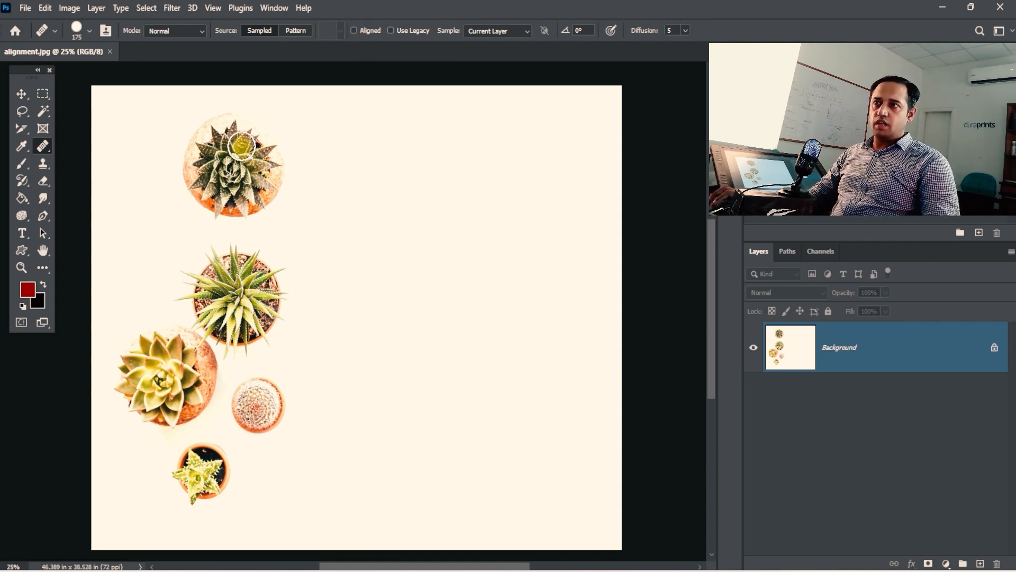
- With Aligned off, sample the uppermost plant and heal a full copy of it onto the blank area beside it
left_click(242, 144, "alt")
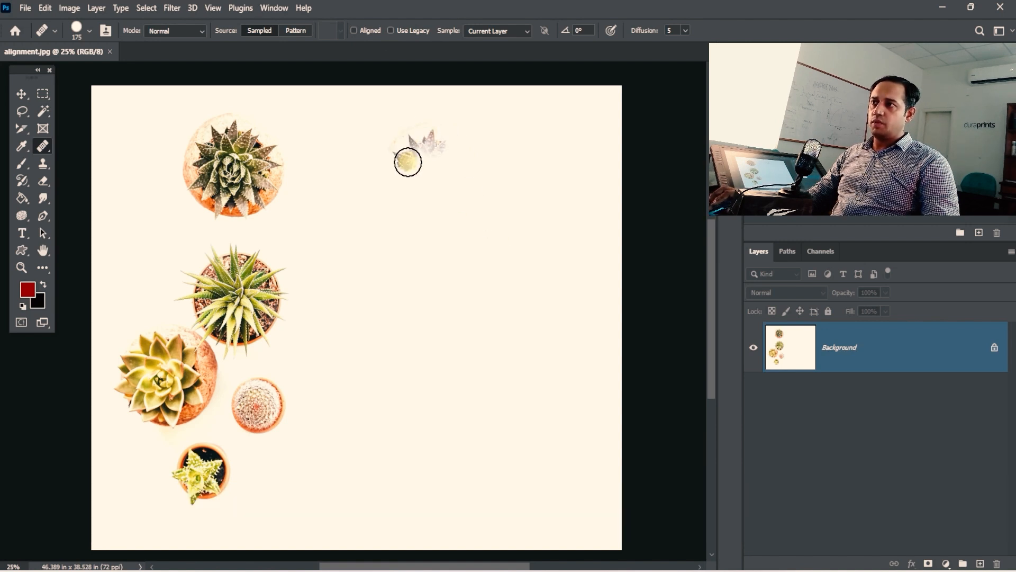
mouse_move(408, 162)
left_mouse_down()
mouse_move(428, 177)
mouse_move(437, 152)
mouse_move(418, 200)
mouse_move(410, 168)
mouse_move(406, 205)
mouse_move(419, 174)
mouse_move(427, 217)
mouse_move(475, 173)
mouse_move(432, 144)
mouse_move(442, 208)
left_mouse_up()
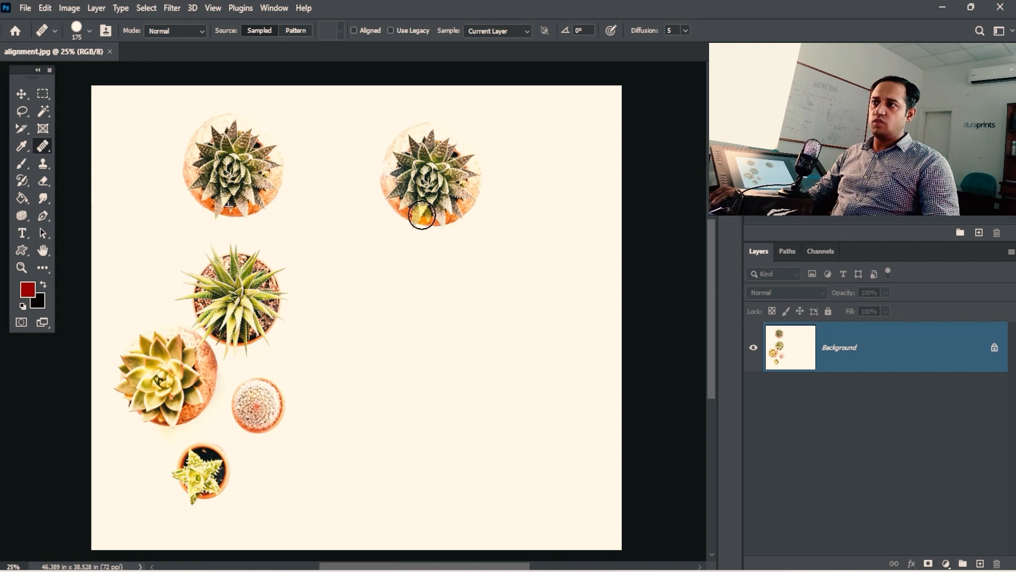
left_click_drag(422, 215, 425, 216)
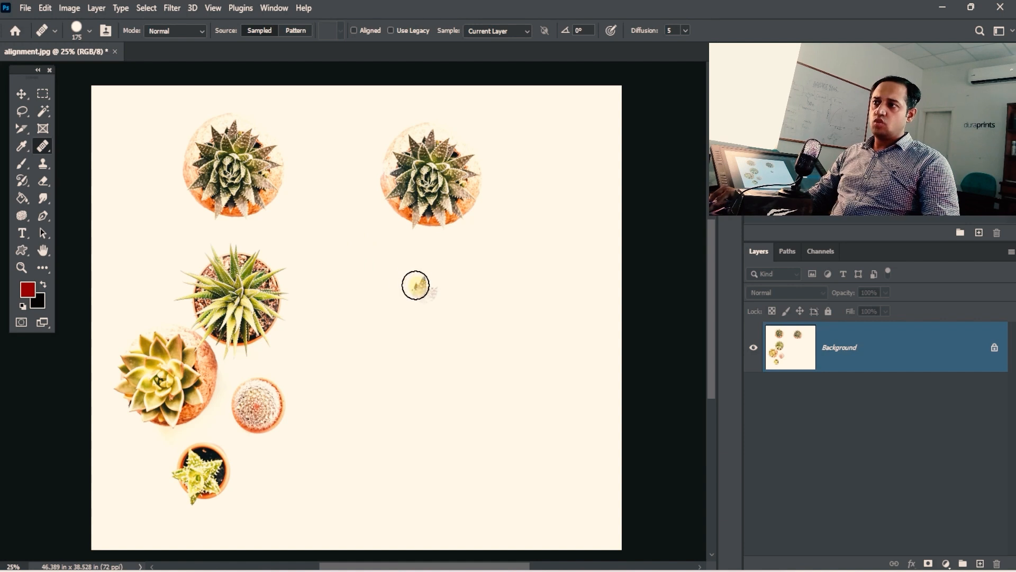
- Paint two more copies of the uppermost plant in separate strokes, one below the first copy and one diagonally beside it
mouse_move(376, 323)
left_mouse_down()
mouse_move(417, 280)
mouse_move(433, 285)
mouse_move(414, 305)
mouse_move(439, 288)
left_mouse_up()
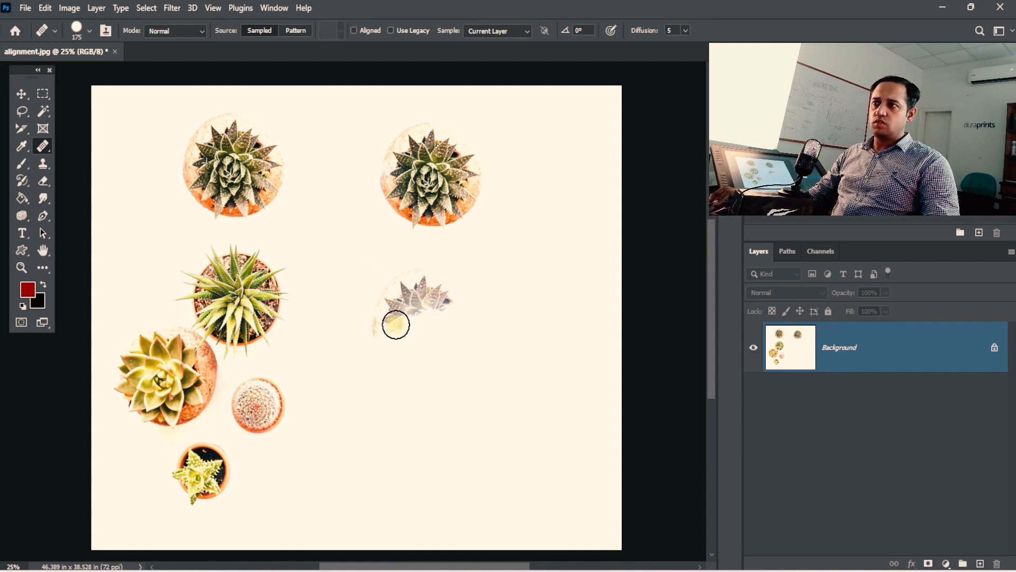
mouse_move(396, 325)
left_mouse_down()
mouse_move(431, 313)
mouse_move(403, 342)
mouse_move(442, 315)
mouse_move(490, 309)
left_mouse_up()
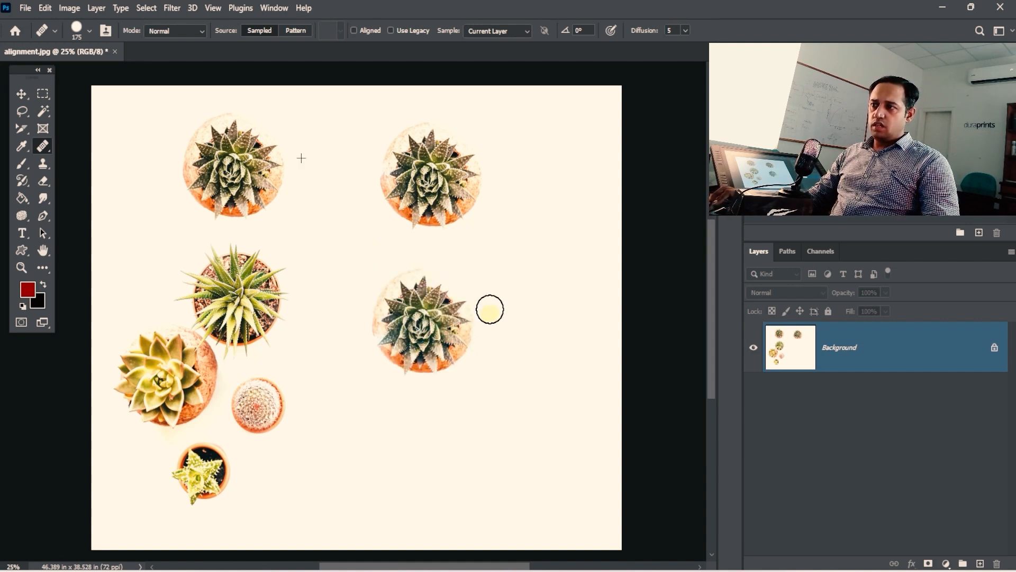
mouse_move(377, 341)
left_mouse_down()
mouse_move(512, 299)
mouse_move(544, 239)
mouse_move(539, 231)
mouse_move(498, 246)
mouse_move(530, 284)
mouse_move(540, 237)
mouse_move(554, 272)
mouse_move(499, 272)
mouse_move(566, 237)
mouse_move(507, 294)
mouse_move(575, 238)
mouse_move(500, 294)
mouse_move(567, 220)
mouse_move(511, 286)
mouse_move(517, 239)
left_mouse_up()
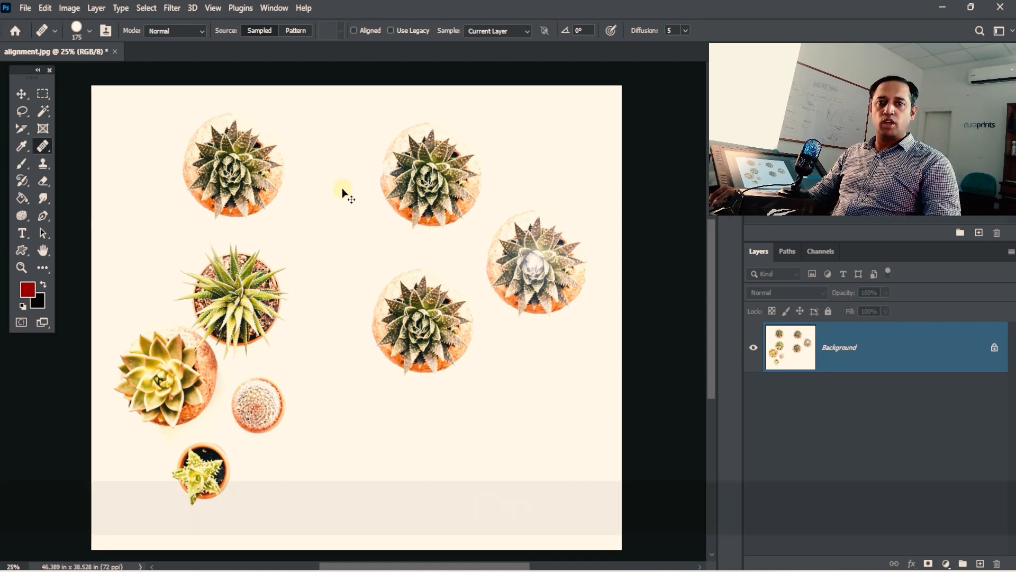
- Undo the healed copies of the uppermost plant on the blank area
key("ctrl+z")
key("ctrl+z")
key("ctrl+z")
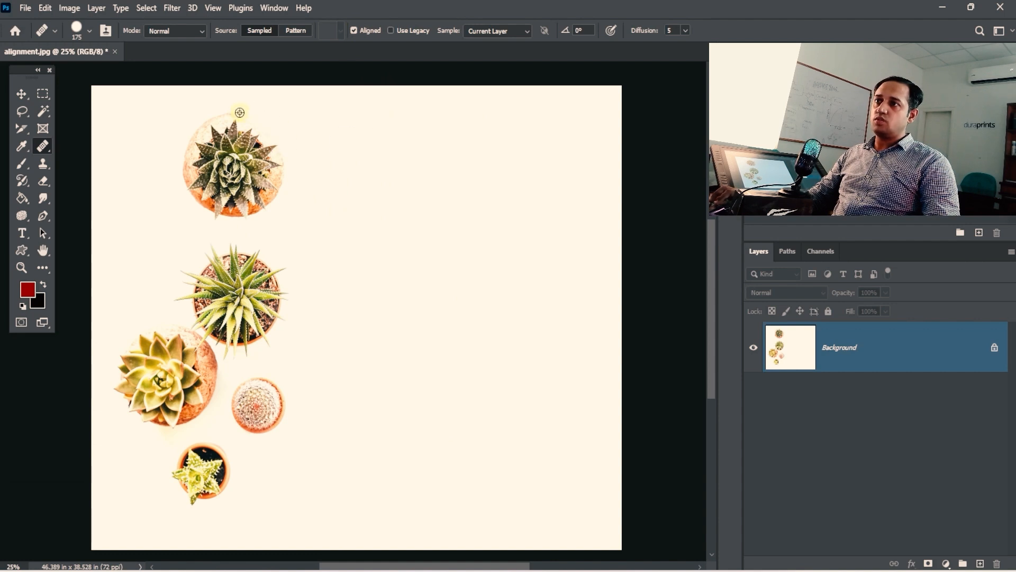
- With Aligned enabled, sample the uppermost plant's top leaf tip and heal a copy of the plant onto the blank area beside it
key("alt")
left_click(430, 124)
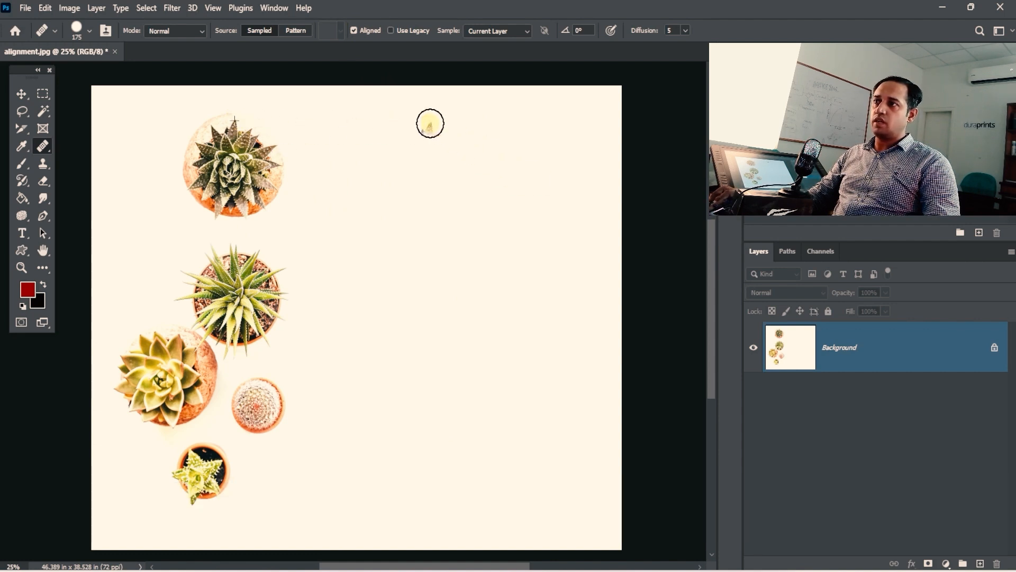
mouse_move(437, 130)
left_mouse_down()
mouse_move(455, 149)
mouse_move(445, 154)
mouse_move(455, 174)
mouse_move(396, 176)
mouse_move(473, 178)
mouse_move(489, 188)
mouse_move(408, 205)
left_mouse_up()
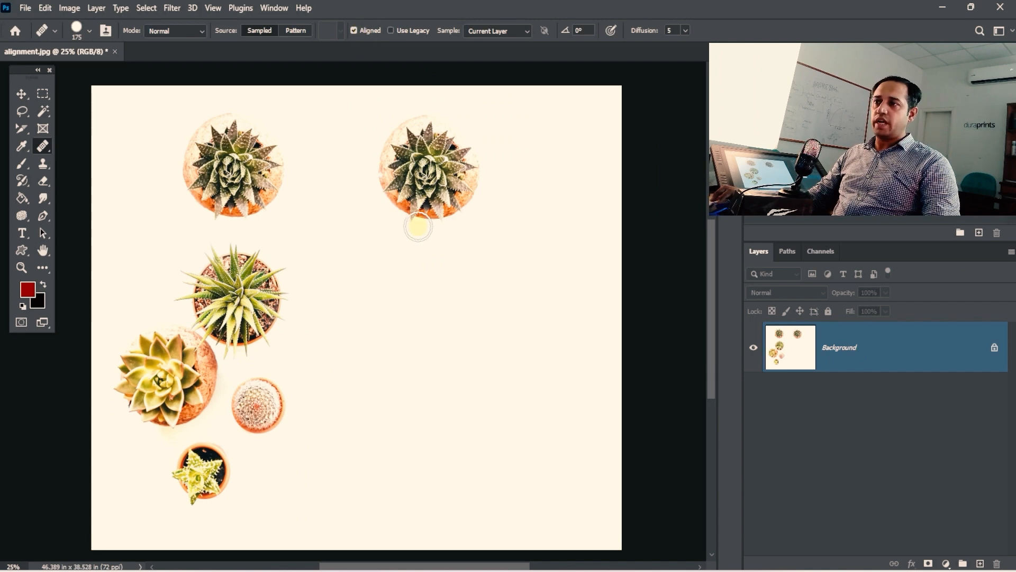
left_click(418, 226, "alt")
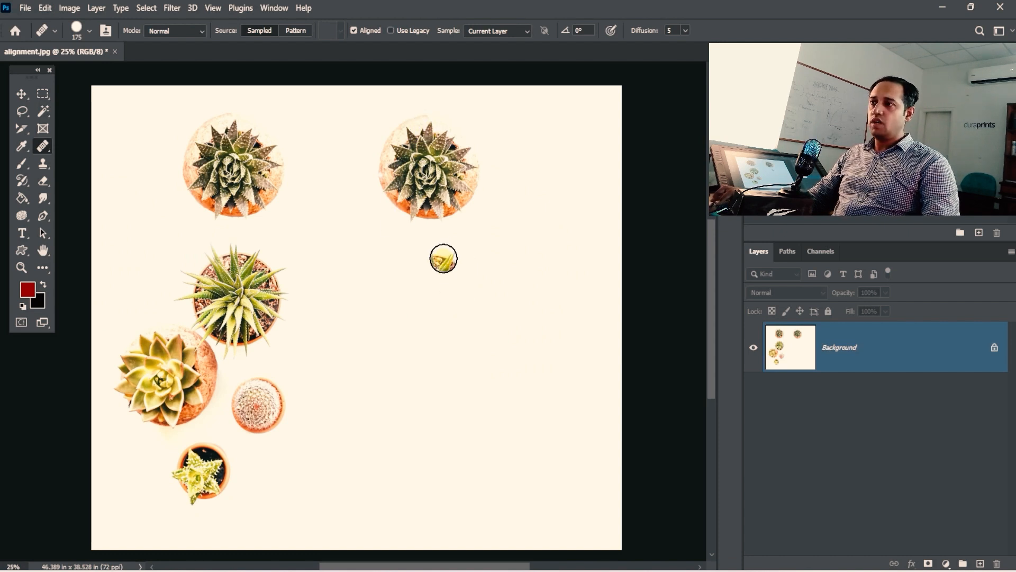
- Without resampling, heal copies of the spiky second plant, the large rosette plant and the round cactus at the same offset
mouse_move(450, 257)
left_mouse_down()
mouse_move(427, 258)
mouse_move(410, 281)
mouse_move(439, 306)
mouse_move(414, 255)
mouse_move(458, 323)
mouse_move(412, 332)
mouse_move(390, 310)
left_mouse_up()
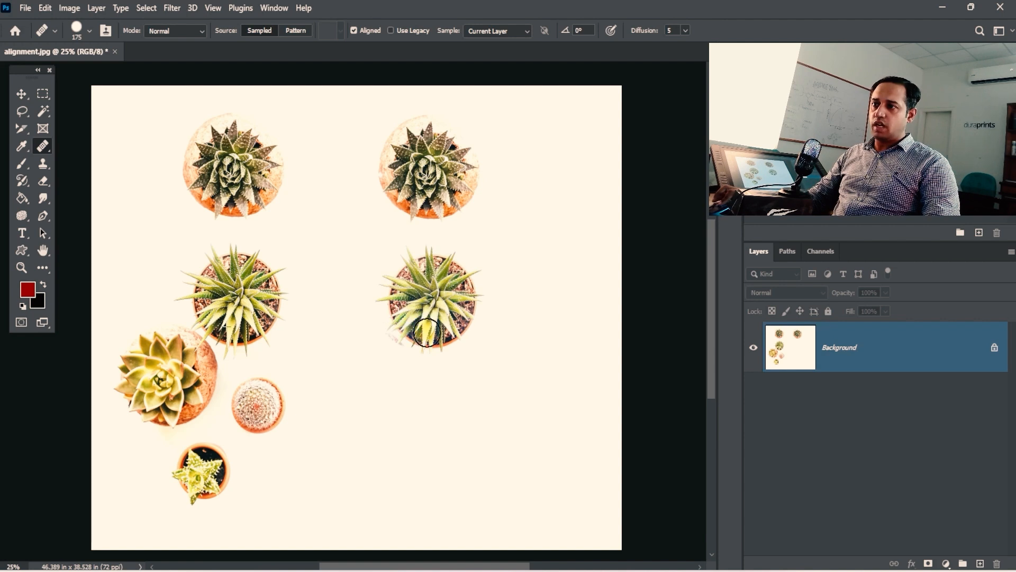
mouse_move(400, 345)
left_mouse_down()
mouse_move(352, 355)
mouse_move(380, 329)
mouse_move(362, 353)
mouse_move(385, 366)
mouse_move(402, 399)
mouse_move(390, 351)
left_mouse_up()
mouse_move(324, 362)
left_mouse_down()
mouse_move(371, 410)
mouse_move(365, 349)
mouse_move(354, 433)
mouse_move(404, 369)
left_mouse_up()
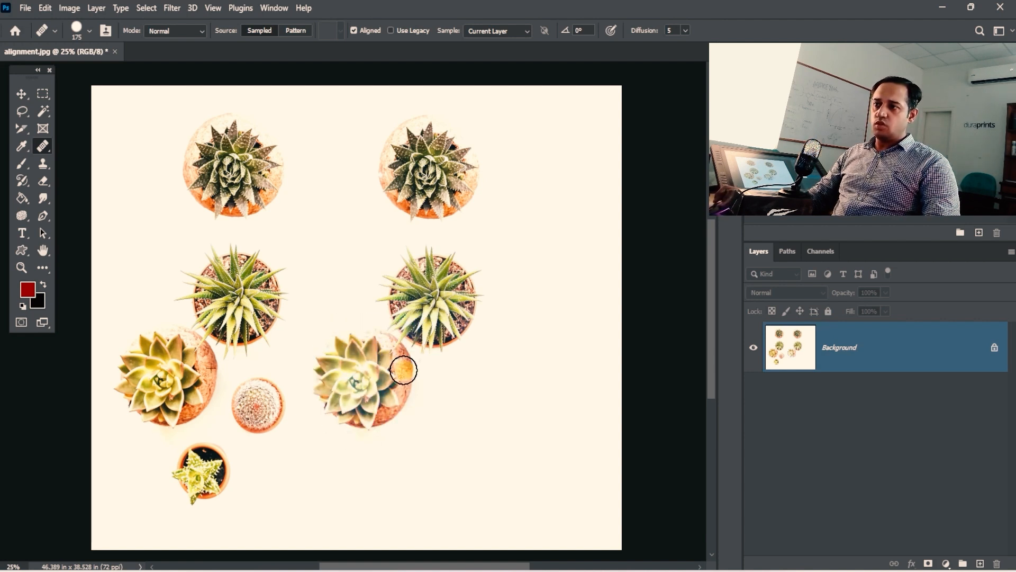
mouse_move(441, 417)
left_mouse_down()
mouse_move(471, 376)
mouse_move(490, 392)
mouse_move(443, 424)
left_mouse_up()
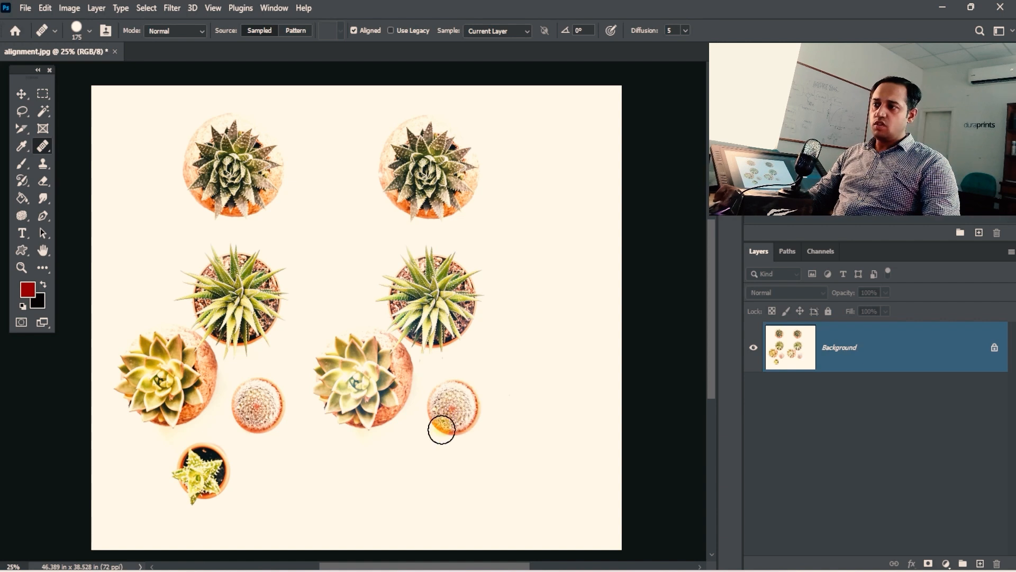
- Heal a copy of the smallest potted plant at the same offset and undo all the aligned plant copies
left_click_drag(405, 481, 389, 500)
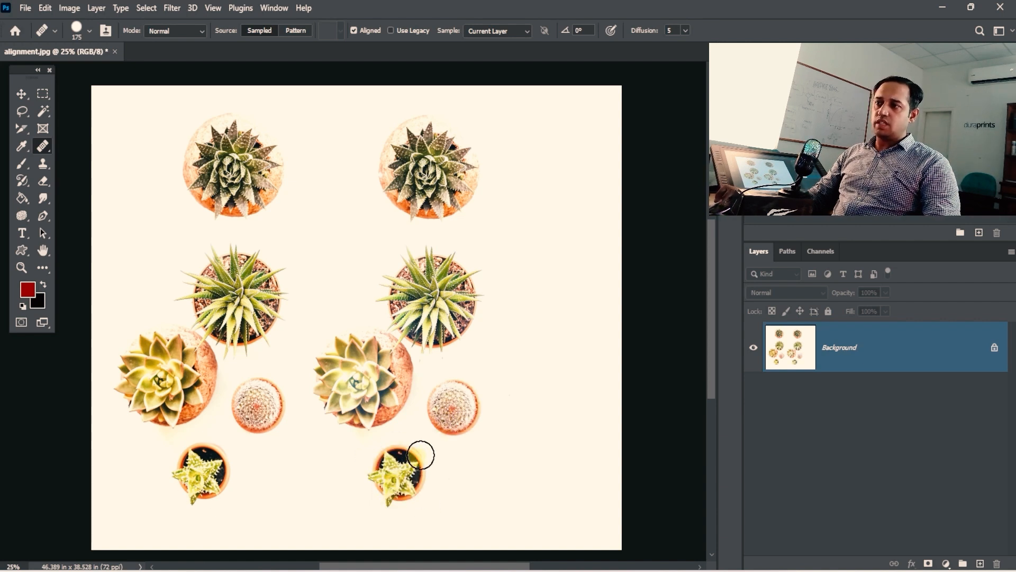
key("ctrl+z")
key("ctrl+z")
key("ctrl+z")
key("ctrl+z")
key("ctrl+z")
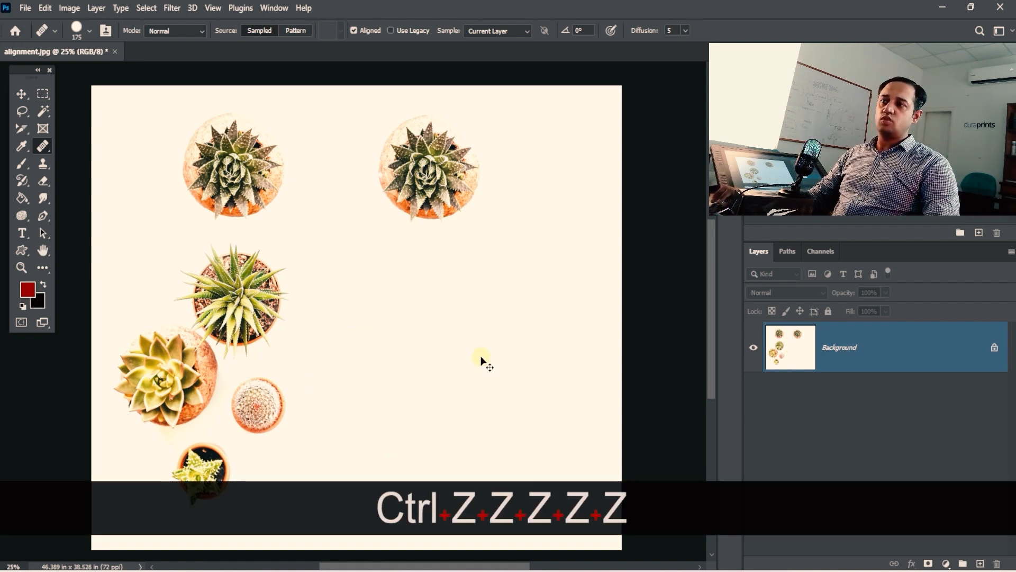
key("ctrl+z")
key("ctrl+z")
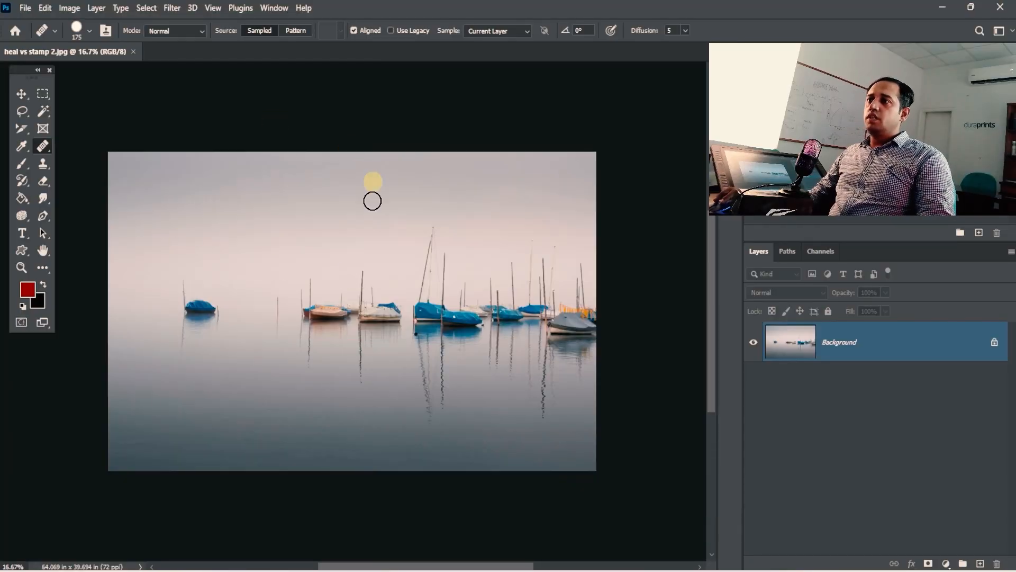
- In the heal vs stamp 2.jpg image, sample the white boat with the blue cover and heal a copy onto the open water below, with Use Legacy off
key("ctrl+space")
left_click(408, 294)
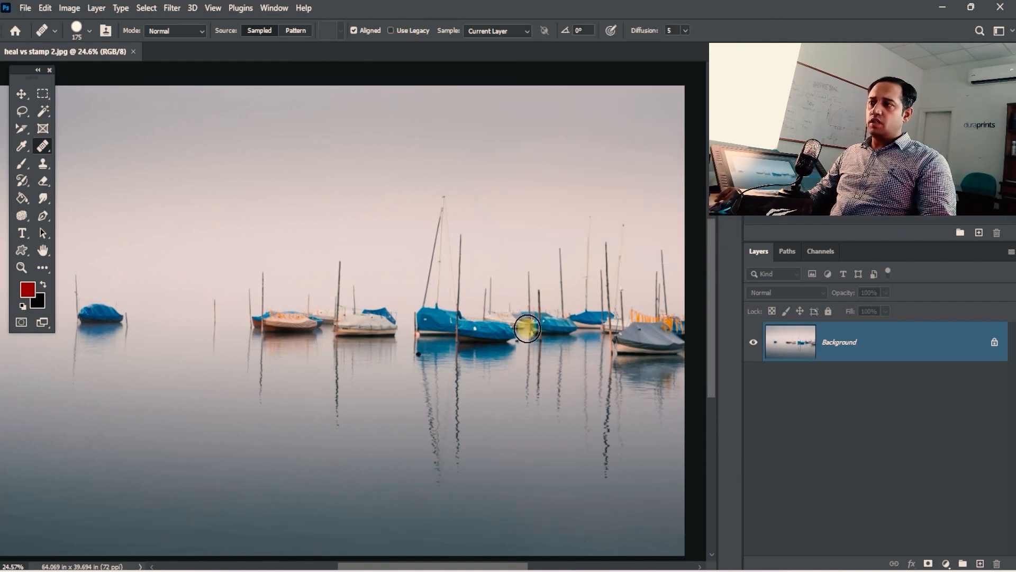
left_click_drag(306, 336, 385, 291)
key("alt")
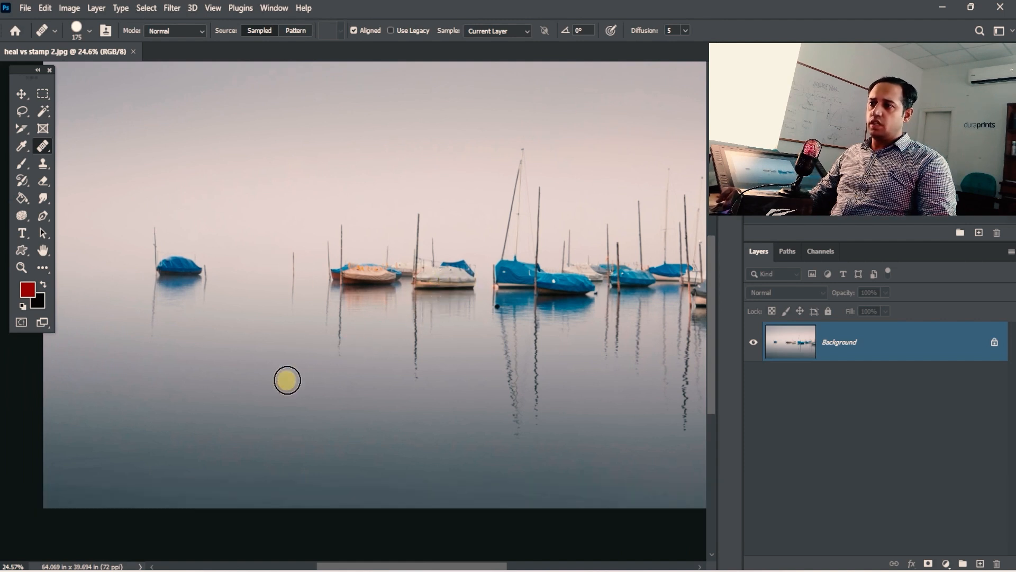
mouse_move(286, 379)
left_mouse_down()
mouse_move(250, 348)
mouse_move(238, 380)
mouse_move(270, 379)
mouse_move(263, 392)
mouse_move(235, 388)
mouse_move(272, 387)
mouse_move(240, 336)
left_mouse_up()
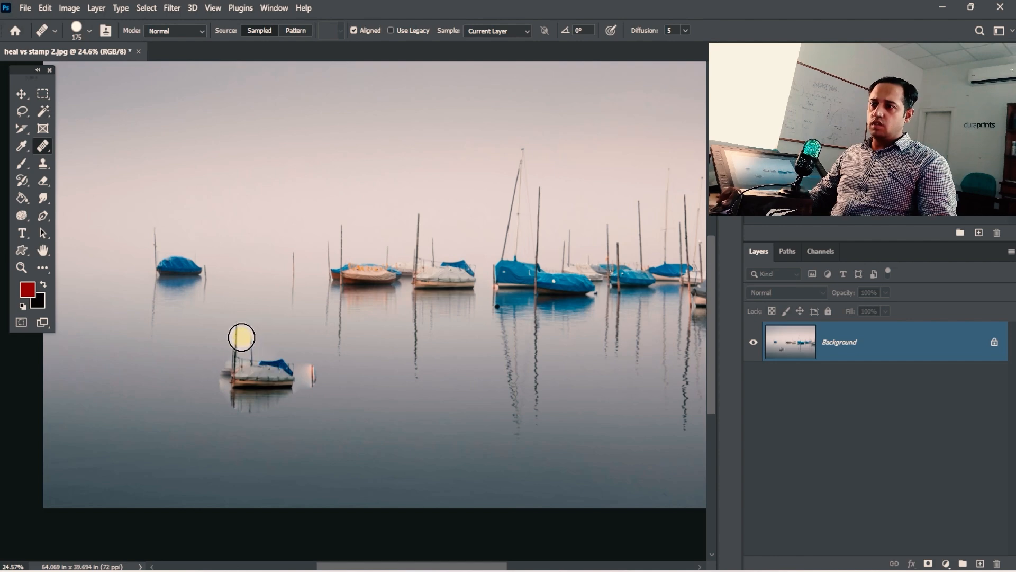
mouse_move(268, 383)
left_mouse_down()
mouse_move(296, 383)
mouse_move(295, 336)
mouse_move(308, 350)
left_mouse_up()
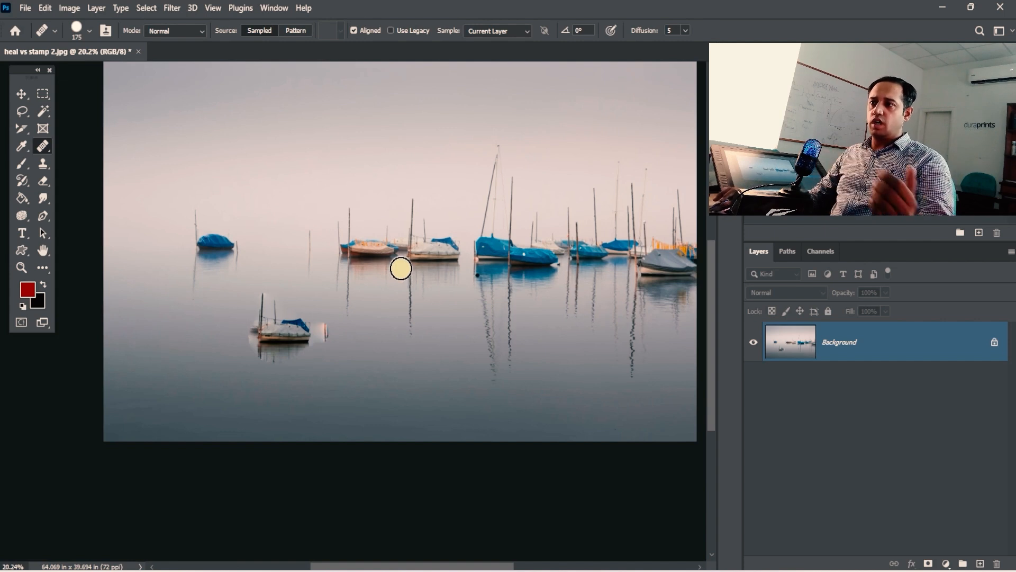
- Enable Use Legacy, resample the white boat and heal a copy of it onto the sky above the blue boat
left_click_drag(468, 275, 452, 284)
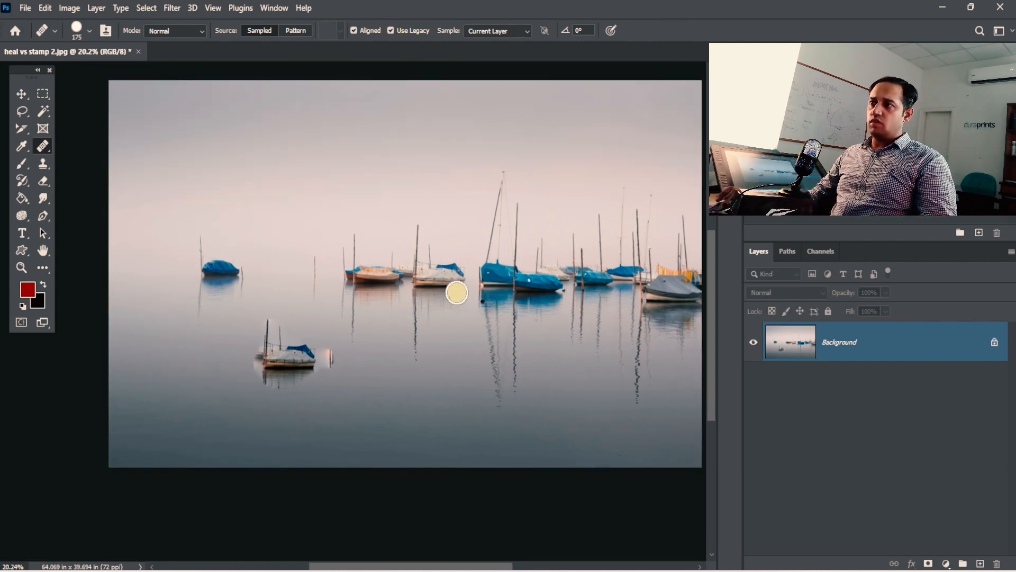
key("alt")
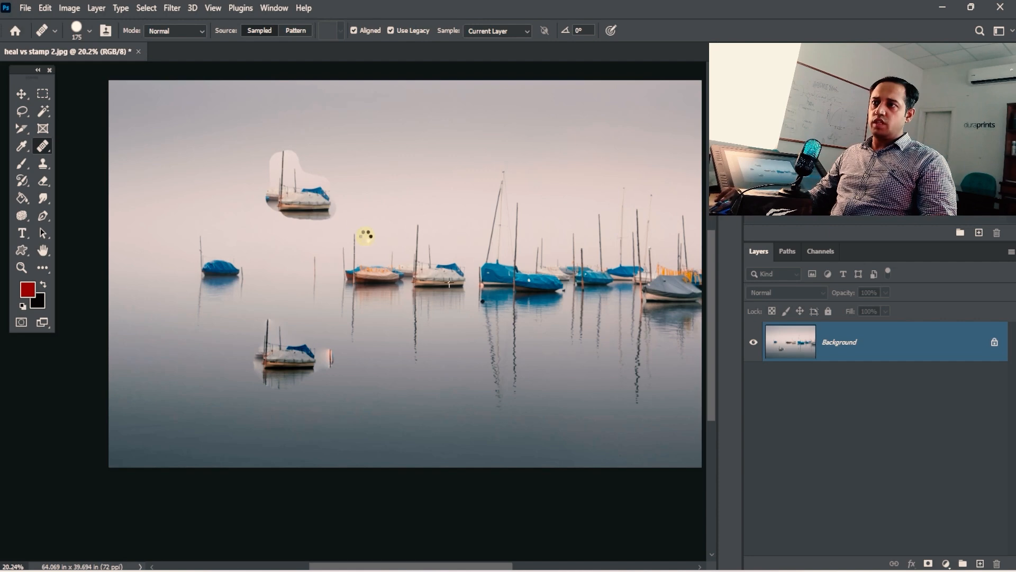
- Compare the blended edges of the white boat copy in the sky with those of the copy on the water
key("ctrl+space")
left_click(313, 187)
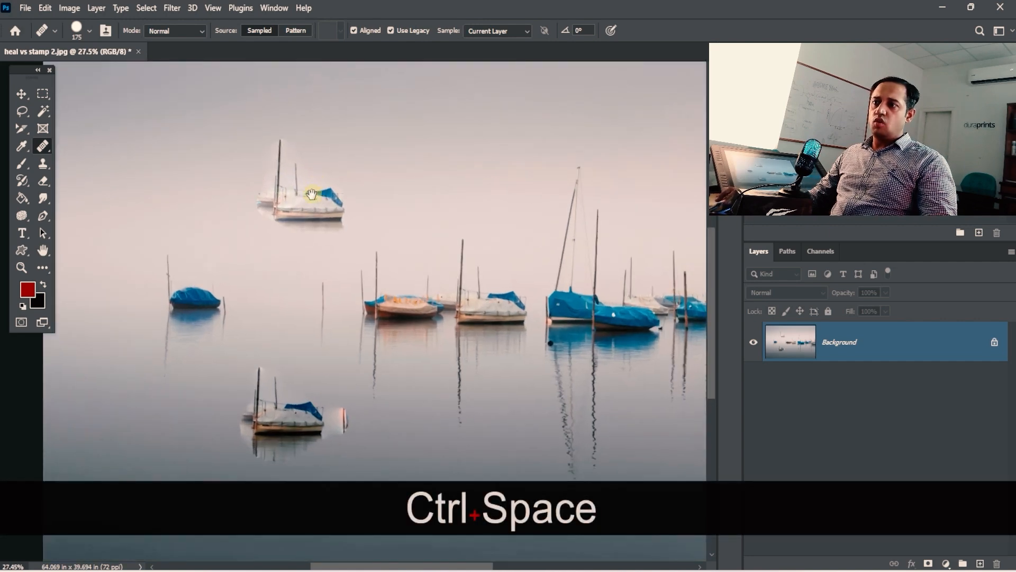
left_click(305, 170)
left_click_drag(333, 196, 356, 298)
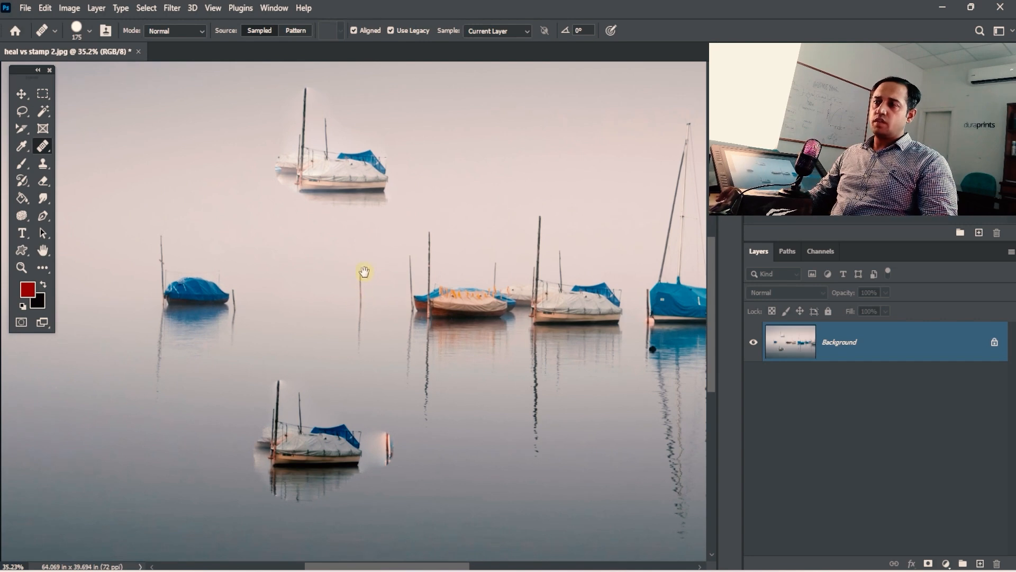
left_click_drag(376, 188, 368, 277)
left_click_drag(256, 324, 320, 283)
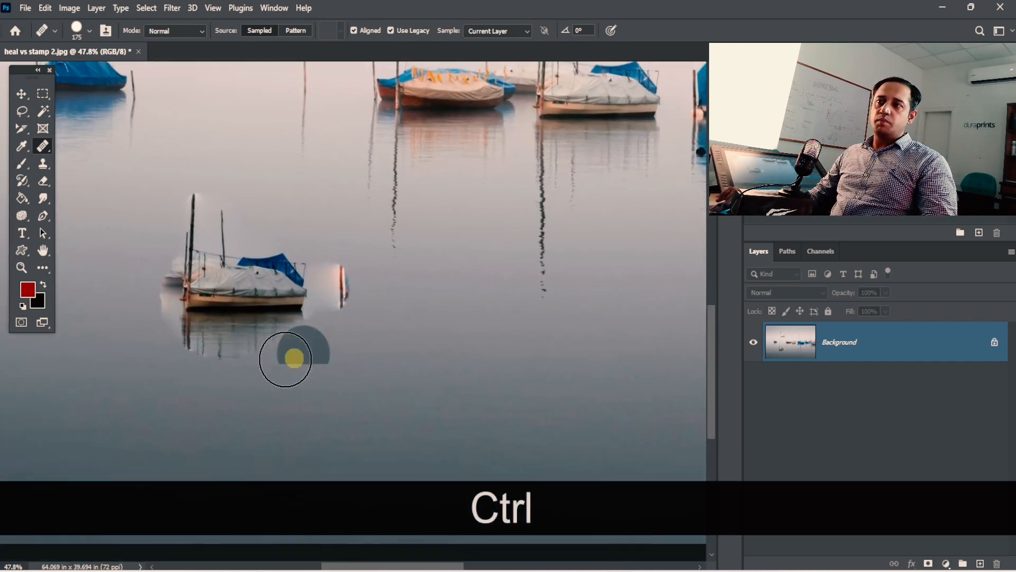
left_click_drag(321, 357, 359, 306)
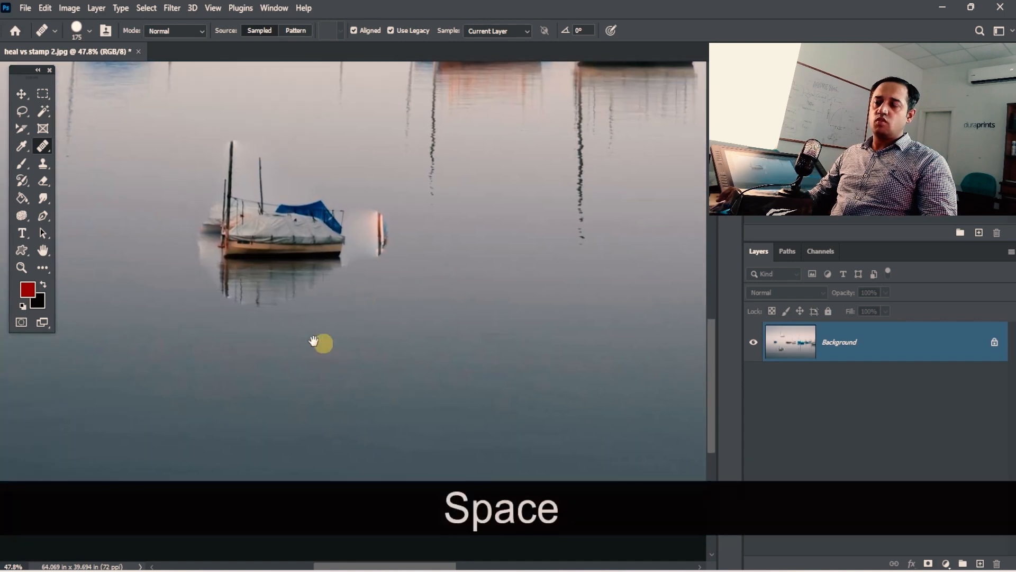
left_click_drag(260, 292, 271, 304)
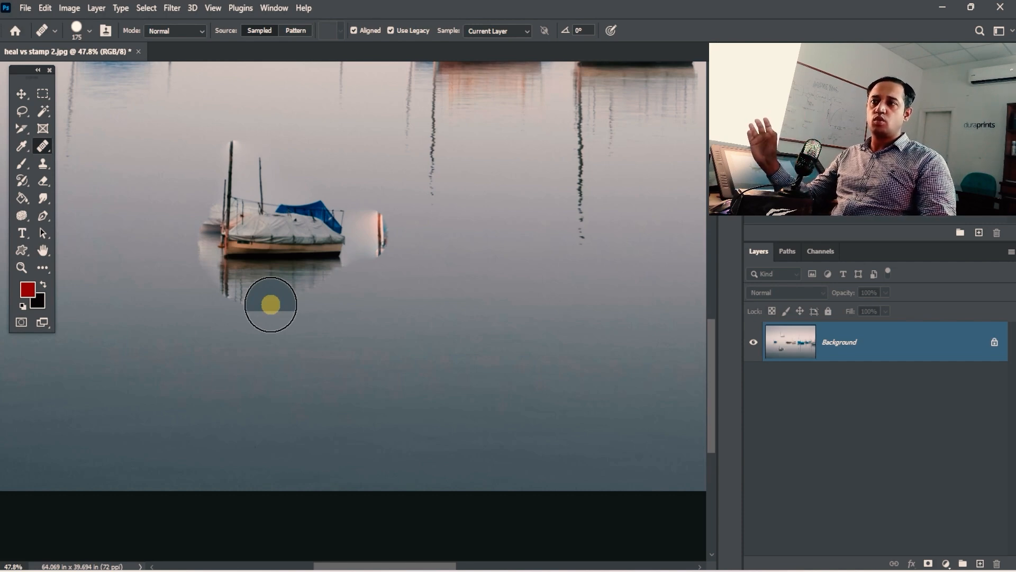
key("space")
left_click_drag(271, 304, 415, 238)
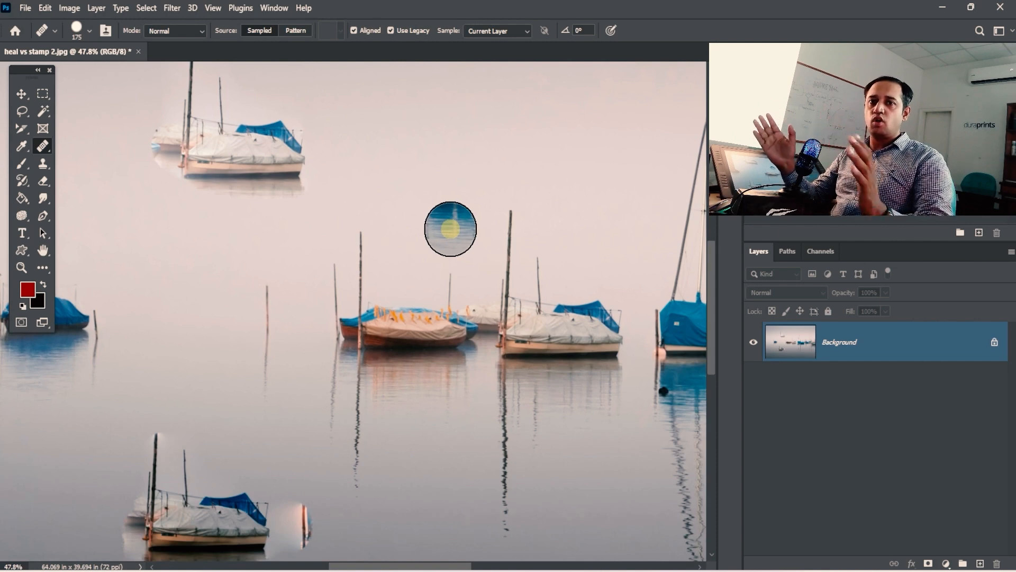
key("space")
left_click_drag(468, 202, 454, 248)
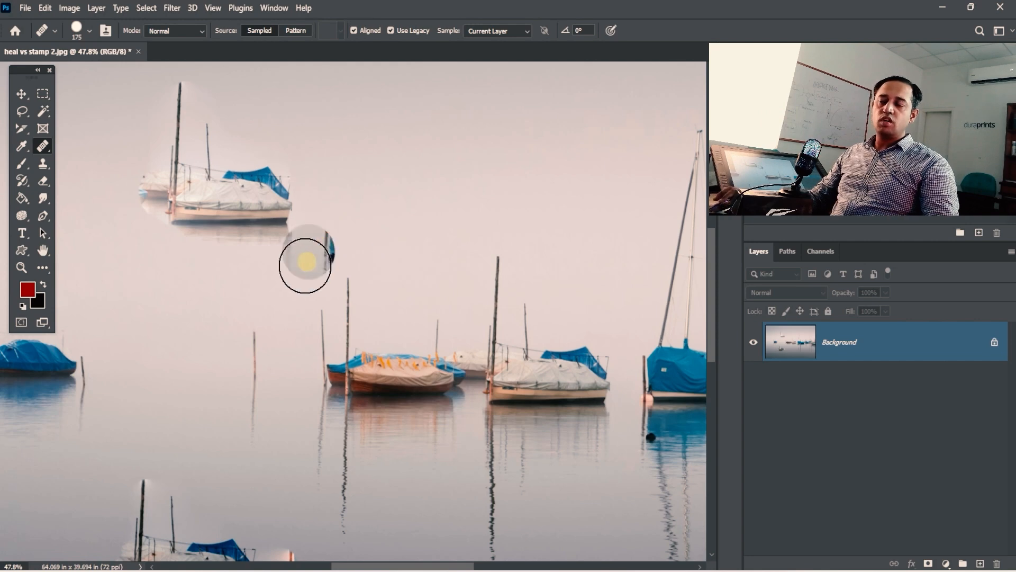
- Examine the mast, hull and reflection edges of the white boat's sky copy up close
key("space")
left_click_drag(349, 261, 328, 146)
key("space")
left_click_drag(285, 373, 341, 239)
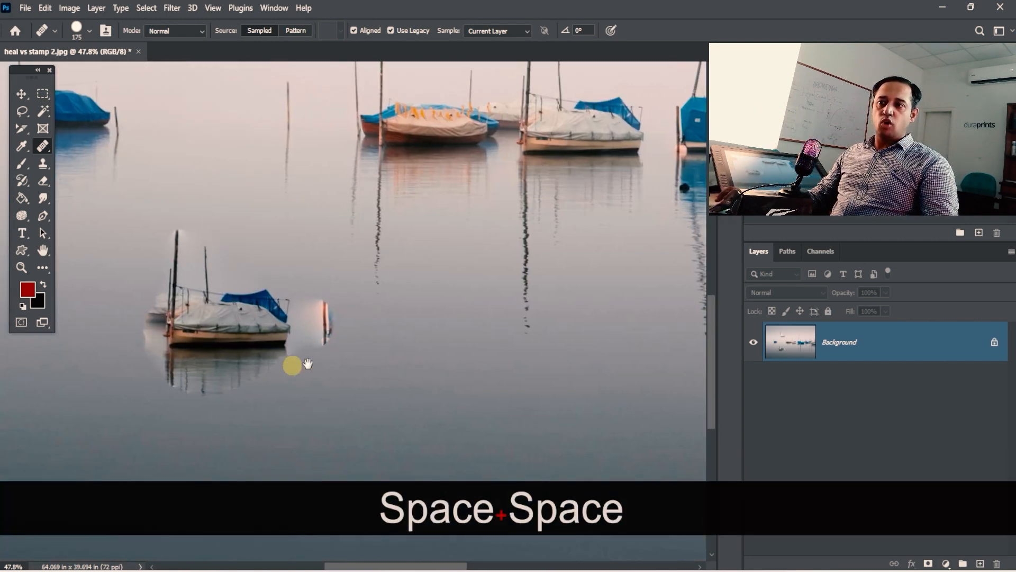
left_click_drag(277, 290, 267, 550)
key("ctrl+space")
left_click_drag(243, 236, 364, 301)
key("space")
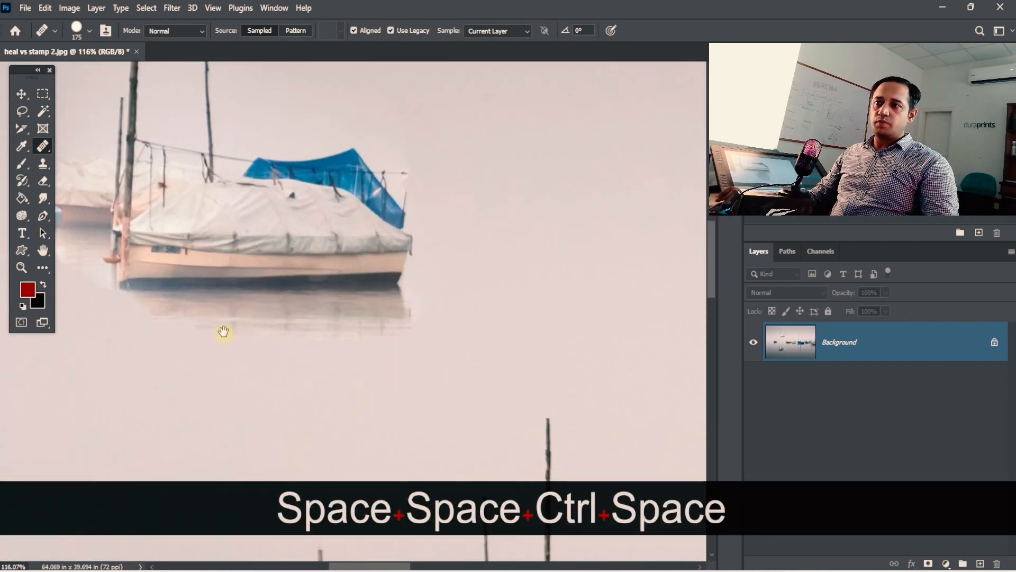
left_click_drag(206, 175, 284, 310)
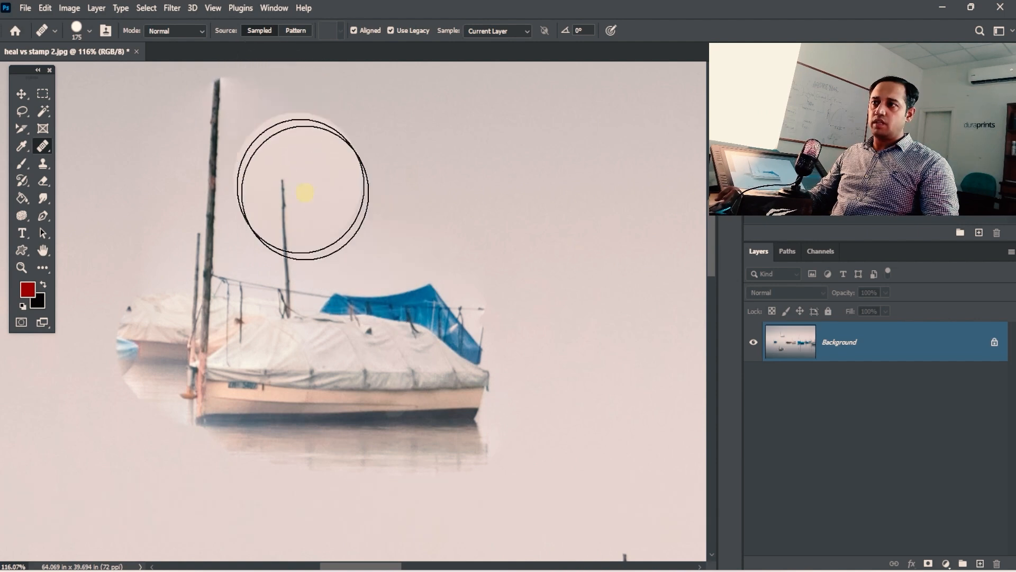
key("space")
left_click_drag(390, 452, 384, 360)
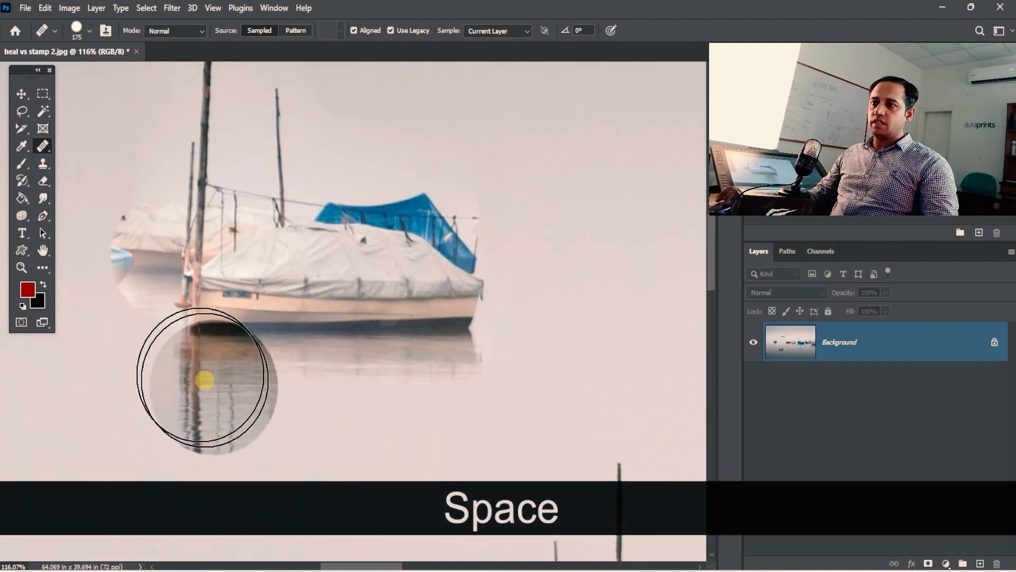
key("space")
left_click_drag(277, 213, 277, 382)
key("space")
left_click_drag(424, 455, 338, 132)
key("ctrl+alt+space")
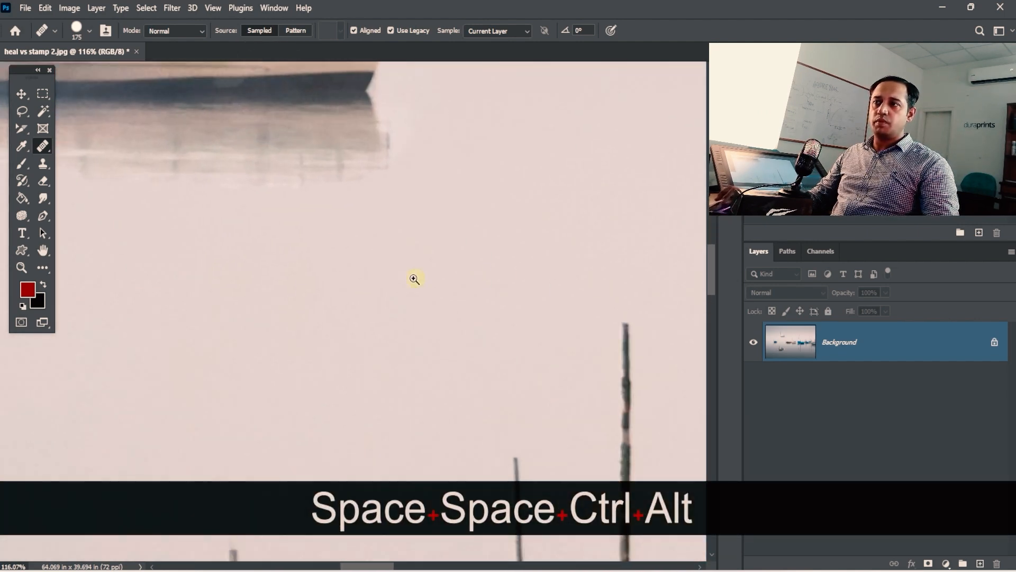
left_click(415, 281, "ctrl+alt")
left_click_drag(484, 344, 406, 249)
left_click_drag(520, 392, 347, 319)
left_click(519, 306, "ctrl+alt")
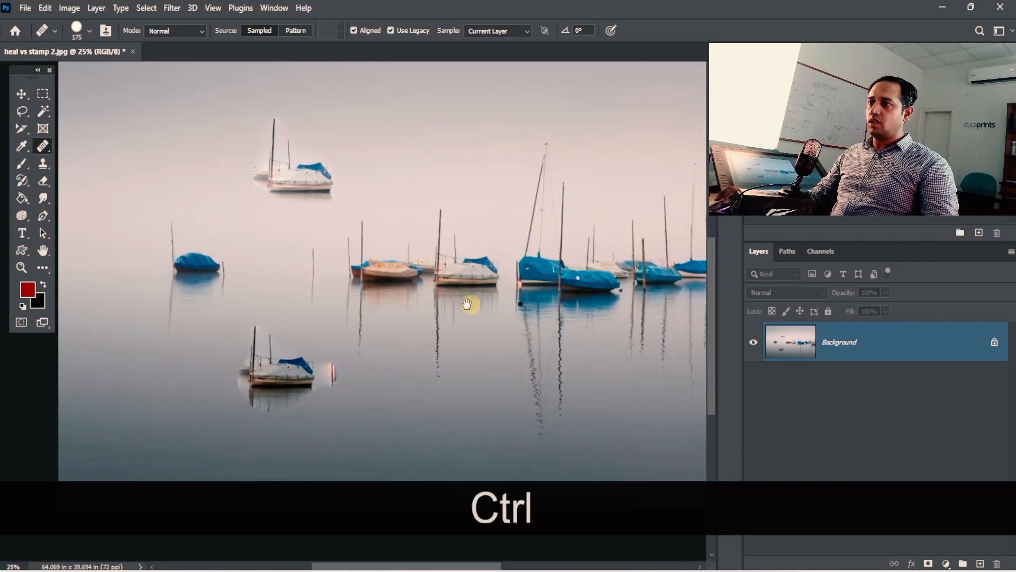
- With Use Legacy on, sample the lone blue boat and heal a copy with its poles and reflection onto the water below it
key("ctrl+space")
left_click(529, 298, "ctrl")
left_click(505, 300, "ctrl+alt")
left_click_drag(361, 263, 522, 273)
left_click(375, 274, "ctrl")
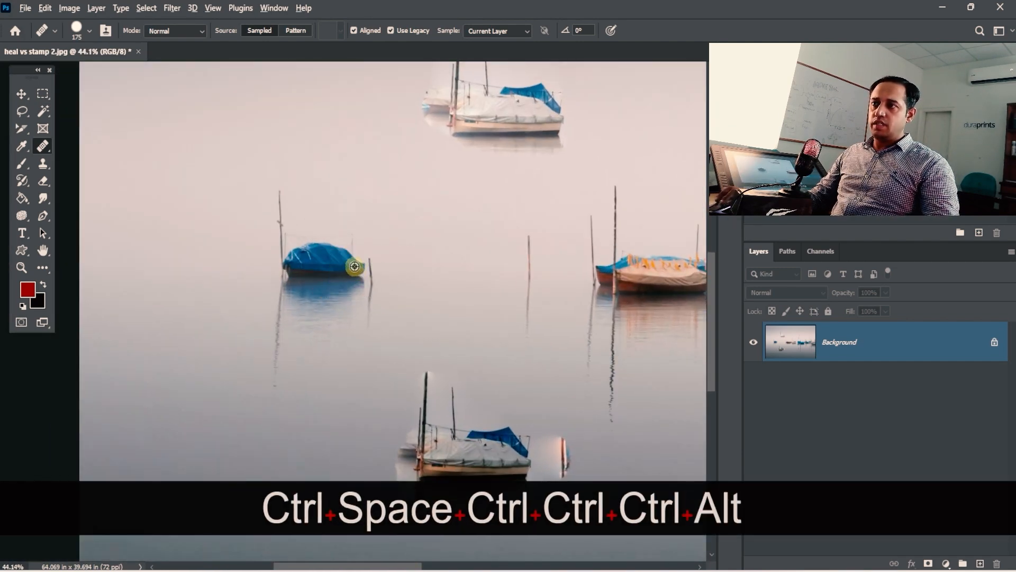
left_click(354, 266, "alt")
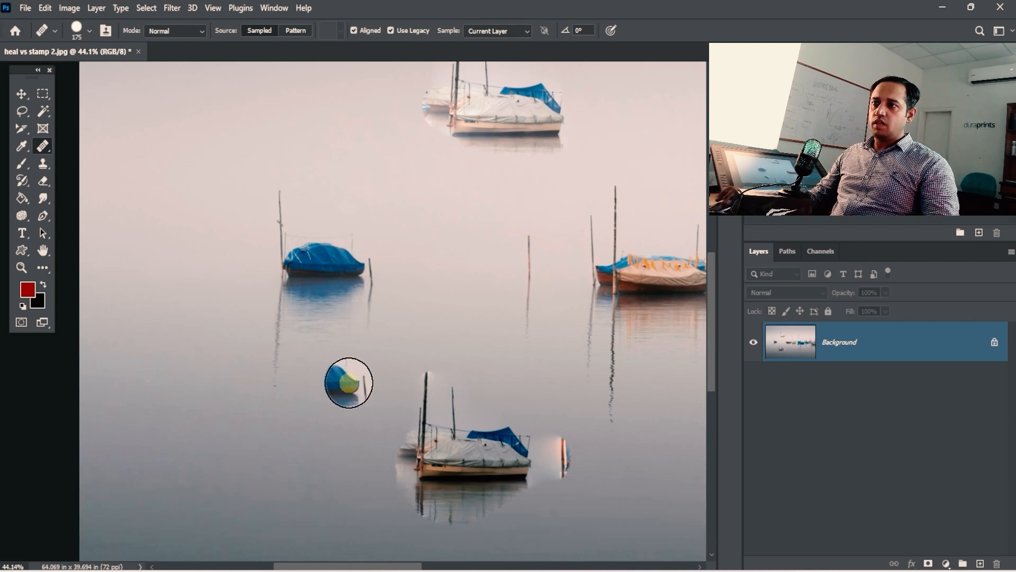
key("space")
left_click_drag(336, 431, 415, 386)
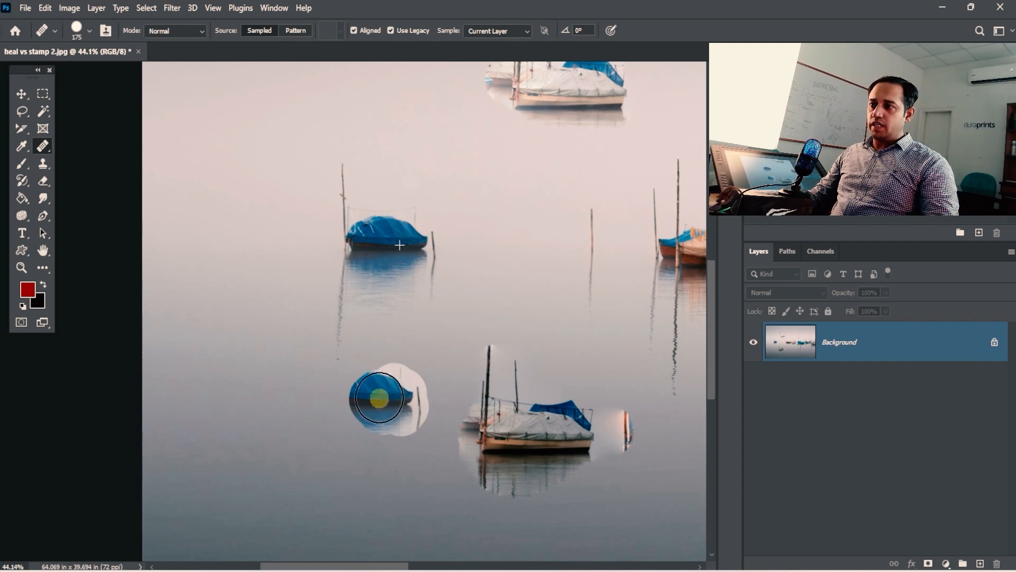
mouse_move(389, 407)
left_mouse_down()
mouse_move(329, 372)
mouse_move(332, 419)
mouse_move(333, 364)
mouse_move(332, 445)
mouse_move(332, 357)
mouse_move(349, 398)
mouse_move(402, 398)
mouse_move(349, 386)
left_mouse_up()
left_click_drag(358, 463, 361, 370)
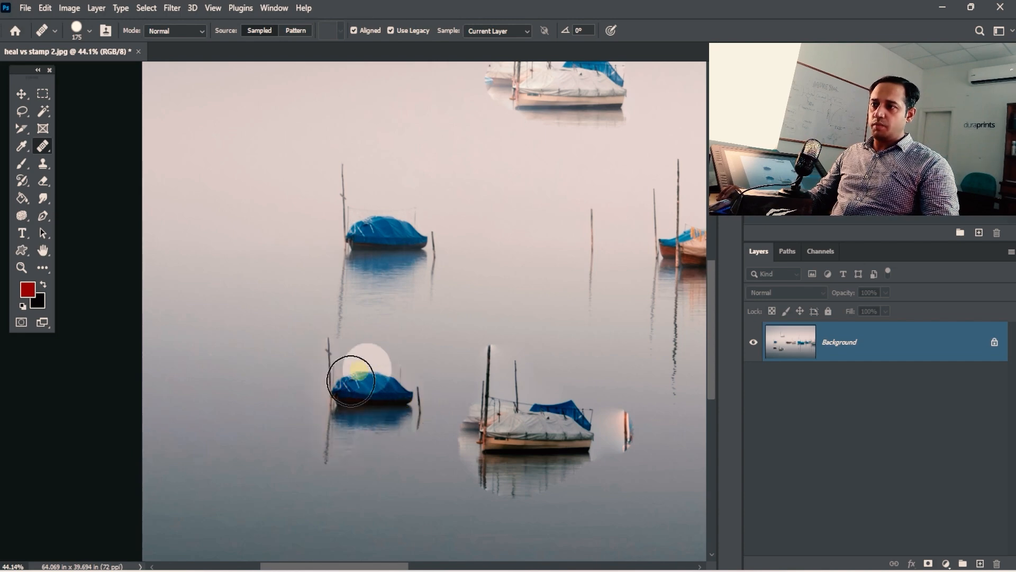
left_click_drag(416, 431, 460, 422)
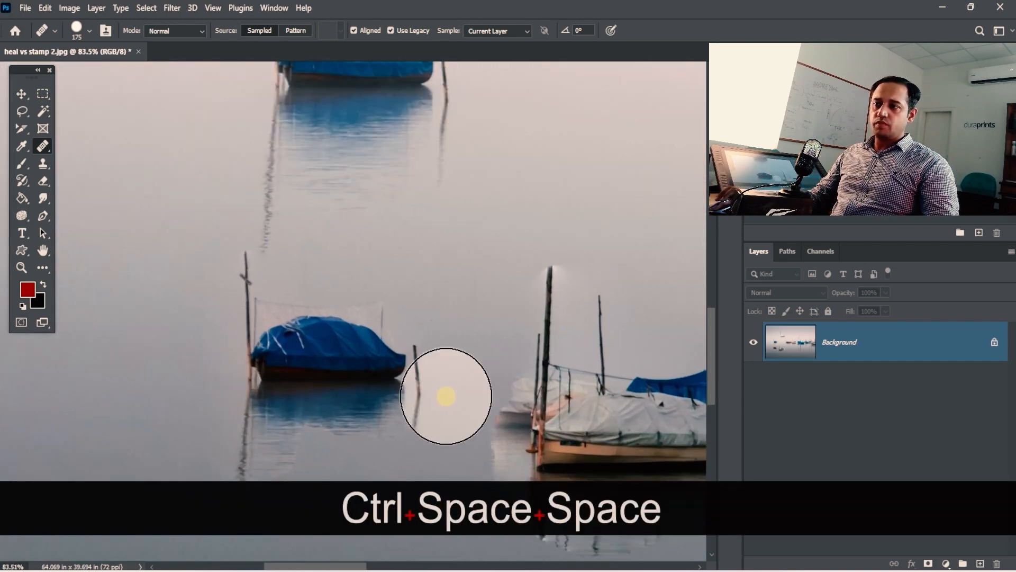
left_click_drag(389, 353, 451, 345)
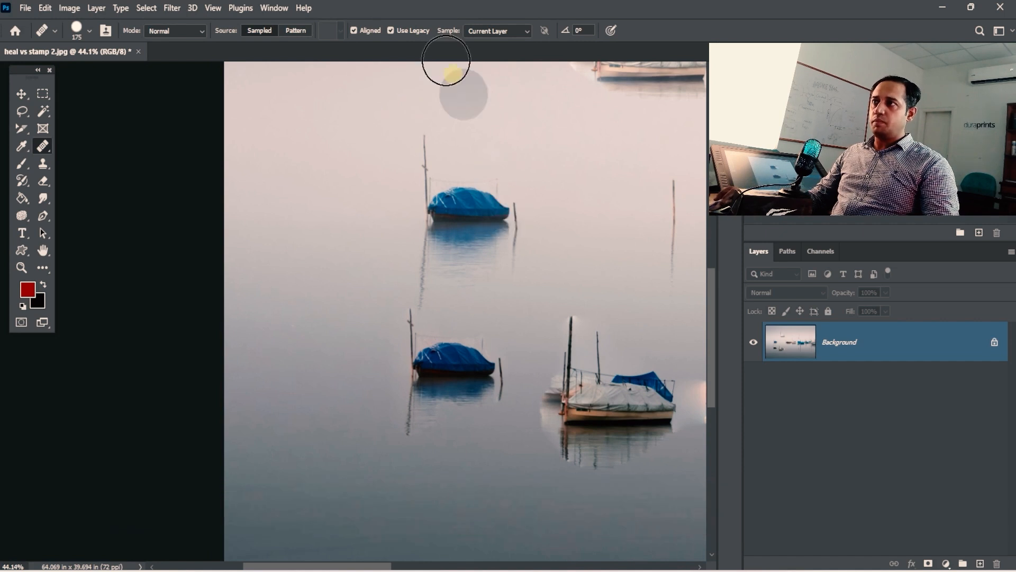
- Disable Use Legacy, resample the lone blue boat and heal a second copy beside the first one on the water
left_click(391, 30)
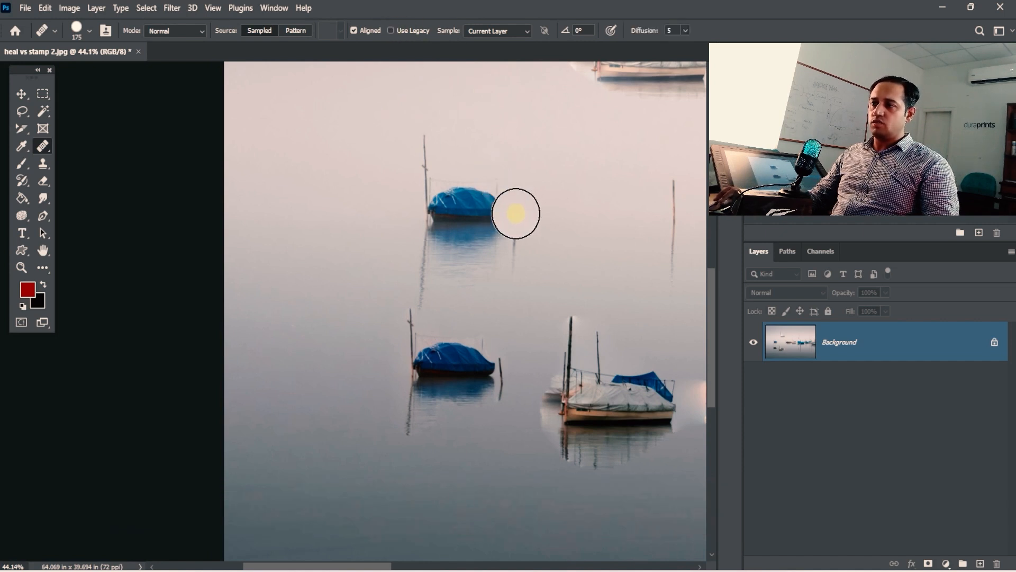
left_click(493, 207, "alt")
mouse_move(341, 357)
left_mouse_down()
mouse_move(326, 378)
mouse_move(319, 356)
mouse_move(316, 378)
mouse_move(327, 378)
mouse_move(317, 348)
mouse_move(307, 353)
mouse_move(297, 375)
mouse_move(269, 323)
mouse_move(270, 393)
mouse_move(317, 371)
mouse_move(307, 370)
mouse_move(332, 369)
mouse_move(344, 323)
left_mouse_up()
- Examine the netting, cover and waterline edges of the blue boat copy healed with Use Legacy
key("ctrl+space")
key("ctrl")
left_click_drag(206, 396, 234, 396)
left_click_drag(357, 387, 325, 450)
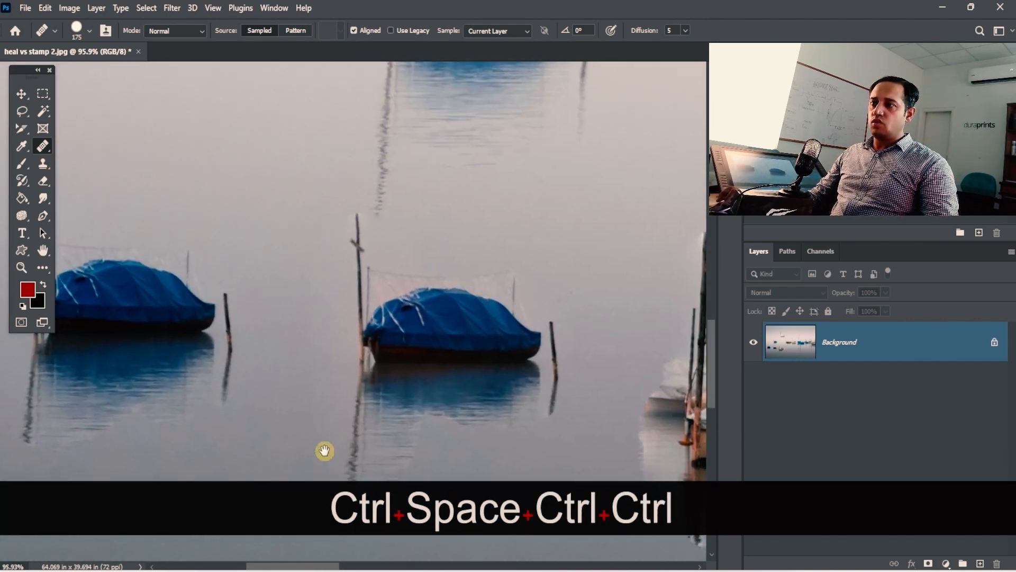
left_click_drag(389, 358, 363, 359)
left_click_drag(430, 340, 466, 335)
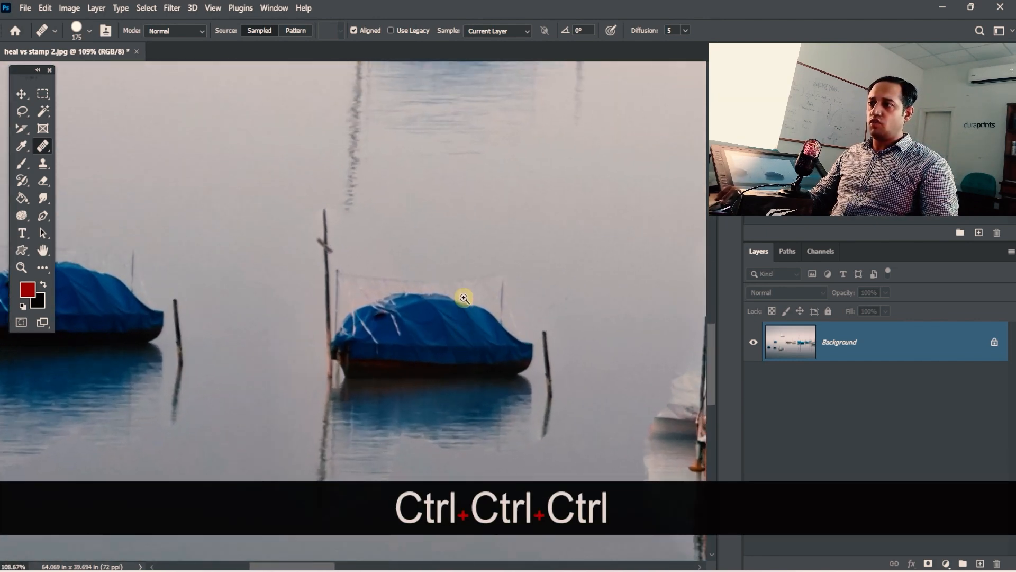
left_click_drag(464, 299, 438, 284)
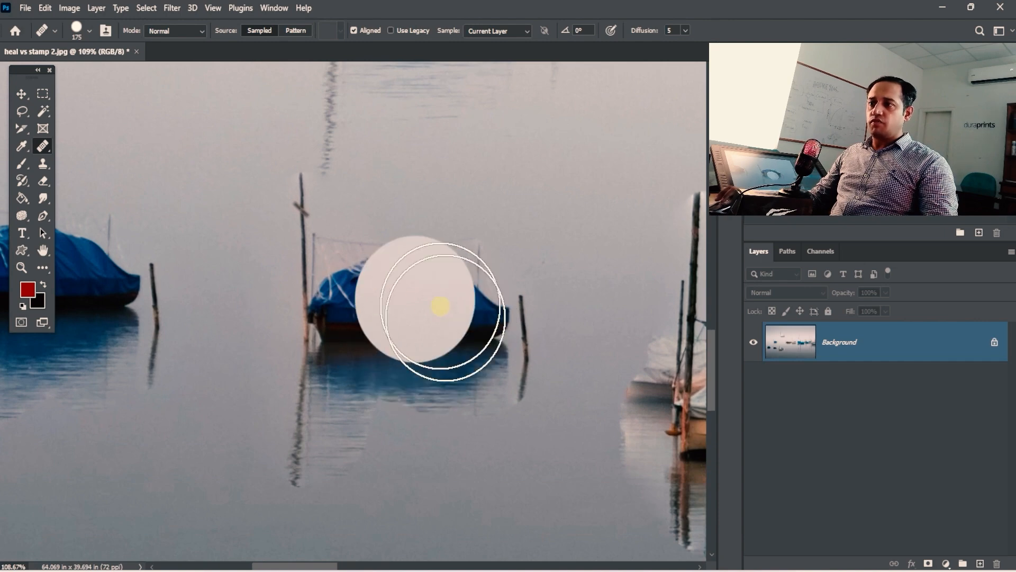
key("space")
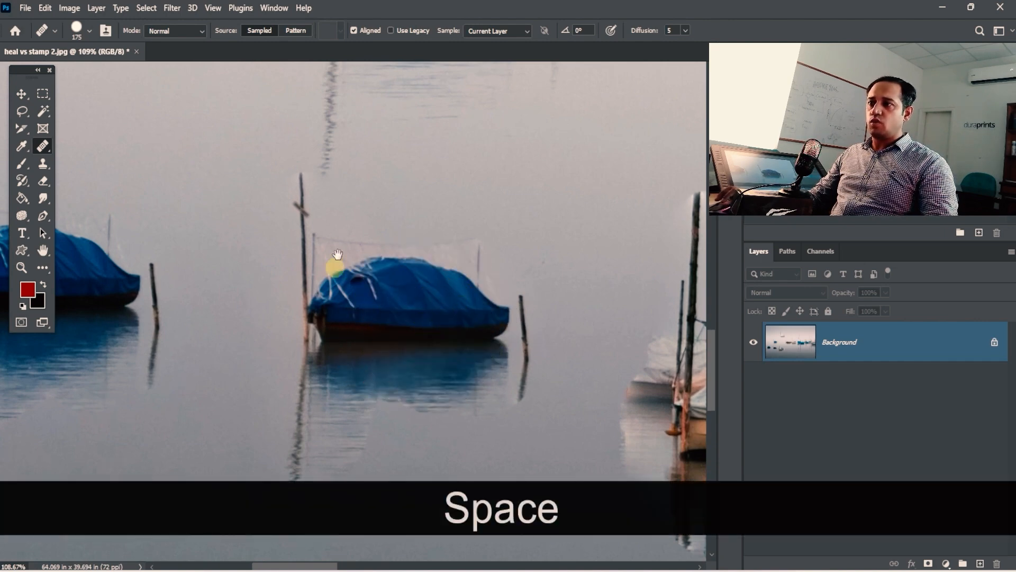
left_click_drag(343, 246, 368, 244)
left_click_drag(404, 272, 372, 263)
left_click_drag(383, 273, 399, 291)
key("space")
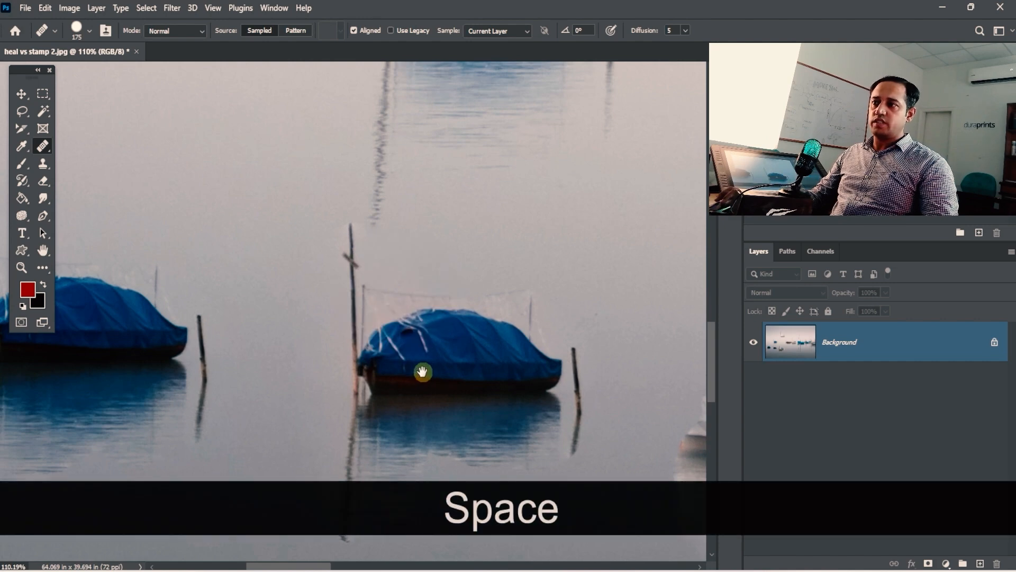
- Compare the blue boat copy healed without Use Legacy against the legacy copy beside it
mouse_move(422, 370)
left_mouse_down()
mouse_move(509, 358)
mouse_move(513, 342)
left_mouse_up()
key("space")
mouse_move(472, 289)
left_mouse_down()
mouse_move(416, 274)
mouse_move(437, 319)
mouse_move(467, 342)
left_mouse_up()
key("space")
key("space")
key("space")
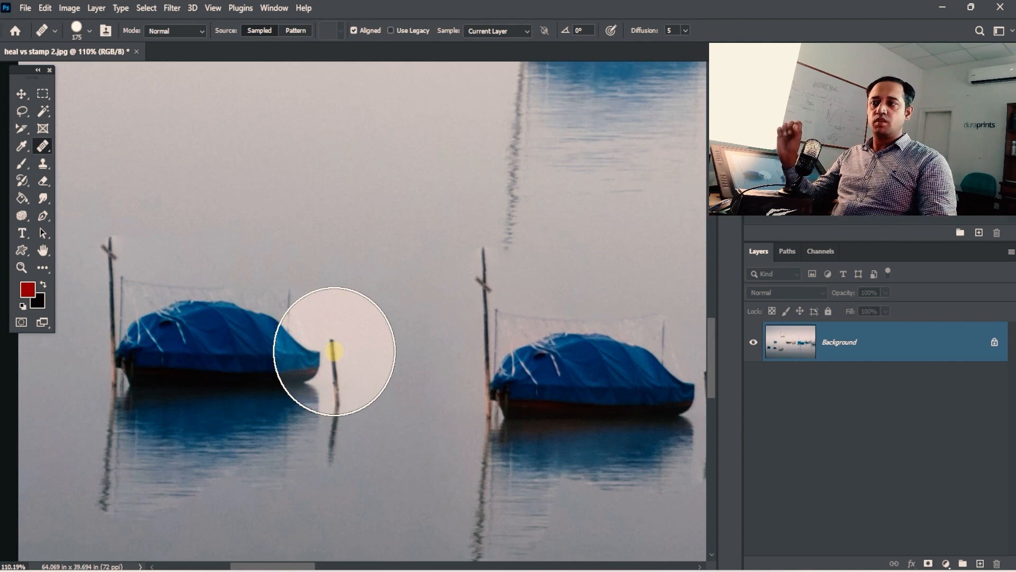
- Mark the hull waterline of both healed blue boat copies with elliptical selections to compare them
key("space")
mouse_move(406, 358)
left_mouse_down()
mouse_move(390, 288)
mouse_move(465, 307)
mouse_move(547, 261)
mouse_move(515, 255)
mouse_move(606, 261)
left_mouse_up()
key("ctrl+space")
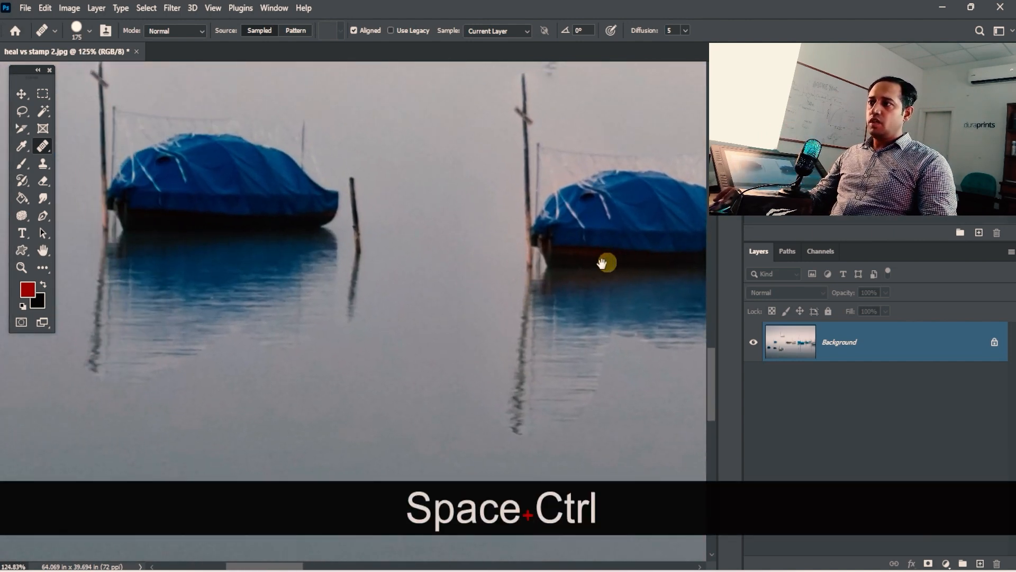
left_click_drag(43, 94, 74, 110)
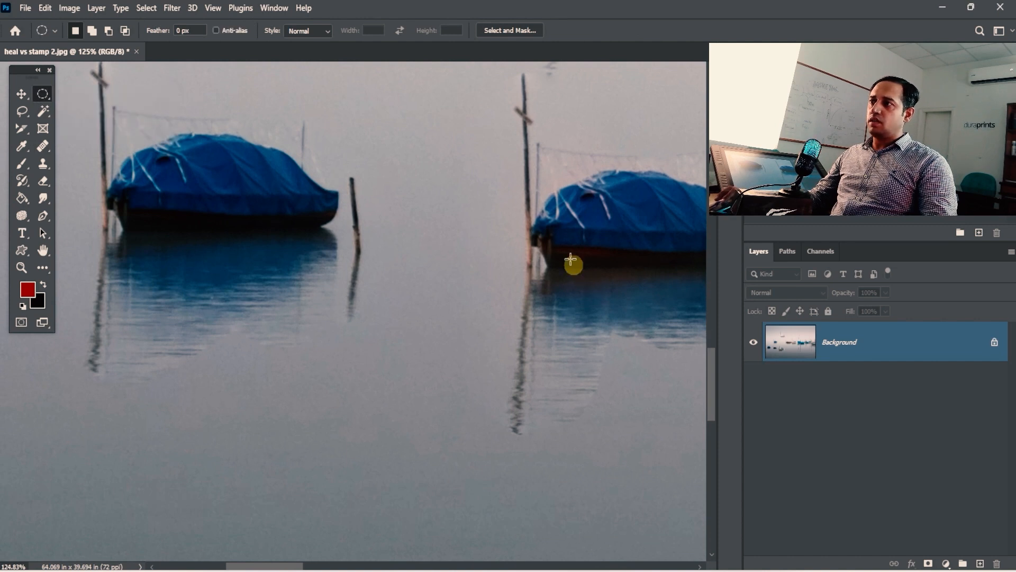
left_click_drag(537, 226, 659, 284)
key("shift")
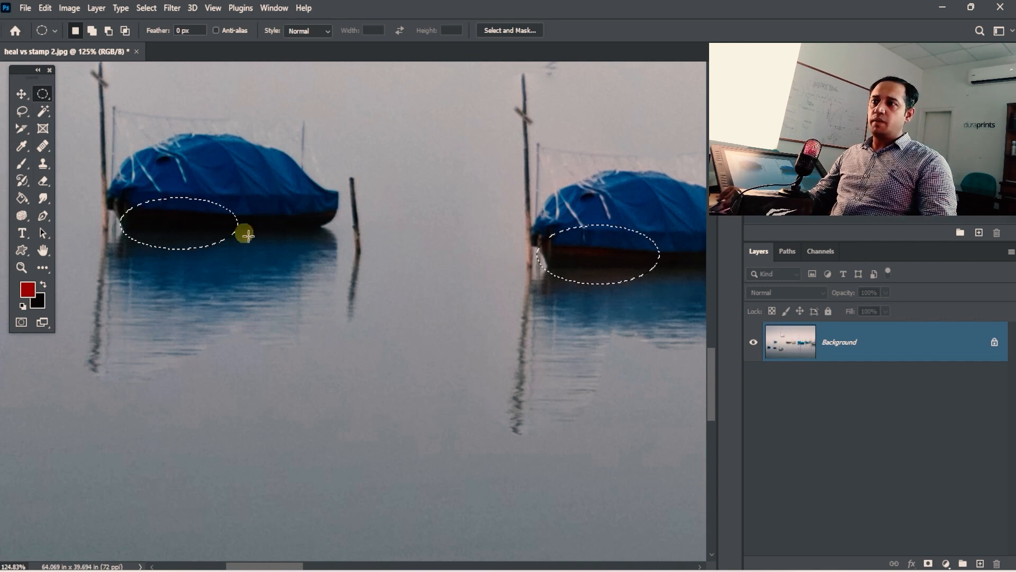
left_click_drag(422, 269, 417, 297)
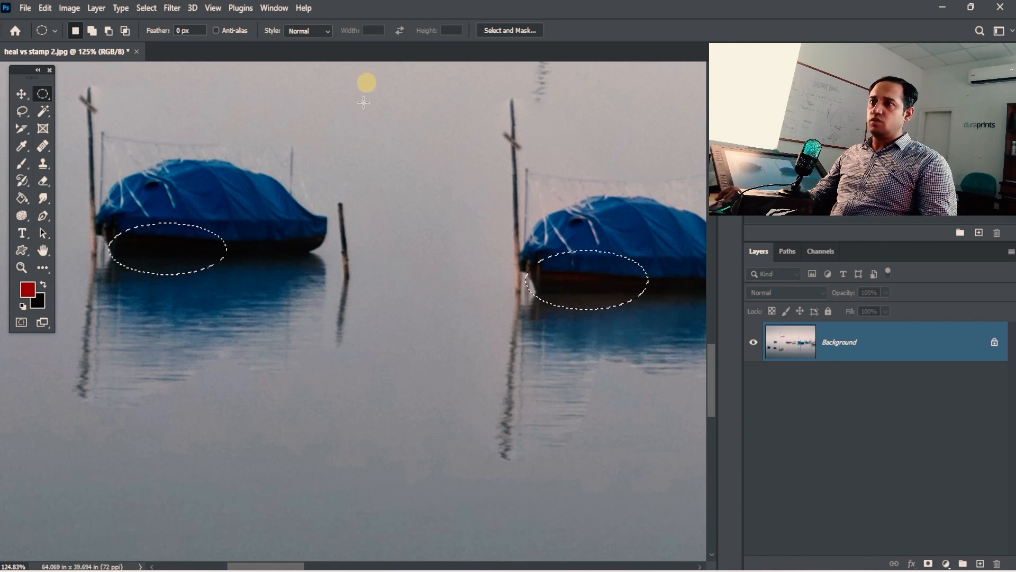
- Return to the Healing Brush Tool and clear the elliptical selections on the boat copies
left_click(43, 146)
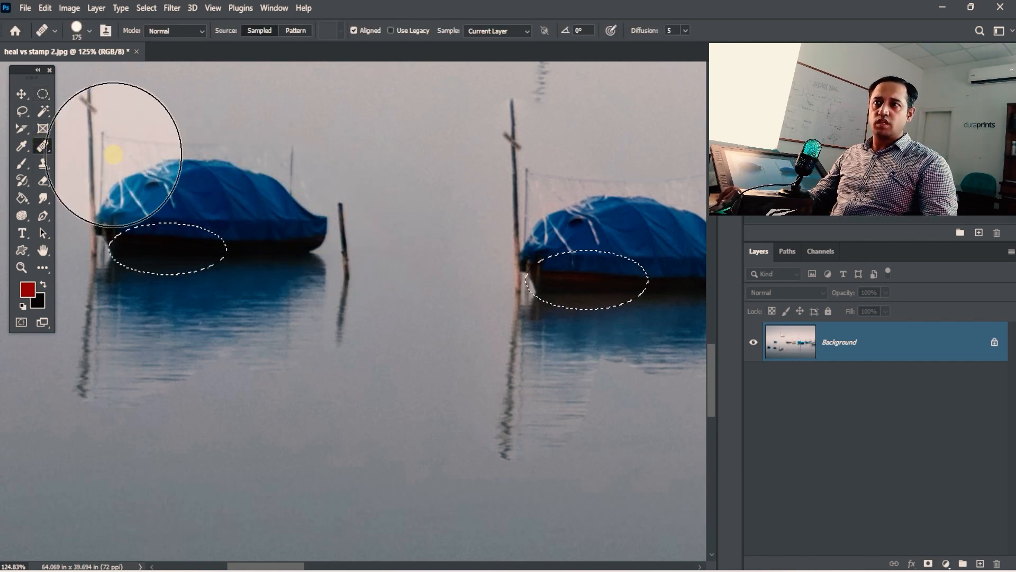
key("ctrl")
key("ctrl+d")
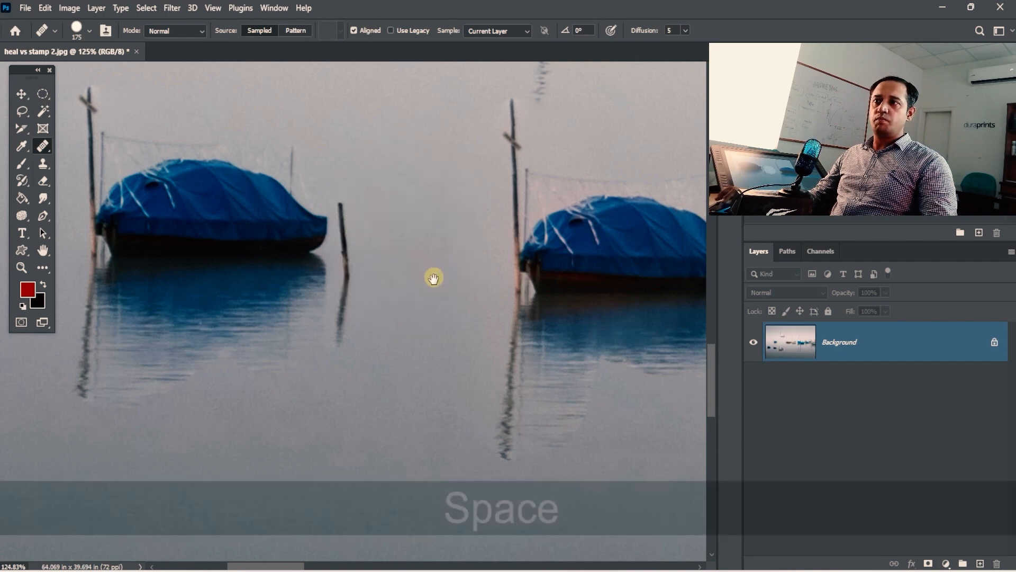
mouse_move(431, 277)
left_mouse_down()
mouse_move(414, 310)
mouse_move(374, 306)
left_mouse_up()
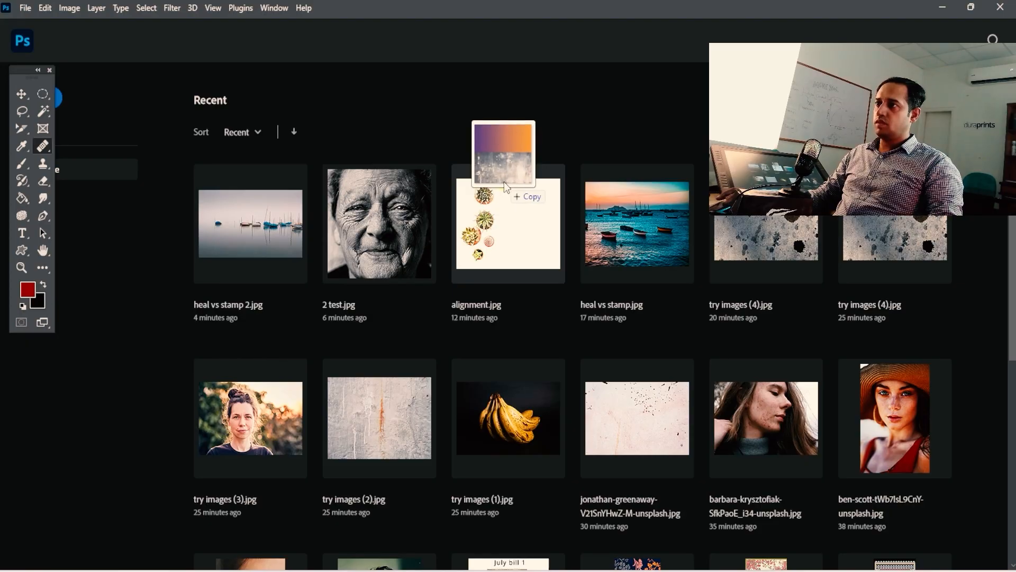
- Open blend modes.jpg as its own document and review the Healing Brush's blend mode choices, keeping Normal
left_click_drag(504, 183, 495, 141)
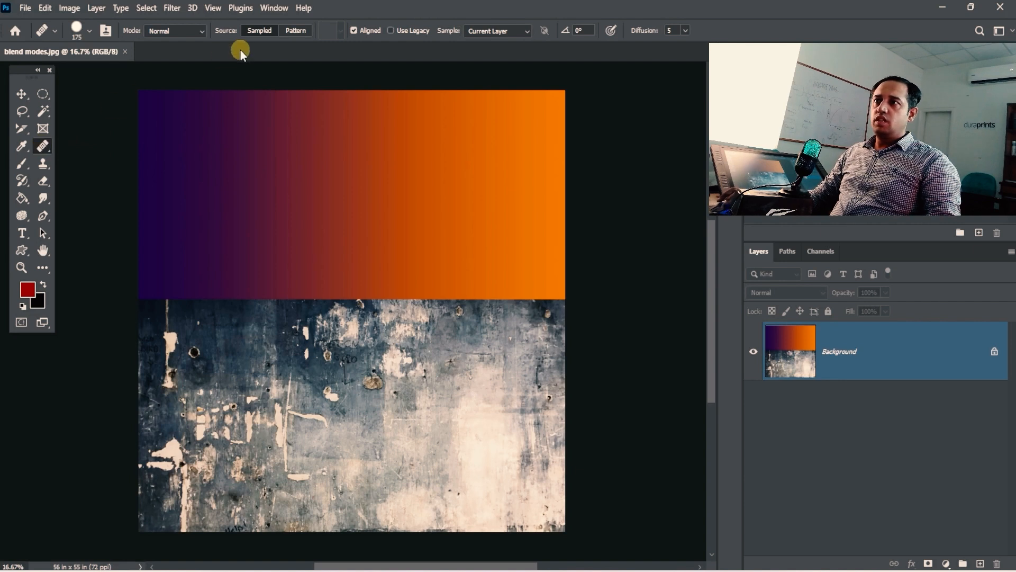
left_click(202, 31)
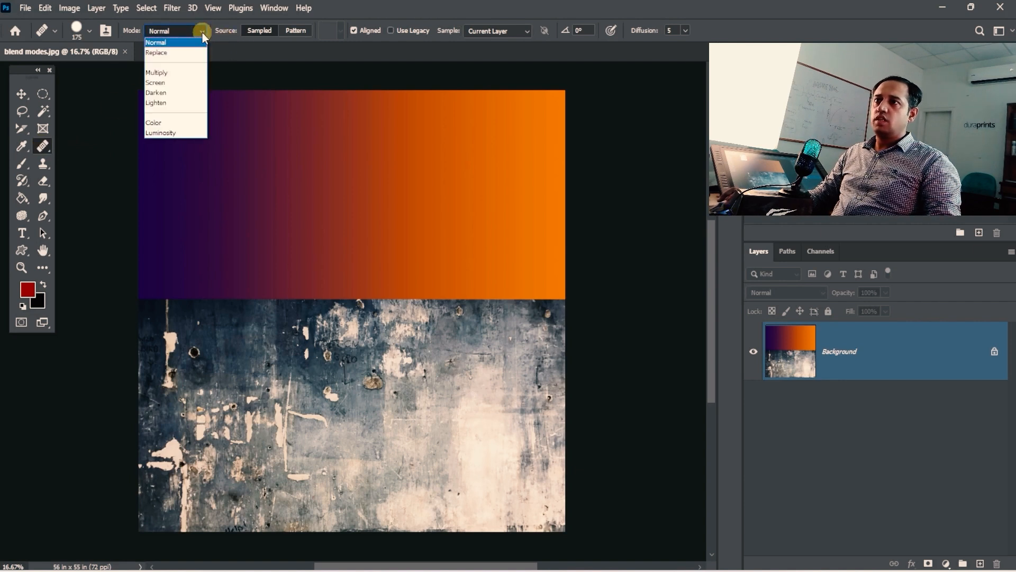
left_click(202, 32)
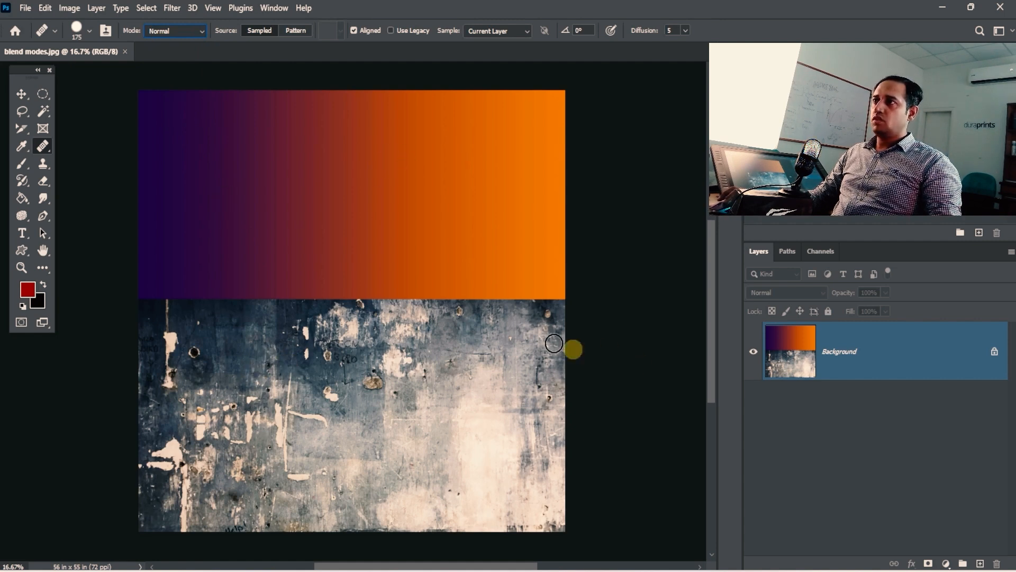
- Sample the grunge wall, enlarge the Healing Brush to 500 px and heal a patch onto the gradient in Normal mode
key("alt")
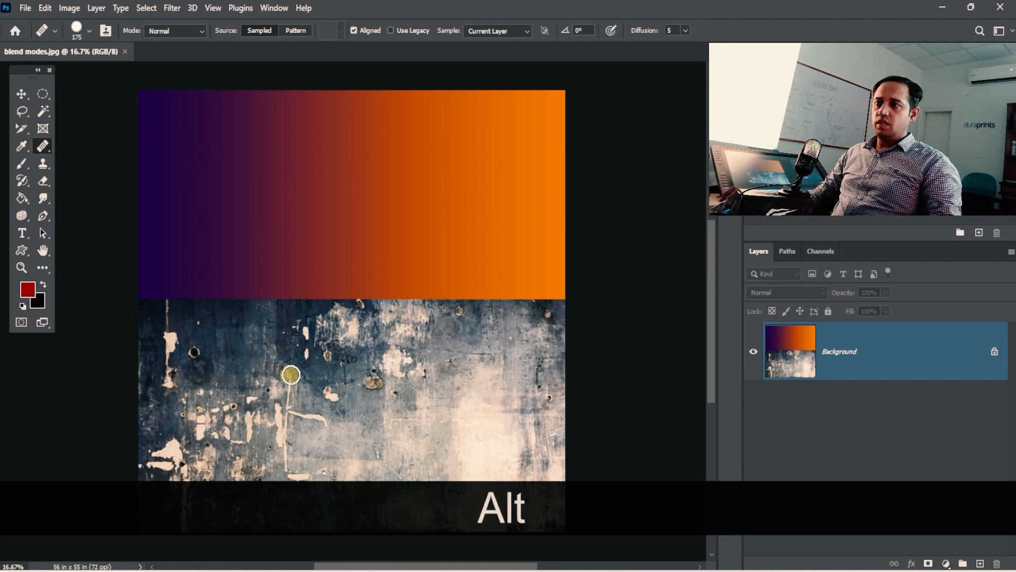
left_click(291, 338, "alt")
key("bracketright")
key("bracketright")
key("bracketright")
key("bracketright")
key("bracketright")
mouse_move(272, 209)
left_mouse_down()
mouse_move(238, 205)
mouse_move(315, 200)
mouse_move(218, 150)
mouse_move(309, 177)
mouse_move(268, 212)
mouse_move(224, 152)
mouse_move(339, 249)
left_mouse_up()
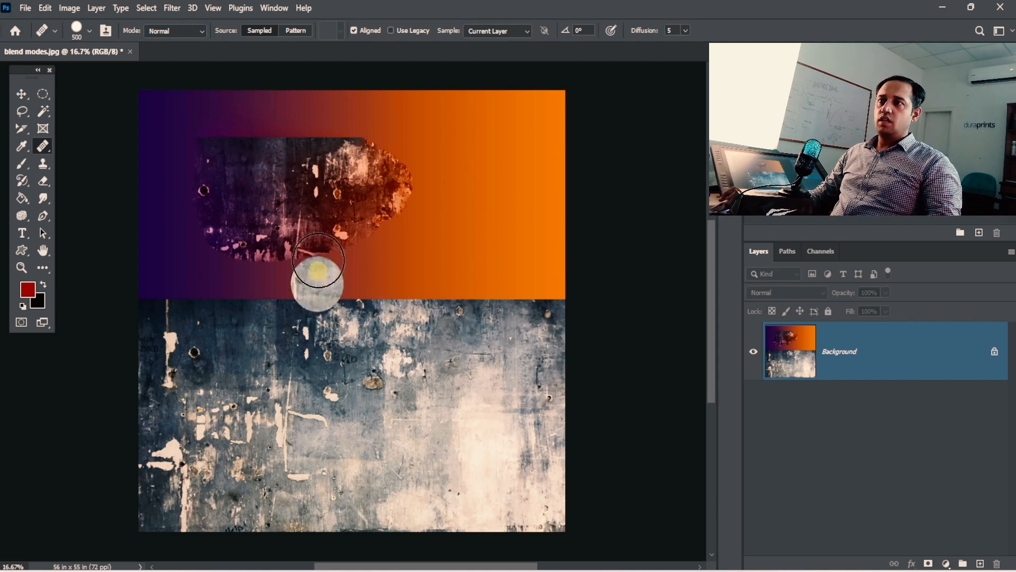
- Undo the healed patch and clone the sampled wall texture onto the gradient with the Clone Stamp Tool at 600 px
left_click(45, 166)
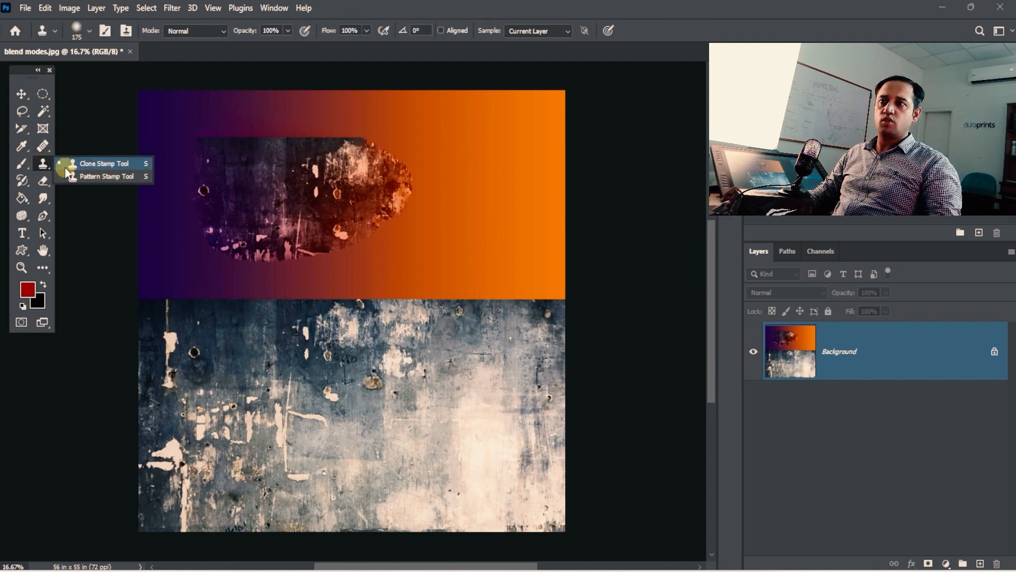
left_click(382, 5)
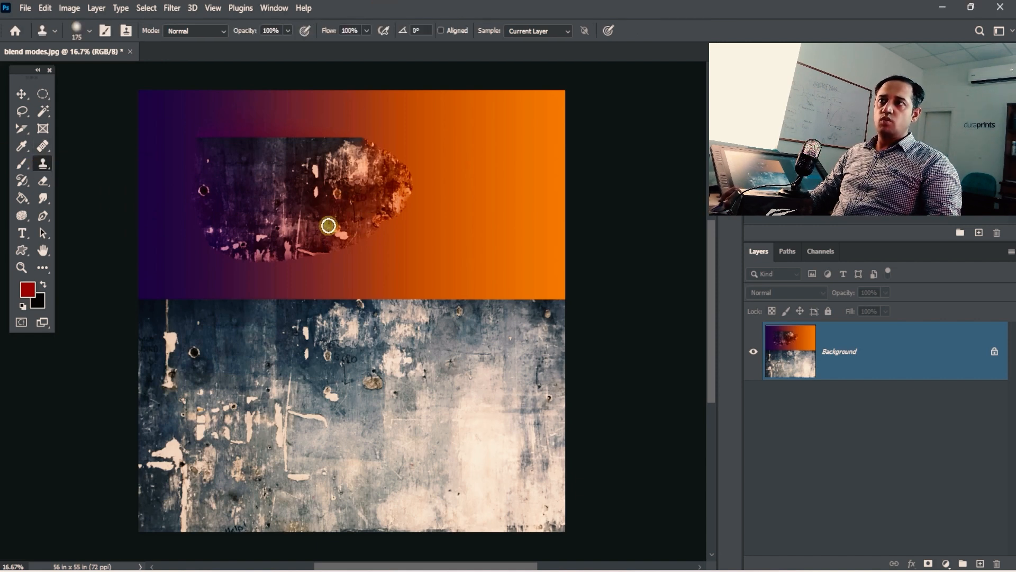
key("ctrl+z")
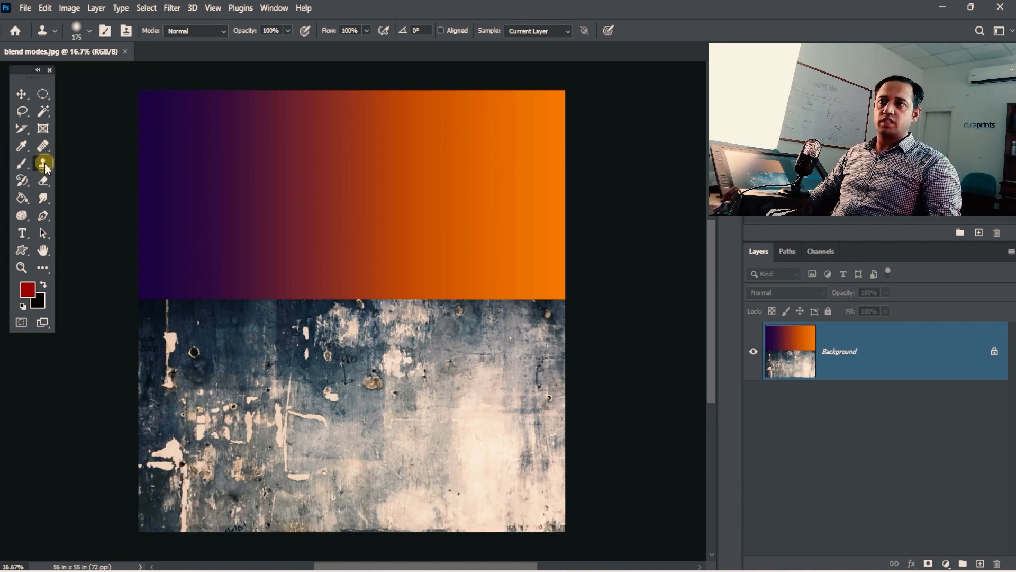
left_click(44, 165)
key("alt")
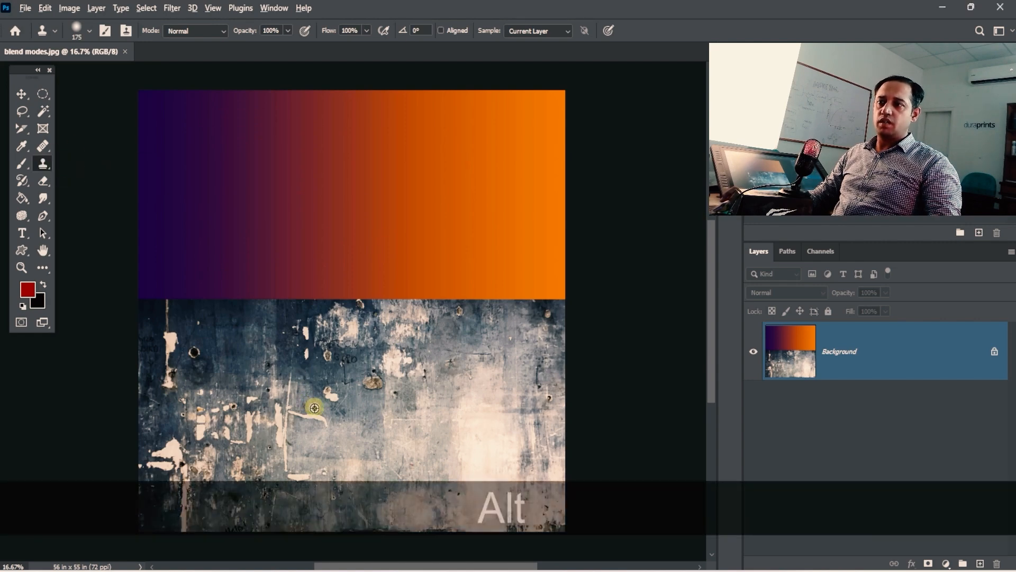
left_click(315, 365, "alt")
key("bracketright")
key("bracketright")
key("bracketright")
key("bracketright")
key("bracketright")
key("bracketright")
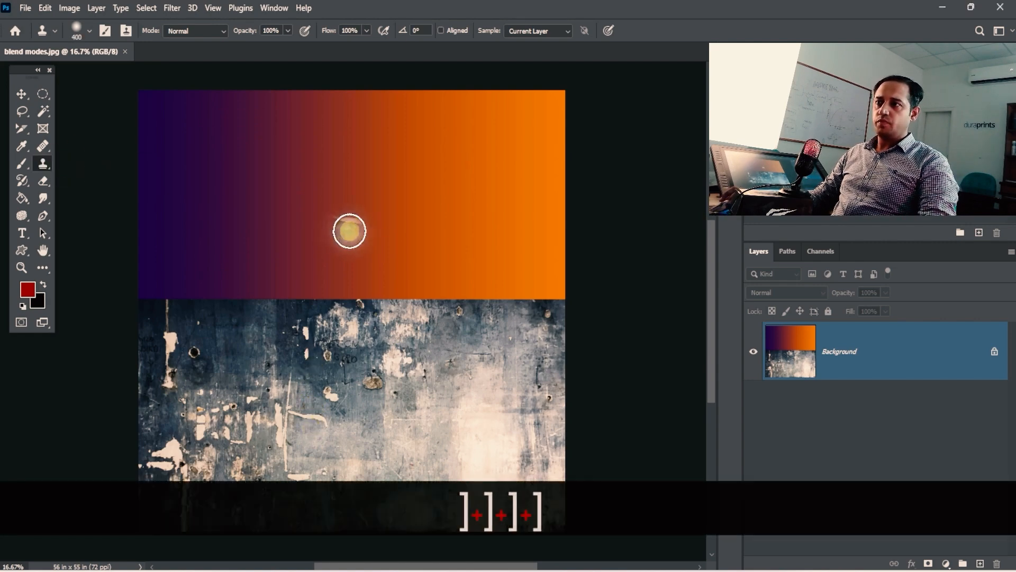
mouse_move(363, 221)
left_mouse_down()
mouse_move(264, 223)
mouse_move(246, 194)
mouse_move(325, 153)
mouse_move(390, 209)
mouse_move(279, 170)
left_mouse_up()
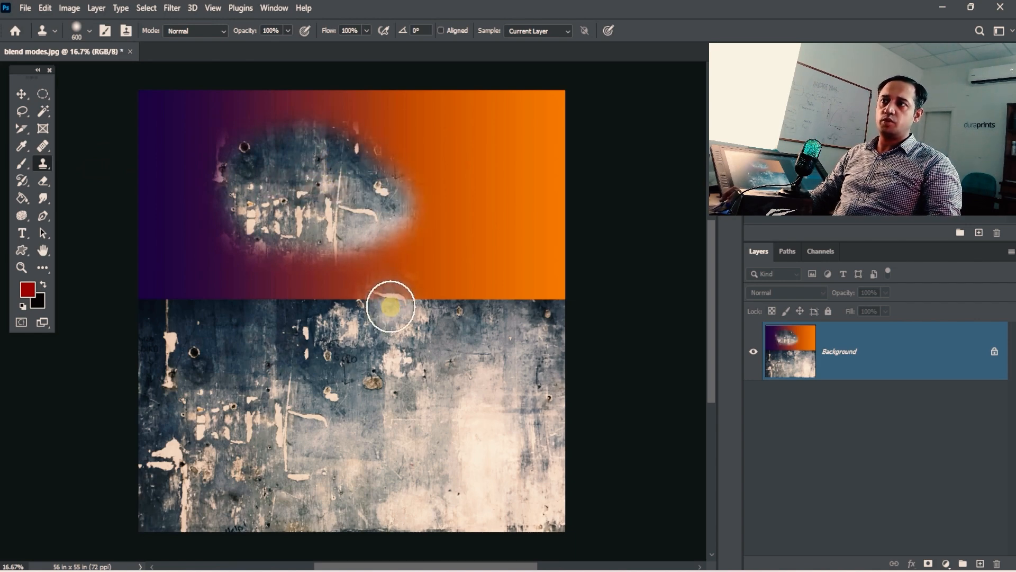
- Undo the cloned patch, heal the resampled wall texture onto the gradient with the Healing Brush in Normal mode, and undo it
key("ctrl+z")
left_click(47, 151)
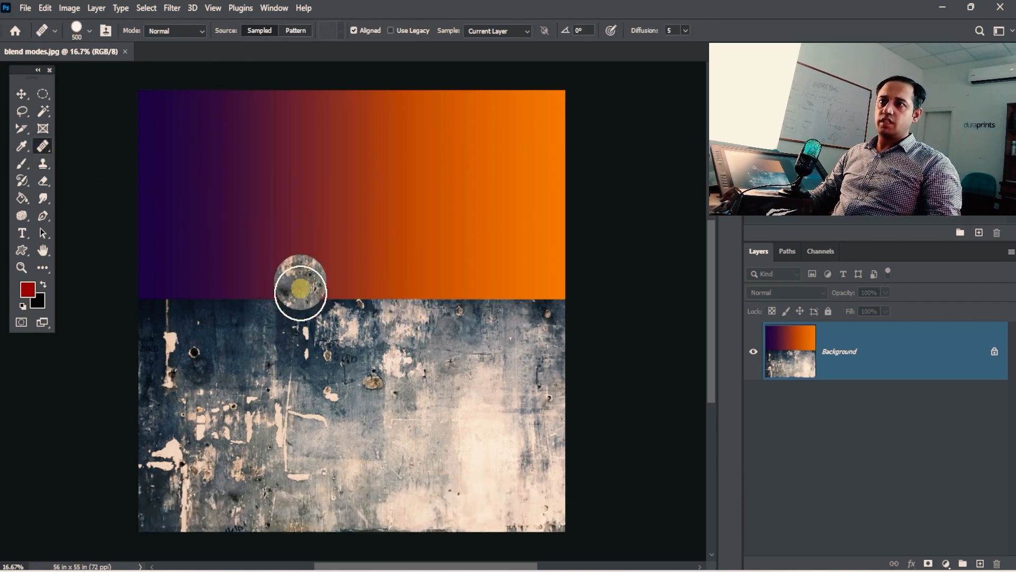
left_click(327, 421, "alt")
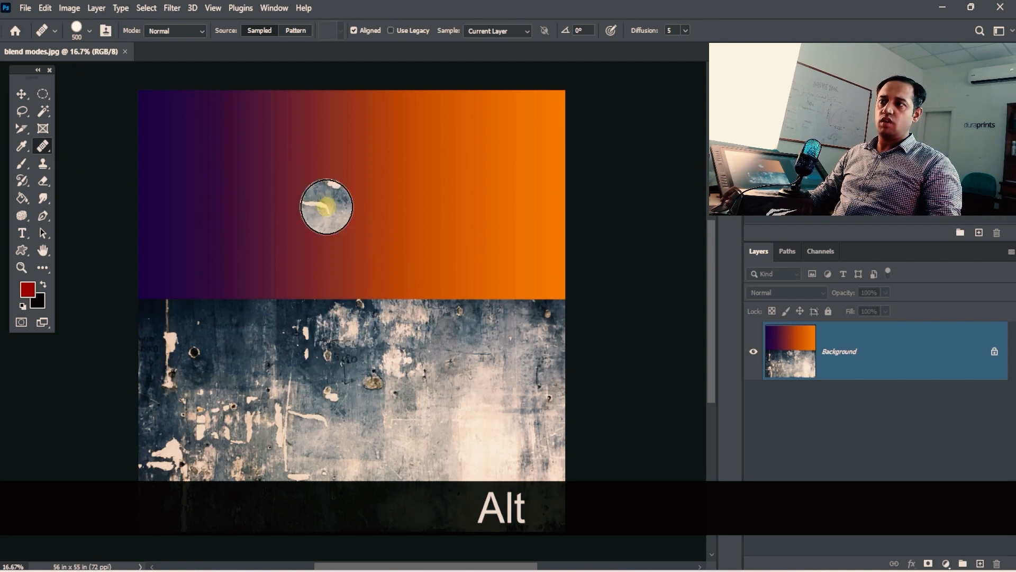
mouse_move(344, 215)
left_mouse_down()
mouse_move(266, 216)
mouse_move(249, 171)
mouse_move(301, 151)
mouse_move(326, 197)
mouse_move(304, 196)
mouse_move(375, 155)
mouse_move(257, 144)
mouse_move(237, 224)
mouse_move(353, 239)
mouse_move(399, 216)
left_mouse_up()
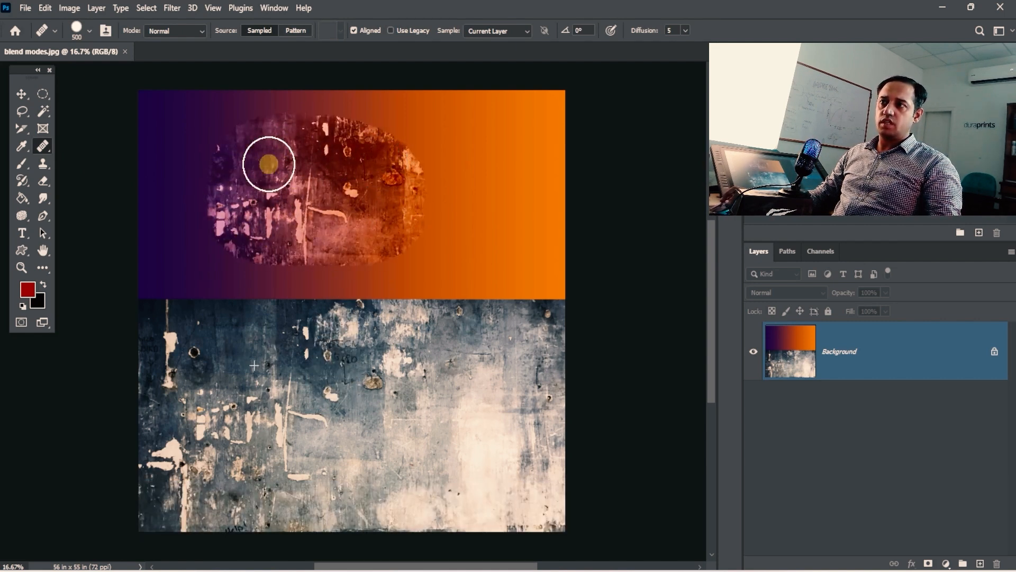
left_click_drag(269, 164, 273, 169)
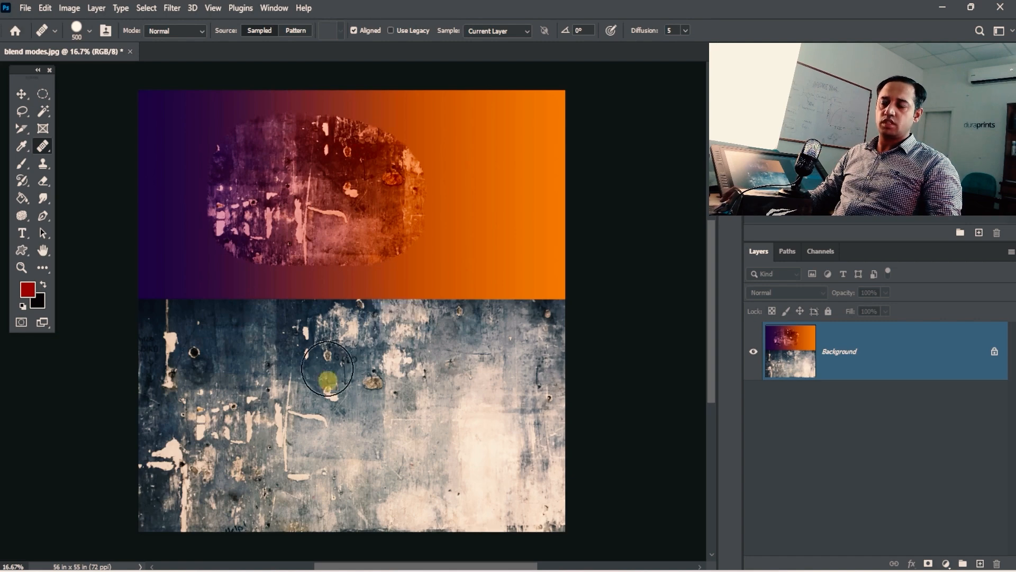
key("ctrl+z")
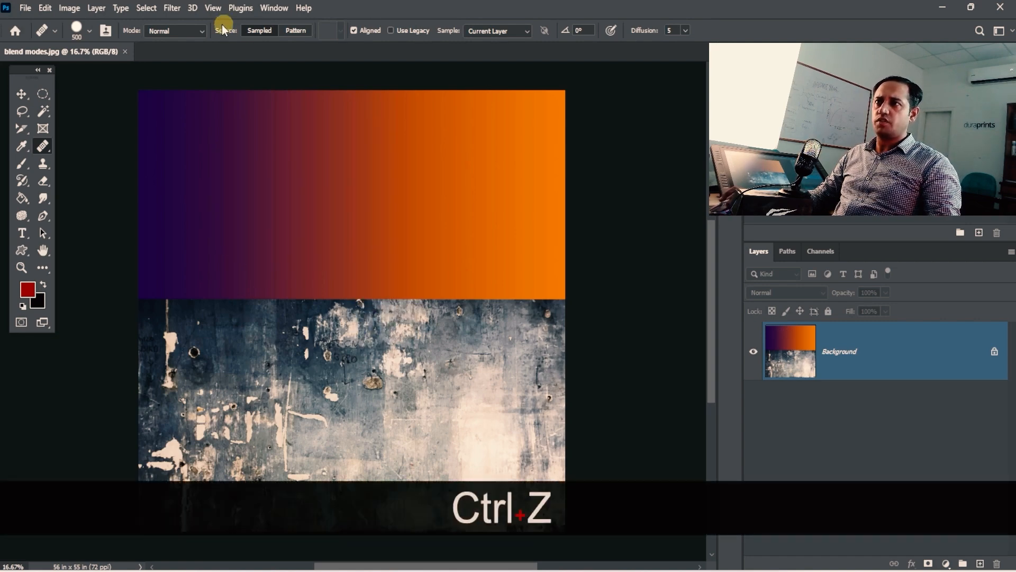
- Set the Healing Brush mode to Multiply, heal sampled wall texture onto the middle of the gradient, and undo it
left_click(198, 30)
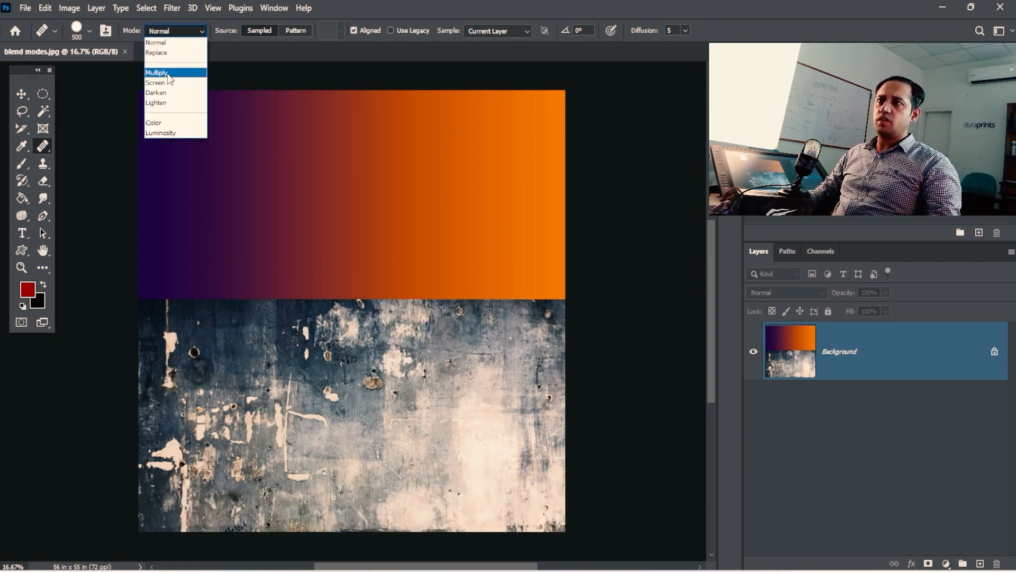
left_click(168, 74)
left_click(321, 405, "alt")
left_click_drag(352, 227, 356, 215)
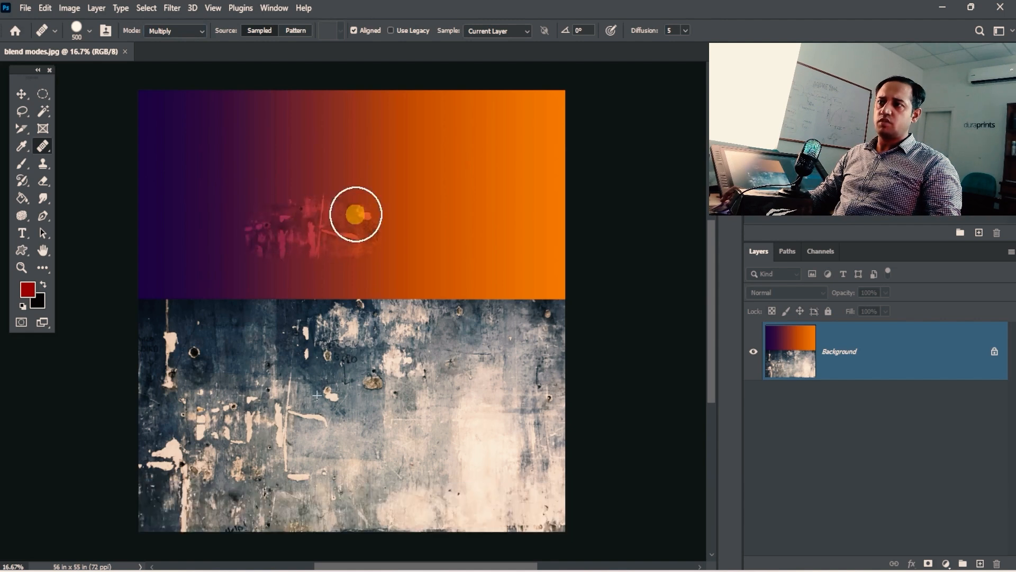
mouse_move(274, 208)
left_mouse_down()
mouse_move(264, 230)
mouse_move(386, 200)
mouse_move(300, 173)
mouse_move(266, 191)
mouse_move(321, 142)
mouse_move(241, 173)
mouse_move(289, 255)
mouse_move(385, 207)
mouse_move(319, 141)
mouse_move(251, 175)
mouse_move(263, 230)
mouse_move(351, 252)
mouse_move(247, 214)
mouse_move(227, 189)
mouse_move(225, 225)
mouse_move(253, 220)
mouse_move(402, 249)
left_mouse_up()
key("ctrl+z")
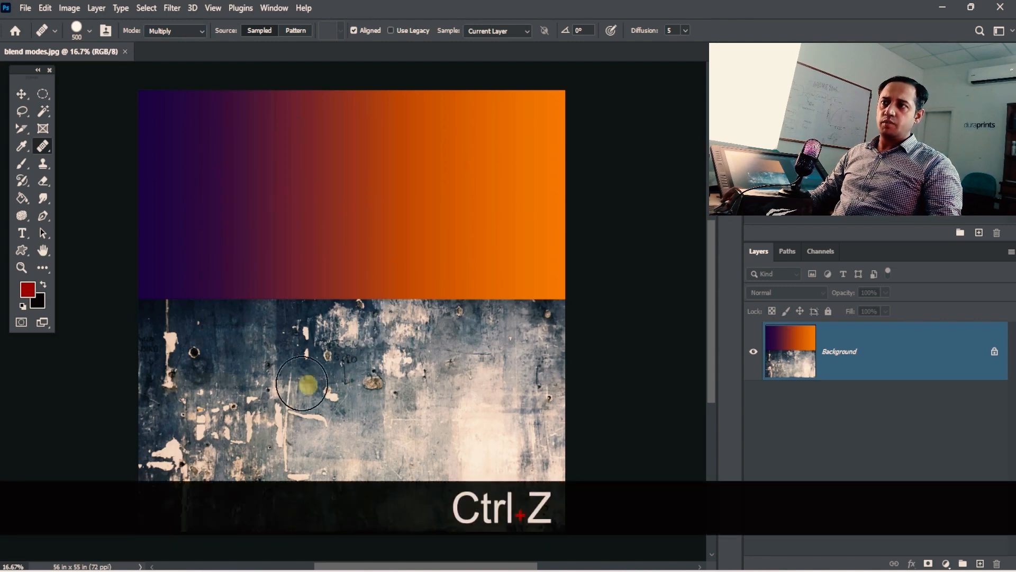
- Heal a Multiply patch on the gradient's purple side and a Normal patch on its orange side for comparison, and undo both
left_click(270, 404, "alt")
mouse_move(261, 234)
left_mouse_down()
mouse_move(193, 230)
mouse_move(312, 227)
mouse_move(294, 207)
mouse_move(237, 201)
mouse_move(230, 171)
mouse_move(262, 152)
mouse_move(221, 133)
left_mouse_up()
left_click(175, 31)
left_click(159, 36)
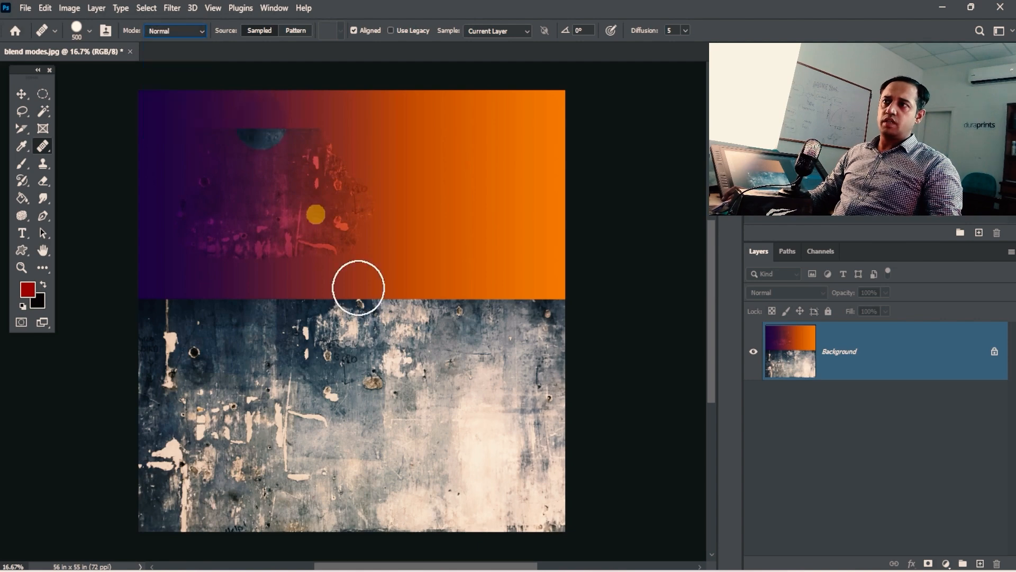
left_click(263, 425, "alt")
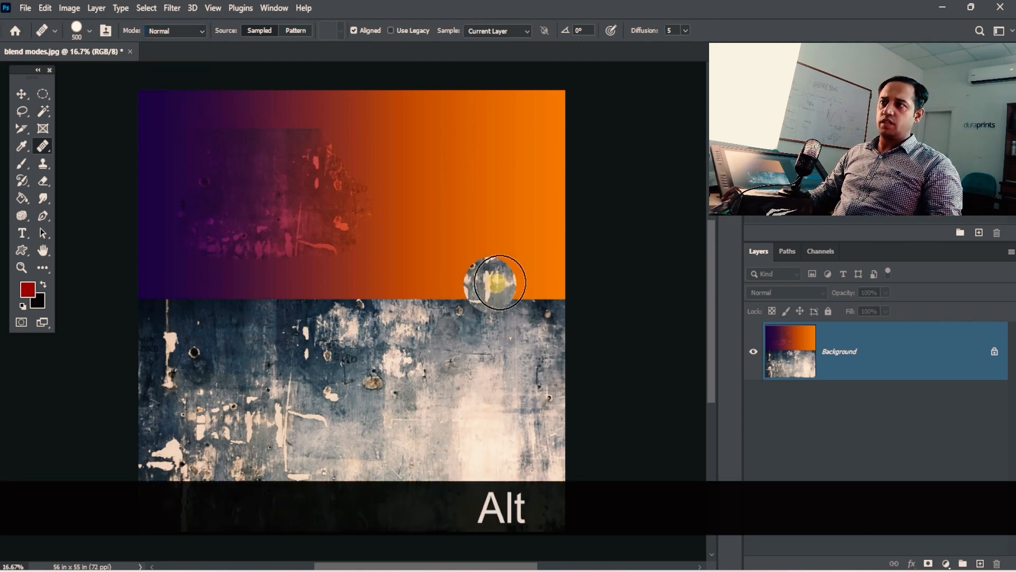
mouse_move(499, 236)
left_mouse_down()
mouse_move(424, 245)
mouse_move(496, 212)
mouse_move(425, 208)
mouse_move(439, 183)
mouse_move(493, 155)
mouse_move(465, 168)
mouse_move(473, 275)
mouse_move(505, 188)
mouse_move(473, 208)
mouse_move(366, 171)
mouse_move(465, 155)
mouse_move(426, 203)
mouse_move(450, 235)
left_mouse_up()
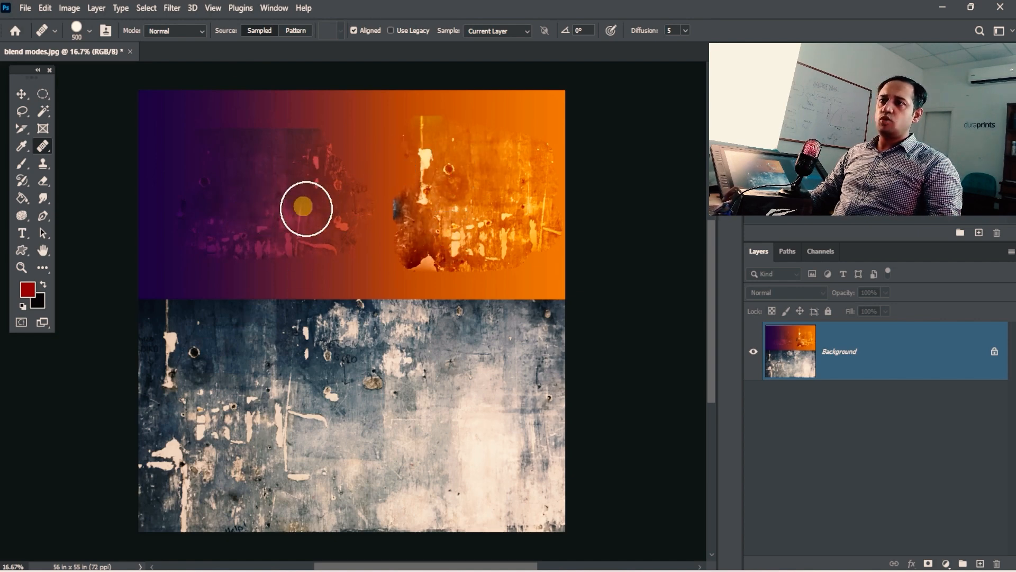
key("ctrl+z")
key("ctrl+z")
- Set the Healing Brush mode to Screen, heal resampled wall texture onto the middle of the gradient, and undo it
left_click(190, 32)
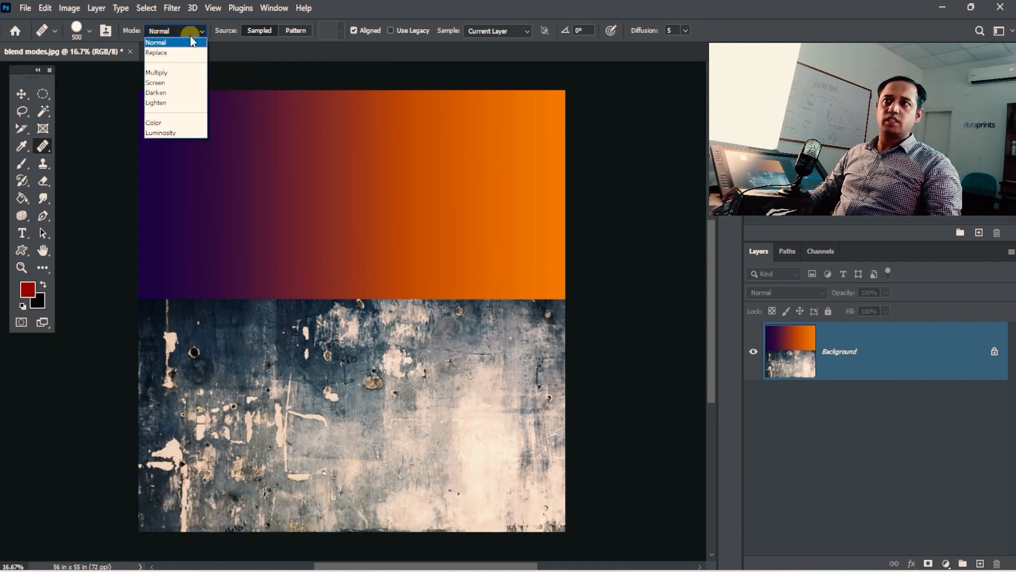
left_click(191, 37)
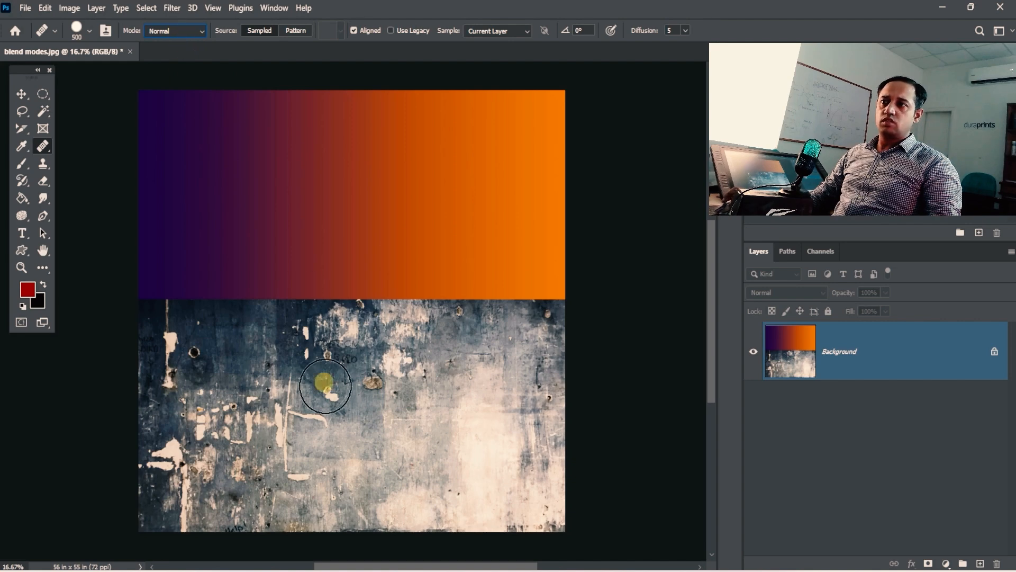
left_click(304, 413, "alt")
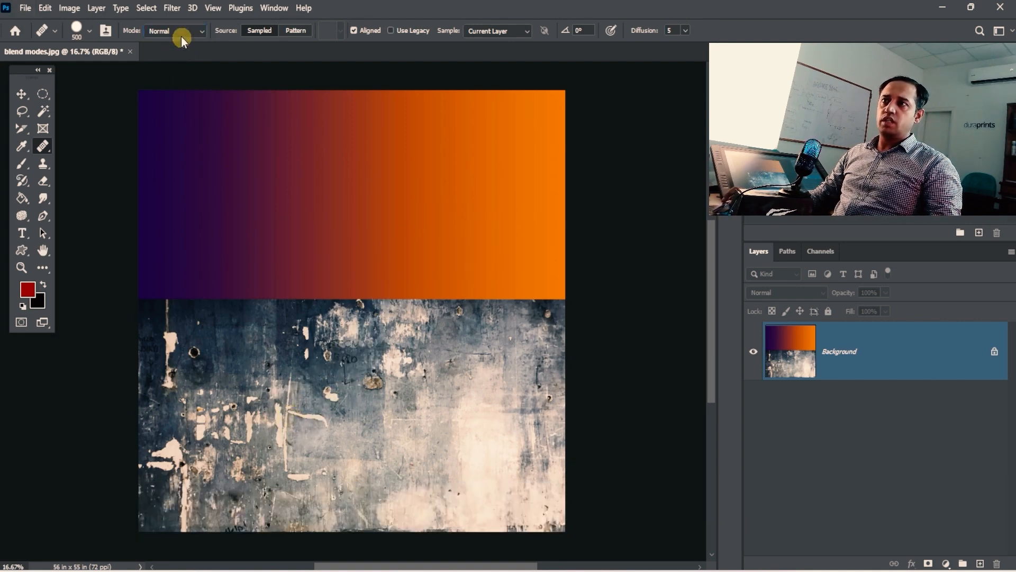
left_click(181, 36)
left_click(159, 83)
left_click(290, 377, "alt")
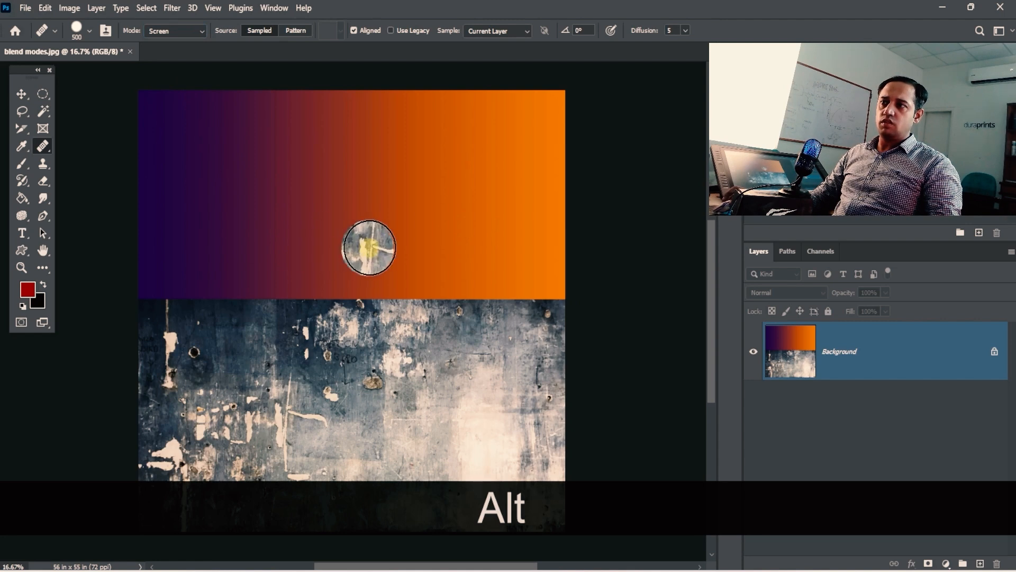
mouse_move(369, 247)
left_mouse_down()
mouse_move(281, 248)
mouse_move(392, 235)
mouse_move(275, 213)
mouse_move(349, 212)
mouse_move(420, 188)
mouse_move(404, 175)
mouse_move(429, 166)
mouse_move(307, 144)
left_mouse_up()
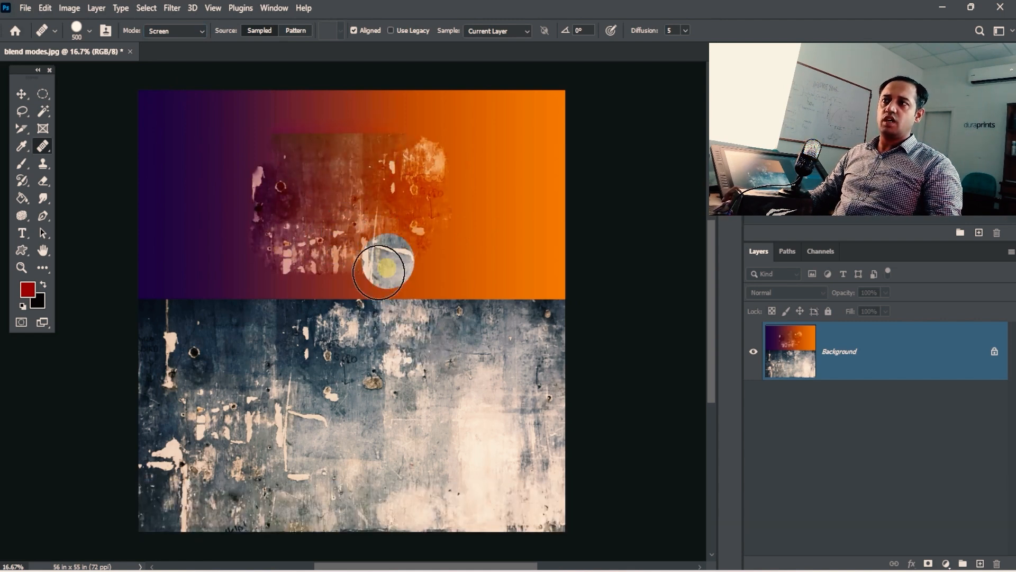
key("ctrl+z")
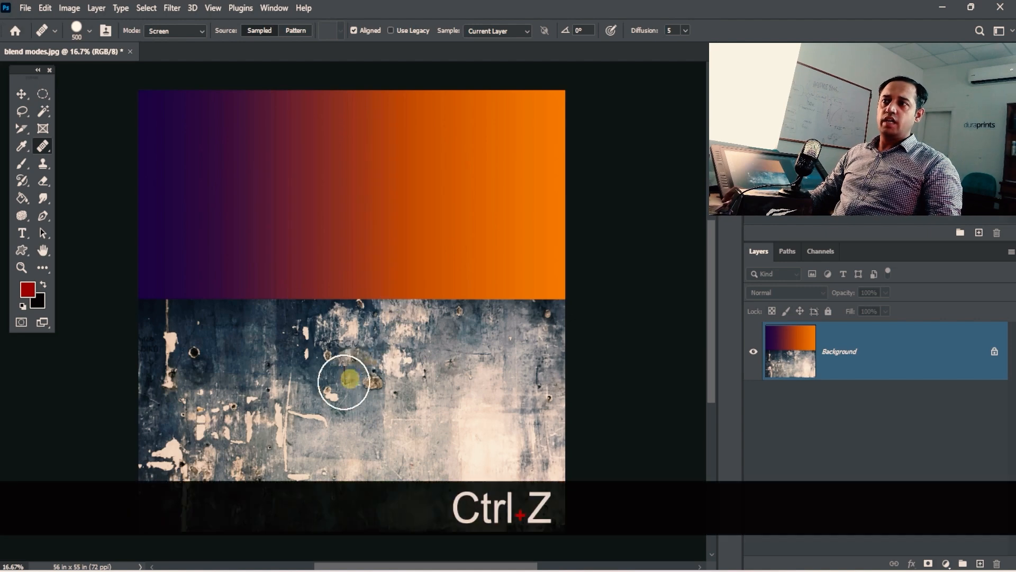
- Set the Healing Brush mode to Normal, heal sampled wall texture across the middle of the gradient, and undo it
key("alt")
left_click(177, 34)
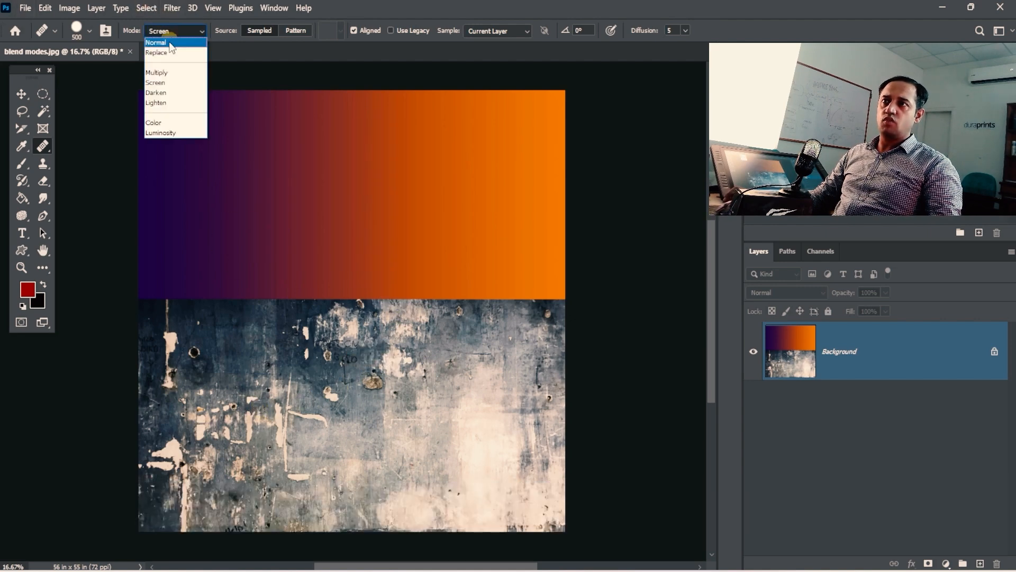
left_click(158, 43)
mouse_move(389, 241)
left_mouse_down()
mouse_move(303, 241)
mouse_move(411, 199)
mouse_move(336, 179)
mouse_move(429, 140)
mouse_move(432, 234)
left_mouse_up()
key("ctrl")
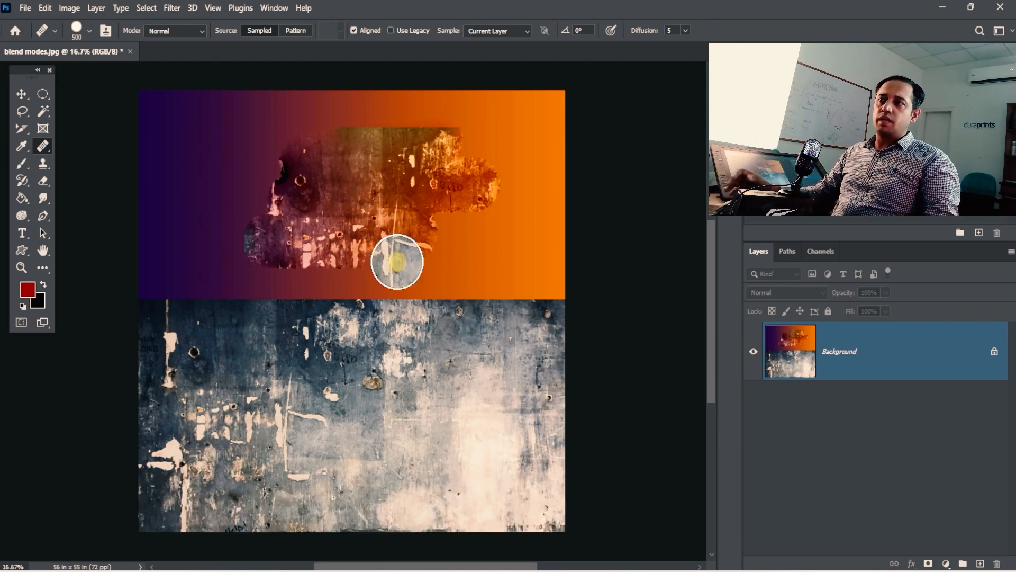
key("ctrl+z")
- Set the Healing Brush mode to Darken, heal resampled wall texture onto the gradient's purple side, and undo it
left_click(192, 31)
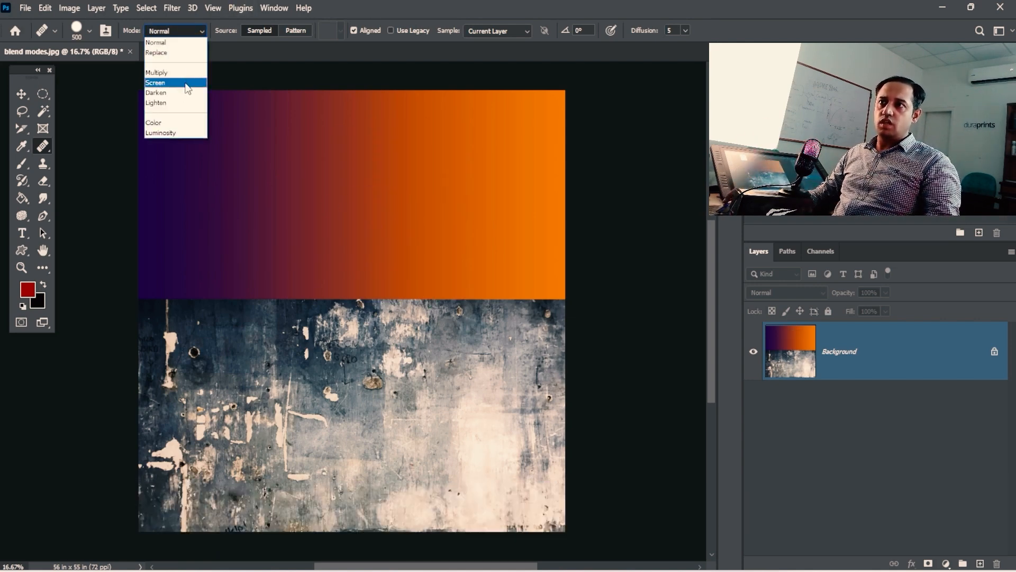
left_click(170, 82)
left_click(294, 353, "alt")
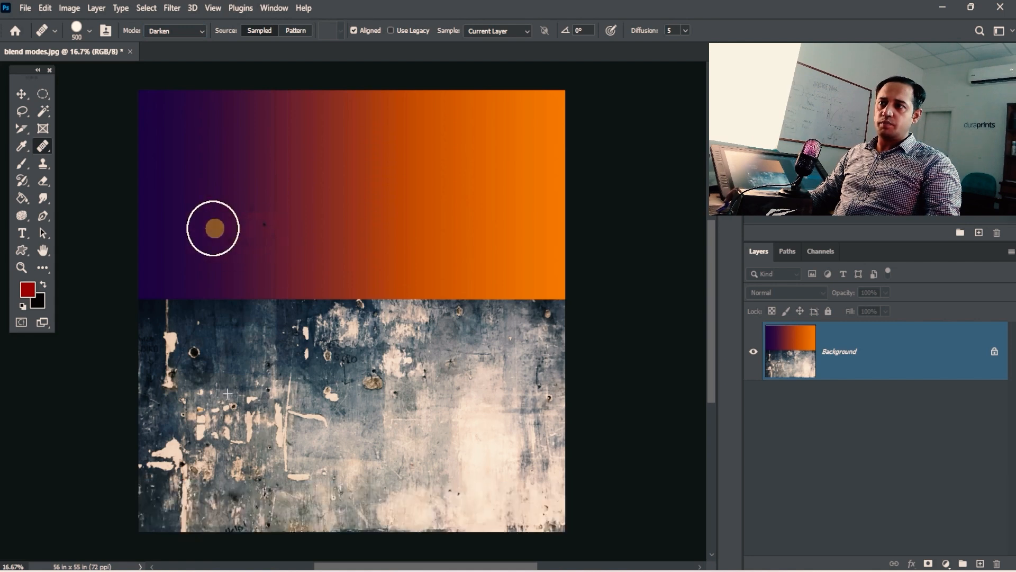
left_click_drag(211, 225, 307, 196)
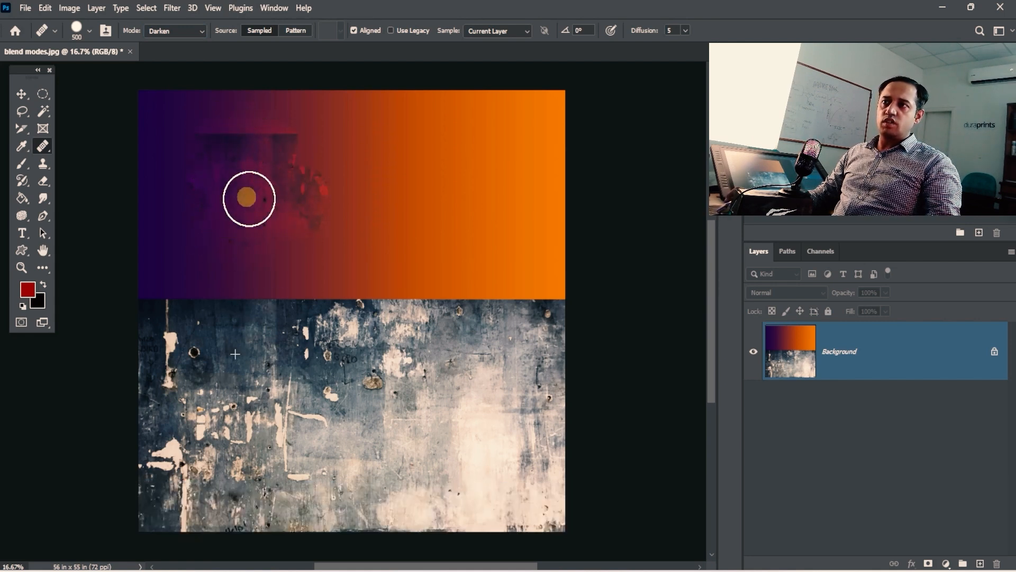
mouse_move(317, 167)
left_mouse_down()
mouse_move(295, 227)
mouse_move(223, 227)
mouse_move(199, 241)
mouse_move(307, 168)
mouse_move(295, 234)
mouse_move(227, 251)
left_mouse_up()
mouse_move(336, 158)
left_mouse_down()
mouse_move(217, 172)
mouse_move(216, 230)
left_mouse_up()
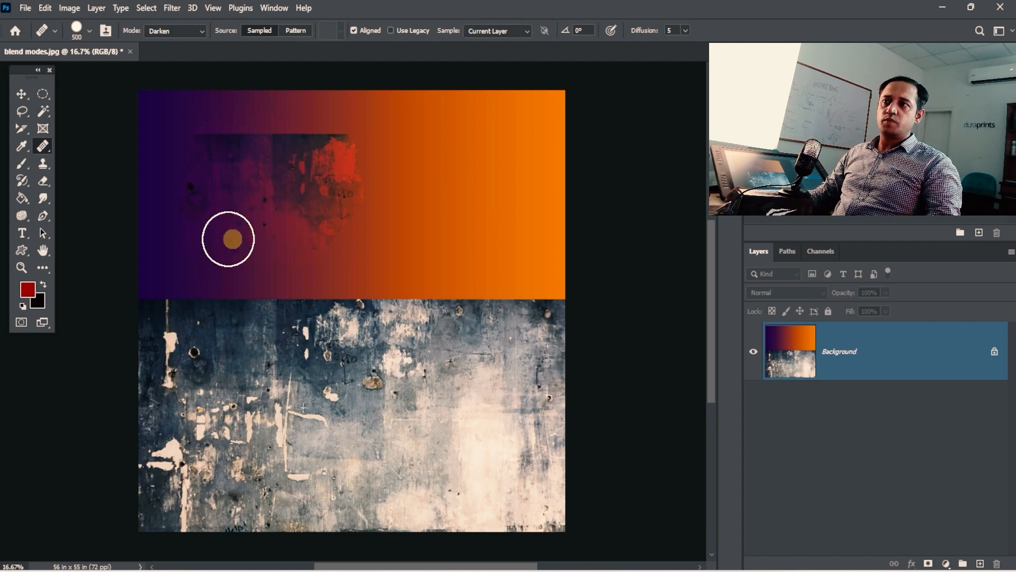
mouse_move(308, 243)
left_mouse_down()
mouse_move(253, 244)
mouse_move(295, 214)
mouse_move(315, 272)
mouse_move(335, 263)
left_mouse_up()
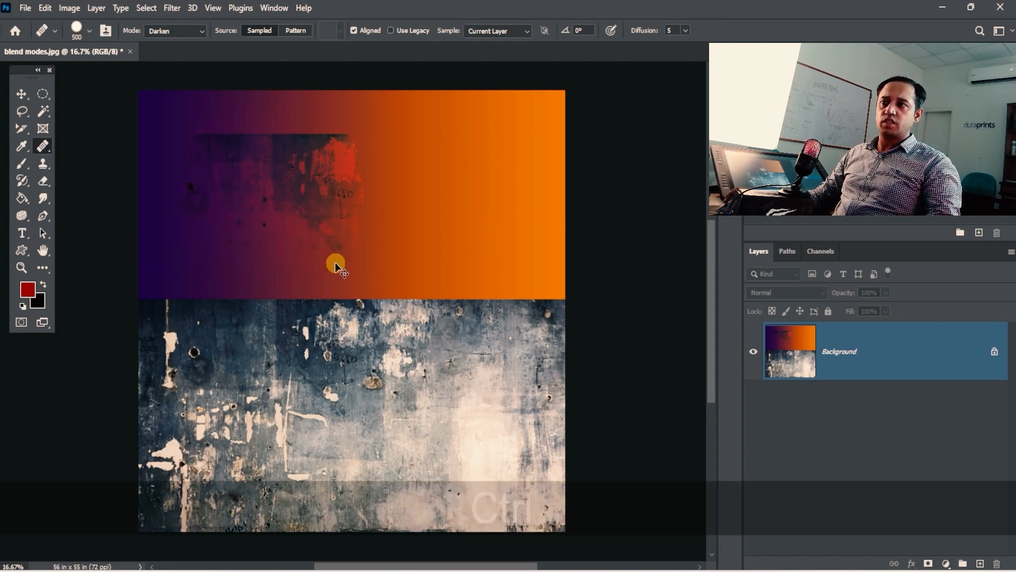
key("ctrl+z")
- Return the Healing Brush mode to Normal, heal resampled wall texture onto the gradient's purple side, and undo it
left_click(167, 30)
left_click(163, 47)
left_click(175, 30)
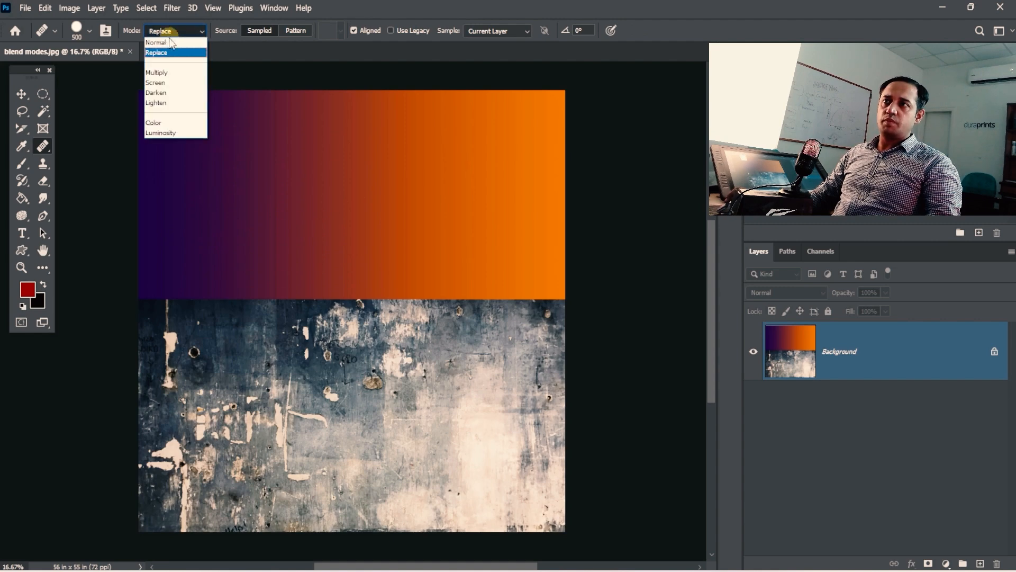
left_click(161, 53)
left_click(301, 310, "alt")
mouse_move(292, 246)
left_mouse_down()
mouse_move(302, 228)
mouse_move(221, 211)
mouse_move(291, 177)
mouse_move(292, 276)
left_mouse_up()
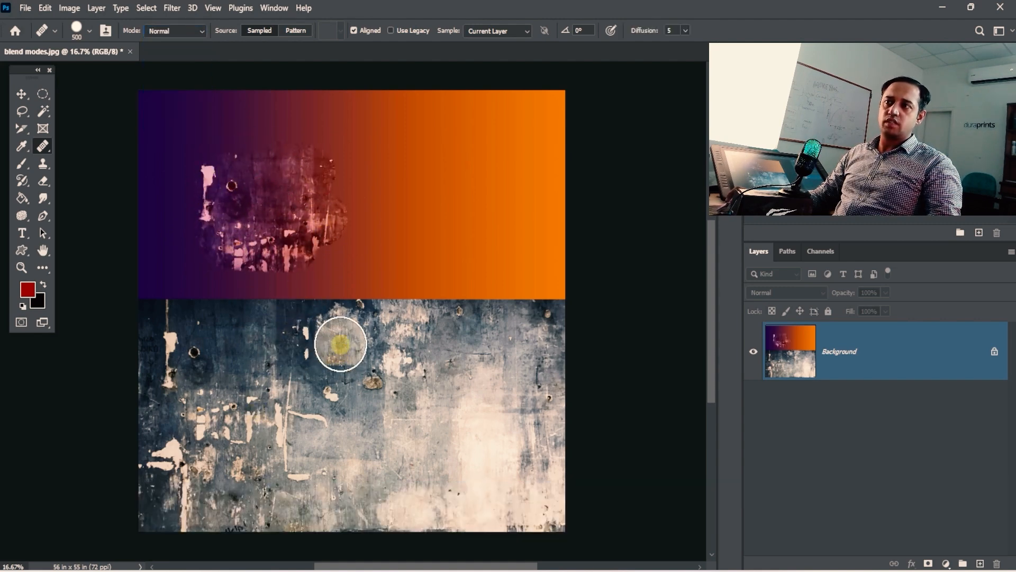
key("ctrl+z")
- Resample the light scratched area of the wall texture and open the Healing Brush's blend mode choices
left_click(183, 32)
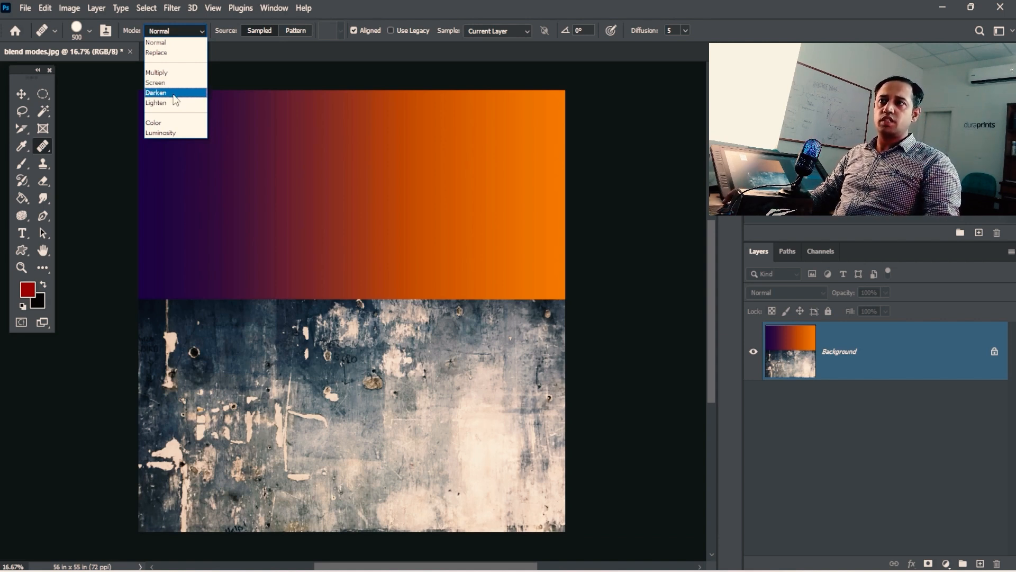
left_click(409, 21)
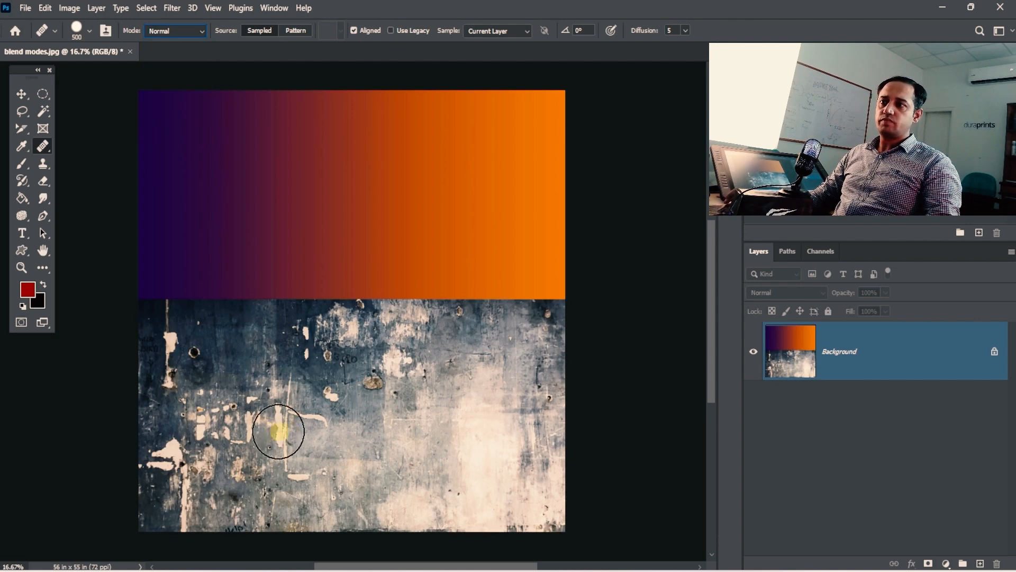
left_click(254, 426, "alt")
left_click(193, 33)
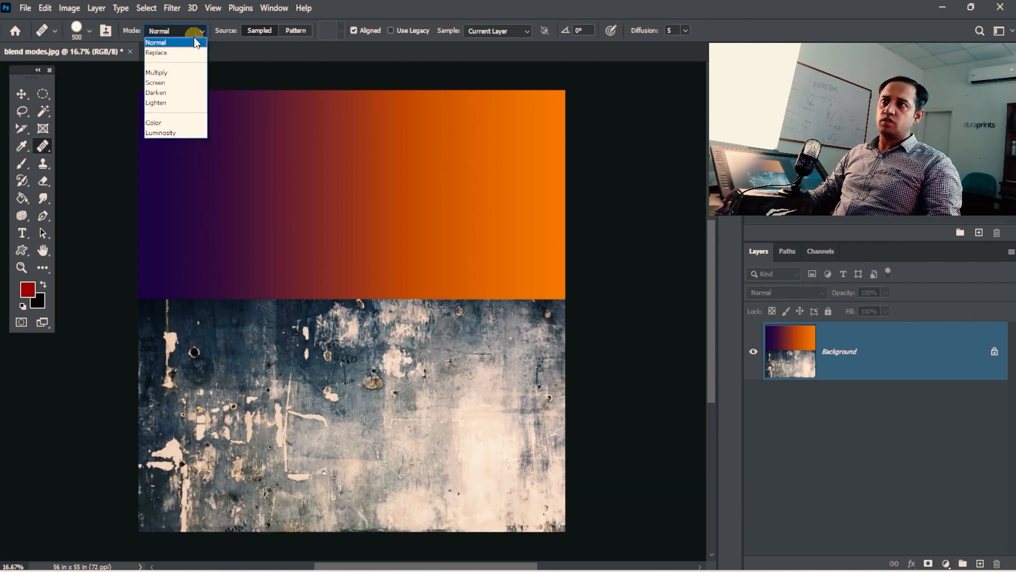
- Set the Healing Brush mode to Lighten and try painting wall texture over the orange side of the gradient
left_click(184, 102)
mouse_move(503, 245)
left_mouse_down()
mouse_move(437, 243)
mouse_move(519, 241)
mouse_move(458, 234)
mouse_move(493, 218)
mouse_move(433, 217)
mouse_move(506, 195)
mouse_move(493, 176)
mouse_move(419, 176)
left_mouse_up()
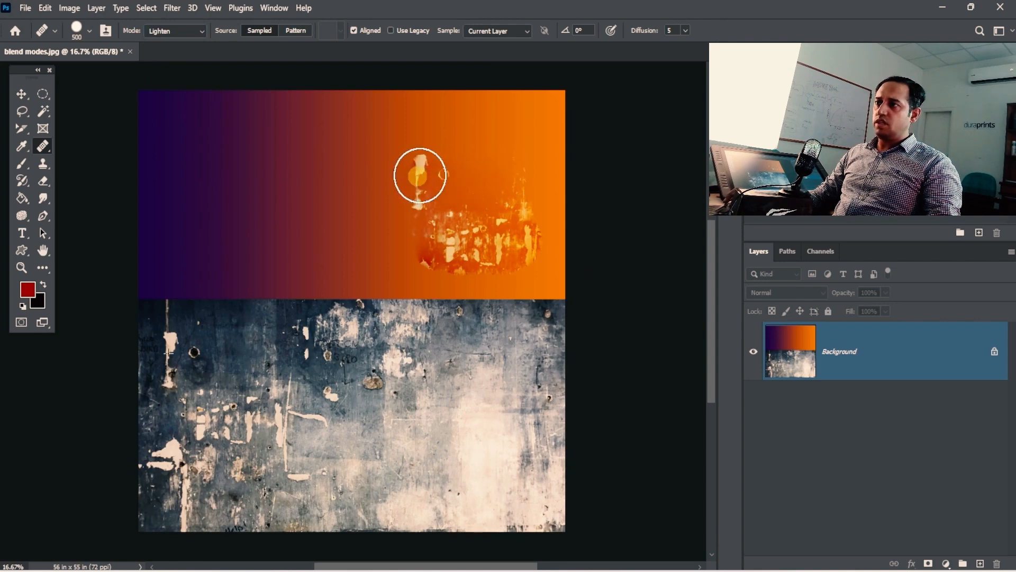
key("ctrl+space")
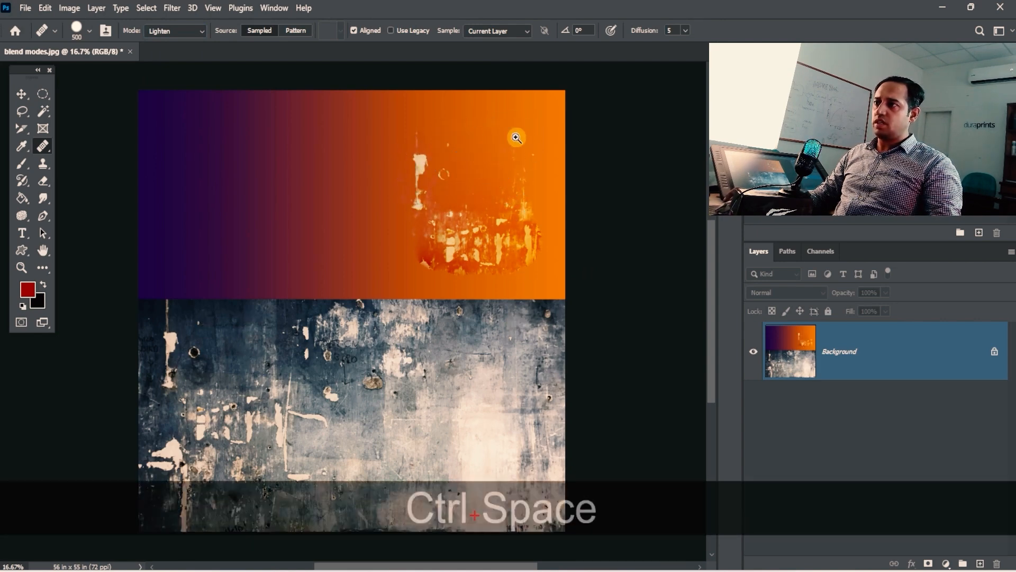
left_click_drag(517, 137, 538, 227)
key("ctrl+alt+space")
left_click_drag(439, 292, 447, 184)
key("space")
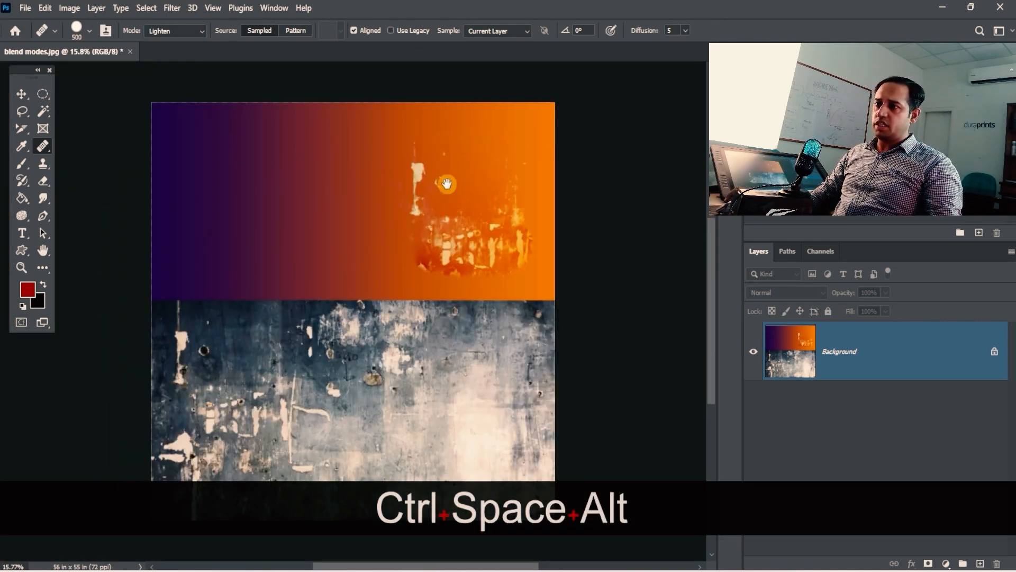
key("ctrl+space")
left_click(285, 316)
key("ctrl+alt+space")
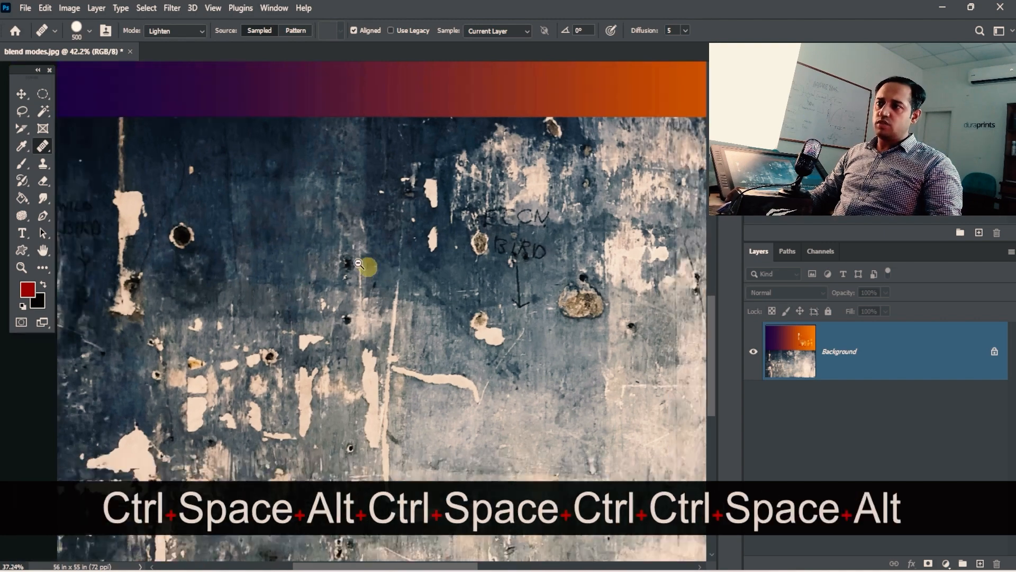
left_click(364, 265)
left_click(434, 188)
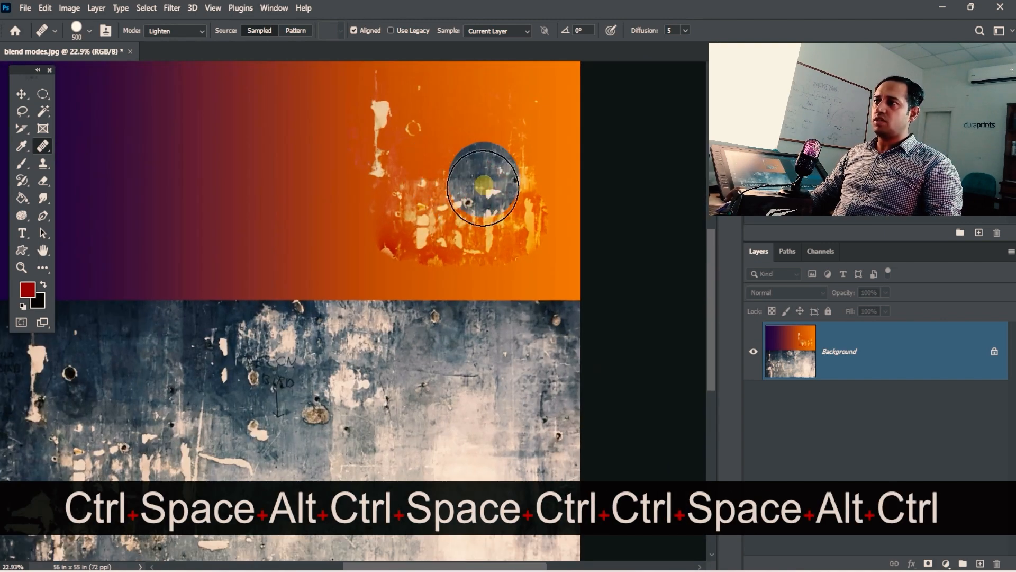
key("space")
- Try healing freshly sampled wall texture onto the gradient's middle in Normal mode, and undo both the Normal and Lighten strokes
left_click(227, 417, "alt")
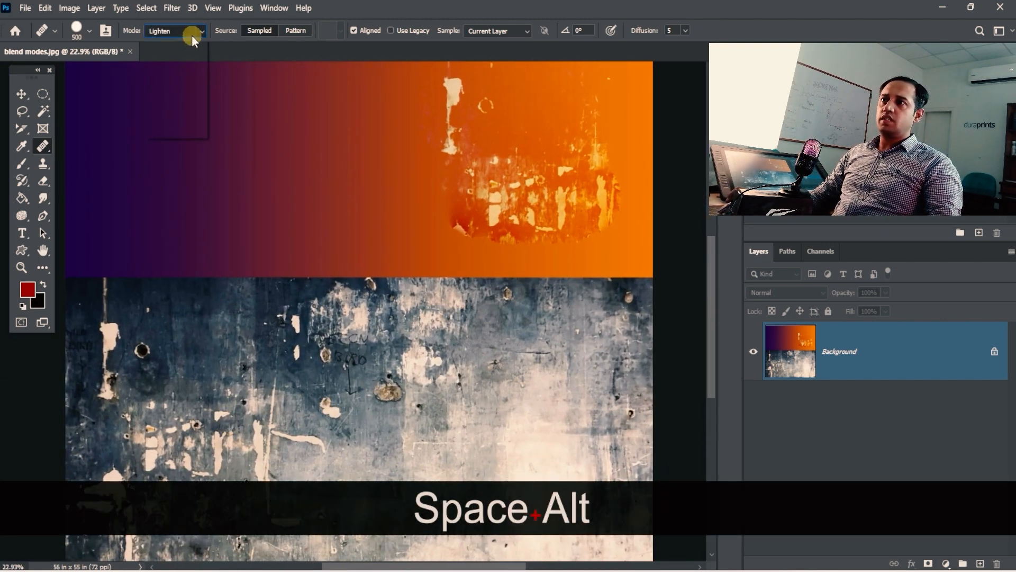
left_click(159, 38)
mouse_move(370, 199)
left_mouse_down()
mouse_move(318, 184)
mouse_move(342, 163)
mouse_move(315, 85)
mouse_move(342, 70)
left_mouse_up()
left_click_drag(445, 191, 395, 240)
mouse_move(483, 220)
left_mouse_down()
mouse_move(505, 222)
mouse_move(523, 165)
left_mouse_up()
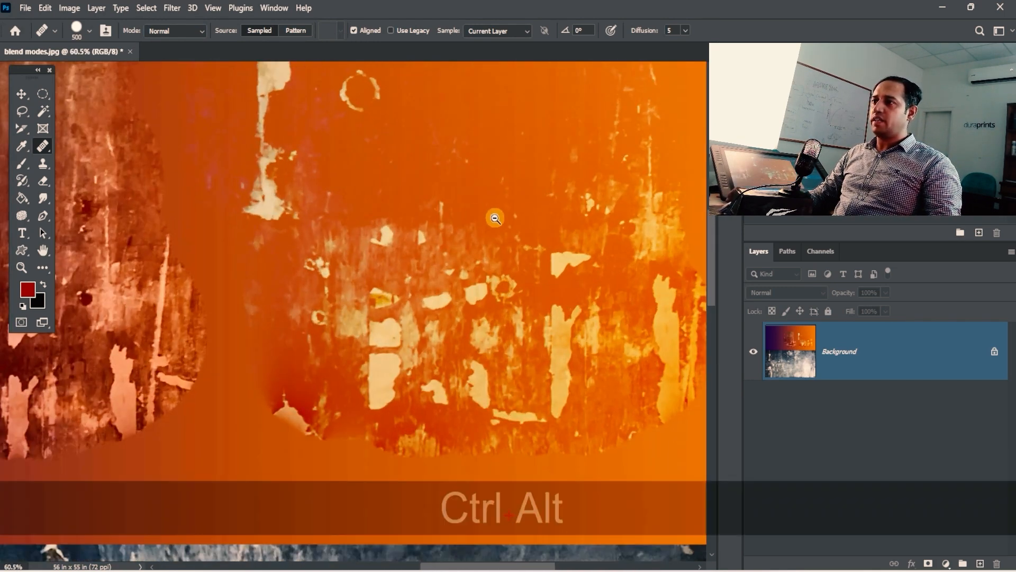
left_click_drag(479, 233, 472, 232)
left_click_drag(480, 193, 574, 199)
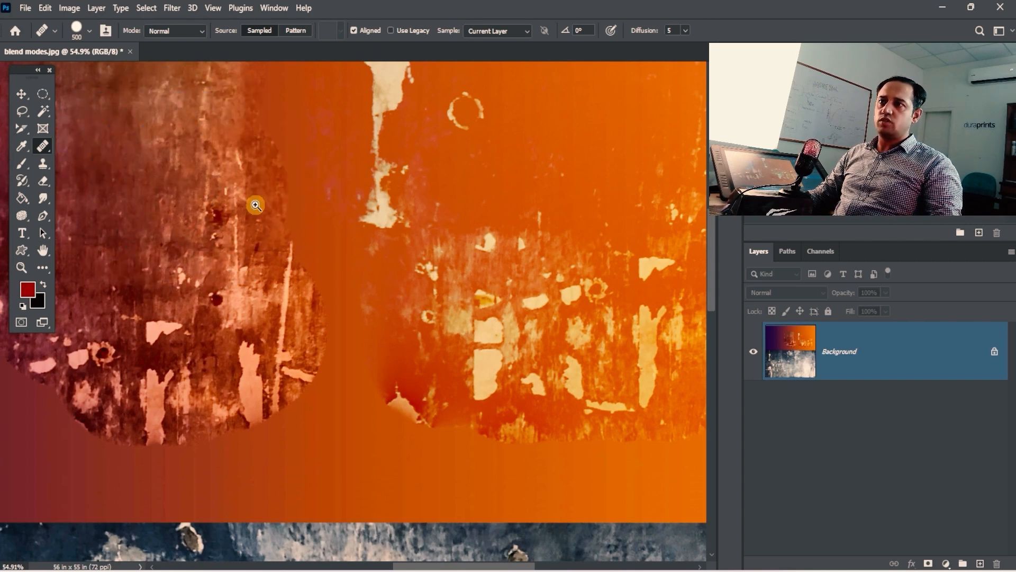
left_click_drag(354, 219, 276, 226)
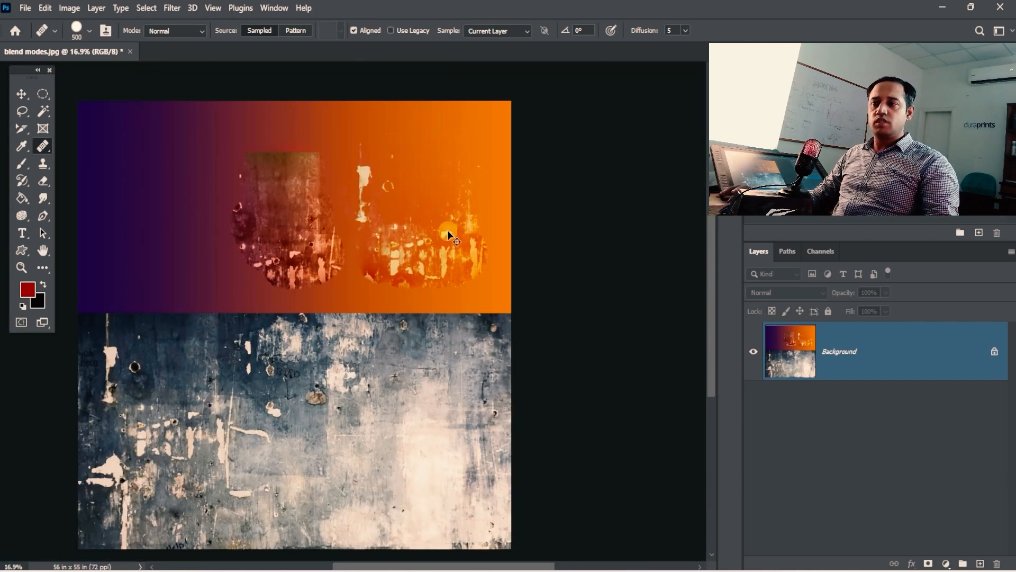
key("ctrl+z")
key("ctrl+z")
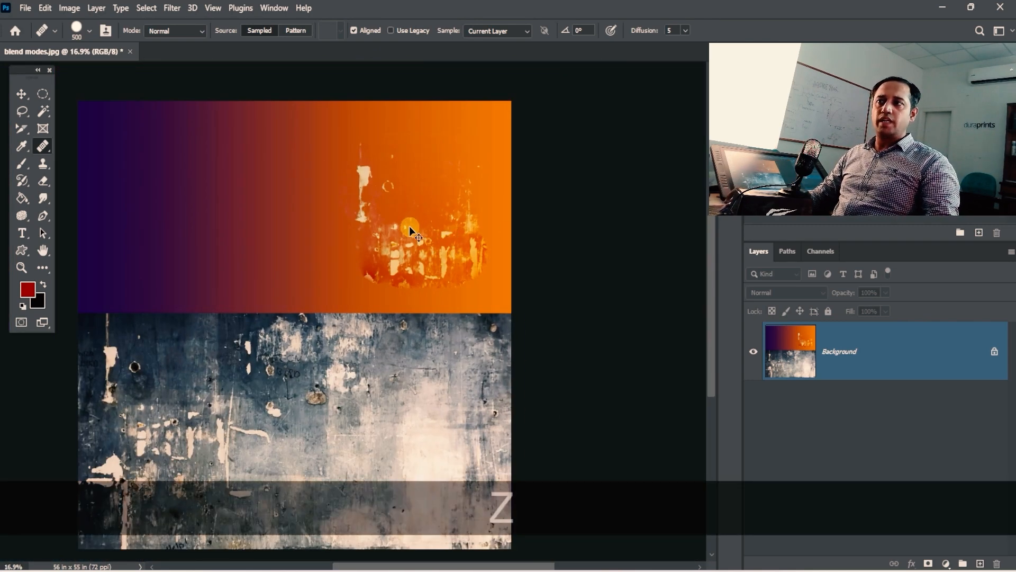
- Try painting sampled wall texture onto the gradient with the Healing Brush in Color mode, and undo it
left_click(159, 31)
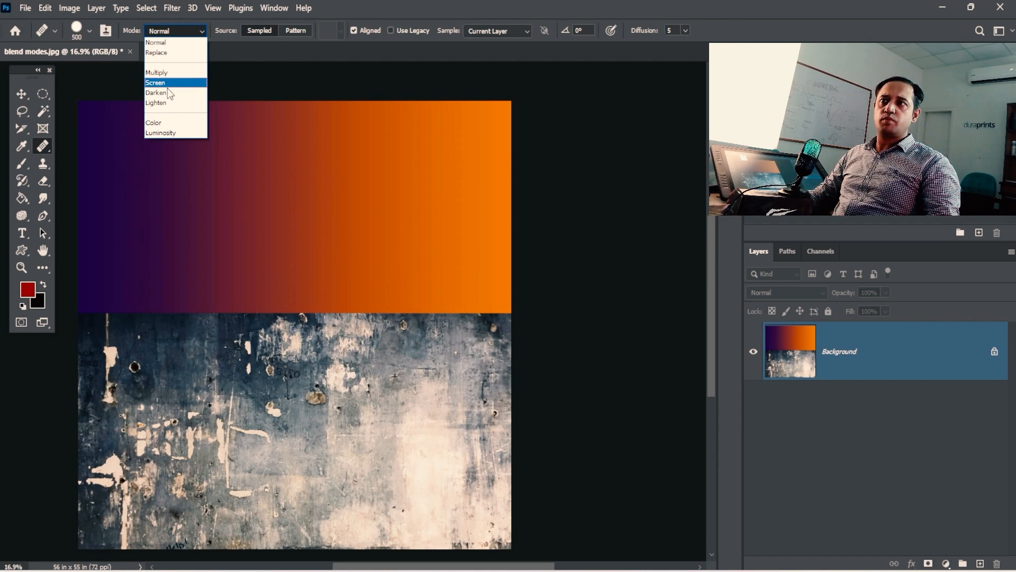
left_click(167, 125)
left_click(185, 457, "alt")
left_click_drag(289, 234, 310, 245)
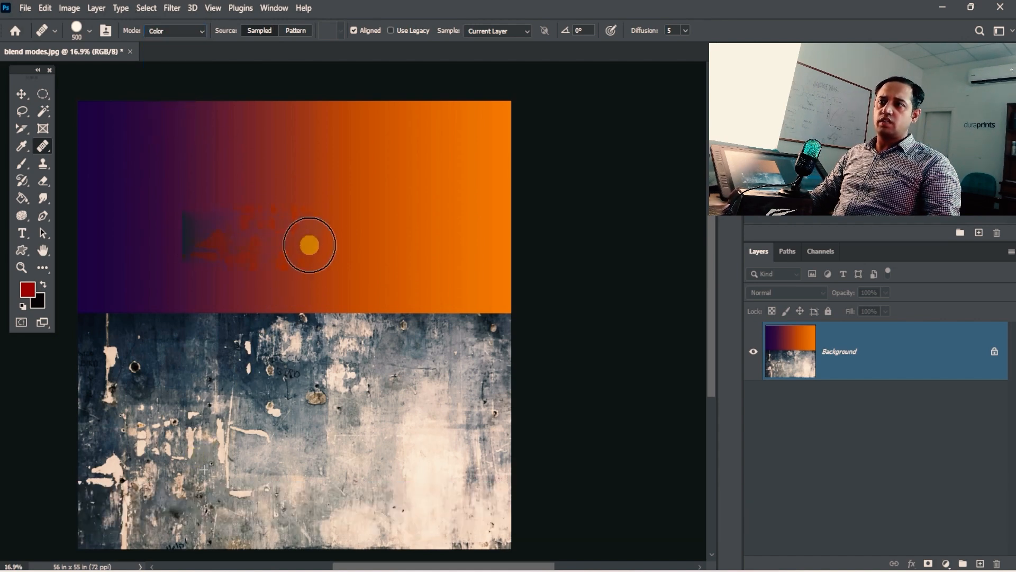
mouse_move(252, 231)
left_mouse_down()
mouse_move(200, 183)
mouse_move(263, 145)
left_mouse_up()
mouse_move(265, 240)
left_mouse_down()
mouse_move(324, 215)
mouse_move(308, 175)
mouse_move(333, 175)
mouse_move(310, 278)
left_mouse_up()
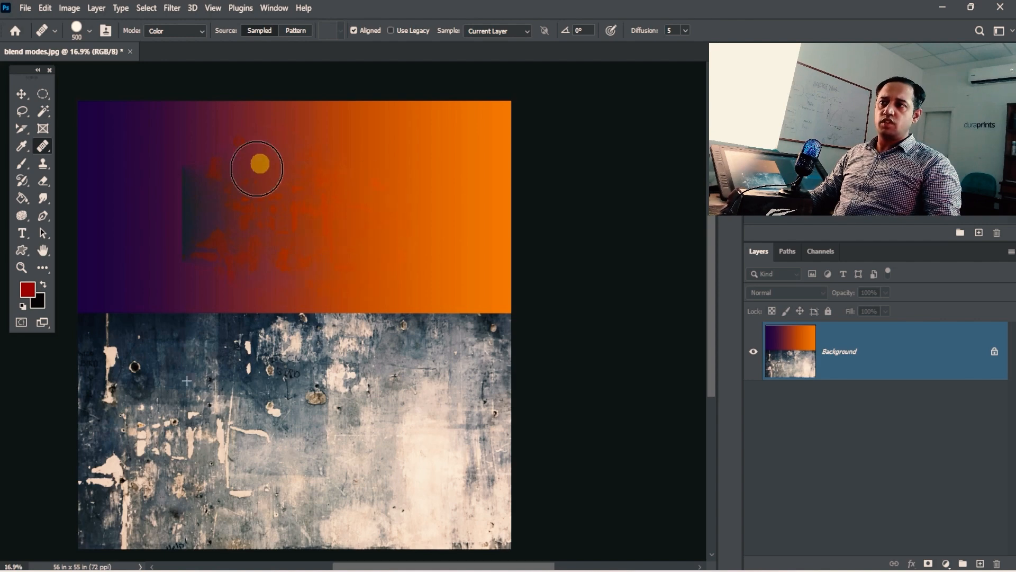
key("ctrl+z")
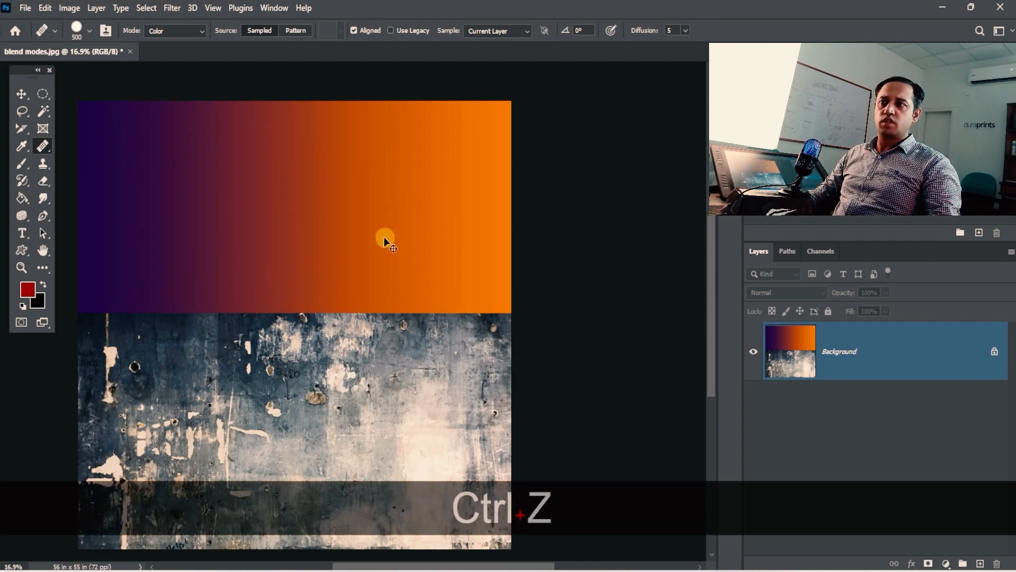
- Try the Healing Brush in Luminosity mode by painting resampled wall texture across the gradient's middle, and undo it
left_click(184, 31)
left_click(183, 128)
left_click_drag(191, 132, 188, 183)
left_click(226, 435, "alt")
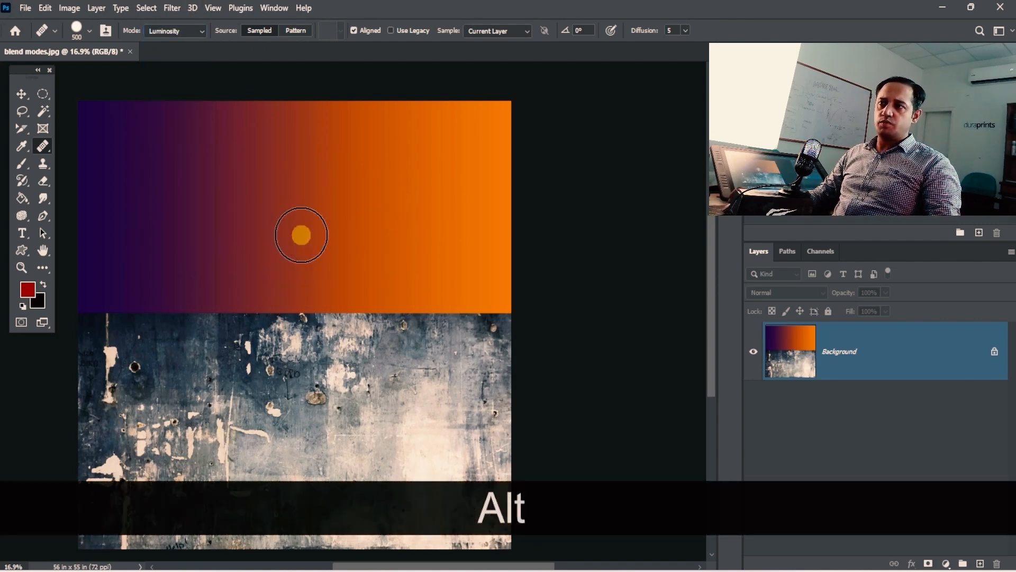
mouse_move(301, 234)
left_mouse_down()
mouse_move(282, 226)
mouse_move(277, 252)
mouse_move(257, 166)
mouse_move(321, 190)
mouse_move(251, 261)
mouse_move(339, 181)
mouse_move(206, 190)
mouse_move(242, 272)
mouse_move(370, 277)
mouse_move(391, 240)
mouse_move(333, 240)
left_mouse_up()
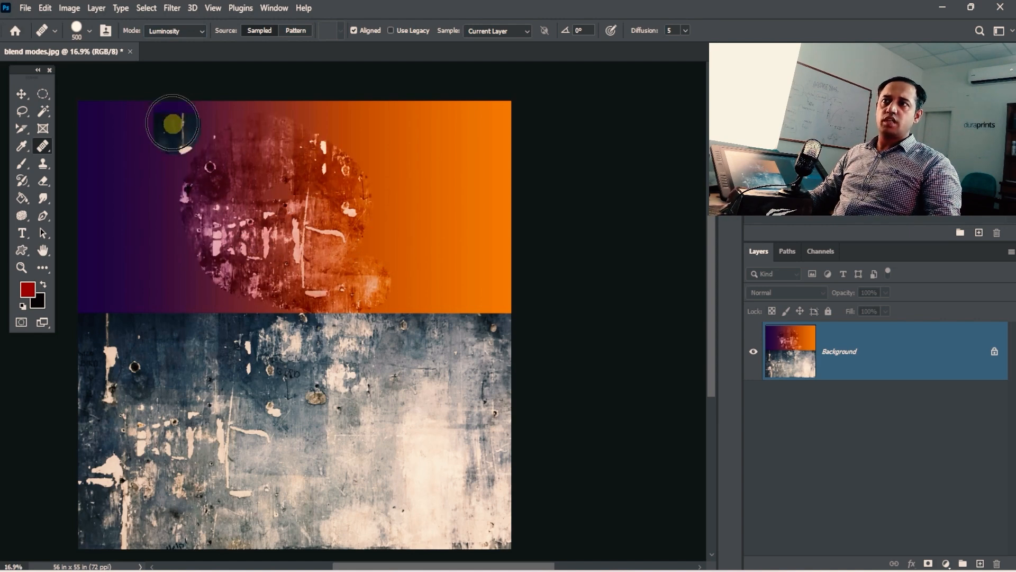
key("ctrl+z")
- Set the Healing Brush mode to Replace, try painting sampled wall texture on the gradient, and undo it
left_click(180, 31)
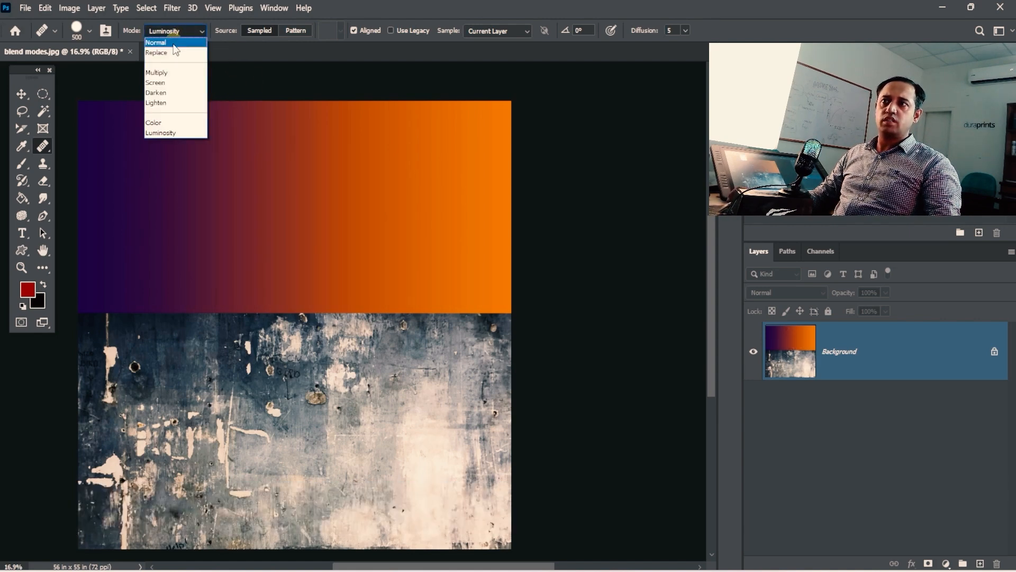
left_click(175, 53)
left_click(200, 404, "alt")
mouse_move(265, 233)
left_mouse_down()
mouse_move(210, 227)
mouse_move(298, 166)
mouse_move(299, 245)
left_mouse_up()
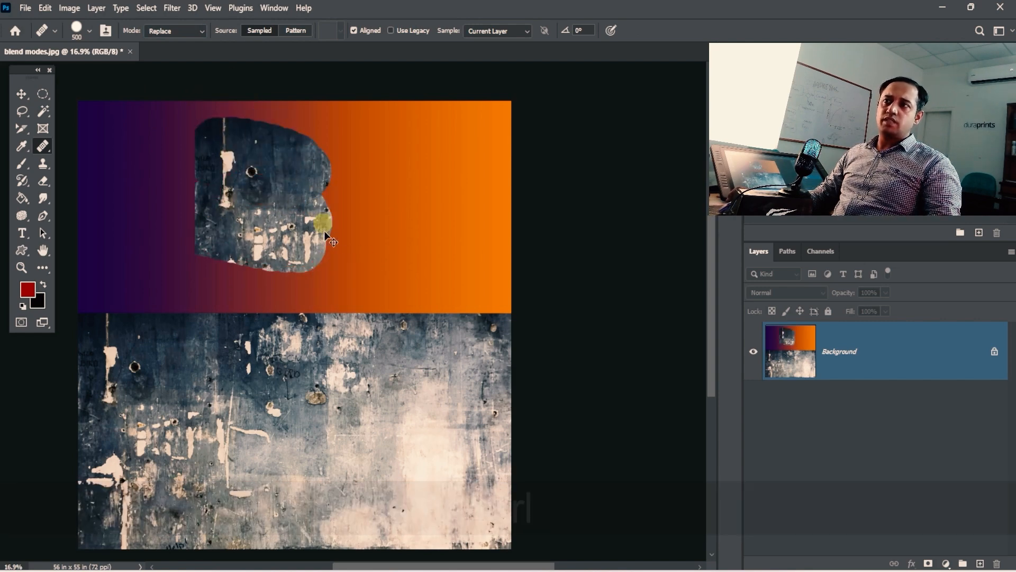
key("ctrl+z")
- Resample the wall's scratched area, try a larger Replace-mode patch over the middle of the gradient, and undo it
key("space")
left_click_drag(277, 359, 329, 347)
left_click_drag(353, 188, 312, 221)
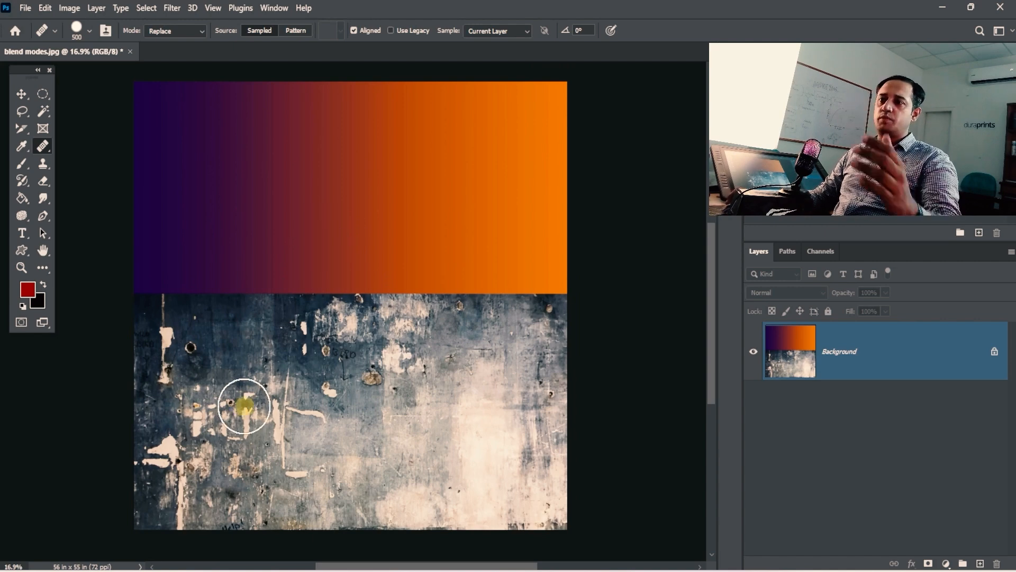
left_click(272, 402, "alt")
mouse_move(339, 238)
left_mouse_down()
mouse_move(318, 236)
mouse_move(295, 210)
mouse_move(403, 164)
mouse_move(344, 133)
mouse_move(366, 233)
mouse_move(384, 254)
left_mouse_up()
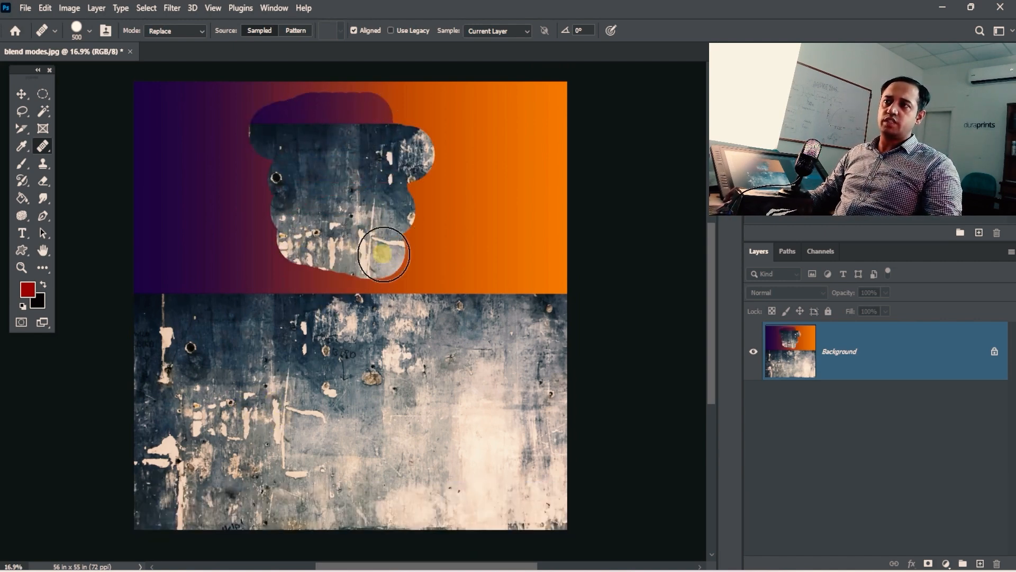
key("ctrl+z")
left_click(172, 33)
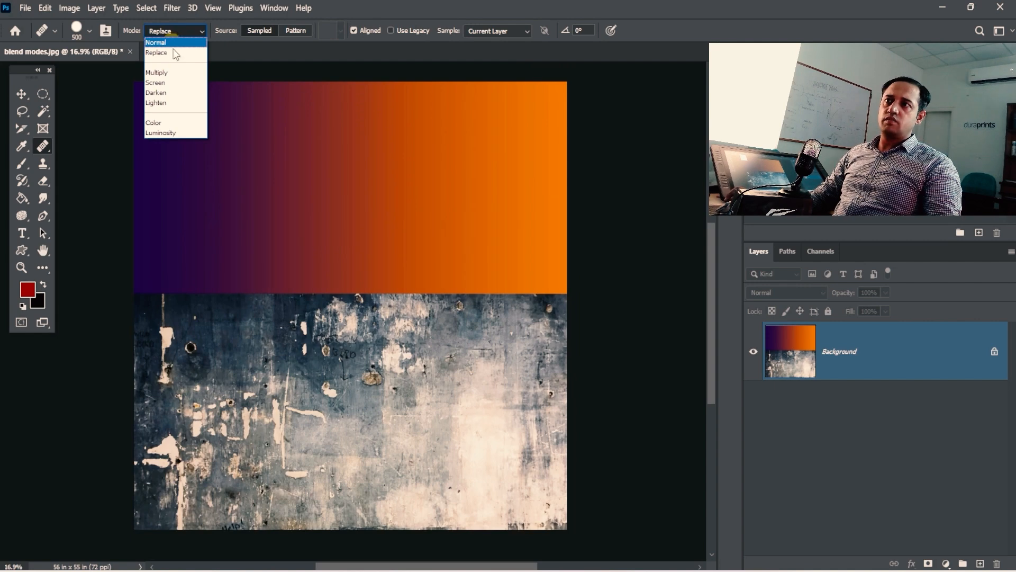
left_click(249, 417)
left_click(246, 372, "alt")
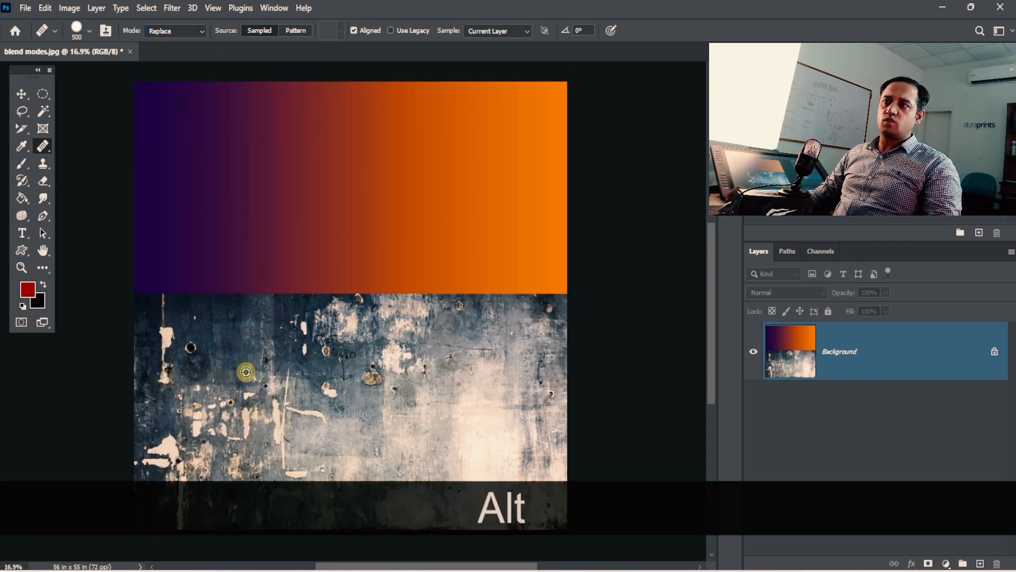
left_click(170, 30)
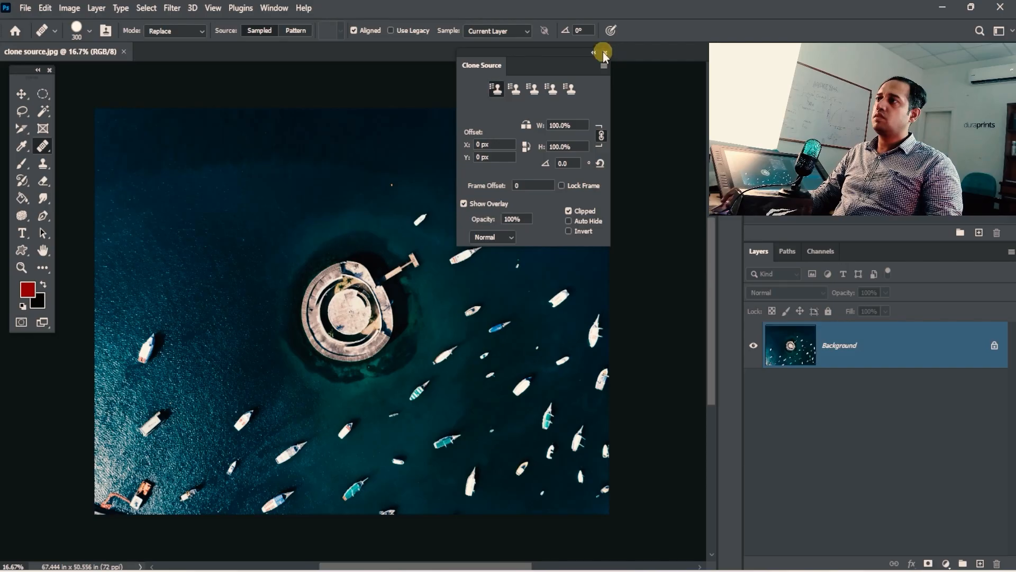
- Close the Clone Source panel in clone source.jpg and reduce the Healing Brush size to 175
left_click(611, 30)
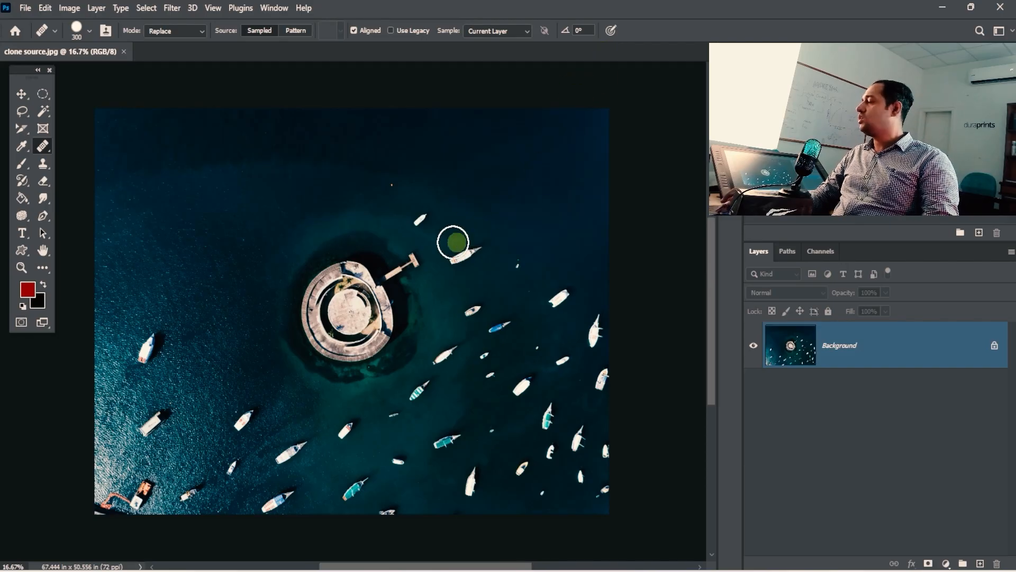
key("space")
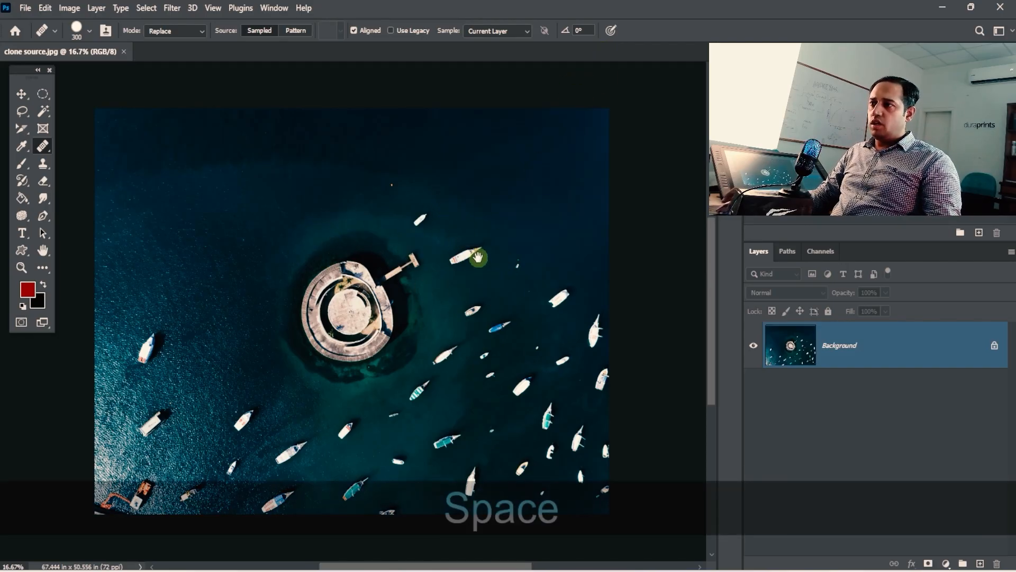
left_click_drag(461, 385, 441, 378)
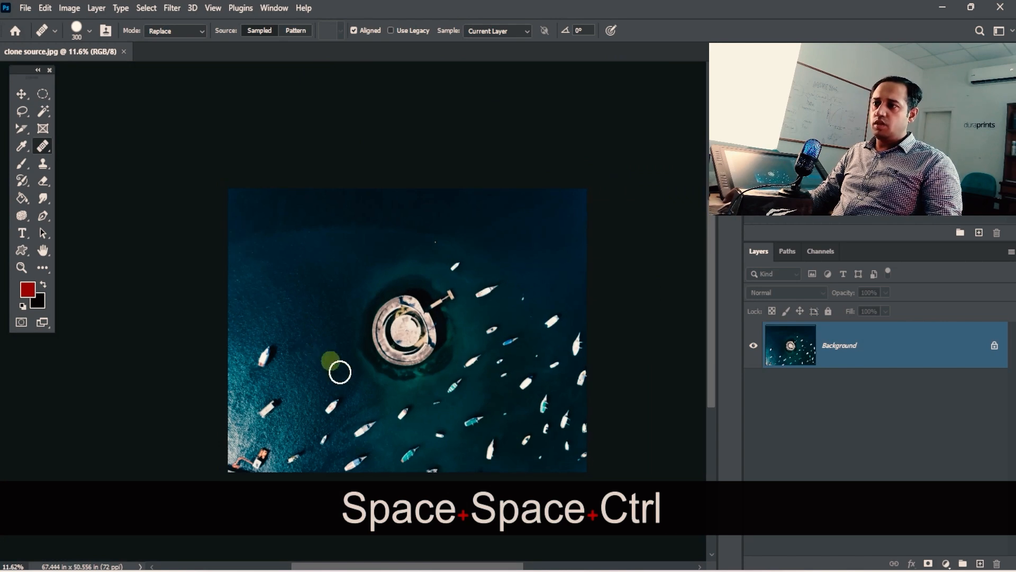
left_click_drag(340, 372, 529, 370)
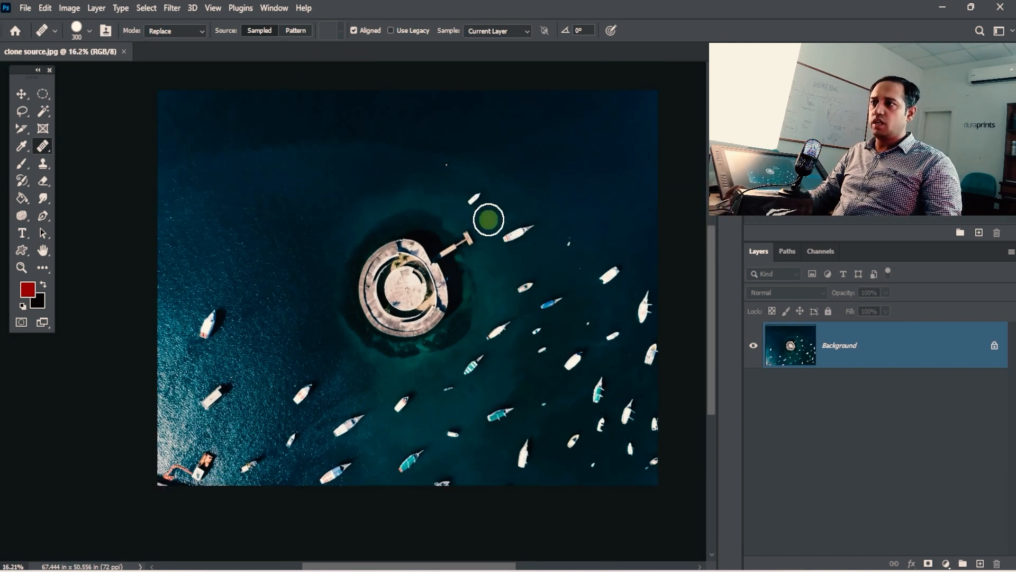
key("[")
key("[")
key("[")
- Try copying the small white boat east of the round fort onto open water in Replace mode, and undo it
key("ctrl+space")
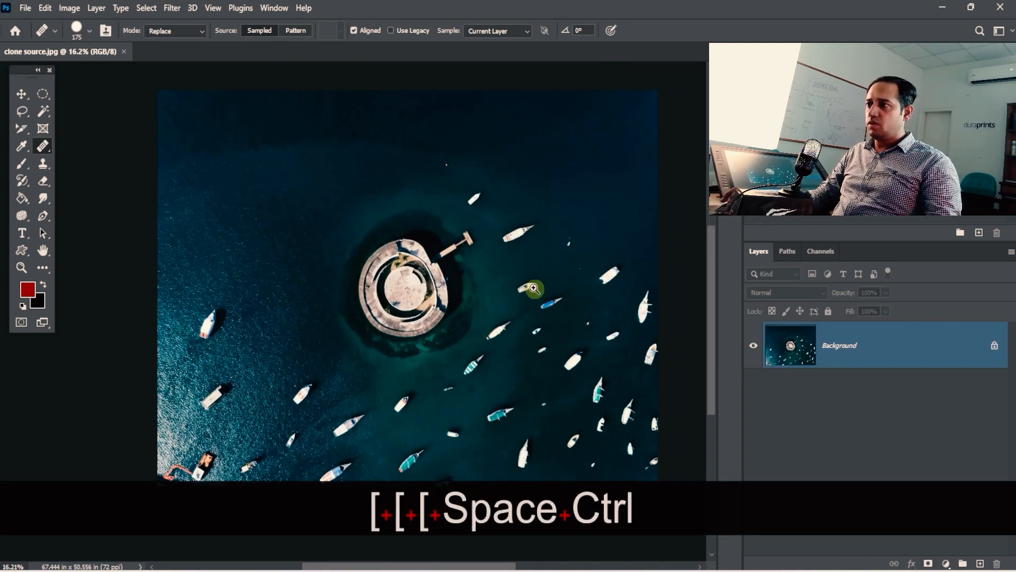
left_click_drag(529, 290, 546, 281)
key("alt")
left_click(564, 251)
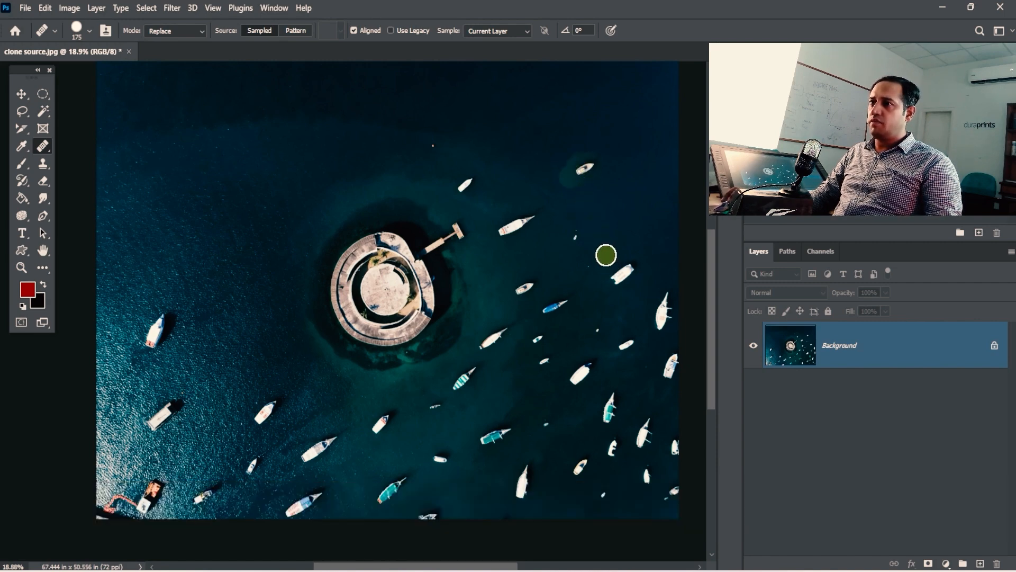
key("ctrl+z")
- Set the Healing Brush mode to Normal and copy the blue boat onto the dark open water northeast of the fort
left_click(175, 31)
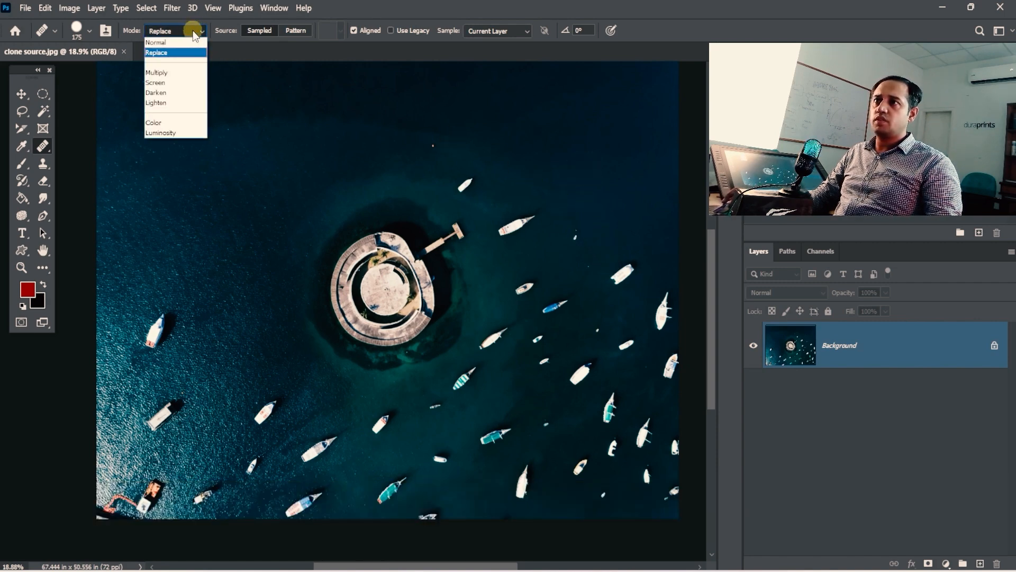
left_click(177, 43)
left_click(561, 295, "alt")
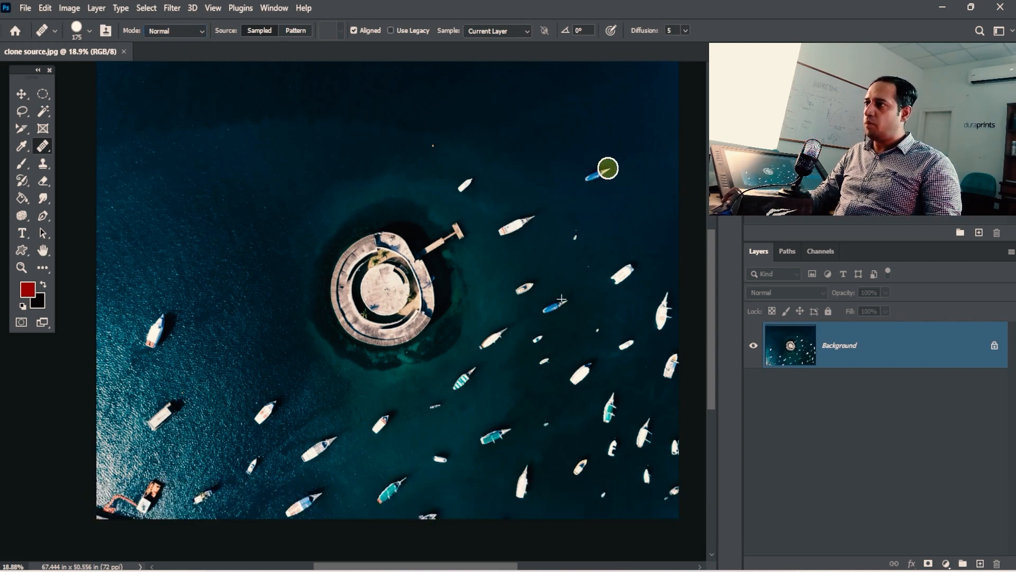
mouse_move(608, 168)
left_mouse_down()
mouse_move(601, 177)
mouse_move(661, 172)
mouse_move(629, 171)
left_mouse_up()
- Examine how the copied blue boat blends into the surrounding water compared with the original boat
key("ctrl+space")
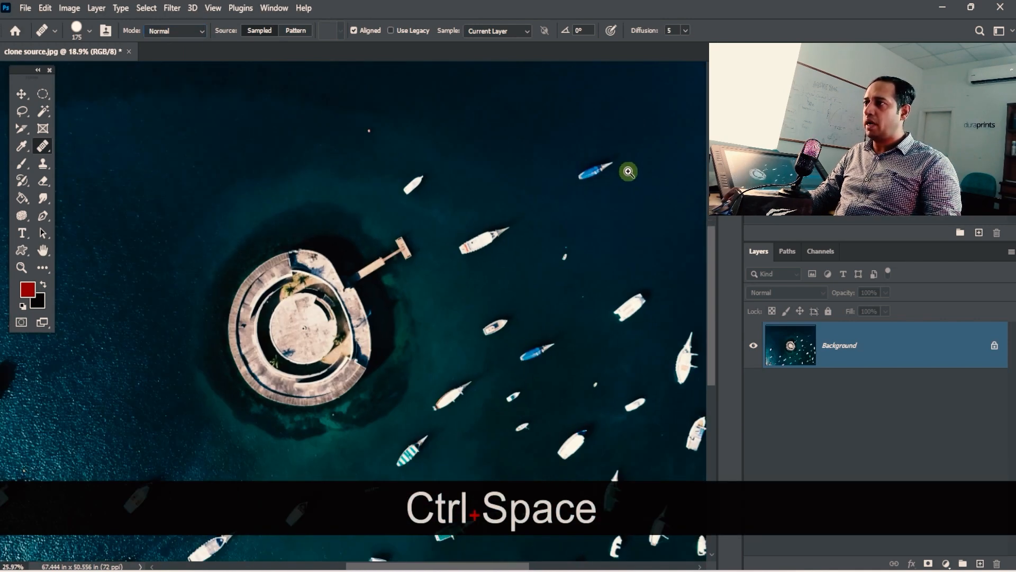
left_click_drag(605, 252, 539, 221)
key("ctrl+space")
left_click_drag(481, 317, 522, 309)
left_click_drag(606, 82, 482, 317)
key("ctrl+alt+space")
left_click_drag(495, 284, 464, 284)
left_click_drag(464, 284, 440, 178)
key("ctrl+alt+space")
mouse_move(469, 270)
left_mouse_down()
mouse_move(458, 277)
mouse_move(593, 305)
left_mouse_up()
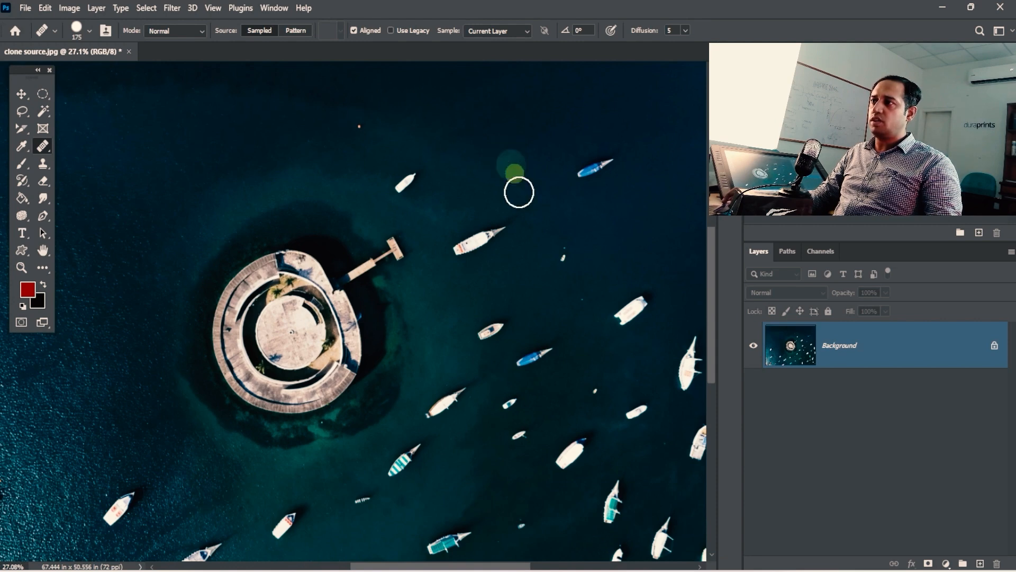
key("ctrl+alt+space")
left_click_drag(533, 354, 503, 411)
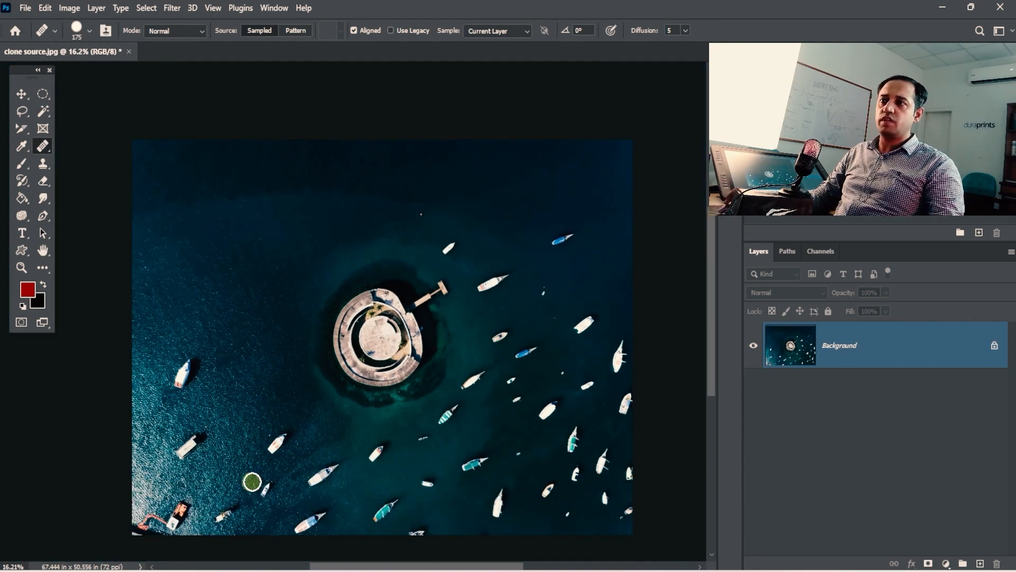
key("space")
left_click_drag(543, 375, 483, 325)
key("ctrl+space")
left_click_drag(466, 301, 480, 299)
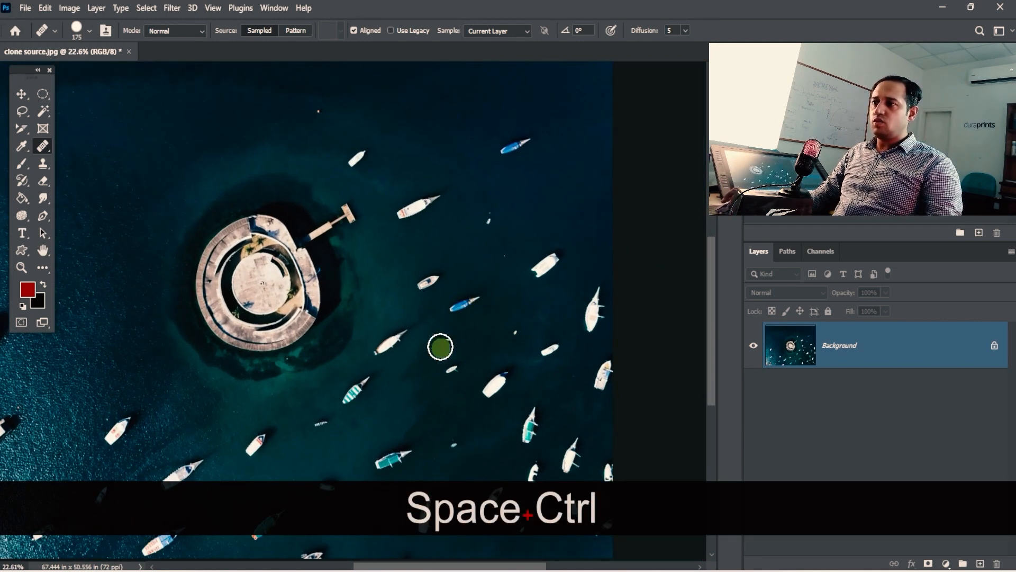
- Open the Clone Source panel and place it clear of the boats and the open water northeast of the fort
left_click(101, 31)
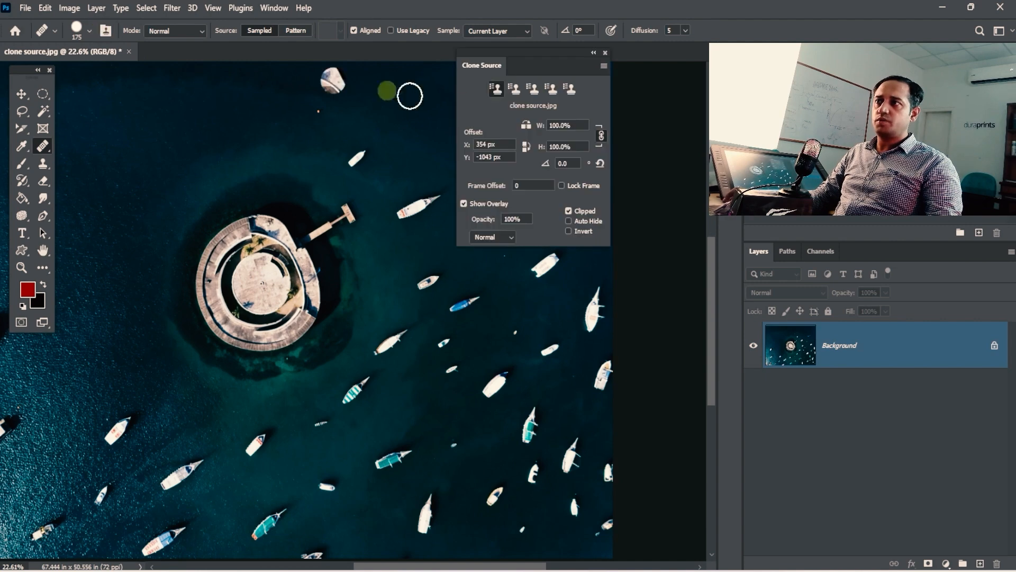
mouse_move(557, 53)
left_mouse_down()
mouse_move(318, 65)
mouse_move(172, 102)
mouse_move(181, 91)
left_mouse_up()
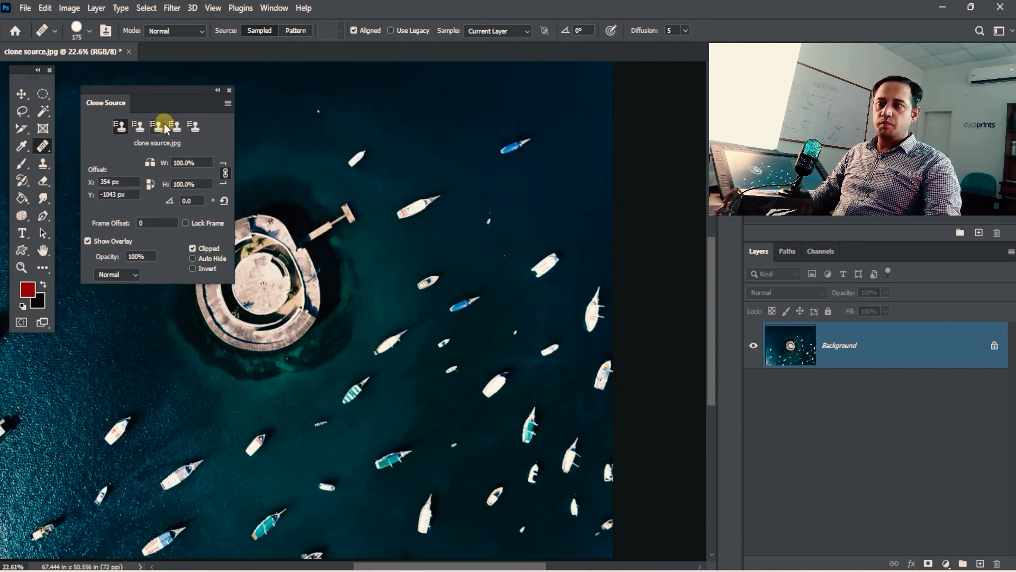
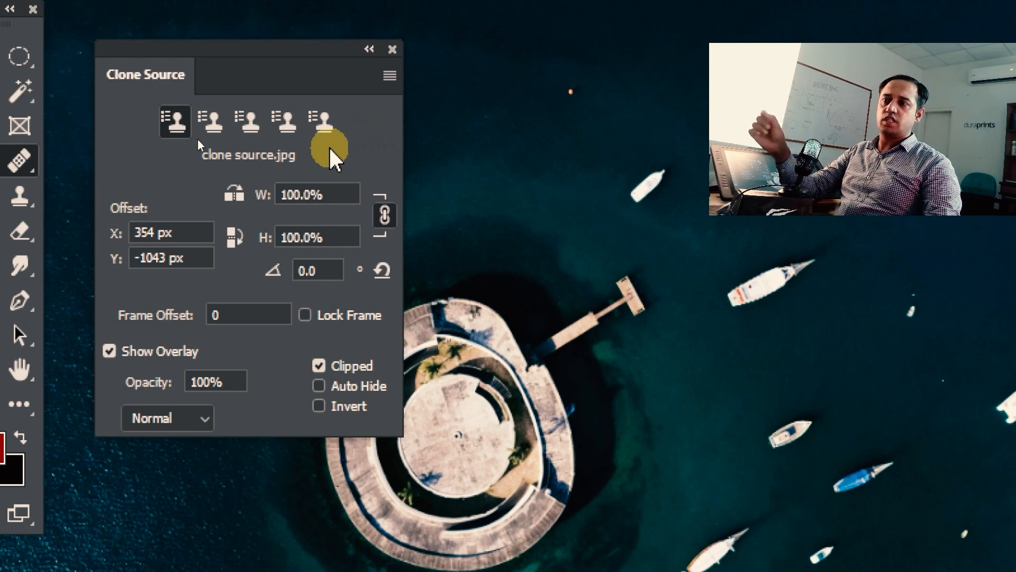
key("4")
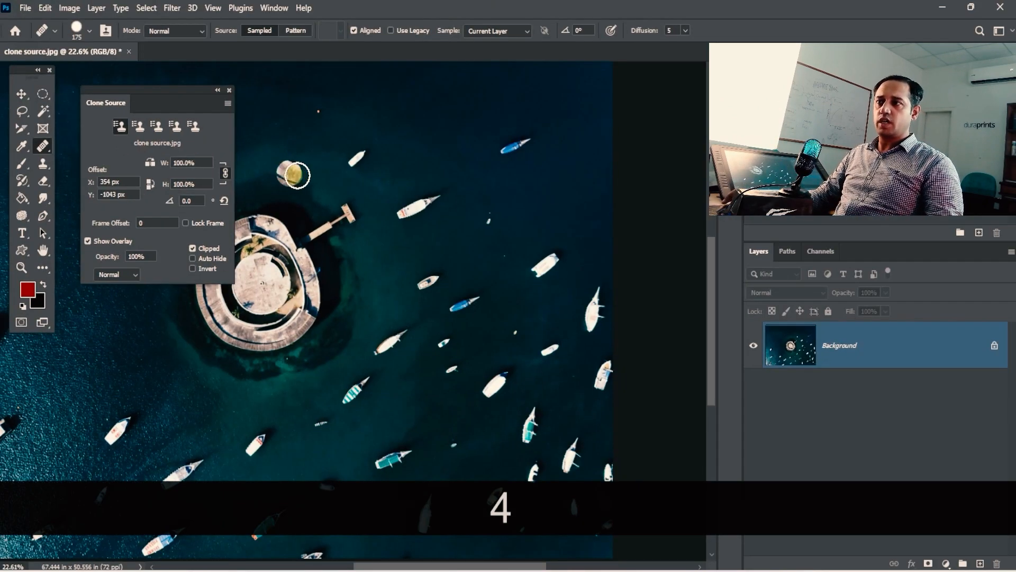
key("space")
mouse_move(522, 216)
left_mouse_down()
mouse_move(583, 170)
mouse_move(548, 251)
left_mouse_up()
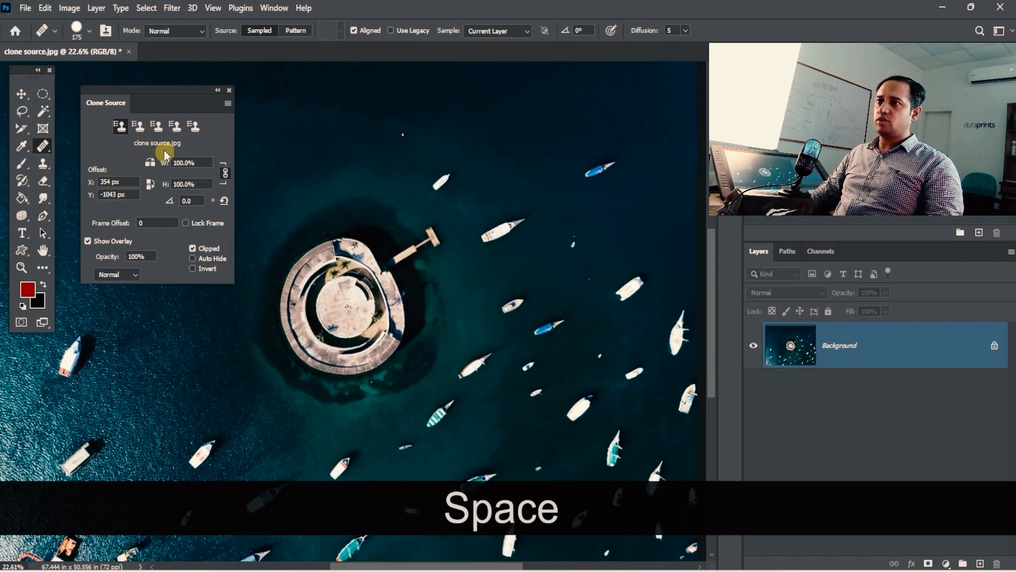
- Sample the green-striped boat southeast of the fort as the second clone source and copy it onto the water north of the fort
left_click(138, 126)
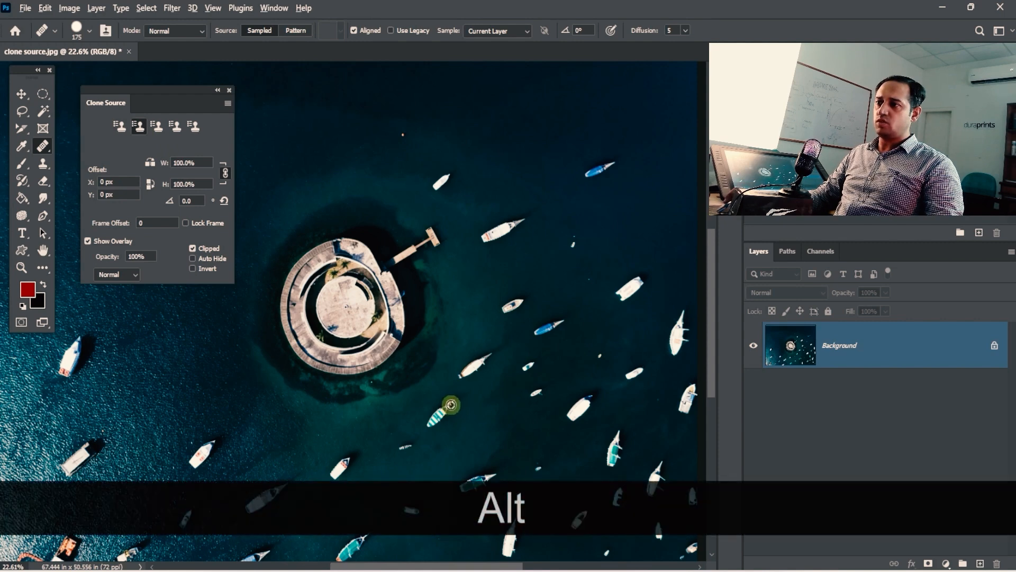
left_click(451, 405, "alt")
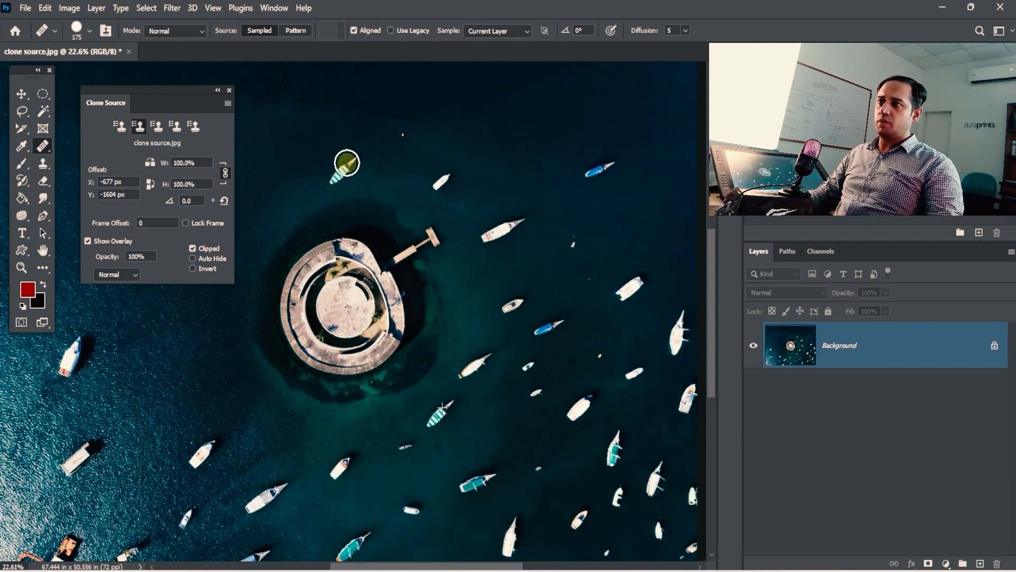
left_click_drag(347, 162, 355, 156)
- Sample the upright teal boat southeast of the fort as the third clone source and copy it onto the water northeast of the fort
left_click(157, 127)
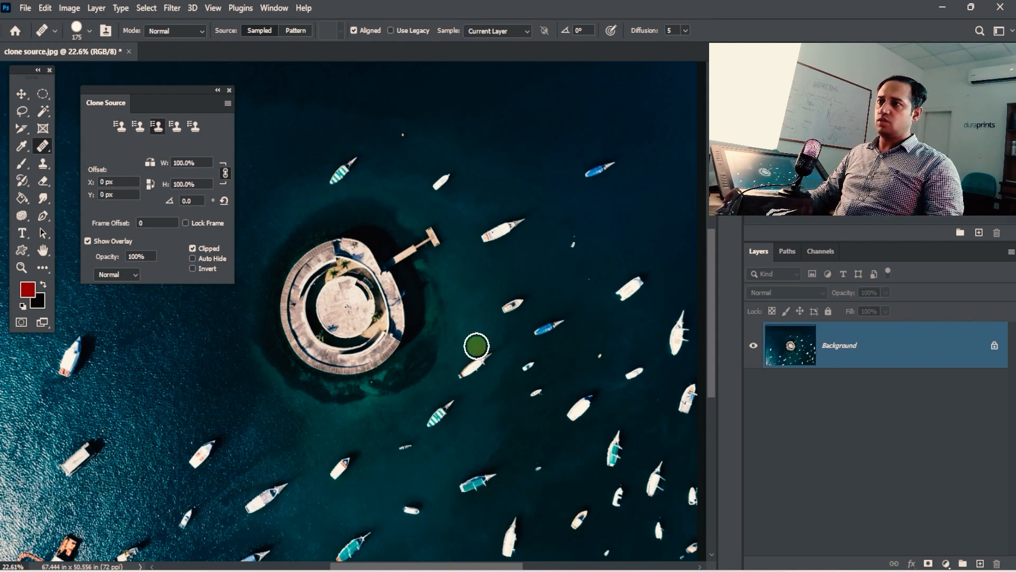
left_click(620, 431, "alt")
mouse_move(534, 127)
left_mouse_down()
mouse_move(533, 159)
mouse_move(529, 138)
left_mouse_up()
mouse_move(545, 268)
left_mouse_down()
mouse_move(594, 222)
mouse_move(537, 191)
mouse_move(537, 230)
mouse_move(501, 234)
mouse_move(465, 217)
left_mouse_up()
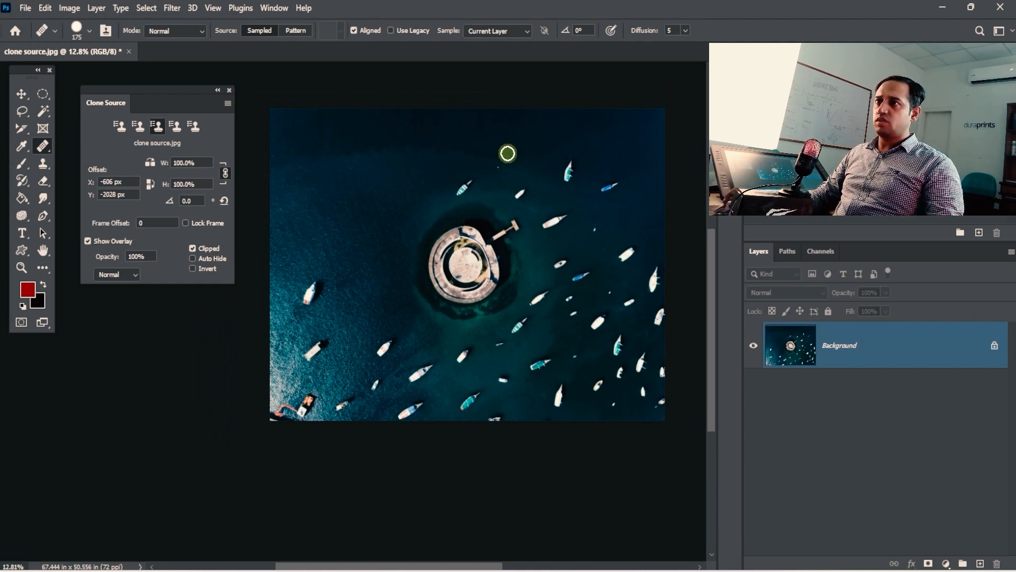
- Turn off Aligned, try repeated copies of the teal boat north of the fort, and undo them
left_click(354, 30)
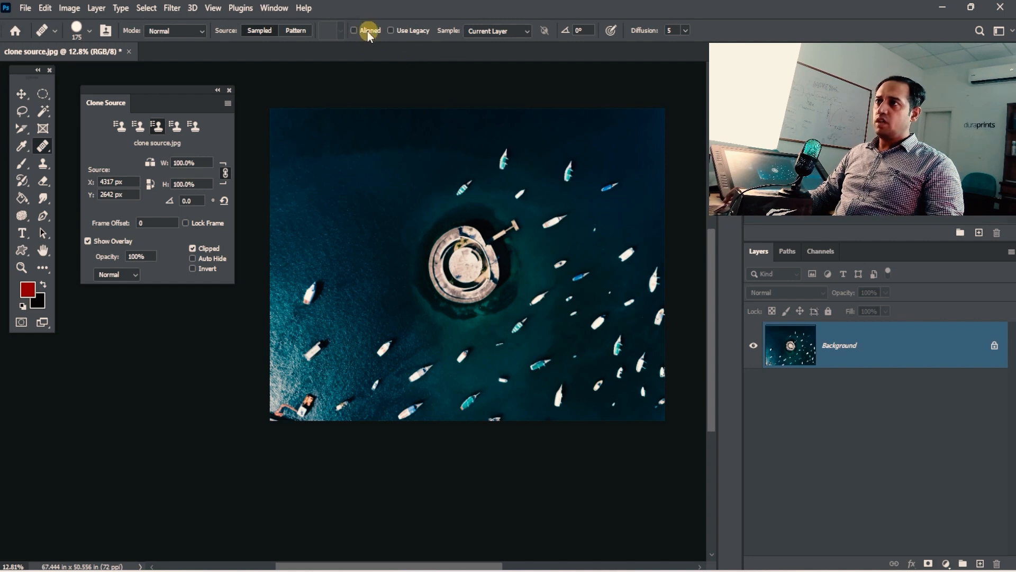
key("ctrl+z")
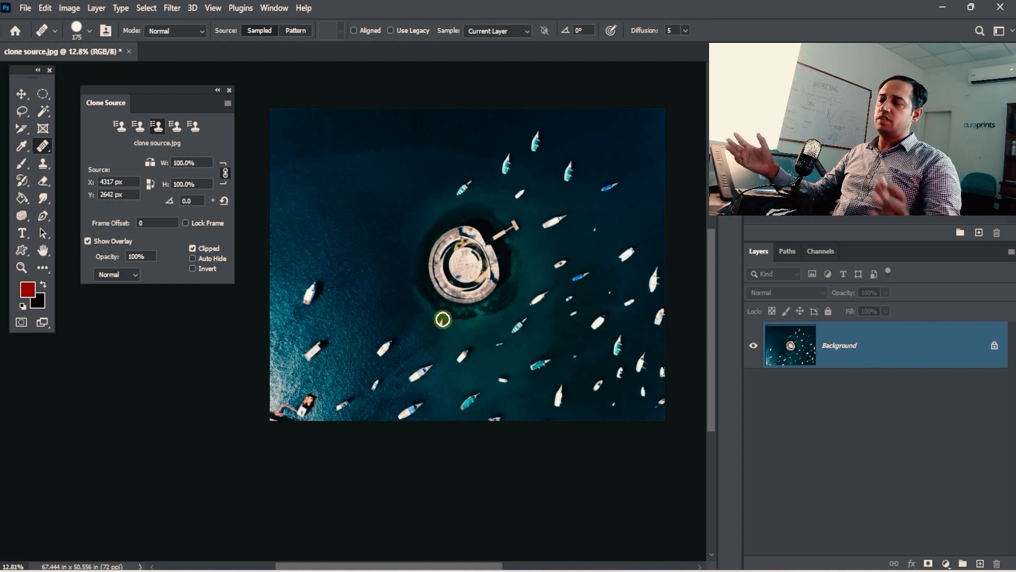
key("ctrl+z")
key("ctrl+z")
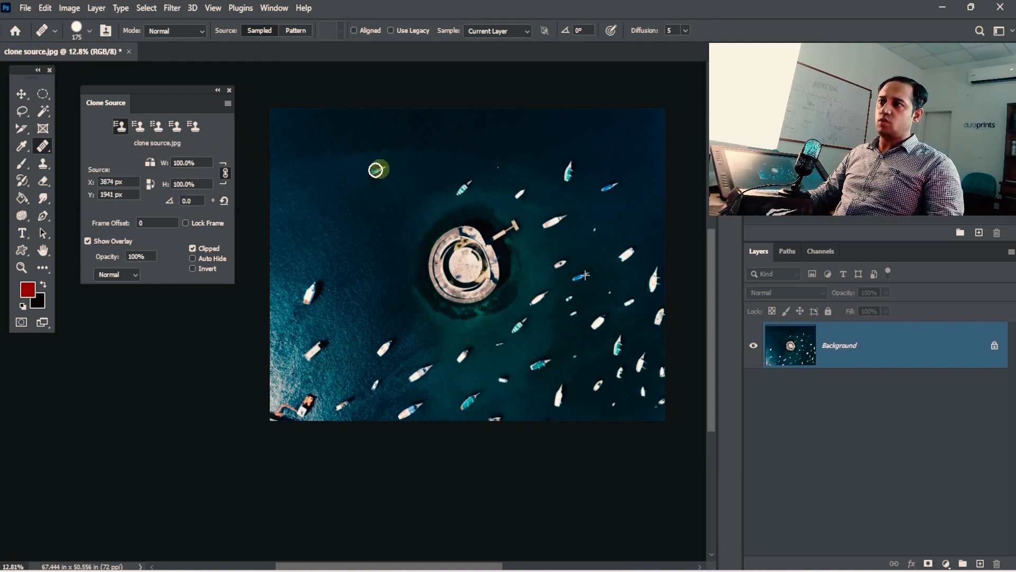
- Copy the blue, striped and teal boats from the first three clone sources onto the water northwest of the fort
left_click(144, 129)
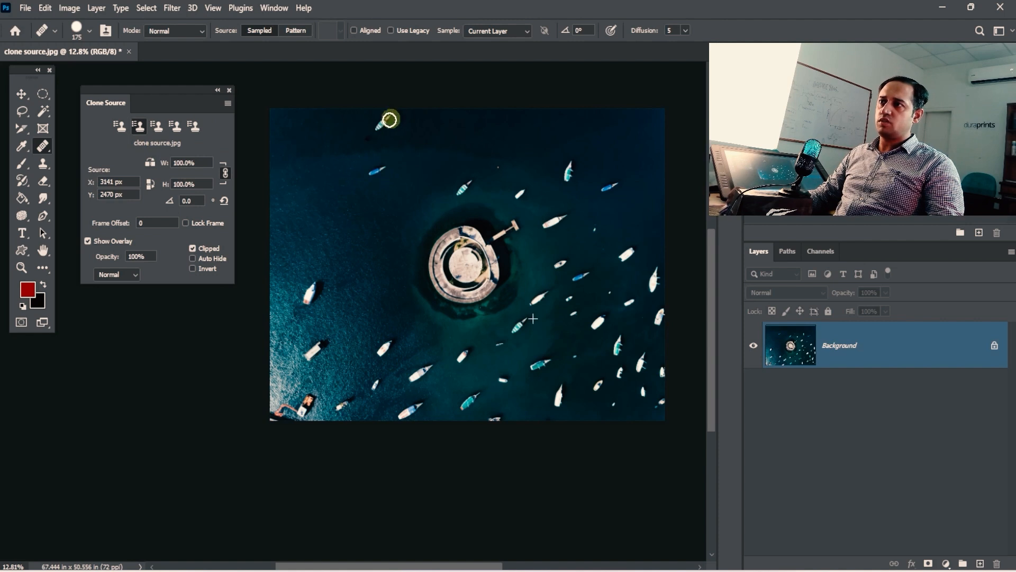
left_click(157, 128)
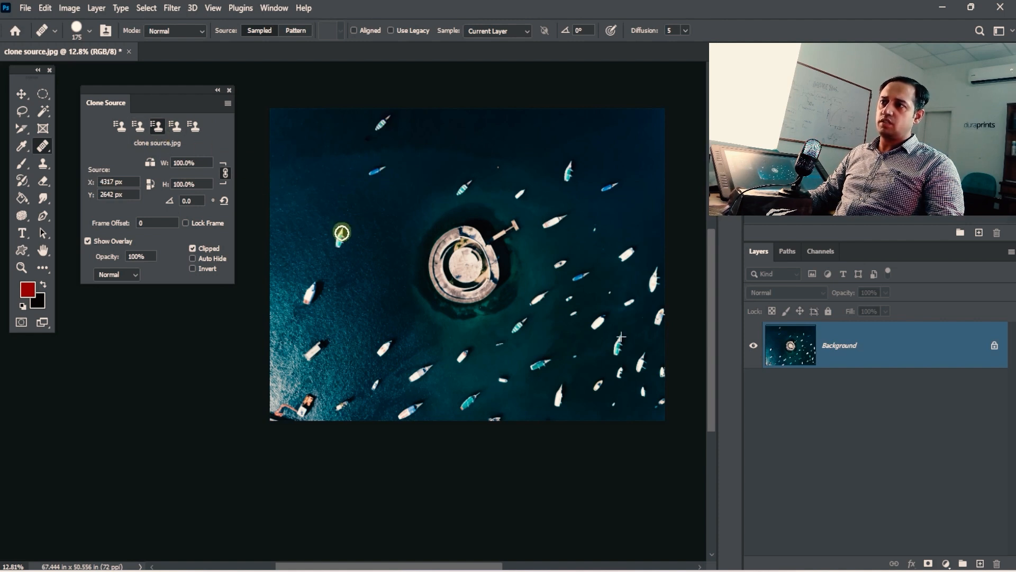
key("ctrl+z")
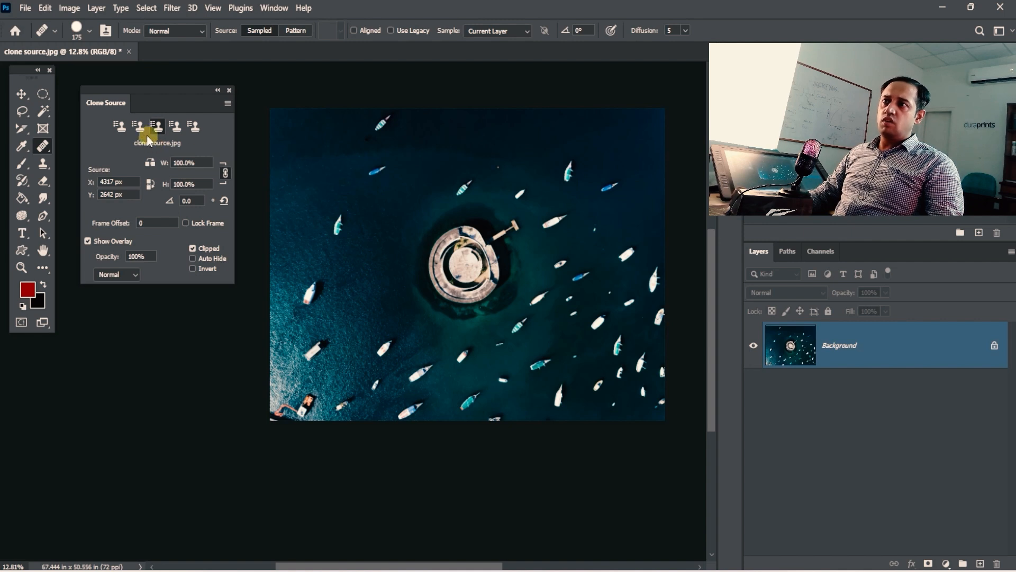
- Copy the blue boat from the first clone source and the striped boat from the second onto the water west of the fort
left_click(120, 126)
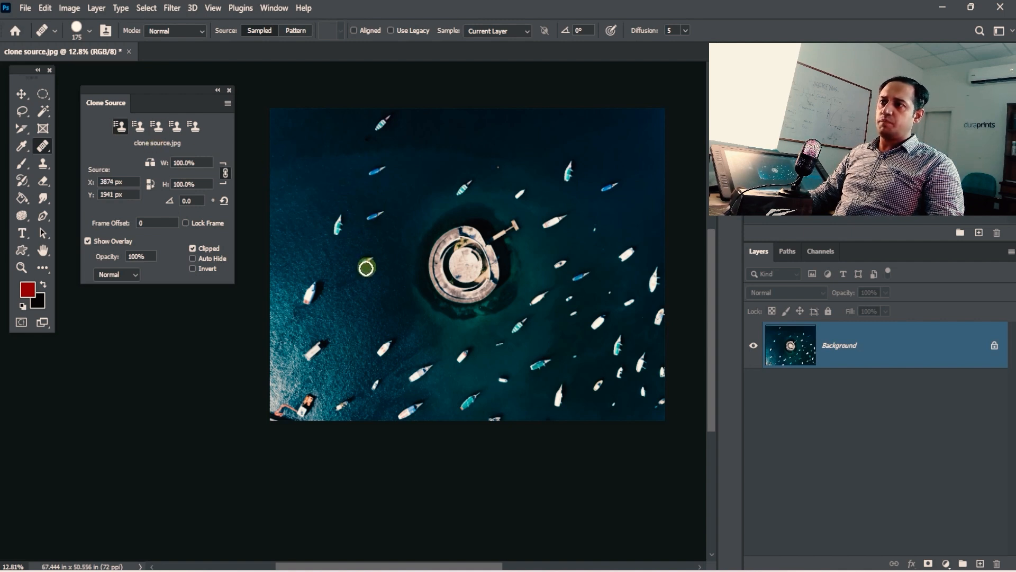
left_click(138, 126)
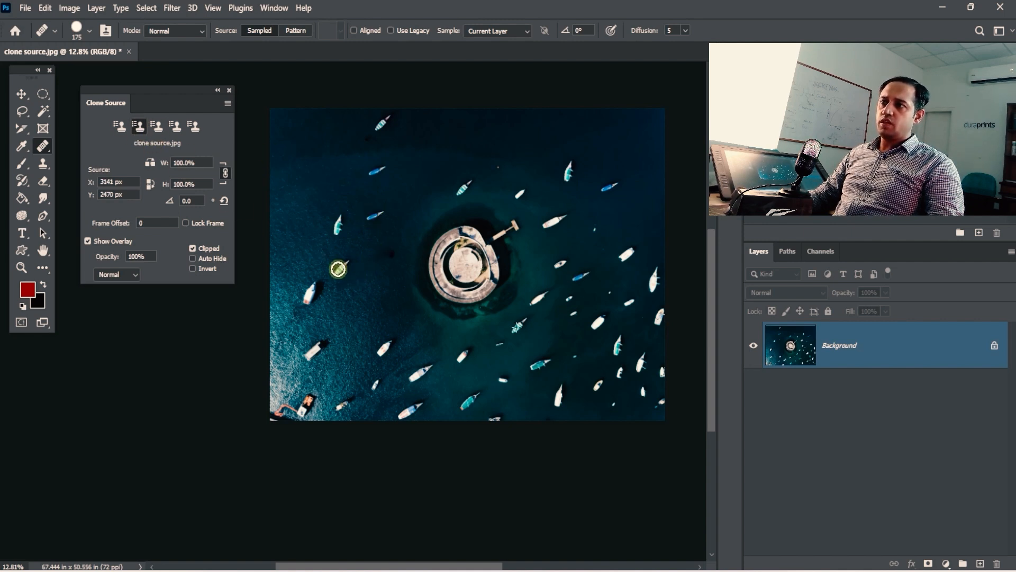
key("ctrl+z")
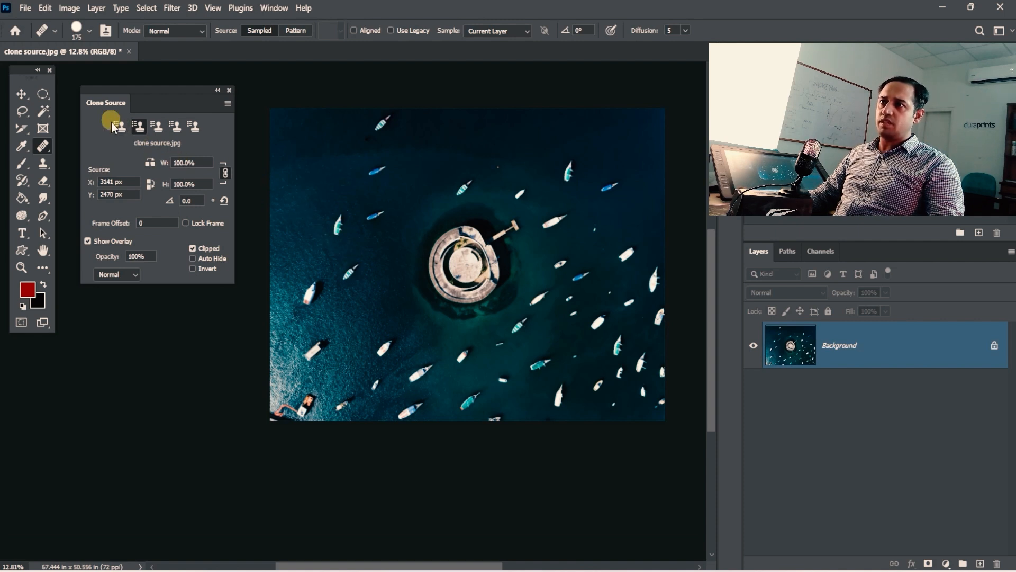
- Copy the teal boat from the third clone source just west of the fort, and undo the stray blue boat copy
left_click(156, 127)
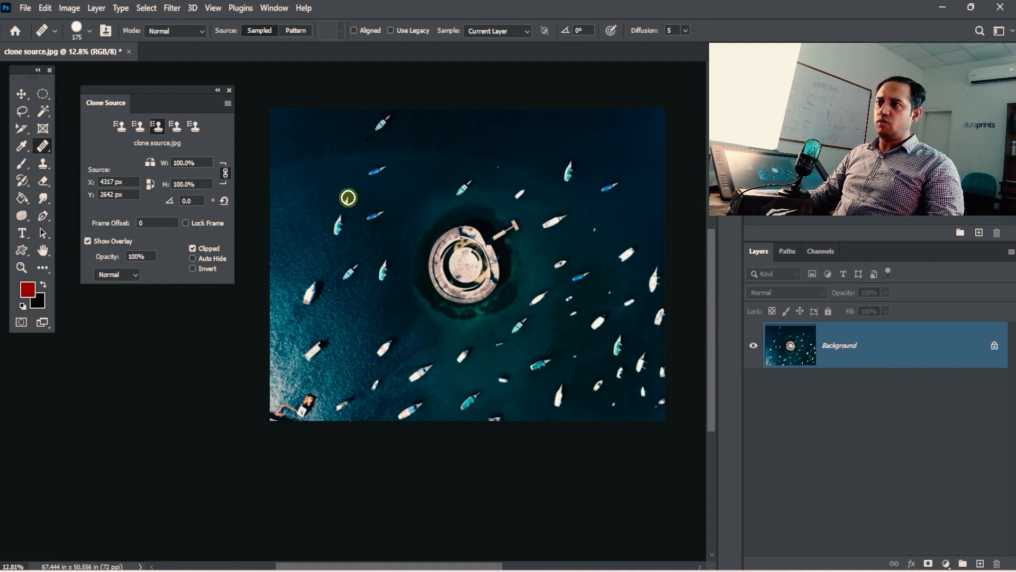
left_click(129, 130)
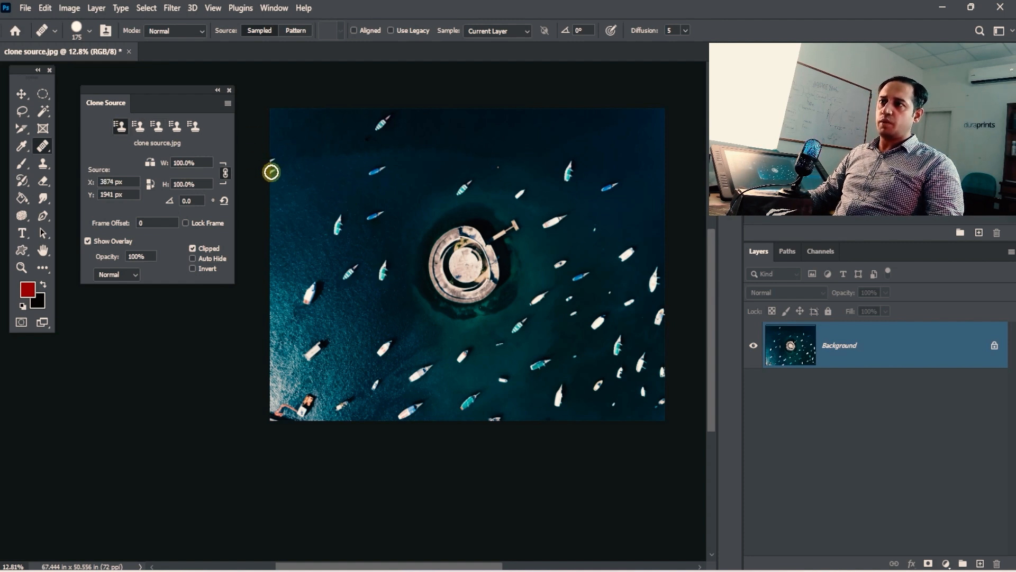
key("ctrl+z")
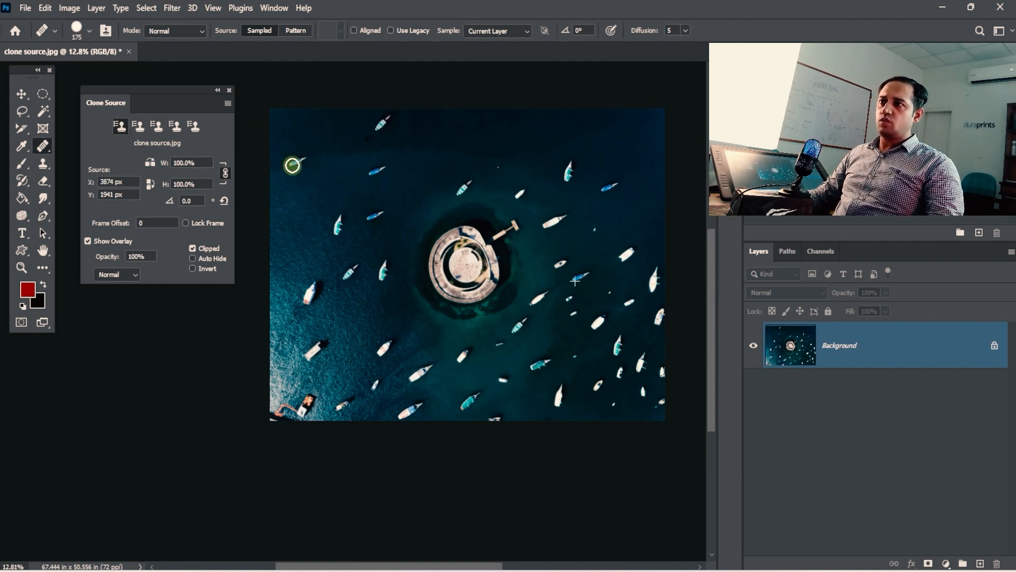
left_click(152, 128)
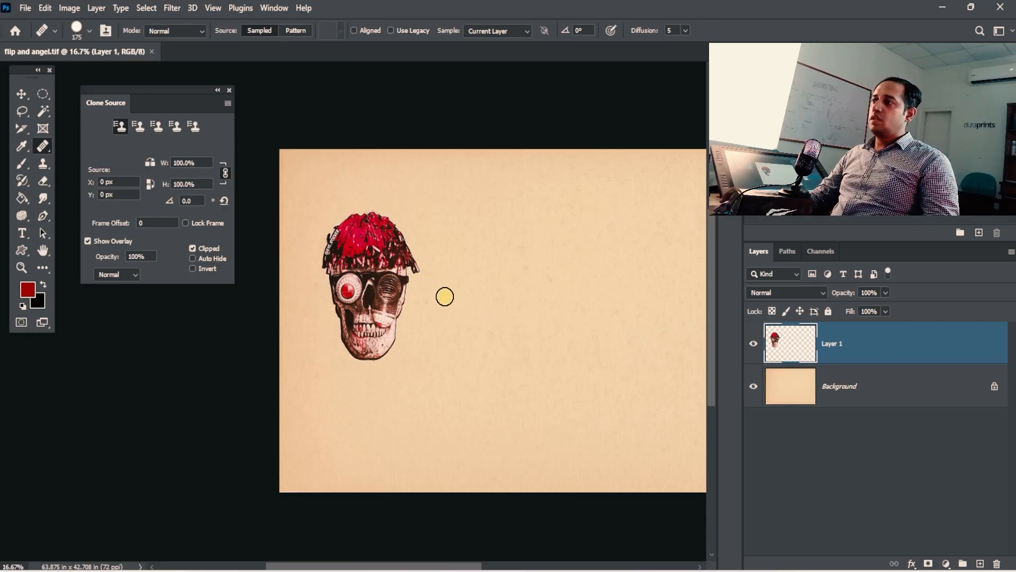
- In flip and angel.tif, check Layer 1's visibility and sample the skull's red hair as the first clone source
left_click_drag(501, 300, 504, 238)
left_click(757, 347)
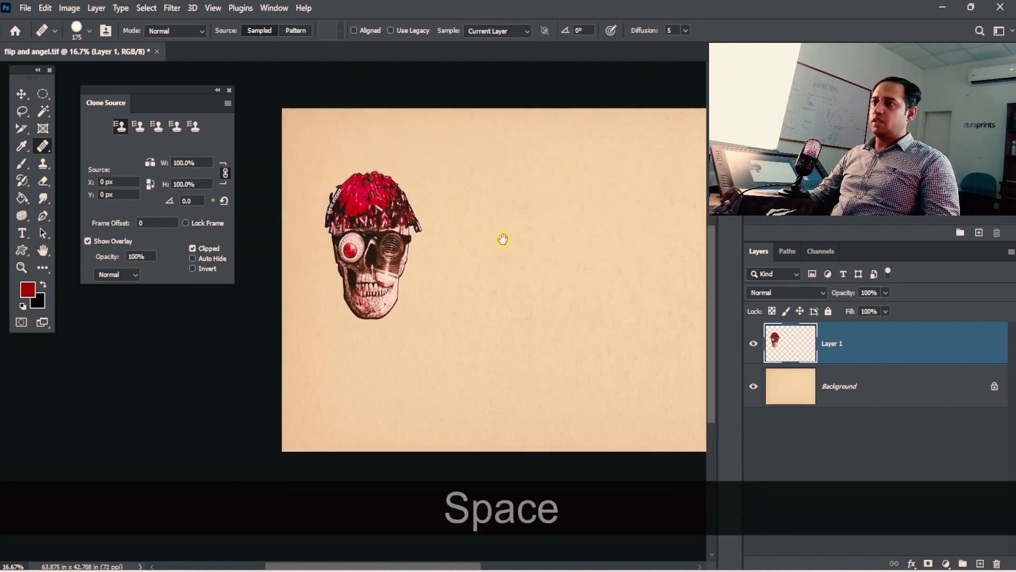
left_click_drag(443, 256, 409, 282)
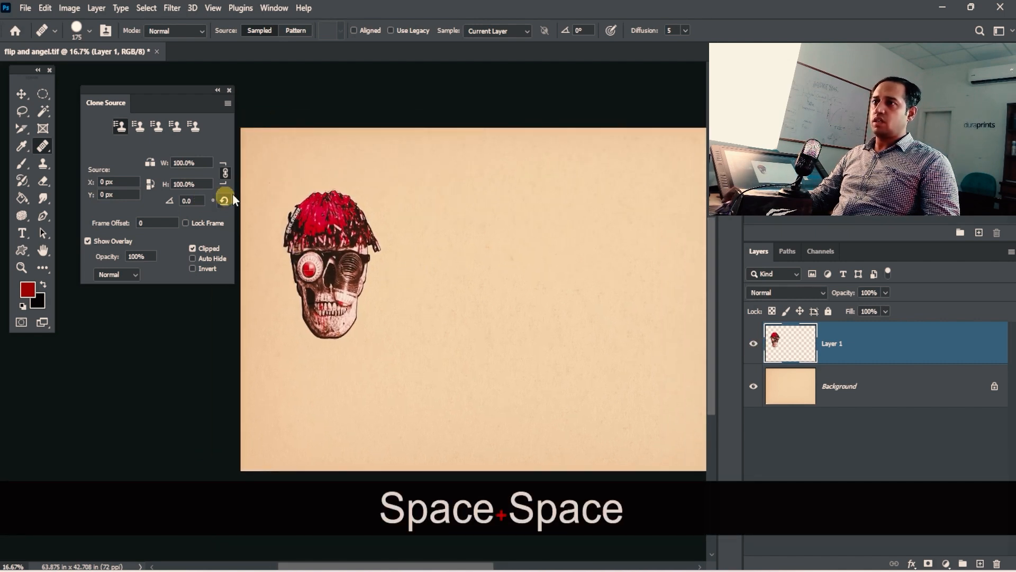
left_click(331, 229, "alt")
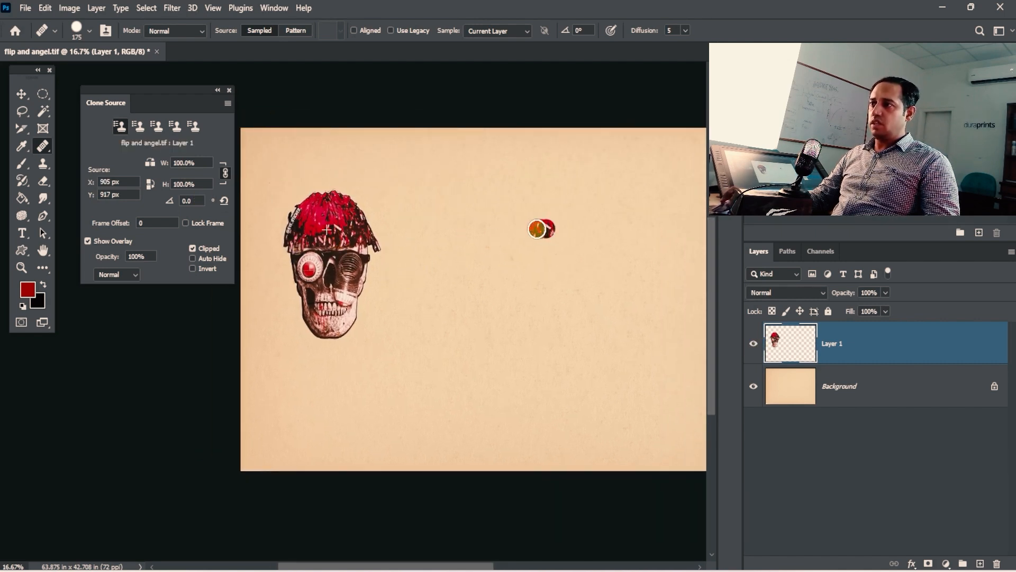
- Paint a copy of the skull beside the original, enlarging the Healing Brush to 400
mouse_move(537, 228)
left_mouse_down()
mouse_move(524, 245)
mouse_move(523, 194)
mouse_move(529, 275)
mouse_move(560, 203)
mouse_move(498, 257)
mouse_move(534, 321)
mouse_move(571, 242)
mouse_move(553, 323)
mouse_move(512, 282)
mouse_move(518, 207)
mouse_move(558, 204)
mouse_move(573, 256)
mouse_move(530, 309)
mouse_move(509, 212)
mouse_move(549, 214)
mouse_move(543, 328)
mouse_move(503, 247)
mouse_move(559, 214)
mouse_move(569, 286)
mouse_move(500, 303)
left_mouse_up()
key("bracketright")
key("bracketright")
key("bracketright")
key("bracketright")
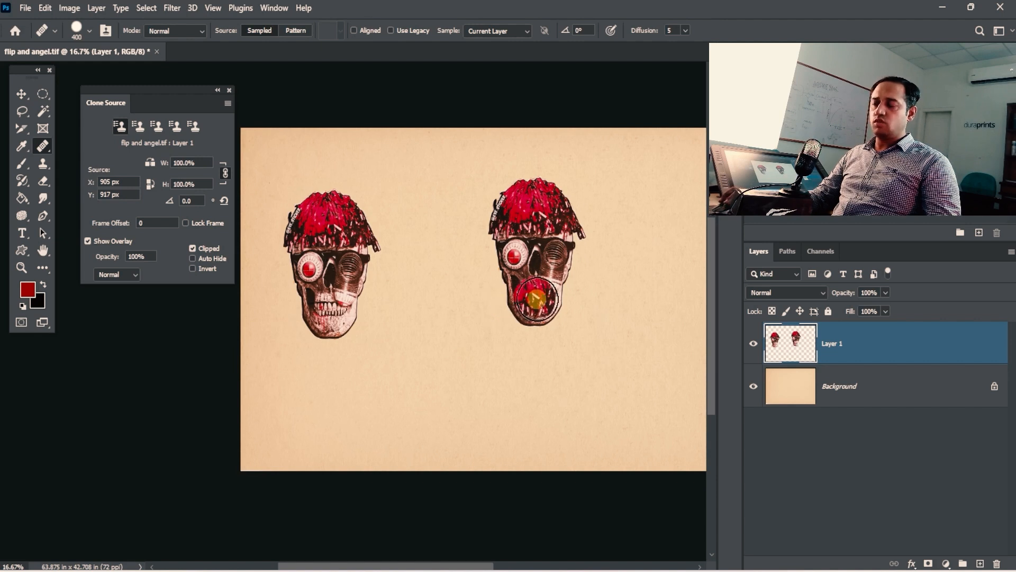
- Try another skull copy near the canvas's east edge, and undo all the painted skull copies
key("space")
left_click_drag(620, 256, 484, 248)
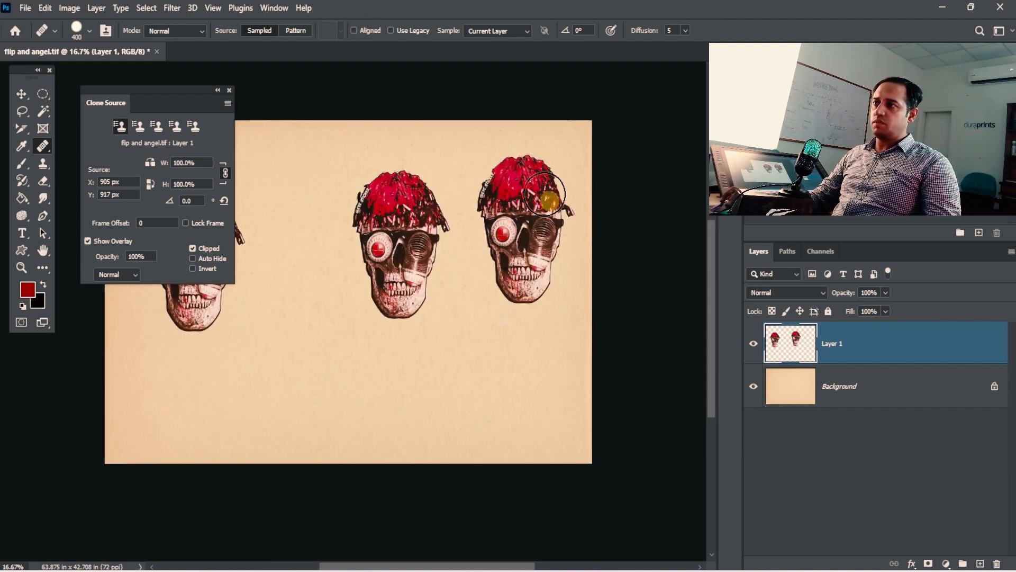
key("ctrl+z")
key("ctrl+z")
key("space")
left_click_drag(446, 261, 515, 247)
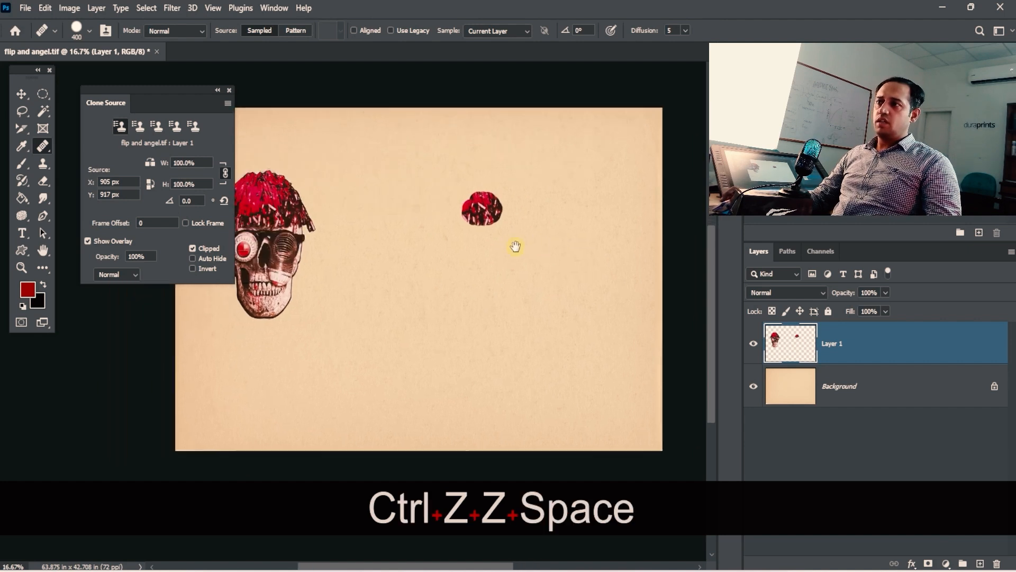
key("ctrl+z")
key("space")
left_click_drag(430, 234, 464, 252)
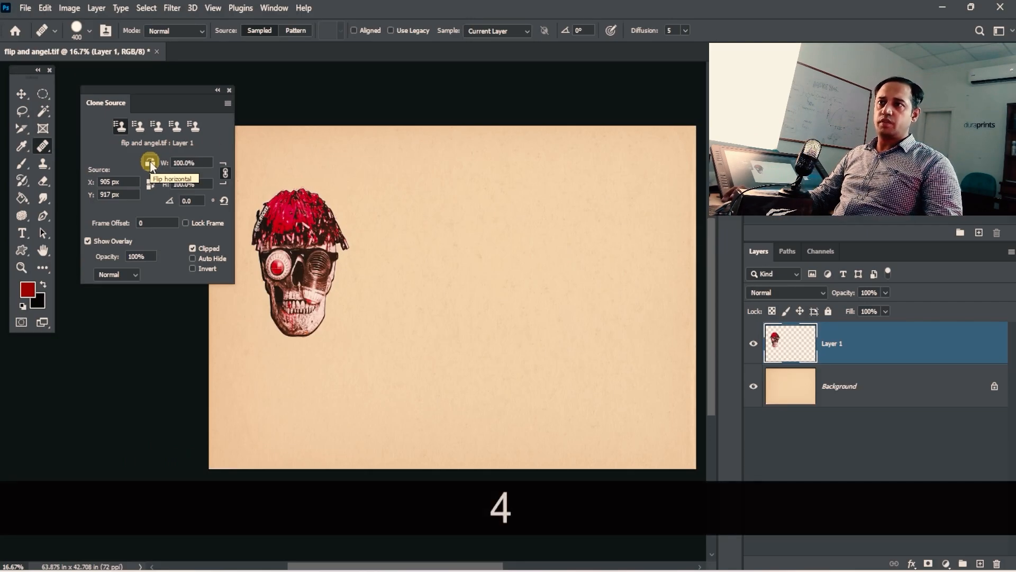
- Flip the clone source horizontally, paint a mirrored skull beside the original, and undo the painted copy
left_click(151, 164)
mouse_move(394, 262)
left_mouse_down()
mouse_move(424, 238)
mouse_move(413, 253)
mouse_move(427, 255)
mouse_move(425, 222)
mouse_move(407, 272)
mouse_move(412, 317)
mouse_move(455, 242)
mouse_move(443, 213)
mouse_move(412, 263)
mouse_move(422, 332)
mouse_move(455, 262)
mouse_move(422, 201)
mouse_move(396, 289)
mouse_move(435, 310)
mouse_move(451, 210)
mouse_move(400, 275)
mouse_move(427, 335)
mouse_move(451, 236)
mouse_move(421, 229)
mouse_move(443, 304)
mouse_move(466, 321)
left_mouse_up()
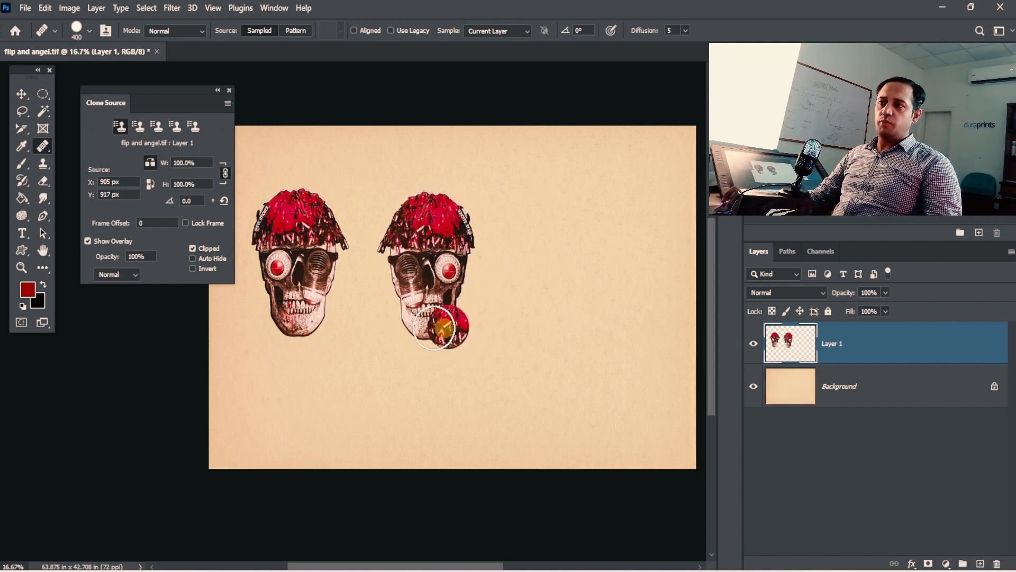
key("ctrl+z")
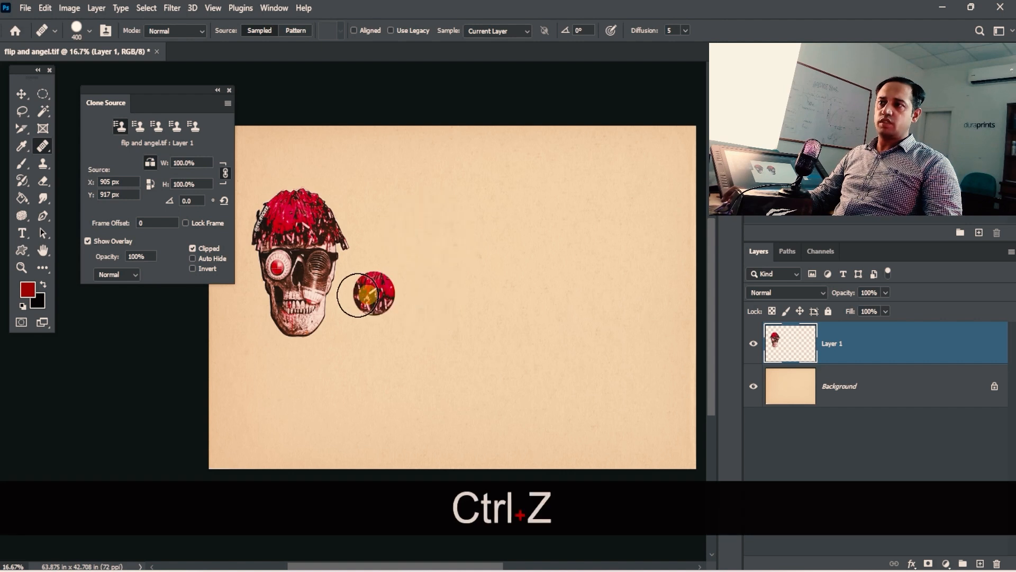
- Scale the skull on Layer 1 down to 71.75% and move it slightly higher on the canvas
key("ctrl+t")
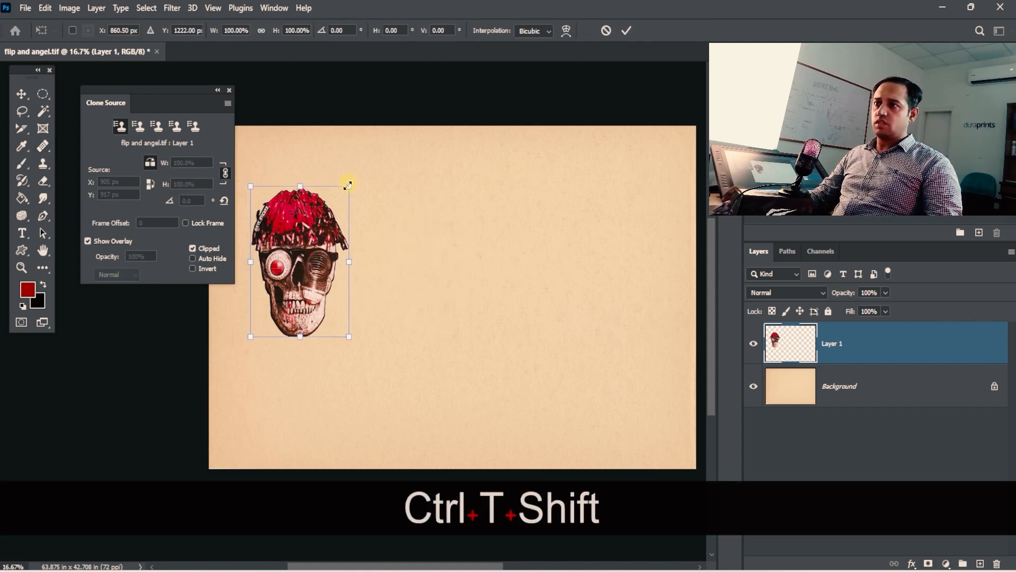
mouse_move(348, 183)
left_mouse_down()
mouse_move(320, 220)
mouse_move(401, 198)
mouse_move(348, 174)
mouse_move(327, 183)
left_mouse_up()
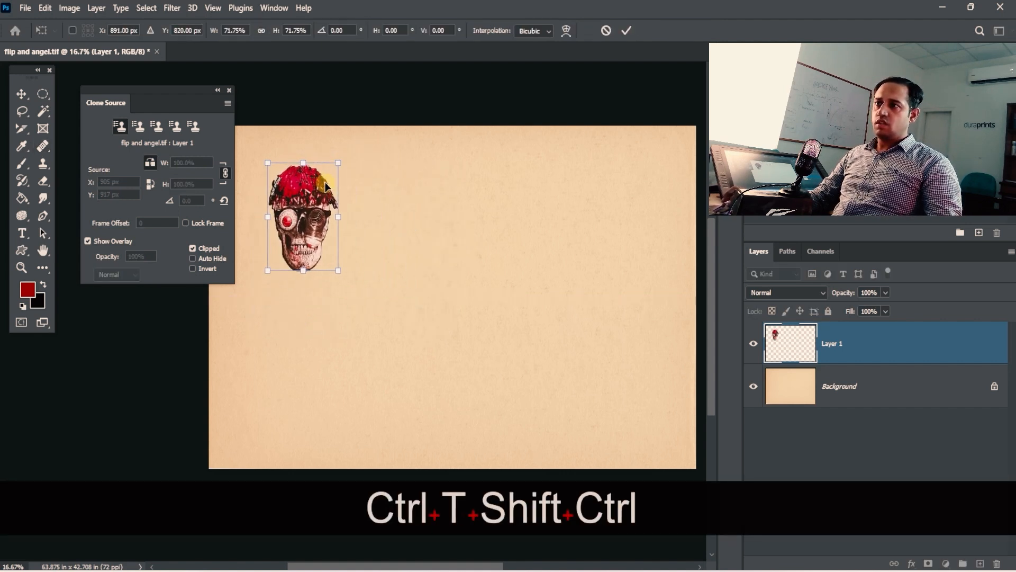
double_click(328, 183)
left_click(328, 183)
key("ctrl+z")
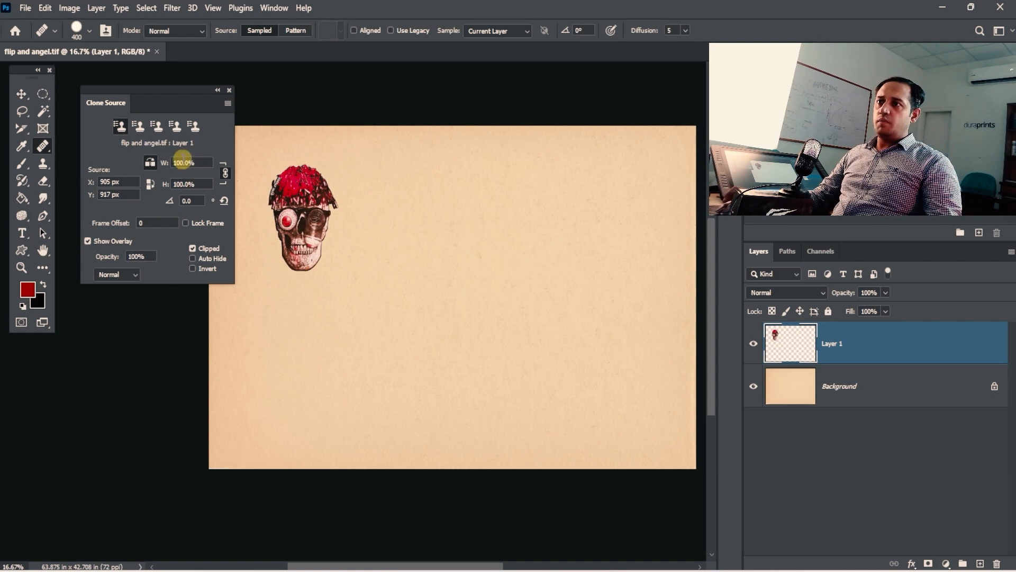
- Flip the clone source vertically, sample the skull's chin, paint an upside-down copy below the skull, and undo it
left_click(151, 185)
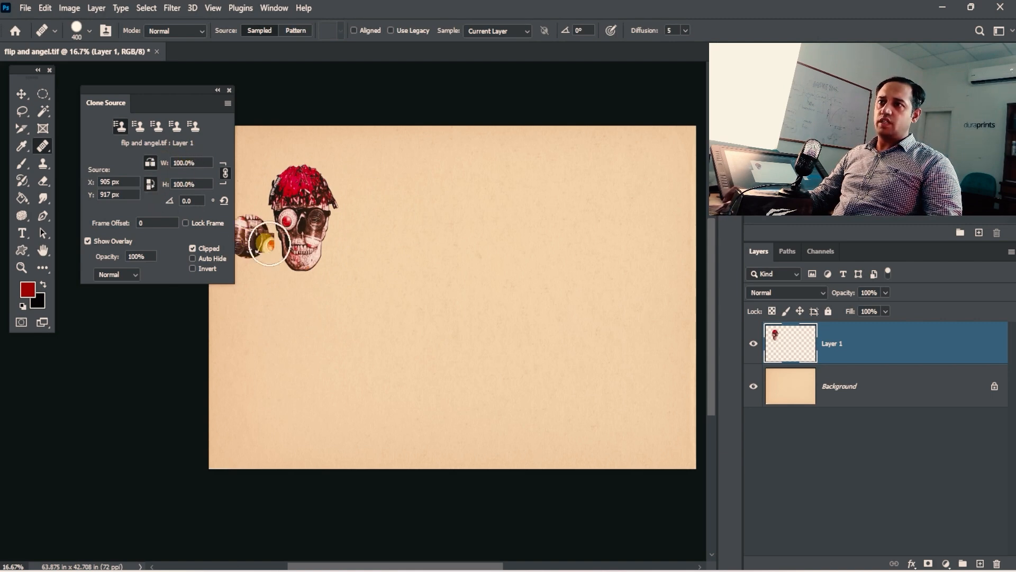
key("4")
key("4")
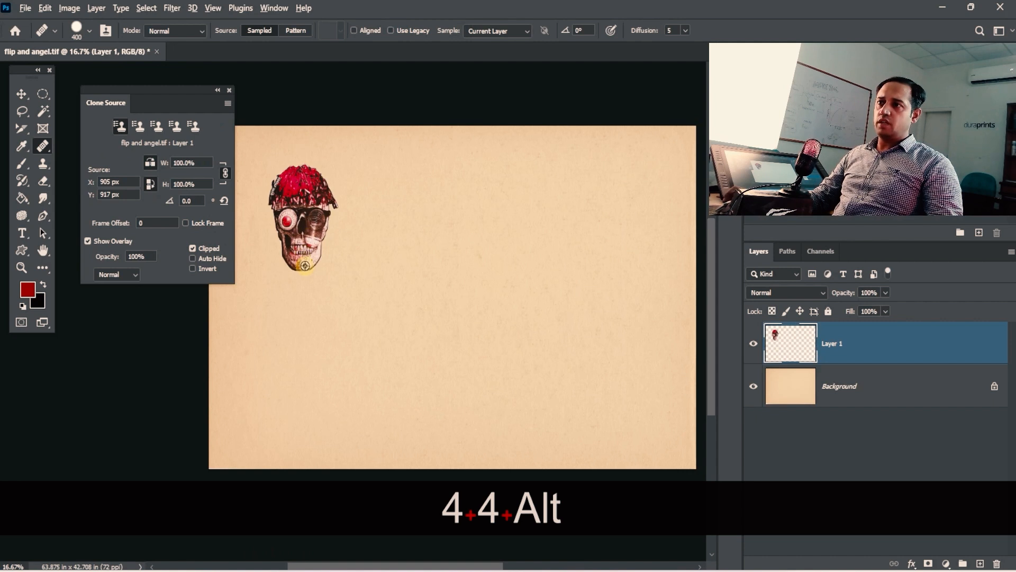
left_click(305, 264, "alt")
mouse_move(297, 318)
left_mouse_down()
mouse_move(312, 341)
mouse_move(292, 359)
mouse_move(294, 385)
mouse_move(320, 343)
mouse_move(327, 389)
mouse_move(288, 386)
mouse_move(290, 415)
mouse_move(319, 355)
mouse_move(303, 328)
mouse_move(328, 391)
mouse_move(271, 379)
mouse_move(307, 404)
left_mouse_up()
key("ctrl+z")
key("ctrl+z")
key("ctrl+z")
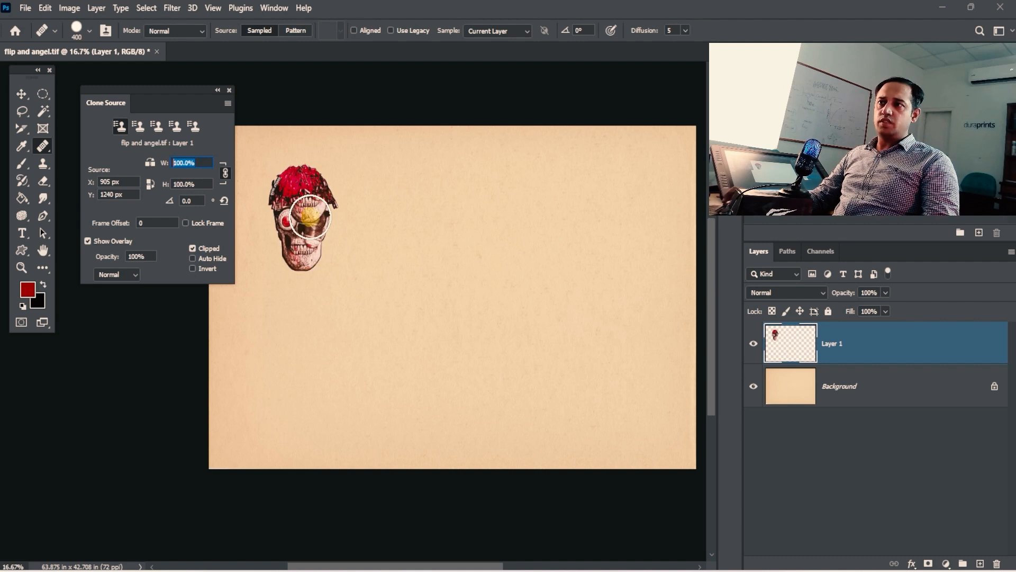
- Set the clone source width and height to 50%, paint two half-size skull copies beside the original, and undo them
type("50")
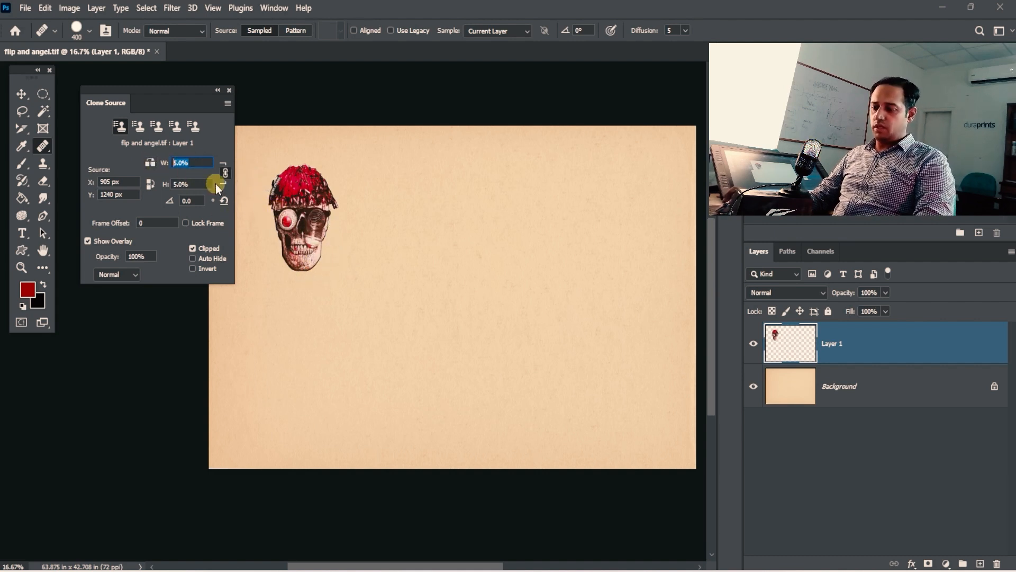
key("Tab")
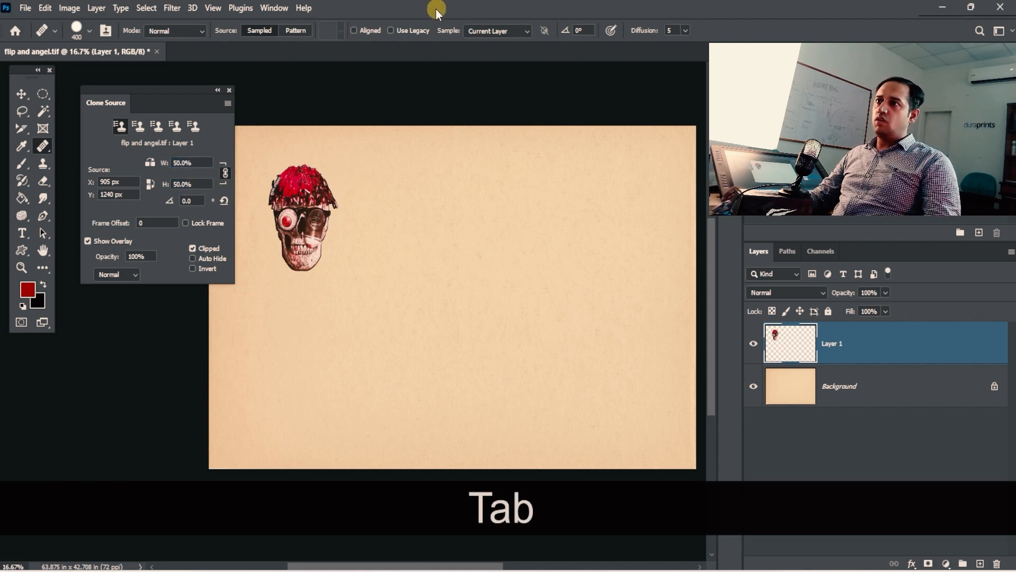
left_click_drag(405, 192, 419, 204)
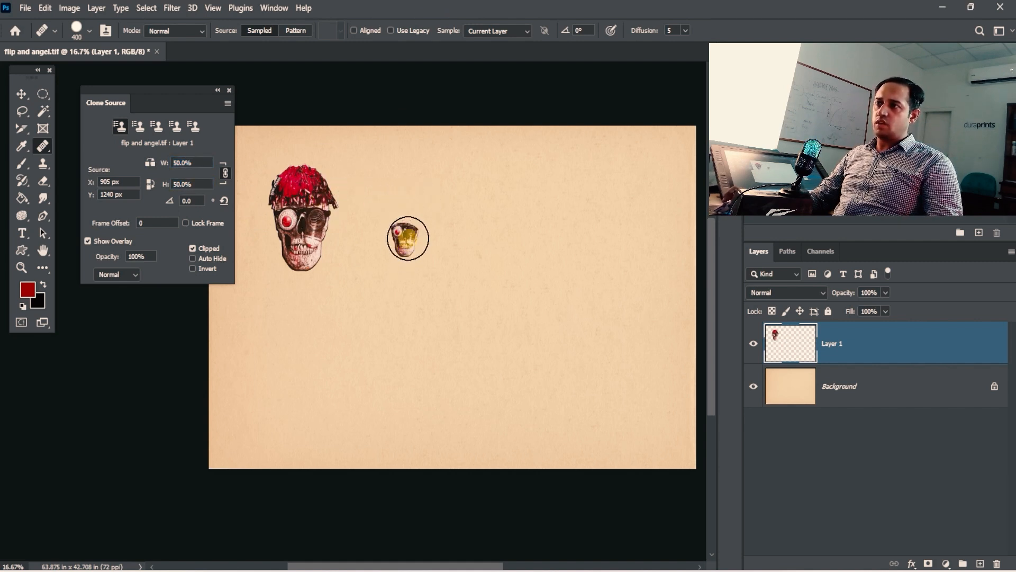
mouse_move(403, 247)
left_mouse_down()
mouse_move(407, 214)
mouse_move(422, 221)
mouse_move(410, 246)
mouse_move(404, 212)
mouse_move(422, 227)
left_mouse_up()
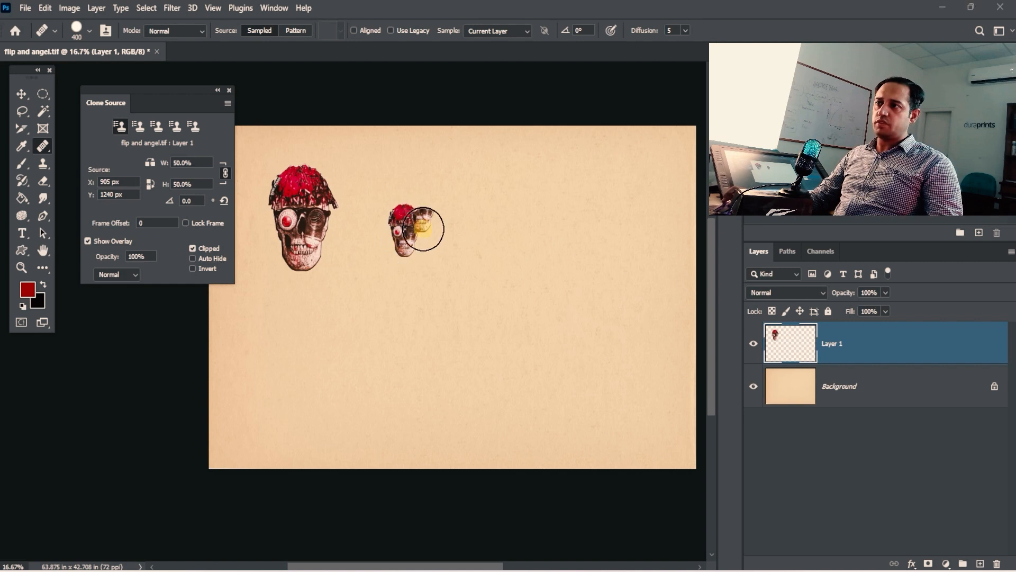
left_click_drag(483, 241, 478, 220)
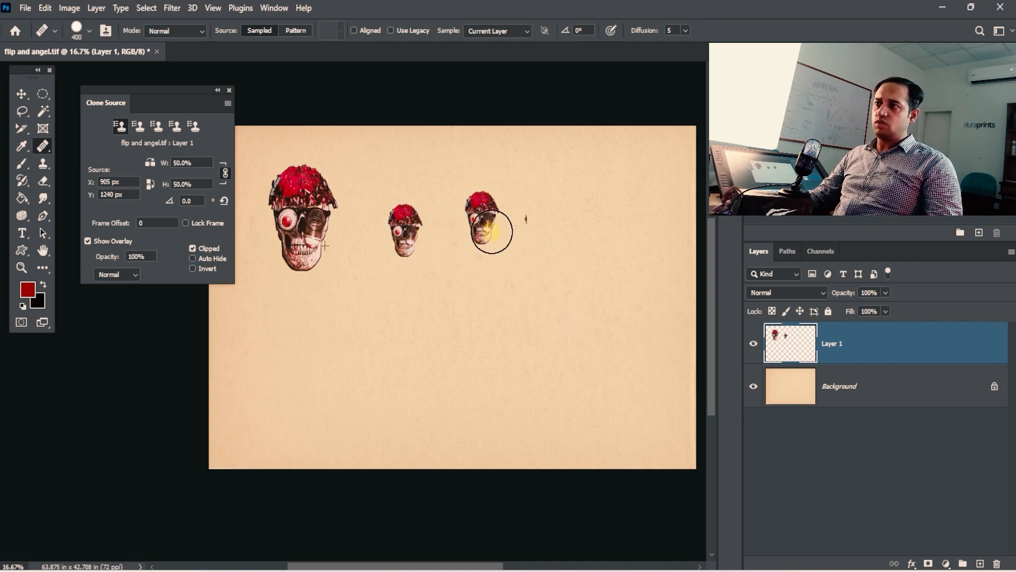
key("ctrl+z")
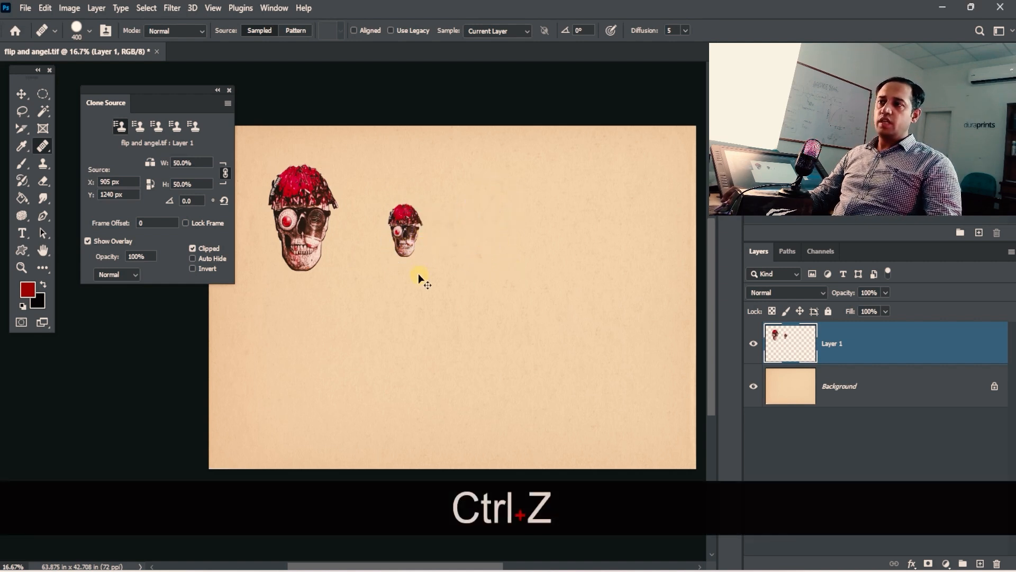
key("ctrl+z")
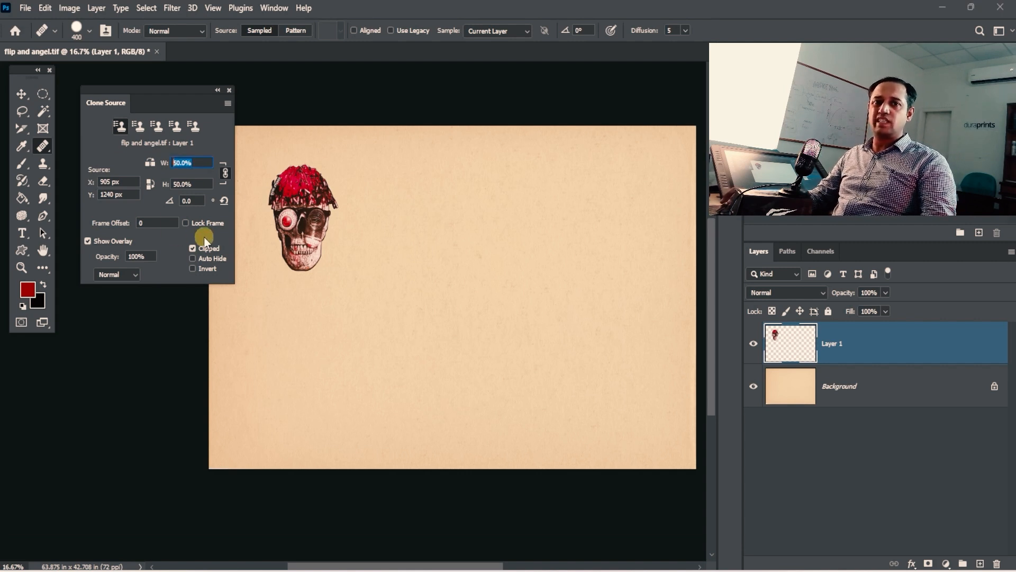
- Set the clone source scale to 150%, paint an enlarged skull copy beside the original, and undo it
type("10")
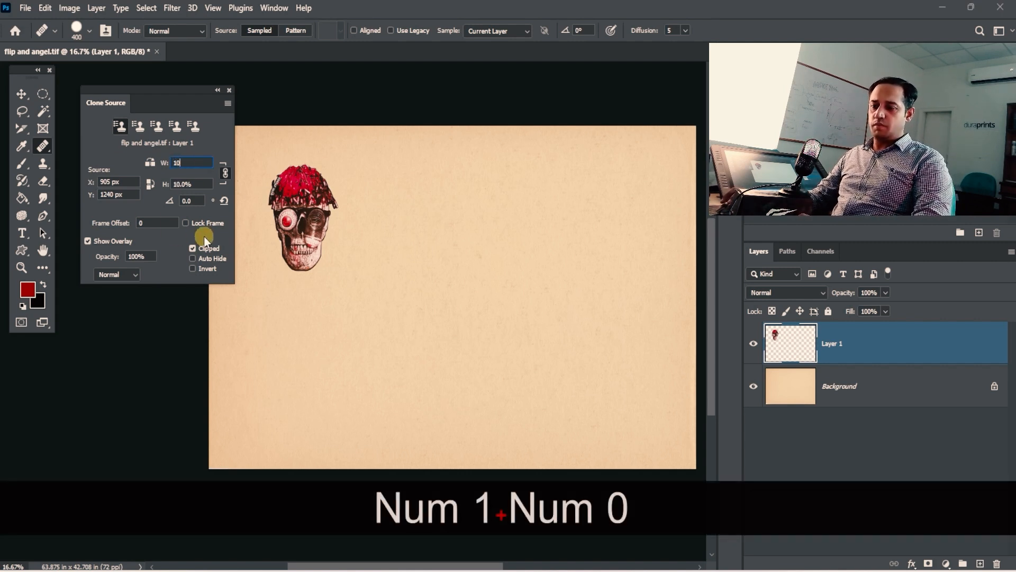
key("BackSpace")
type("50")
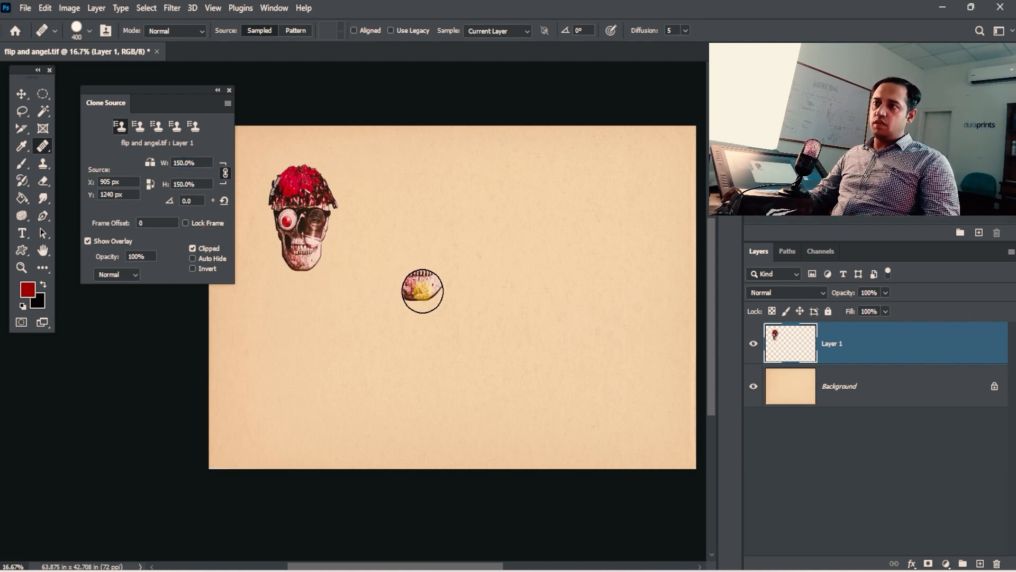
mouse_move(422, 293)
left_mouse_down()
mouse_move(405, 224)
mouse_move(427, 179)
mouse_move(465, 207)
mouse_move(436, 292)
mouse_move(434, 206)
mouse_move(438, 254)
mouse_move(406, 183)
mouse_move(447, 167)
mouse_move(473, 219)
mouse_move(398, 180)
left_mouse_up()
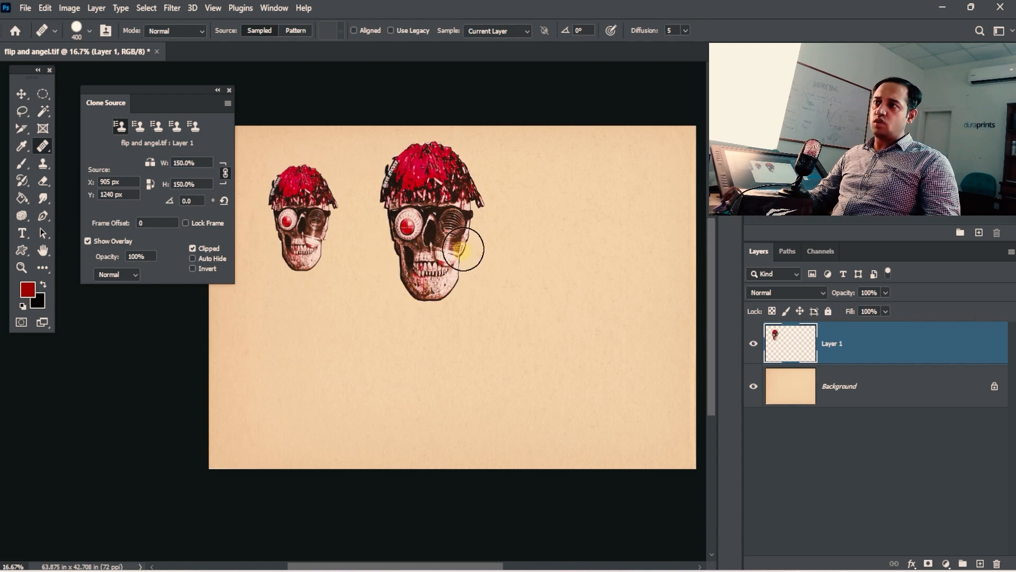
key("ctrl+z")
key("ctrl+z")
key("ctrl+z")
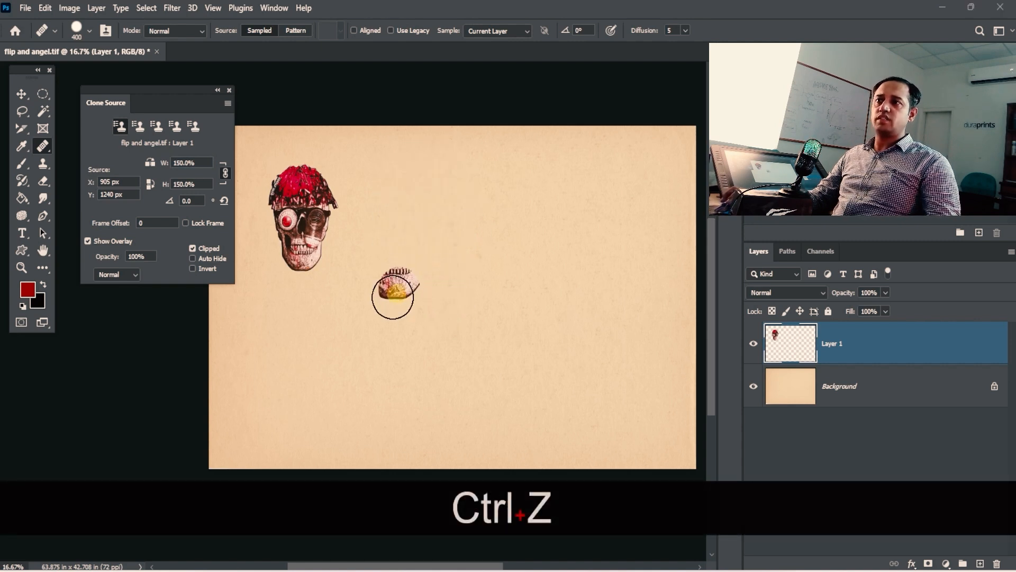
key("ctrl+z")
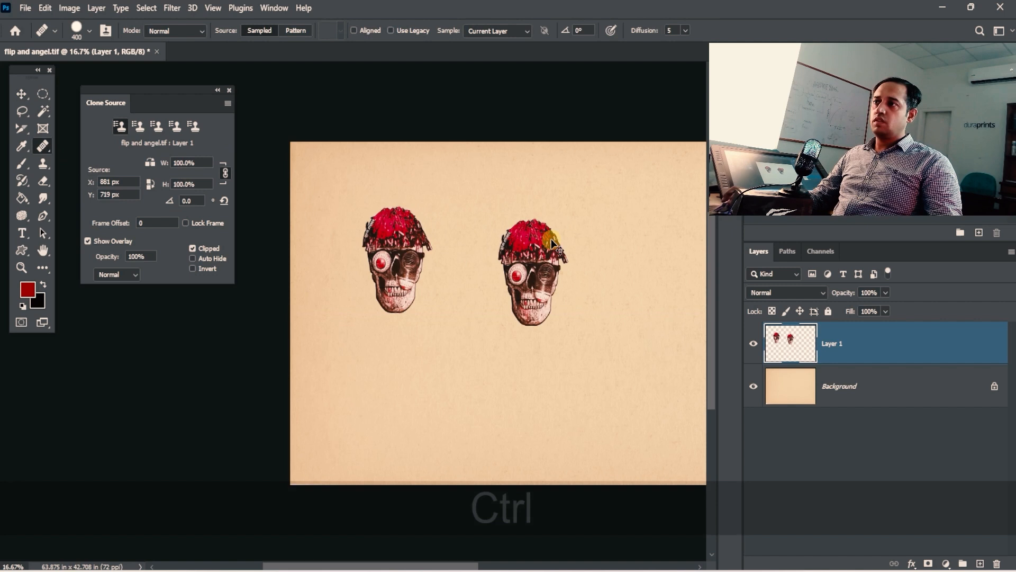
- Undo the full-size skull copy, and try another copy sampled from the skull's red hair before undoing that one too
key("ctrl+z")
key("ctrl+z")
key("ctrl+z")
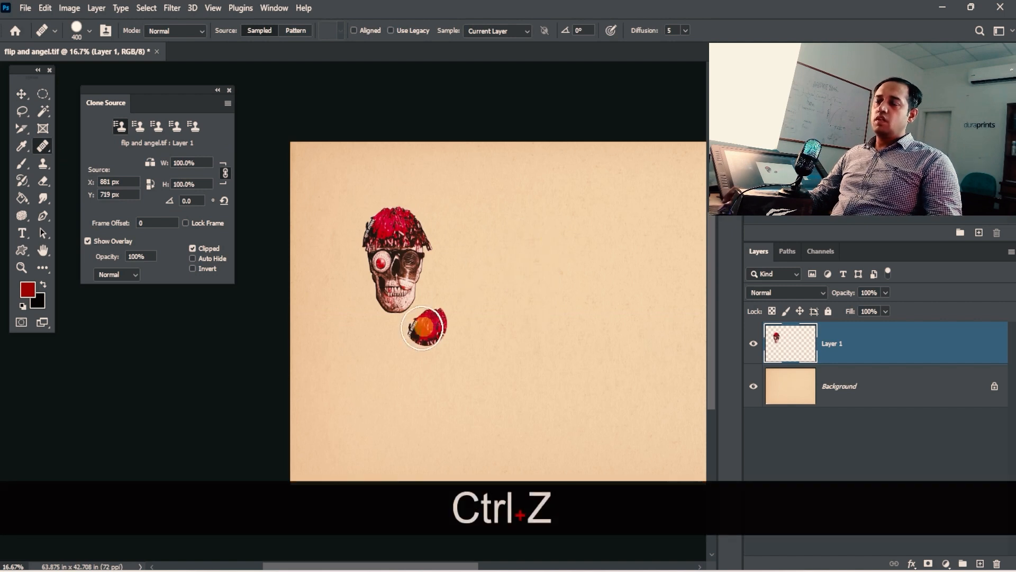
key("ctrl+z")
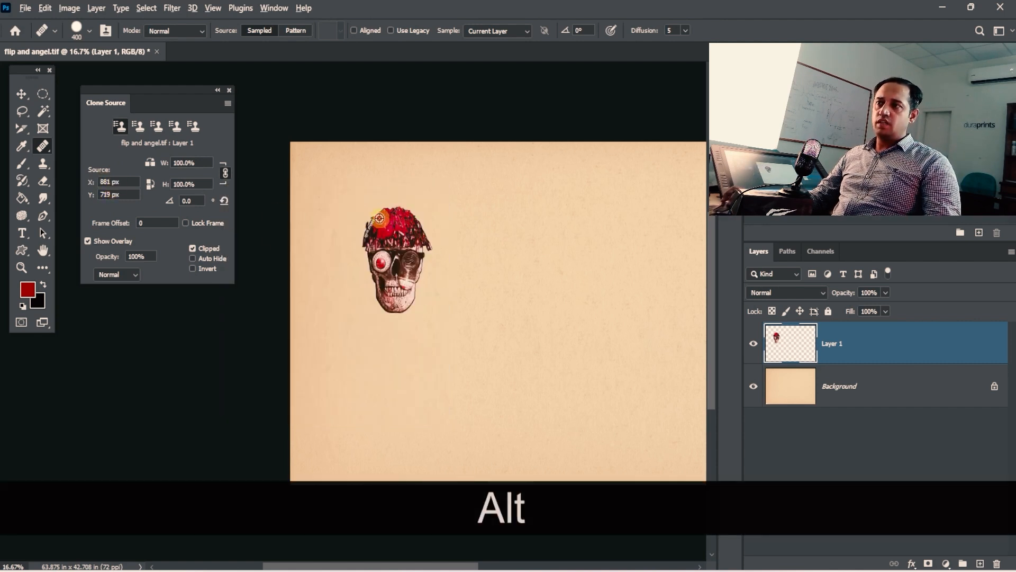
mouse_move(563, 249)
left_mouse_down()
mouse_move(534, 276)
mouse_move(562, 255)
mouse_move(553, 273)
left_mouse_up()
key("ctrl+z")
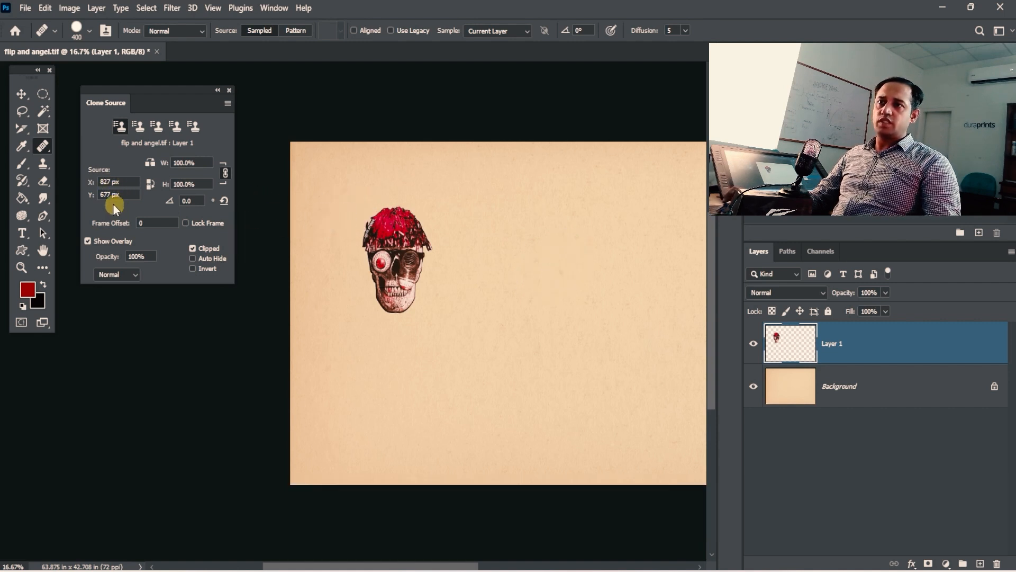
- Sample the skull's lower jaw as the clone source, paint a copy beside the original, and undo the copy
left_click(107, 199)
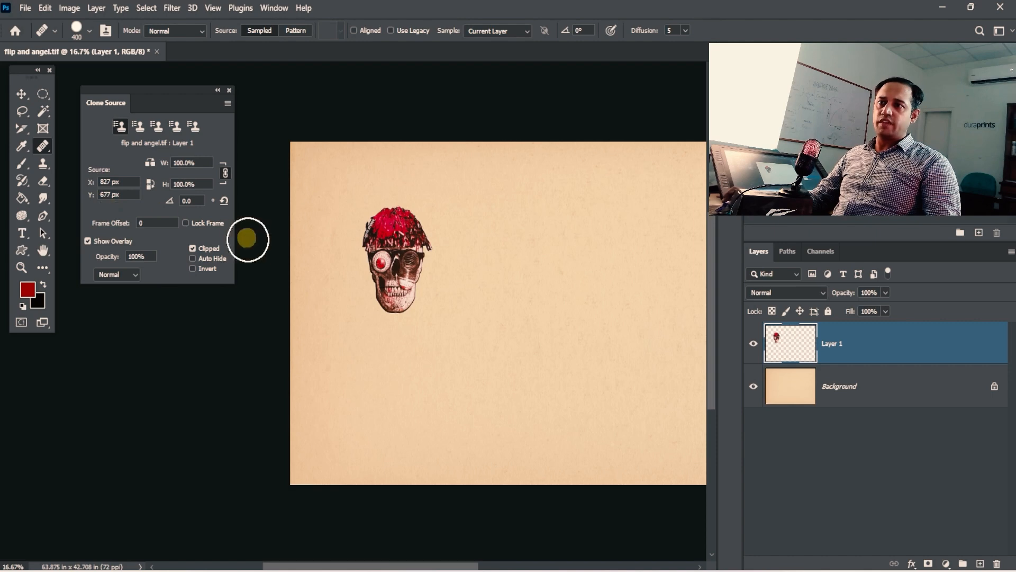
left_click(384, 296, "alt")
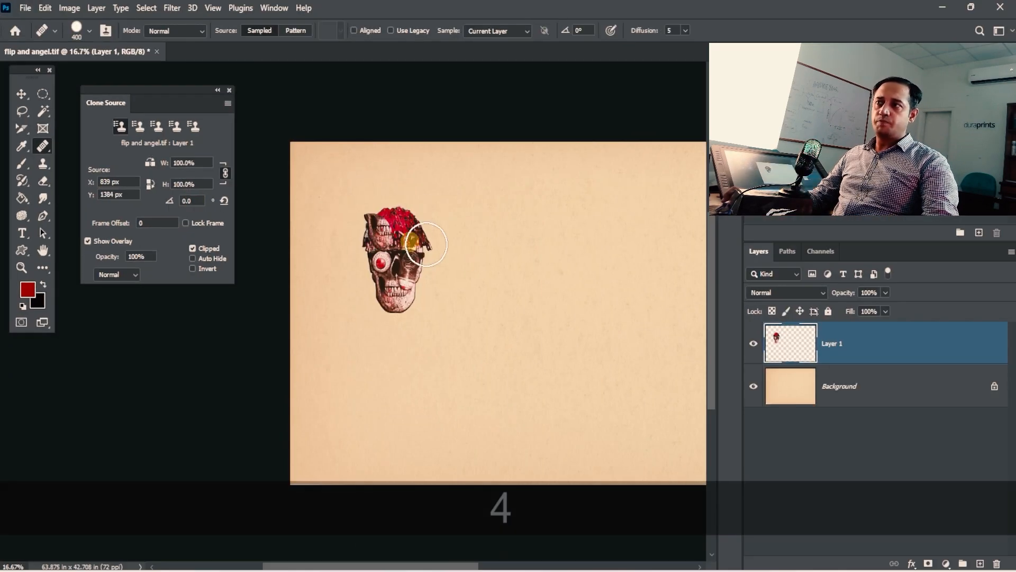
mouse_move(494, 316)
left_mouse_down()
mouse_move(483, 291)
mouse_move(545, 253)
mouse_move(519, 244)
mouse_move(506, 277)
left_mouse_up()
key("ctrl+z")
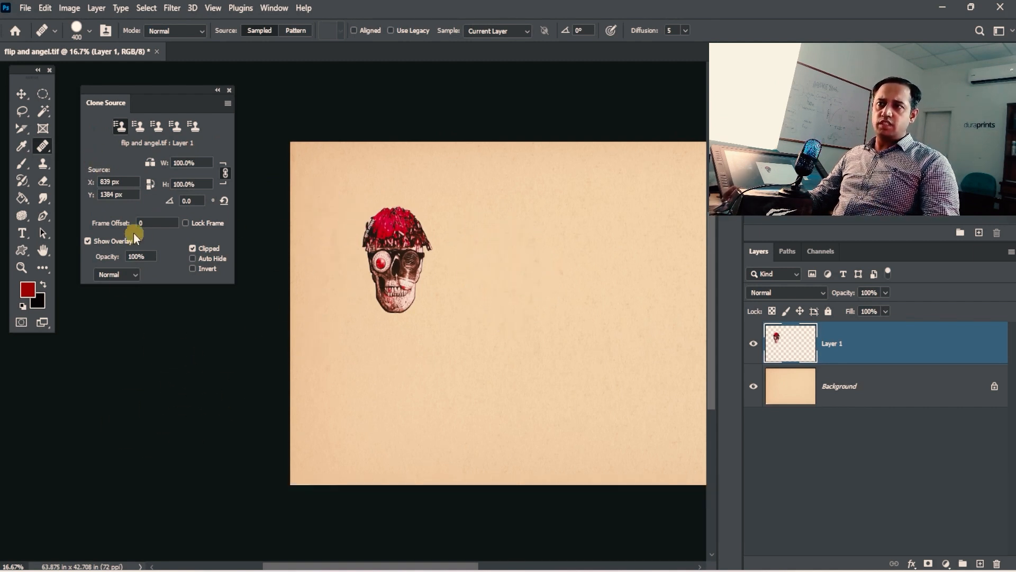
- Show the rulers and place a vertical and a horizontal guide crossing at the outer edge of the skull's jaw
key("ctrl+r")
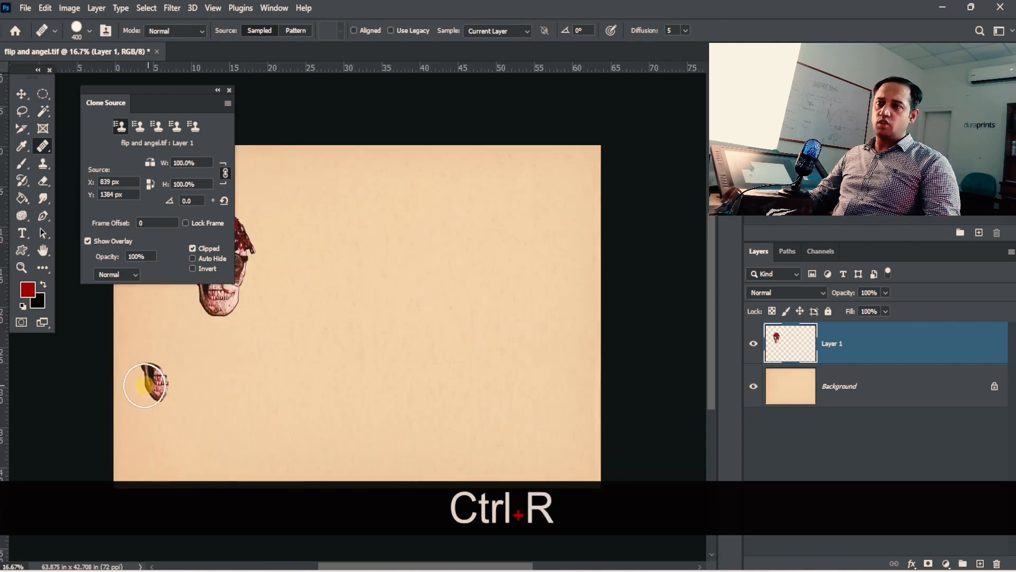
left_click_drag(302, 329, 533, 358)
left_click_drag(430, 333, 456, 338)
mouse_move(3, 370)
left_mouse_down()
mouse_move(304, 381)
mouse_move(401, 381)
mouse_move(425, 371)
left_mouse_up()
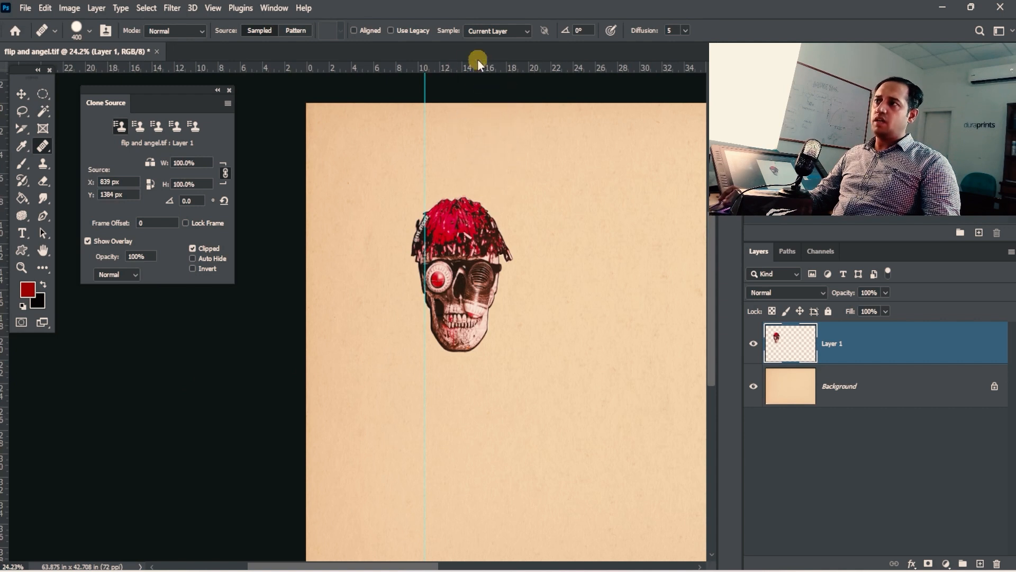
left_click_drag(484, 69, 431, 328)
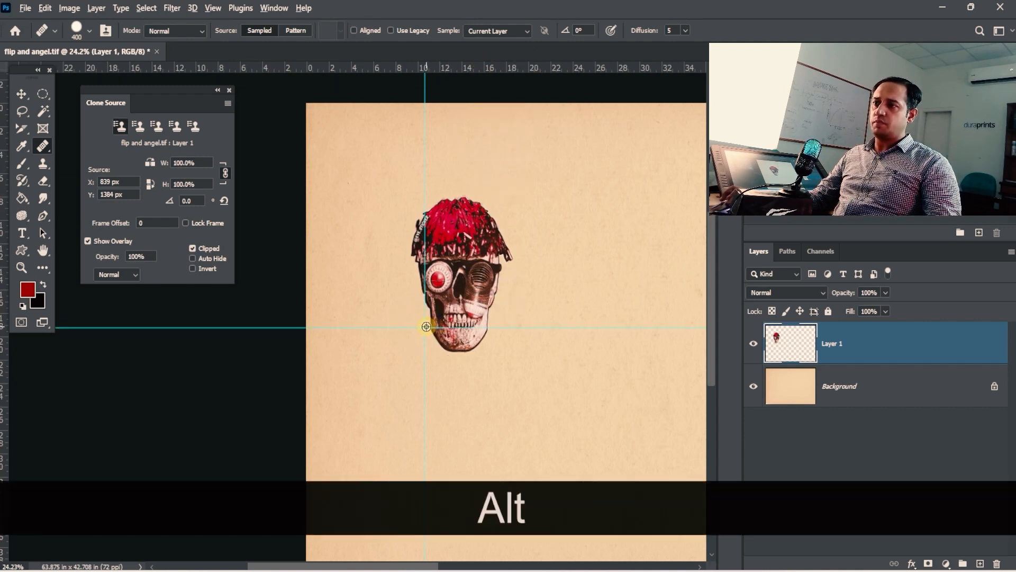
- Sample the clone source at the guides' crossing on the jaw, paint a skull copy beside the original, and undo it
left_click(425, 327, "alt")
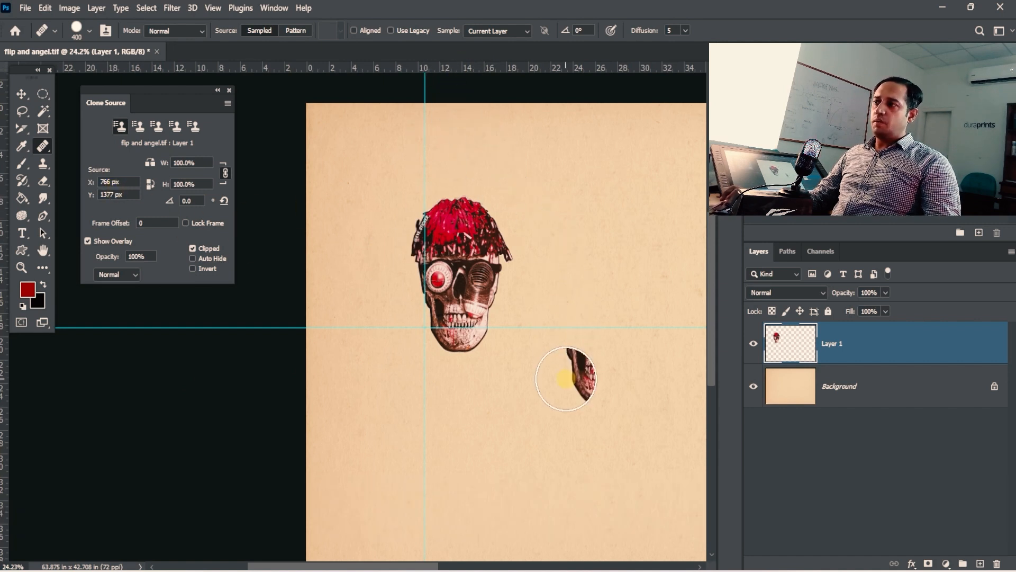
mouse_move(584, 373)
left_mouse_down()
mouse_move(577, 316)
mouse_move(596, 360)
mouse_move(593, 350)
left_mouse_up()
key("ctrl+z")
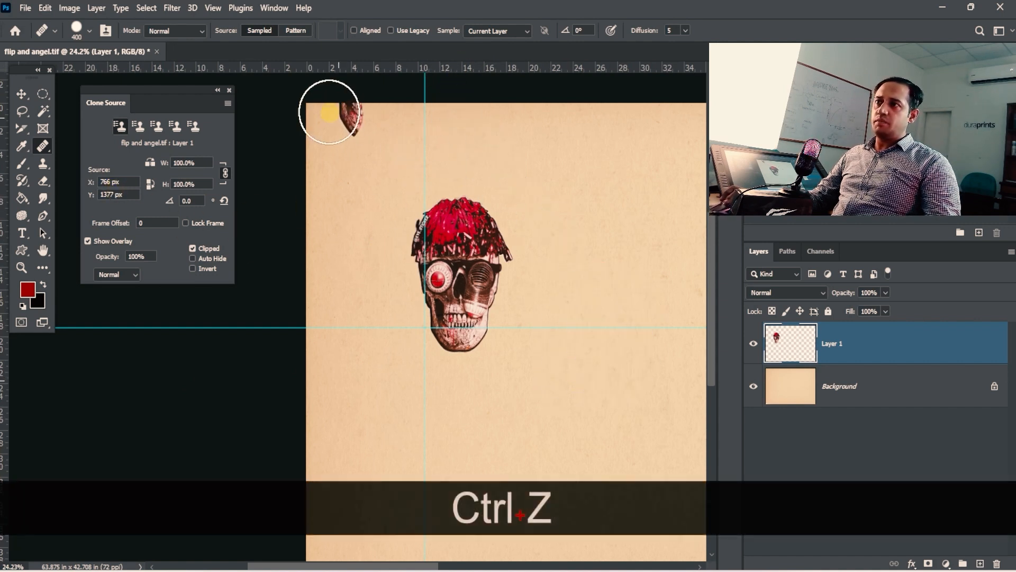
- Select the rectangle from the canvas's upper-left corner to the guides' crossing to examine the source offset, and deselect it
left_click(39, 95)
left_click(72, 98)
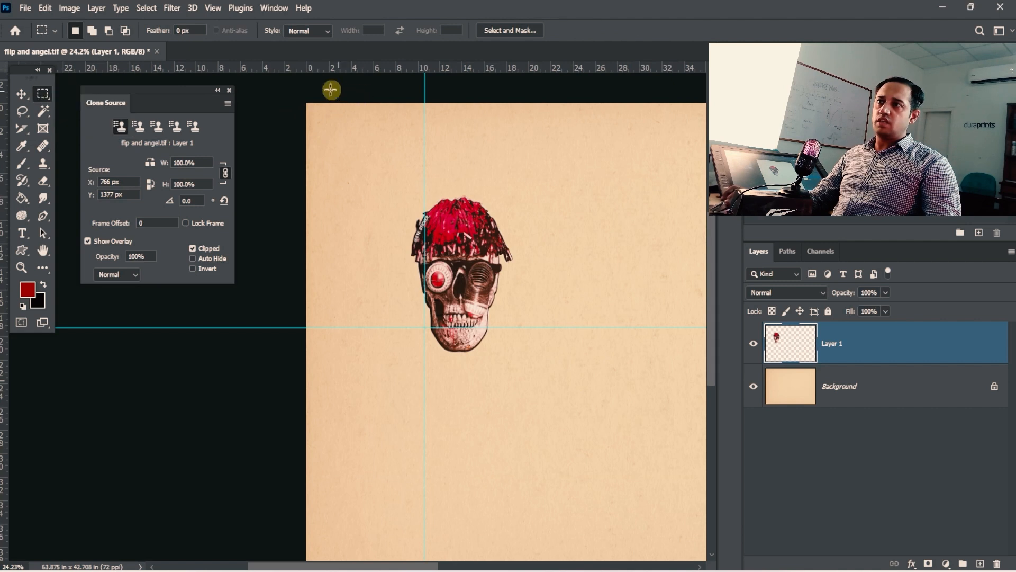
left_click_drag(289, 83, 425, 327)
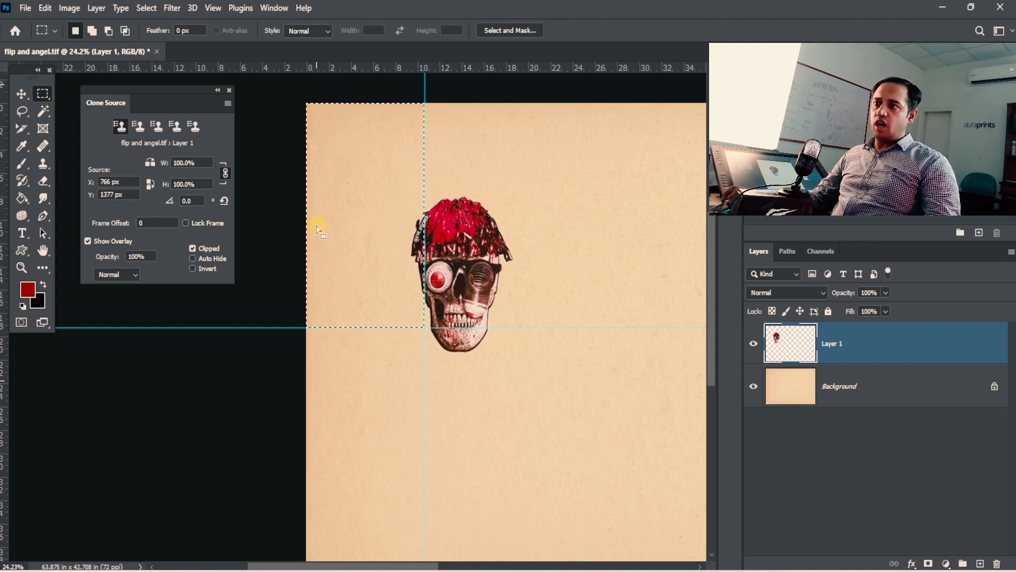
left_click(444, 324, "ctrl")
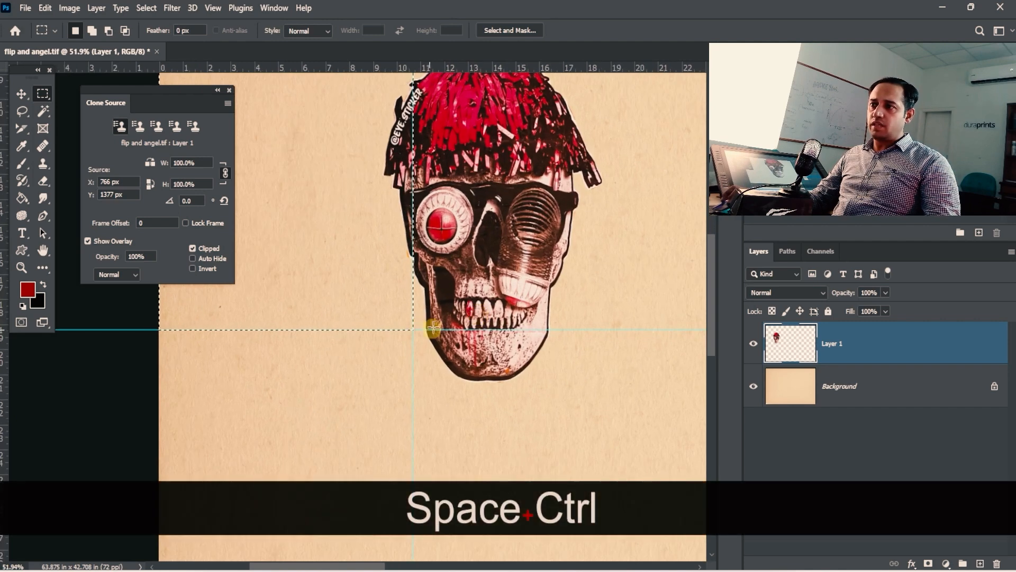
left_click(402, 286, "ctrl+alt")
left_click_drag(402, 286, 366, 265)
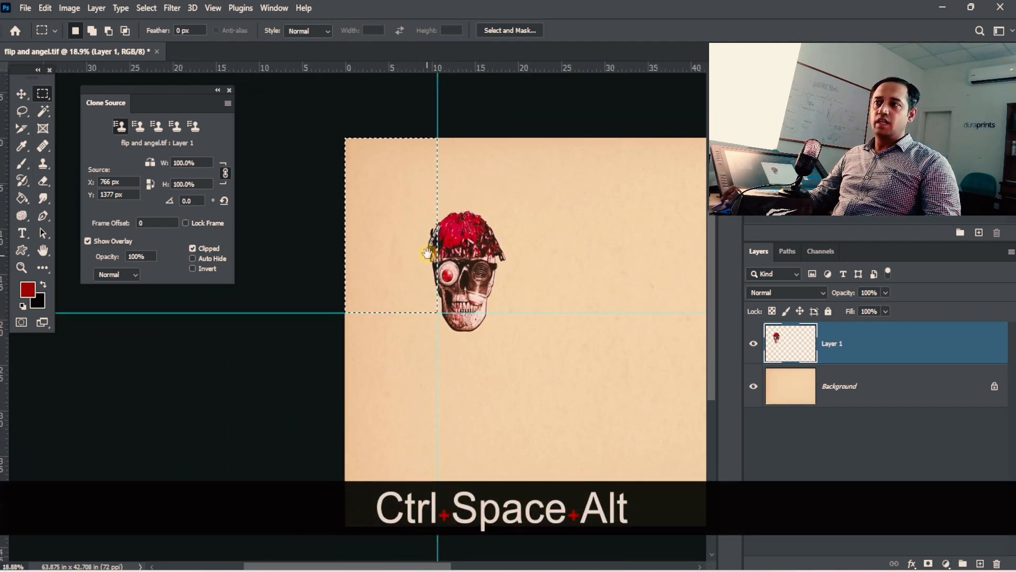
left_click(472, 228)
- Add a horizontal guide across the skull's red hair and sample the Healing Brush source where it meets the vertical guide
left_click_drag(500, 65, 500, 222)
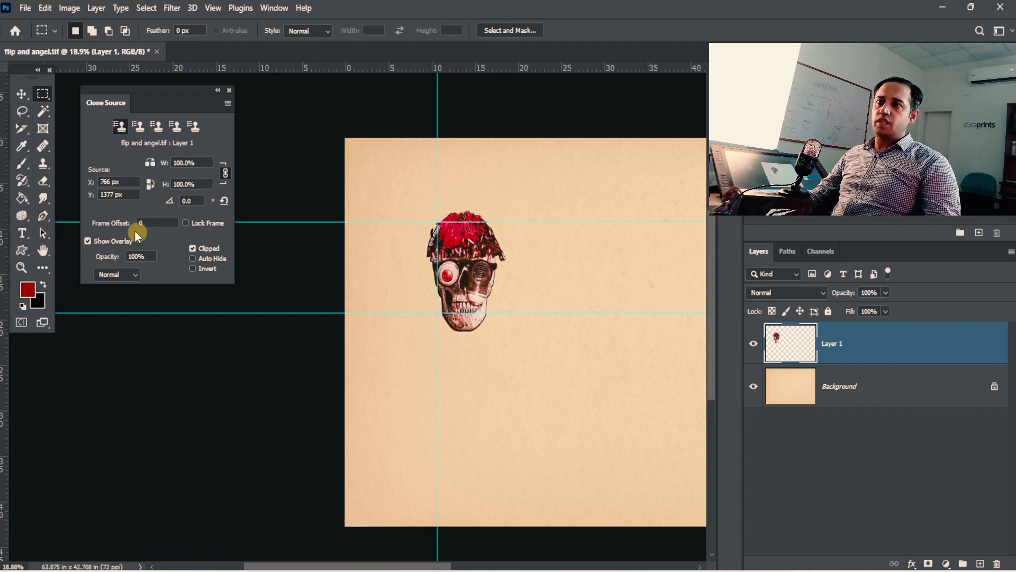
left_click(43, 146)
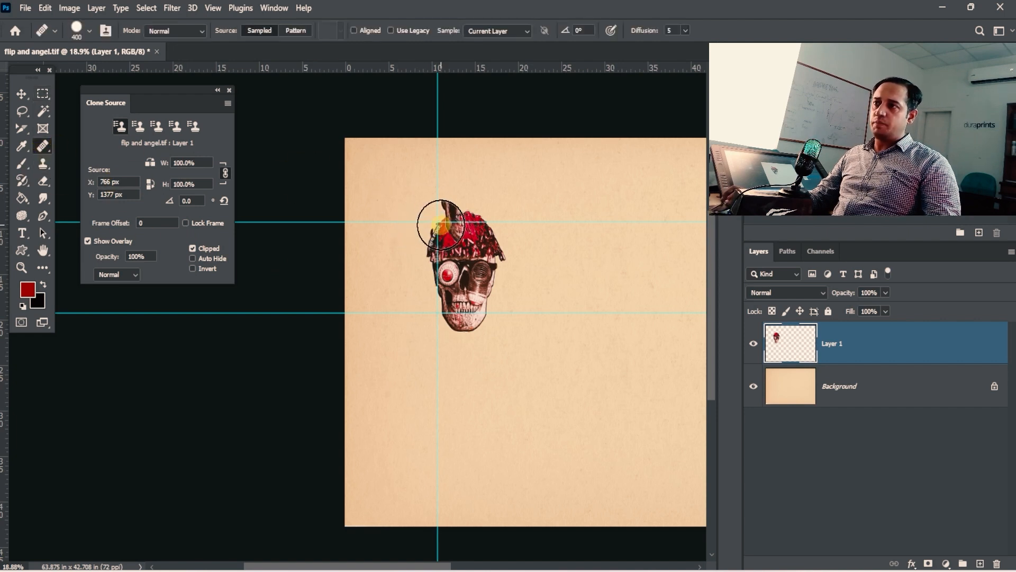
left_click(435, 222, "alt")
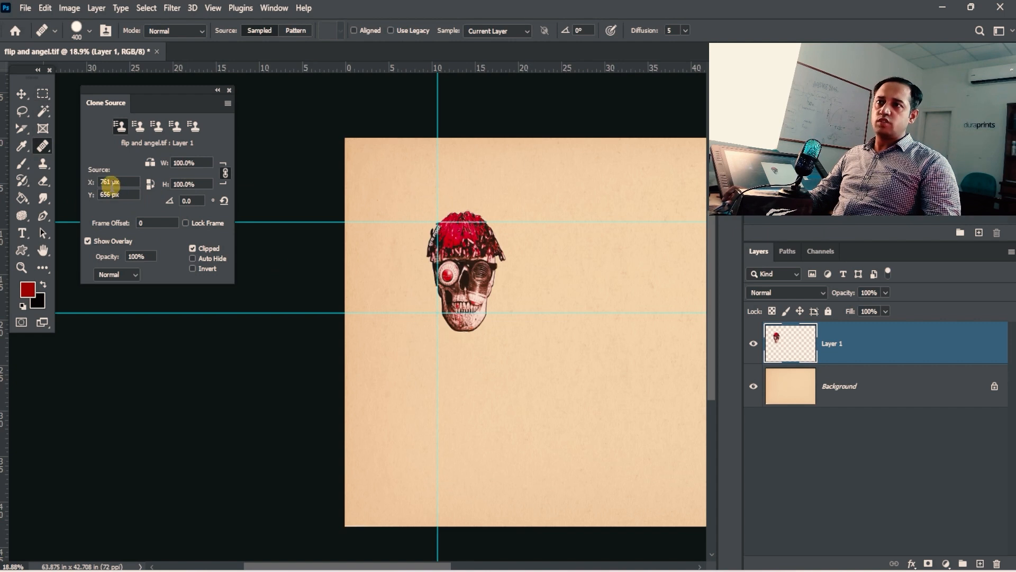
- Paint a partial skull copy beside the original from the hair sample point, and undo it
mouse_move(573, 258)
left_mouse_down()
mouse_move(597, 244)
mouse_move(601, 283)
left_mouse_up()
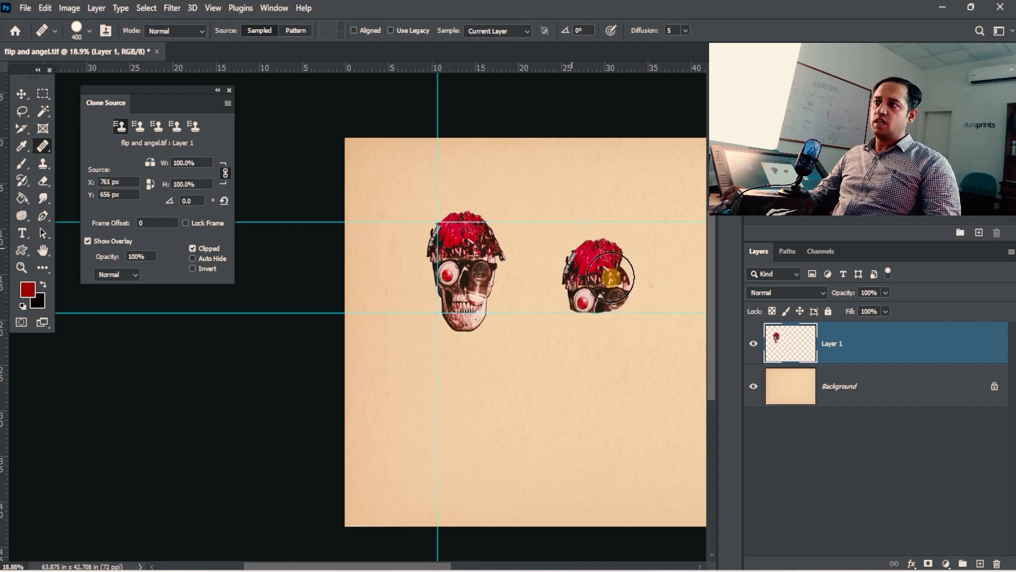
key("ctrl+z")
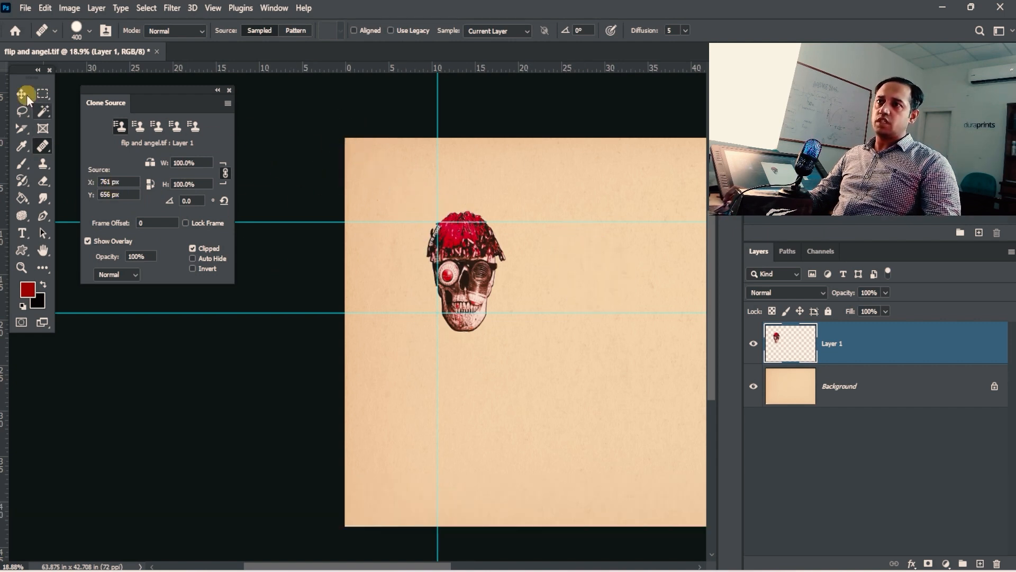
- Select the rectangle from the canvas's upper-left corner to the guides' crossing at the hair to examine the source offset, and deselect it
left_click(43, 94)
left_click_drag(318, 116, 503, 218)
left_click(414, 218, "ctrl+alt")
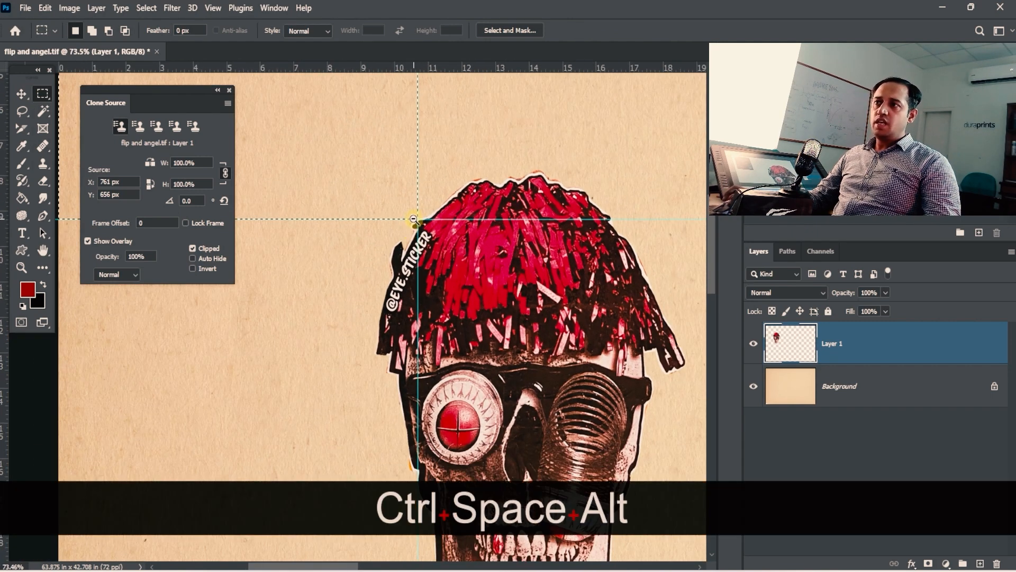
left_click_drag(358, 215, 313, 157)
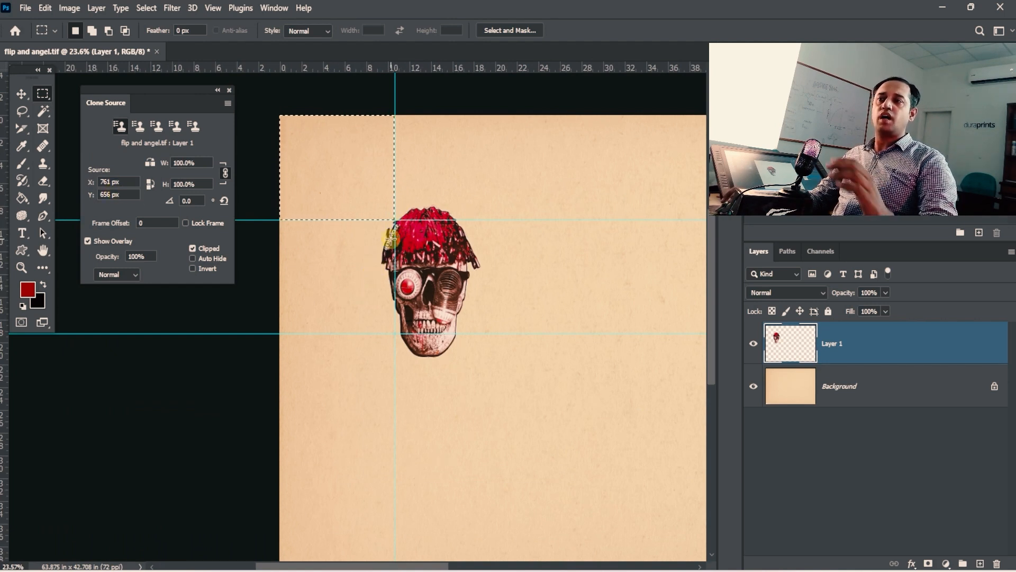
key("ctrl+d")
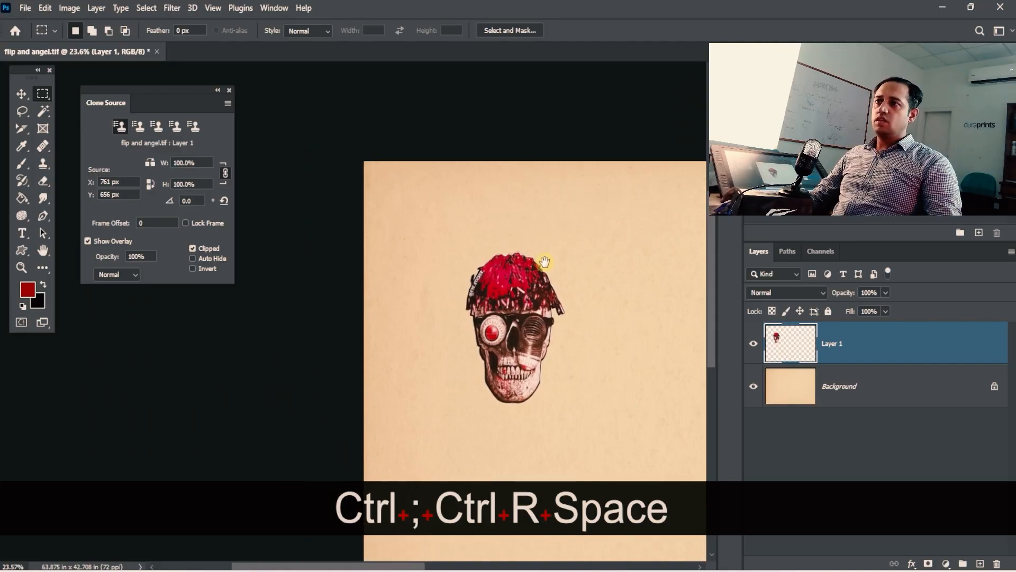
- Set the clone source scale to 50% and its rotation to 45 degrees, and activate the Healing Brush
left_click_drag(604, 393, 400, 273)
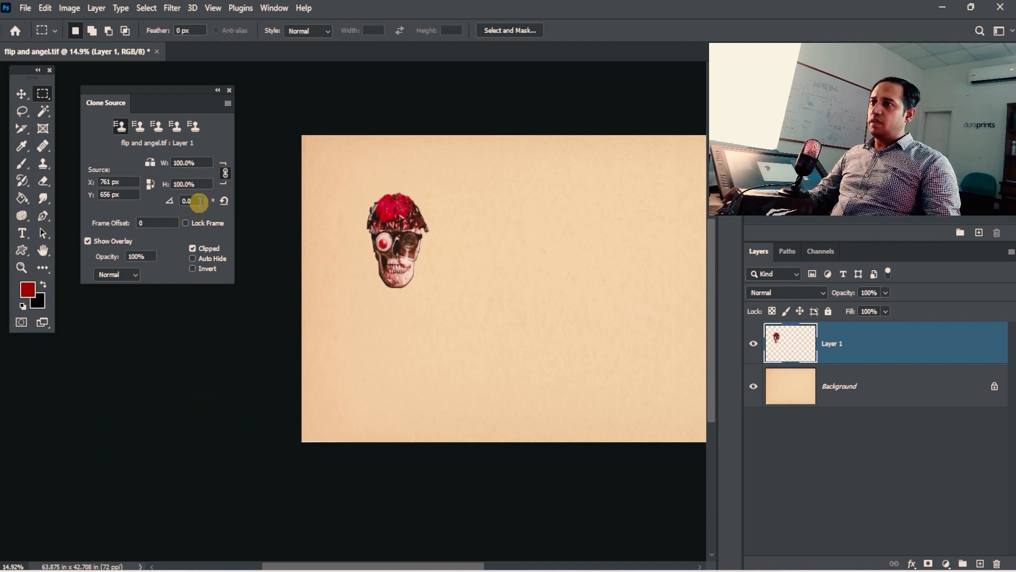
left_click_drag(488, 282, 413, 282)
left_click(181, 162)
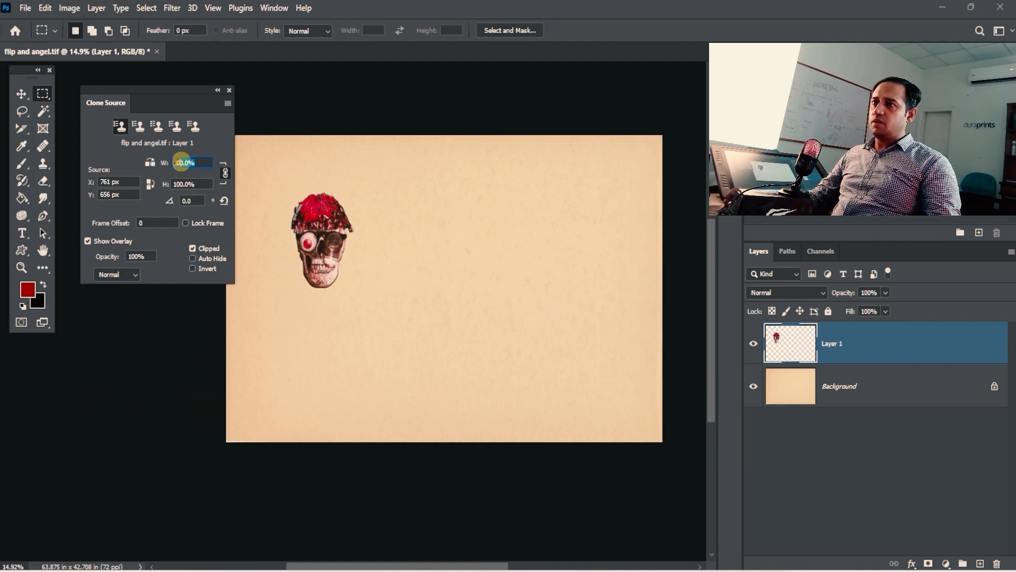
type("50")
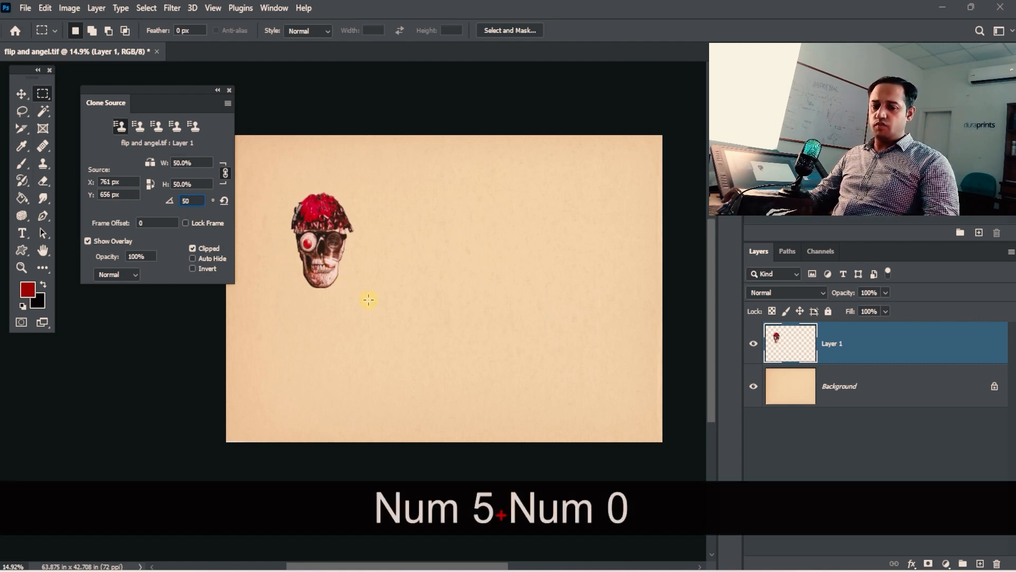
key("BackSpace")
key("BackSpace")
type("45")
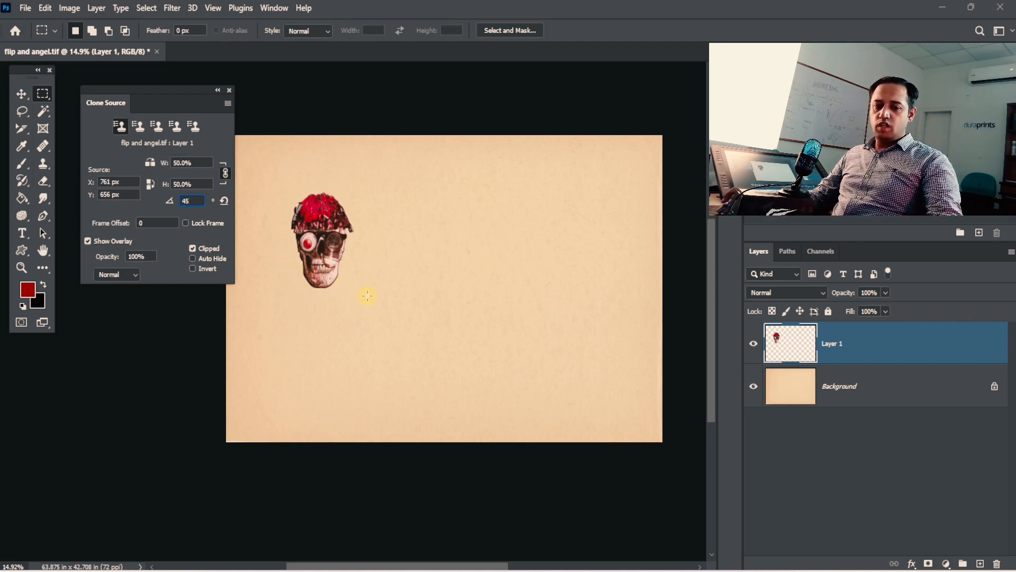
key("Tab")
key("j")
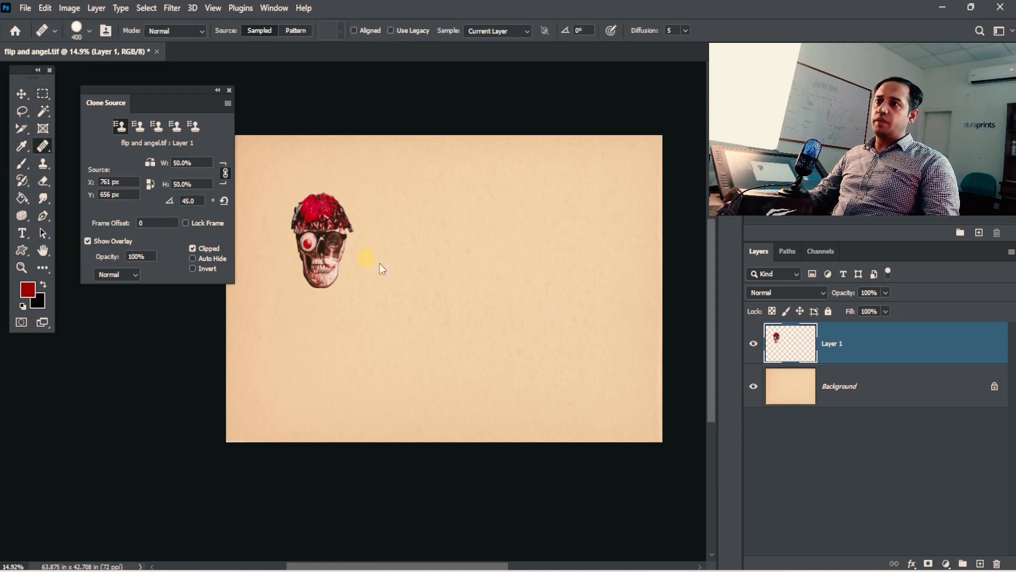
- Paint two half-size rotated skull copies to the right of the original, and undo the second one
mouse_move(452, 236)
left_mouse_down()
mouse_move(441, 271)
mouse_move(458, 256)
mouse_move(458, 269)
mouse_move(446, 259)
mouse_move(452, 246)
mouse_move(462, 270)
mouse_move(442, 264)
mouse_move(463, 248)
left_mouse_up()
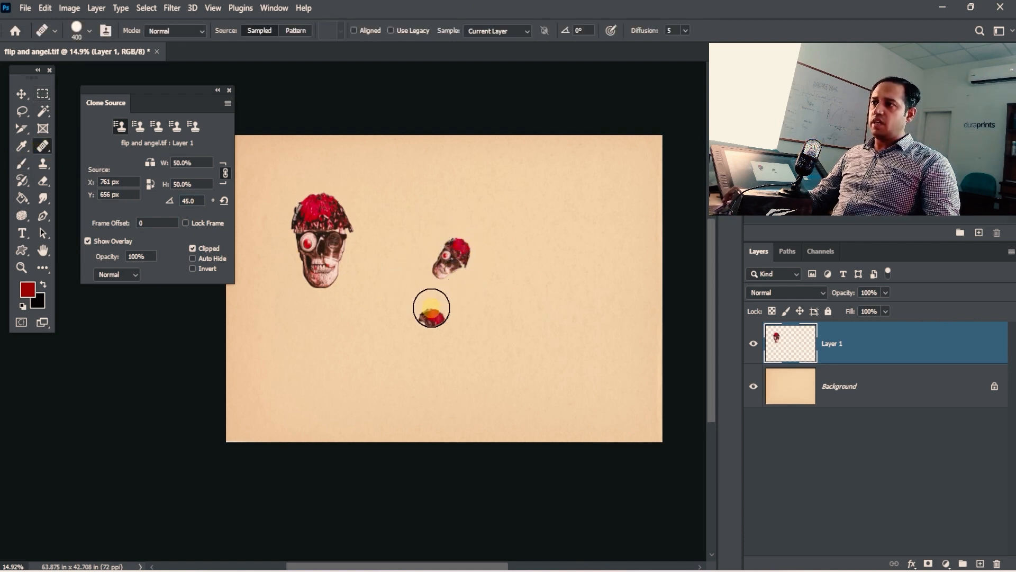
mouse_move(515, 284)
left_mouse_down()
mouse_move(498, 327)
mouse_move(523, 305)
mouse_move(506, 318)
left_mouse_up()
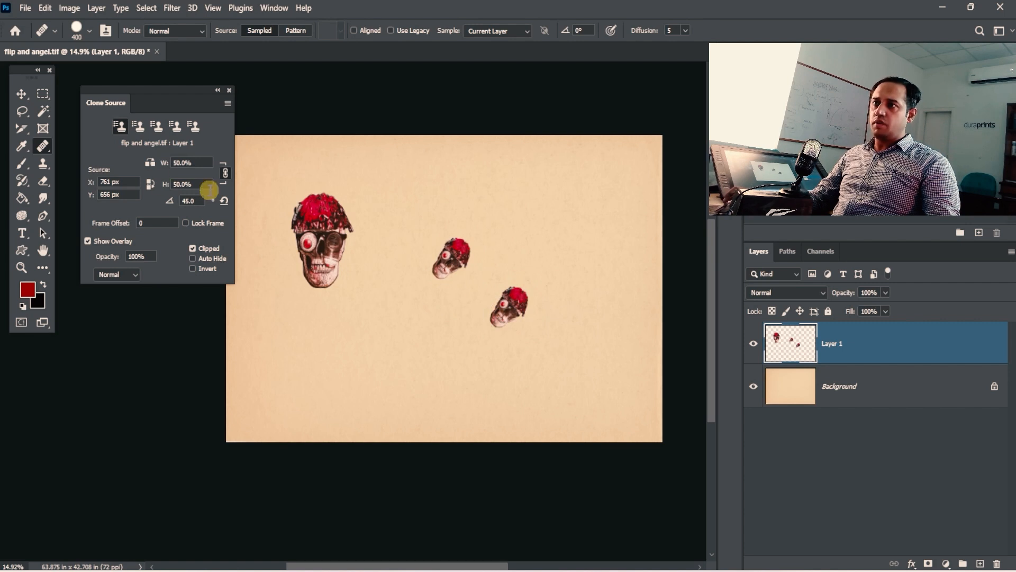
key("ctrl+z")
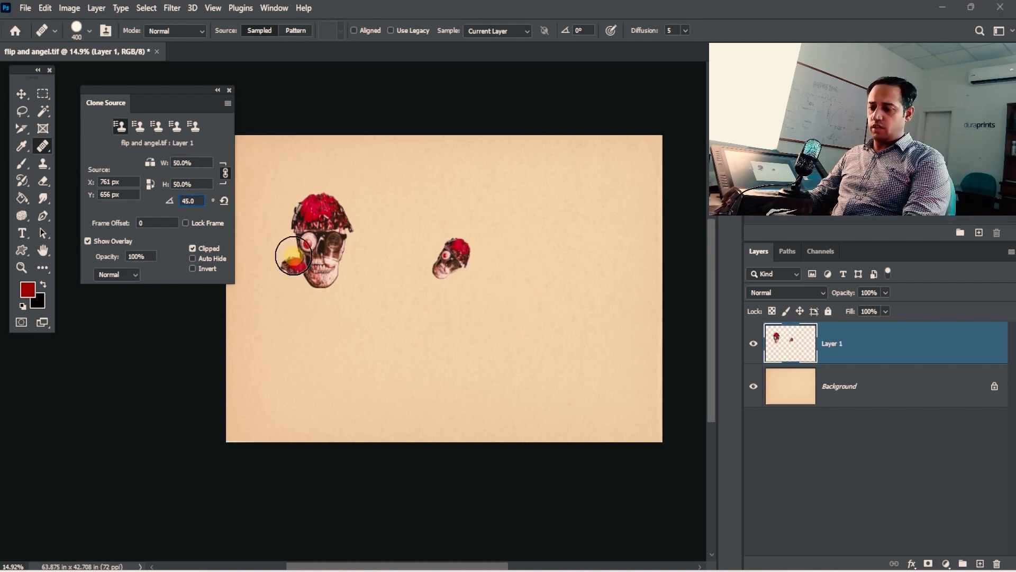
- Set the clone source rotation to -45 degrees, undo a trial copy, and paint a skull copy between the original and the first copy
type("-")
key("Tab")
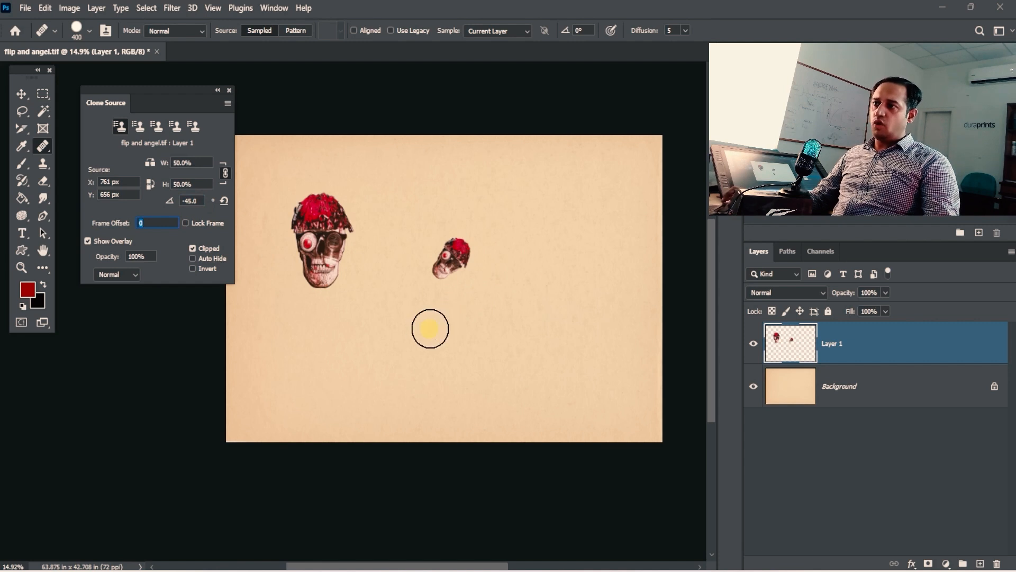
mouse_move(434, 336)
left_mouse_down()
mouse_move(460, 334)
mouse_move(441, 321)
left_mouse_up()
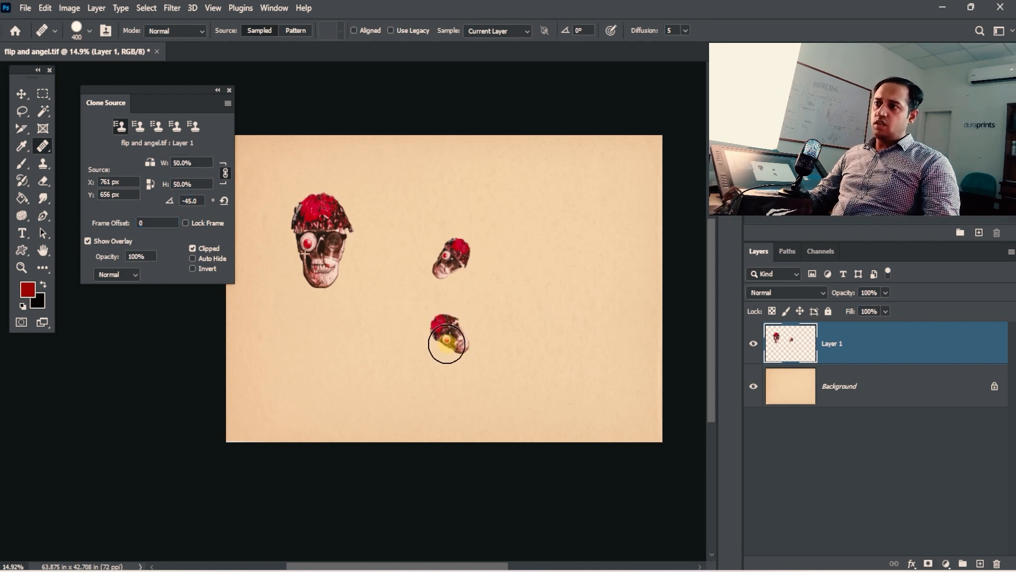
key("ctrl+z")
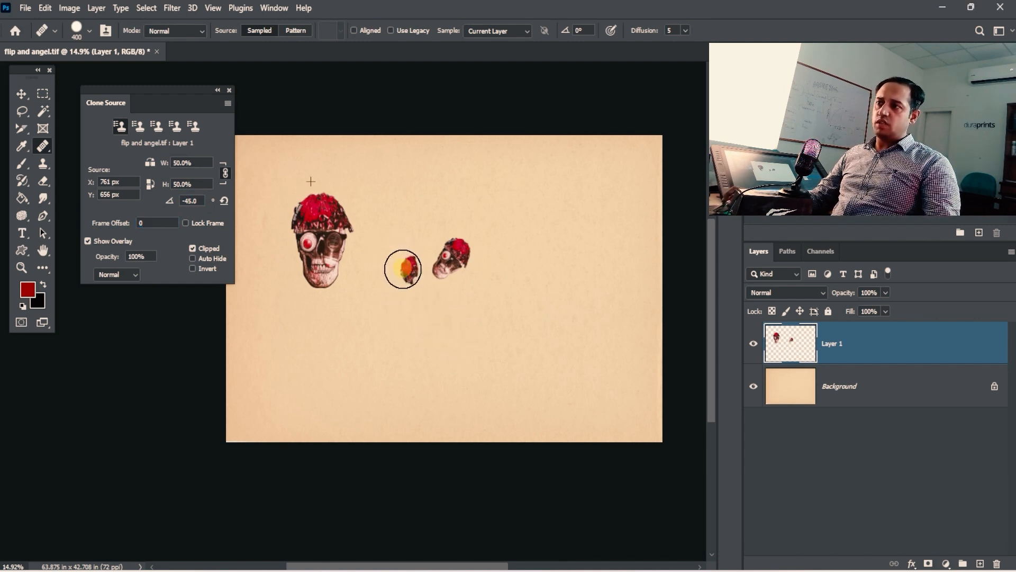
key("ctrl+z")
left_click_drag(381, 241, 402, 266)
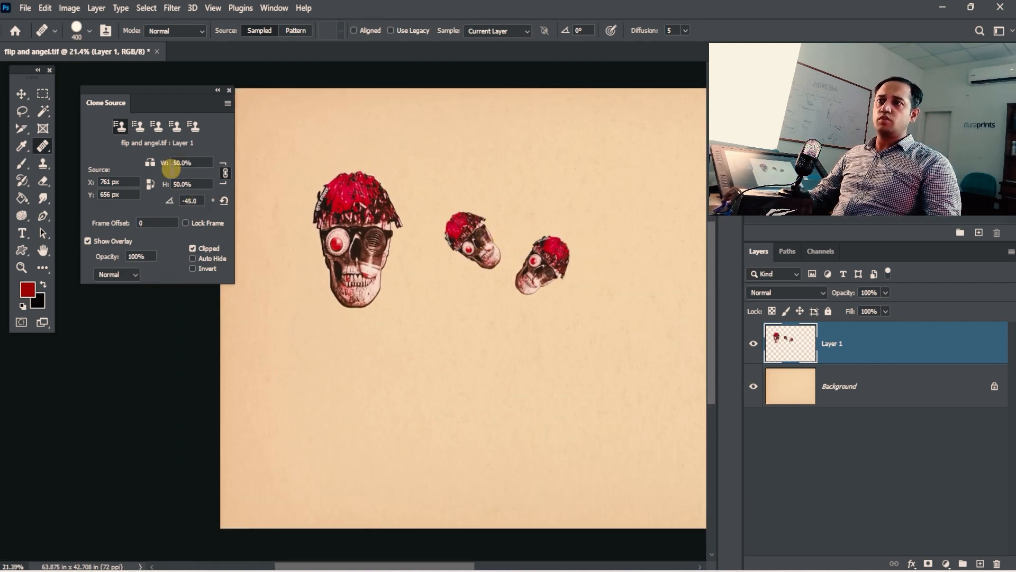
- Set the clone source rotation to 0 degrees and open the image 1 remove window test 1.jpg
left_click(195, 201)
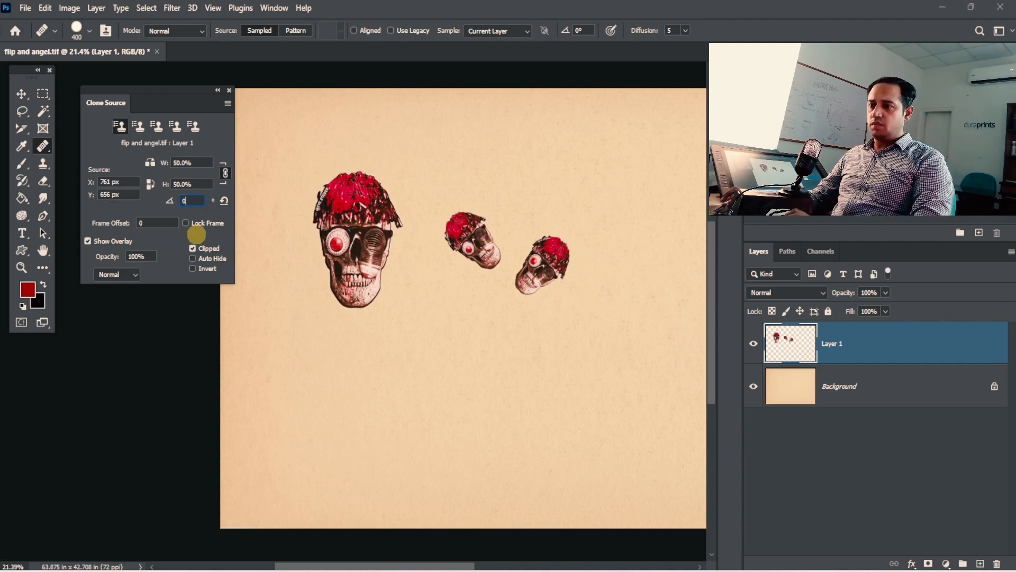
type("0")
key("Tab")
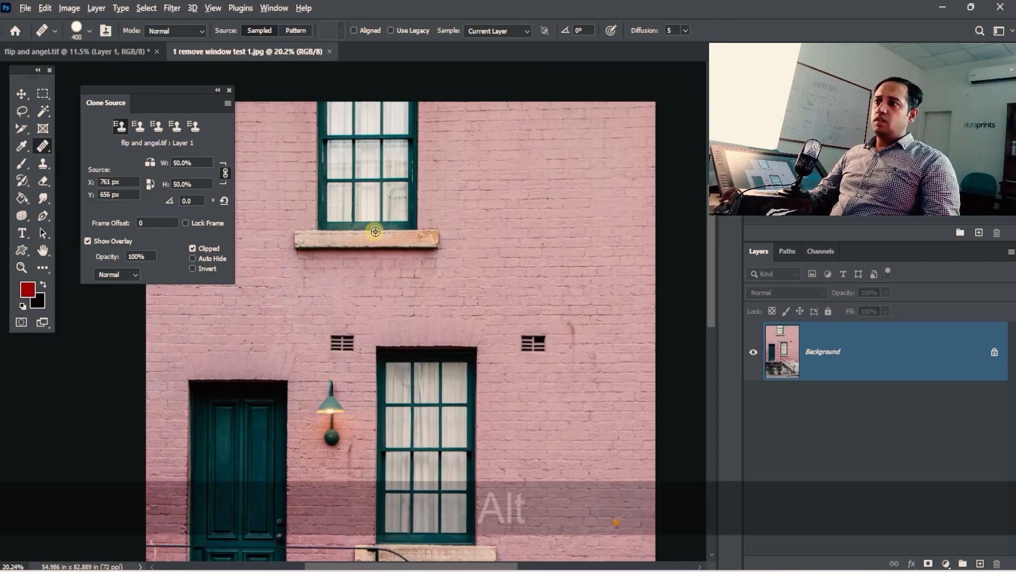
- Sample the bottom edge of the upper window, paint a half-size window copy on the brick wall beside it, and undo it
left_click(370, 230, "alt")
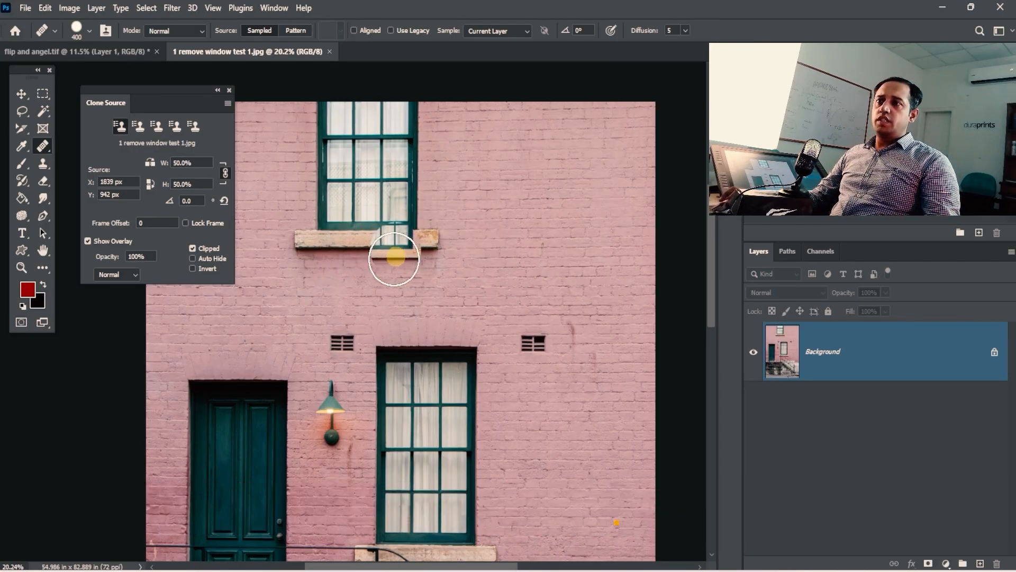
key("space")
mouse_move(454, 255)
left_mouse_down()
mouse_move(470, 197)
mouse_move(474, 258)
left_mouse_up()
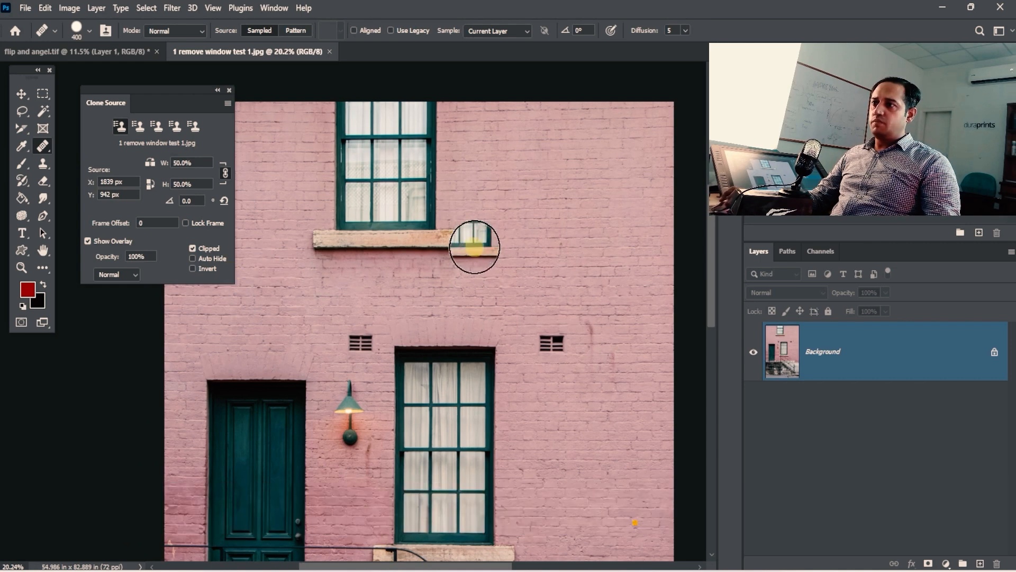
left_click(415, 221, "alt")
mouse_move(599, 241)
left_mouse_down()
mouse_move(555, 248)
mouse_move(605, 243)
mouse_move(570, 243)
mouse_move(585, 225)
mouse_move(567, 170)
left_mouse_up()
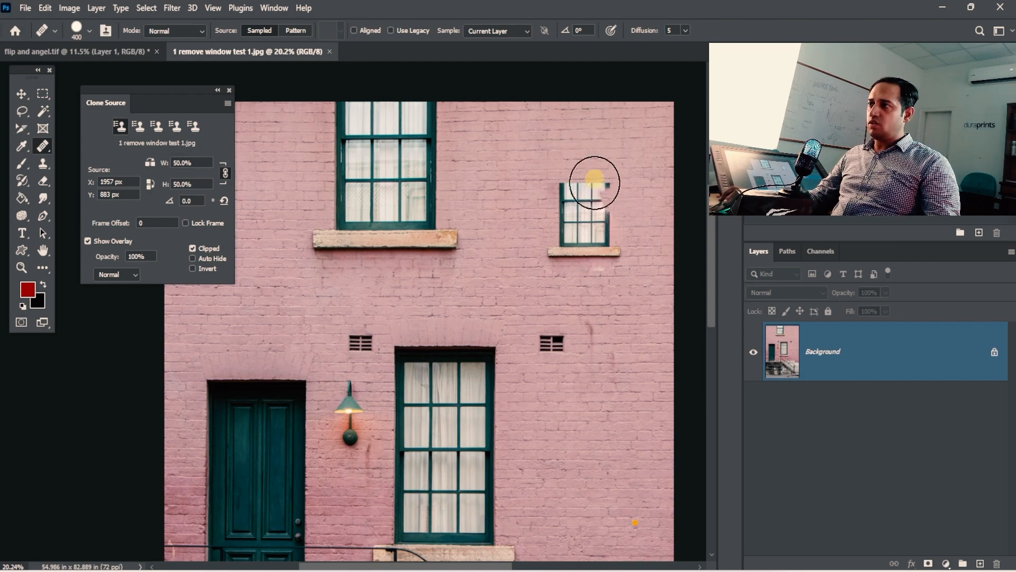
key("ctrl+z")
- Sample the lower window's sill twice, painting a half-size window copy beside the upper window each time and undoing it
left_click_drag(593, 211, 551, 191)
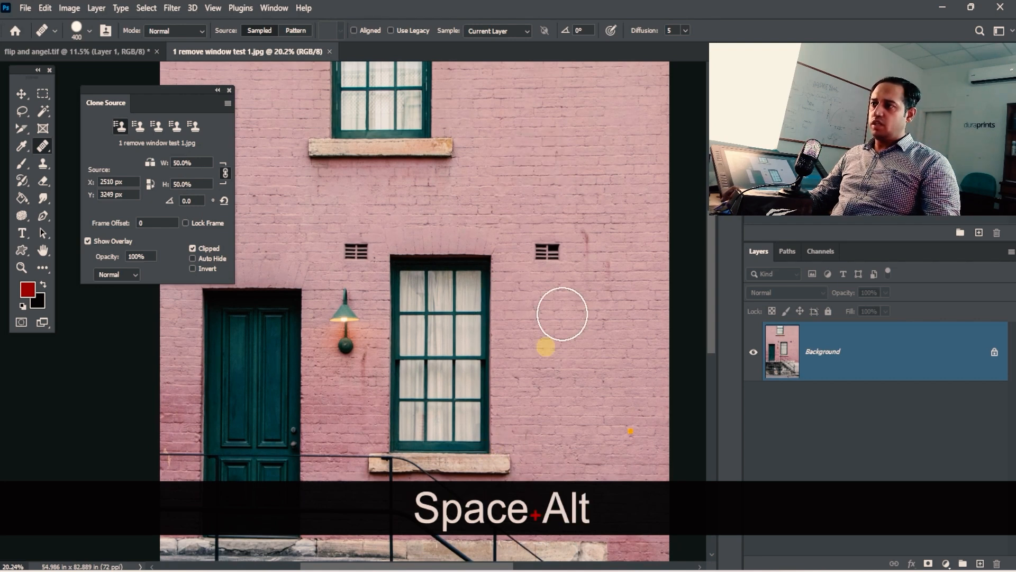
mouse_move(573, 170)
left_mouse_down()
mouse_move(505, 173)
mouse_move(566, 170)
mouse_move(564, 145)
mouse_move(532, 129)
left_mouse_up()
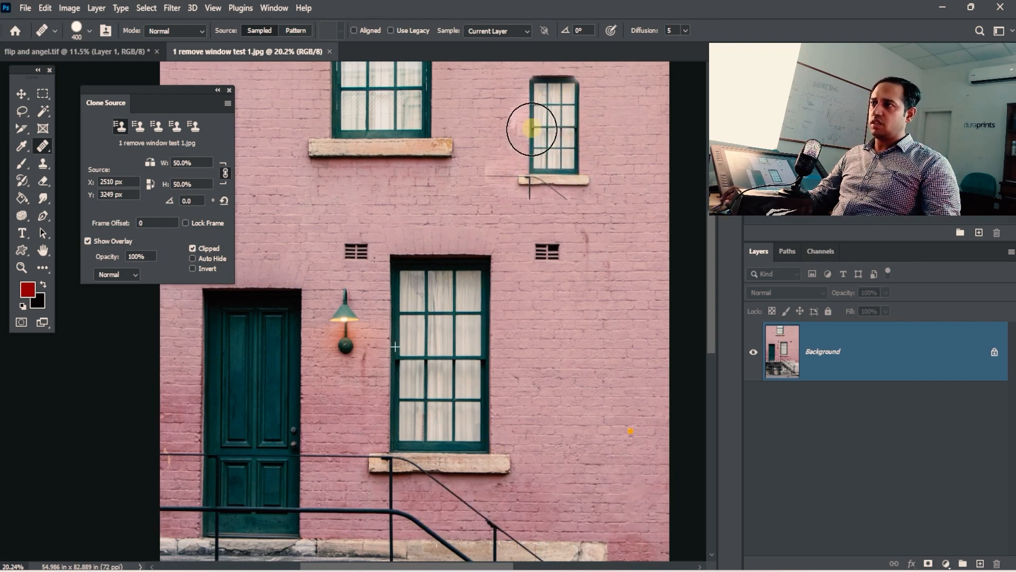
key("ctrl+z")
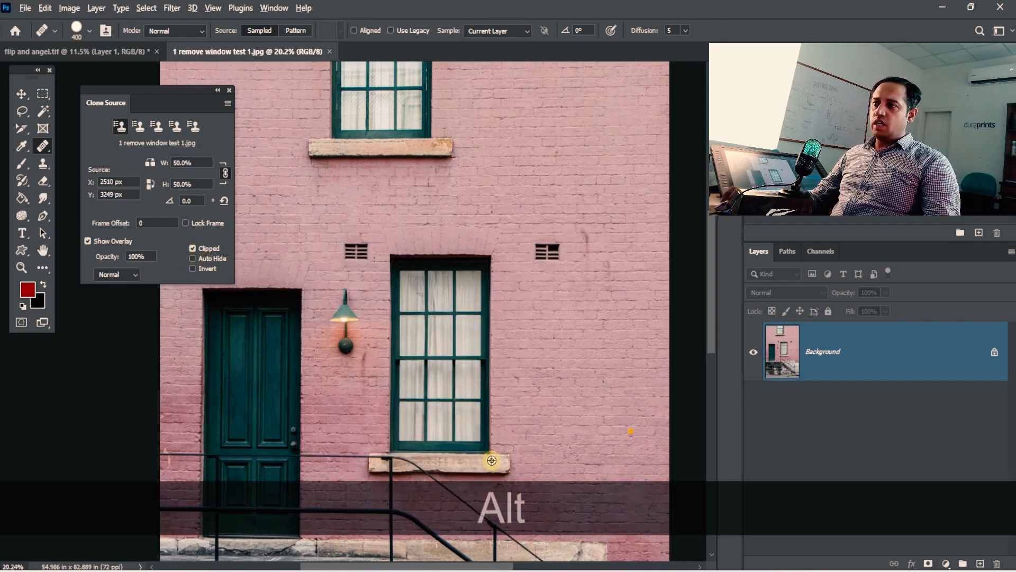
left_click(487, 453, "alt")
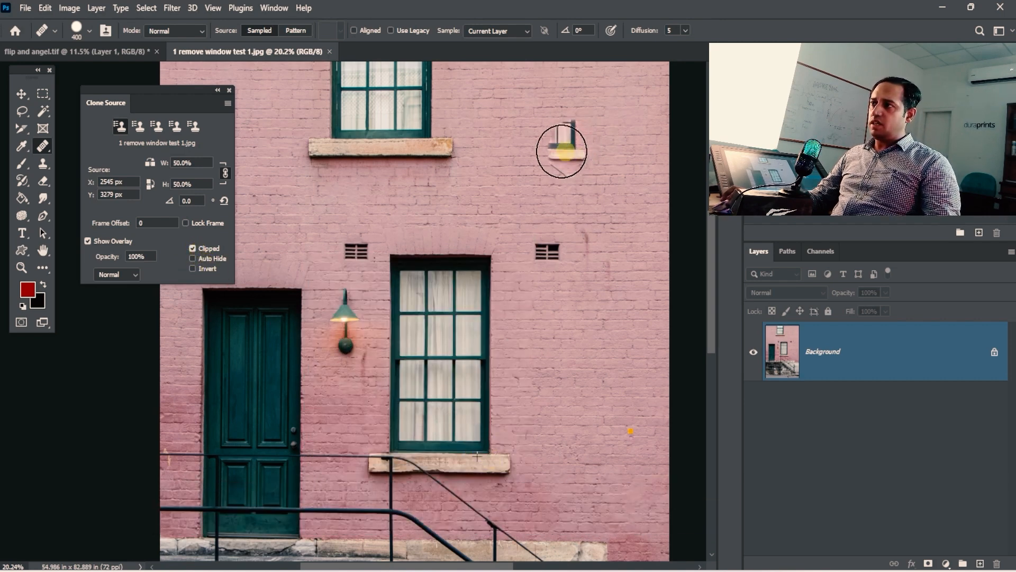
mouse_move(562, 151)
left_mouse_down()
mouse_move(523, 148)
mouse_move(549, 121)
mouse_move(555, 92)
left_mouse_up()
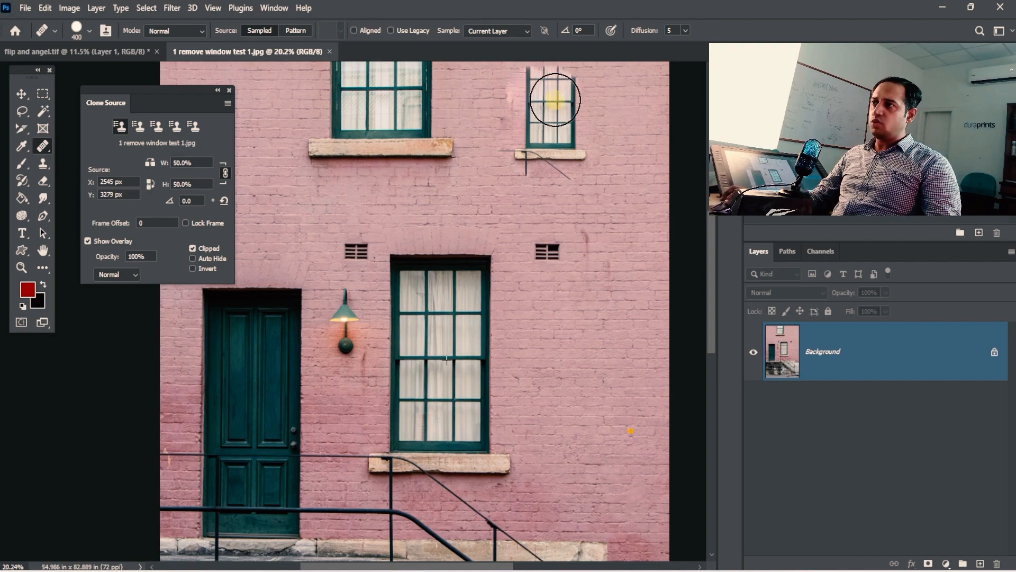
key("ctrl+z")
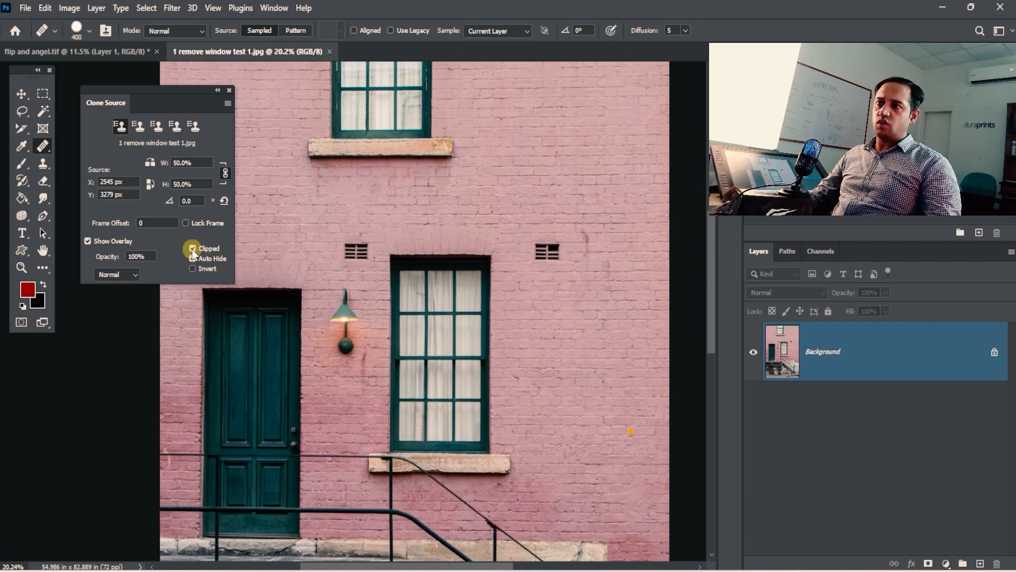
- Turn off Clipped and turn on Auto Hide for the clone overlay, and preview the whole source image over the canvas
left_click(193, 249)
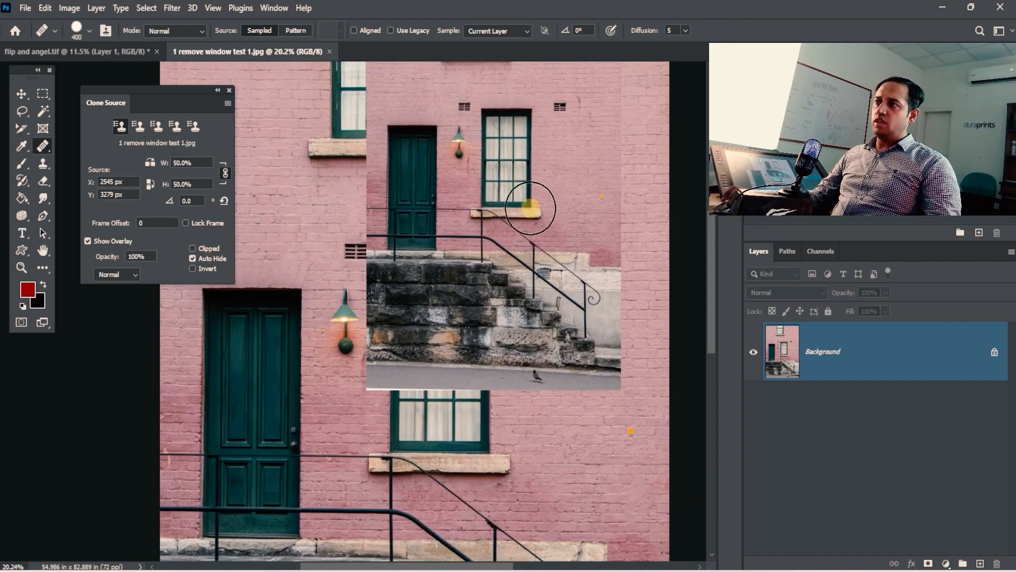
left_click(534, 250, "ctrl+alt")
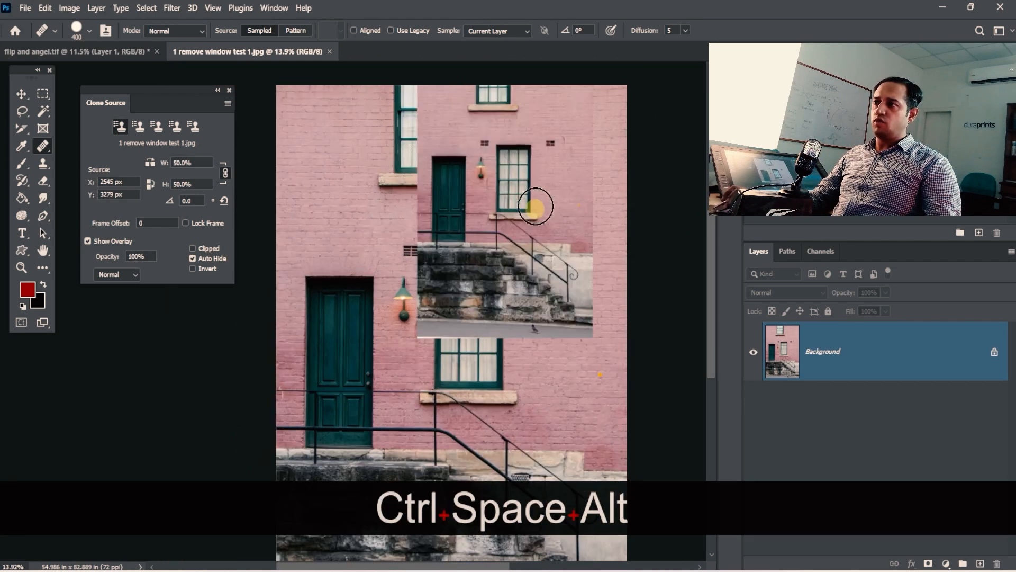
left_click_drag(535, 206, 493, 243)
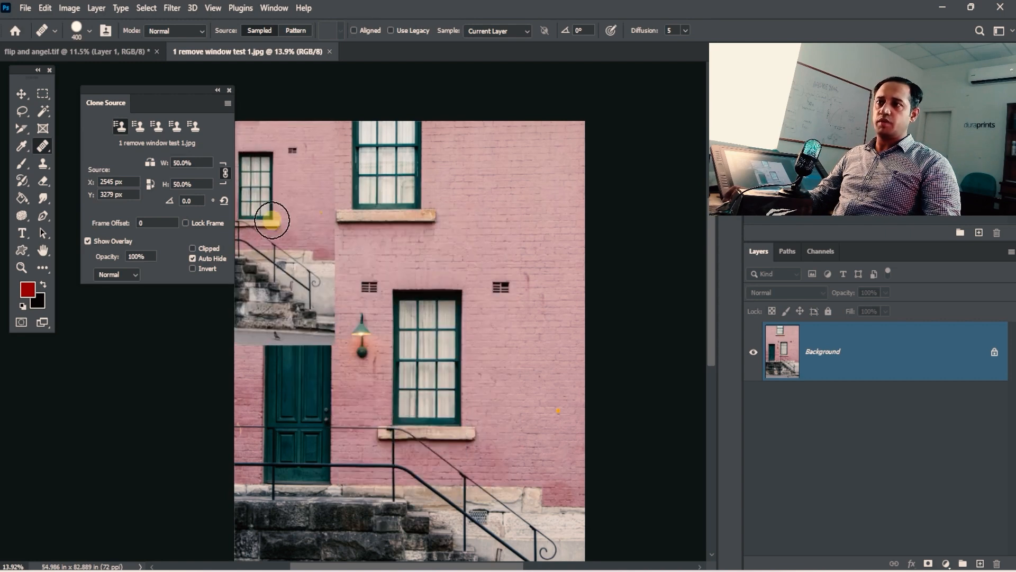
- Preview the clone source overlay at 10% scale, and set its width and height to 100%
type("10")
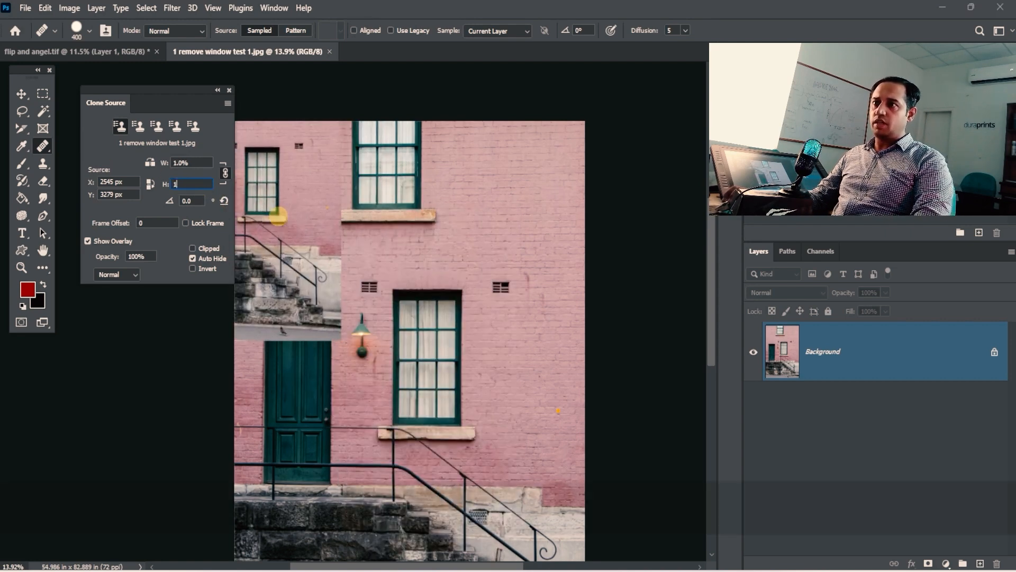
left_click(200, 186)
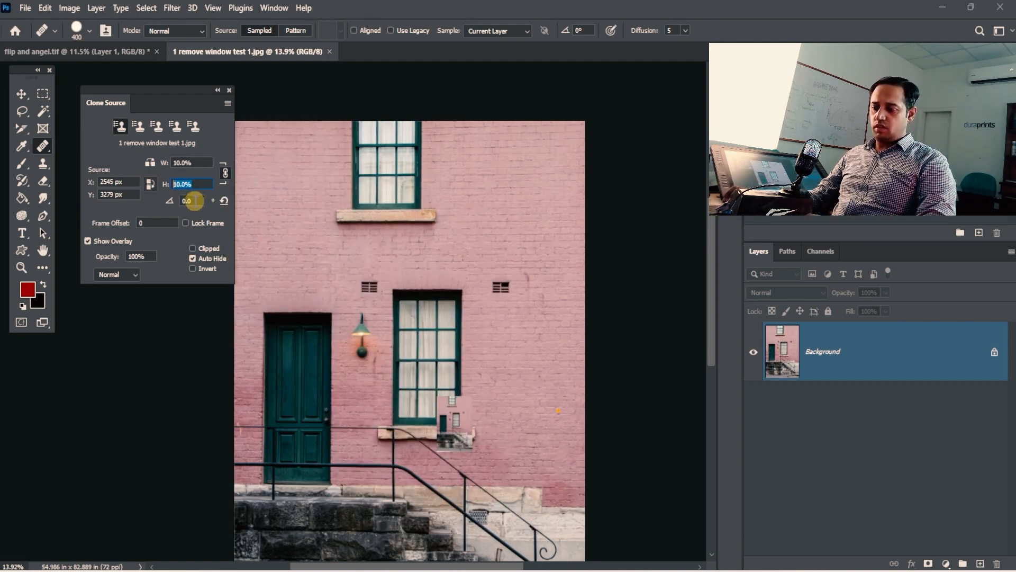
type("100")
key("Tab")
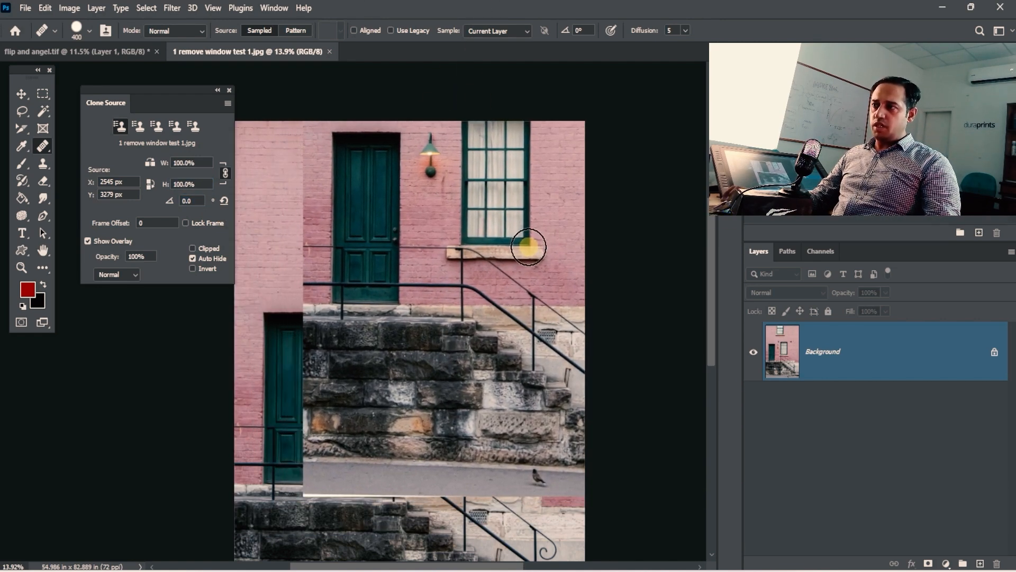
- Paint a full-size window copy with Auto Hide on and another with Auto Hide off and Invert on, undoing both
mouse_move(523, 247)
left_mouse_down()
mouse_move(464, 243)
mouse_move(497, 244)
mouse_move(498, 198)
mouse_move(465, 174)
mouse_move(473, 132)
mouse_move(495, 161)
mouse_move(508, 221)
mouse_move(520, 151)
mouse_move(524, 244)
mouse_move(511, 189)
mouse_move(449, 229)
left_mouse_up()
key("ctrl+z")
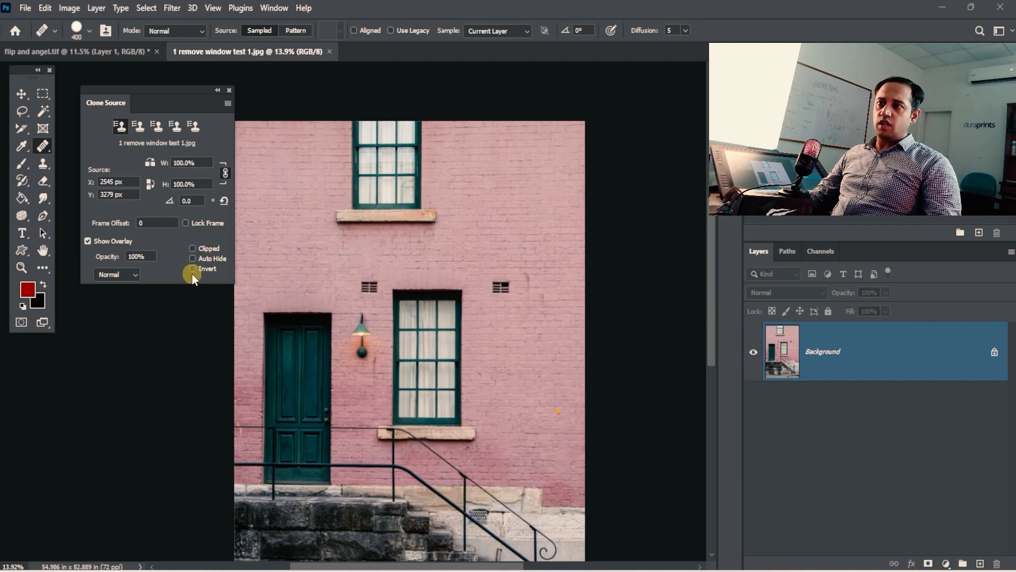
left_click(192, 269)
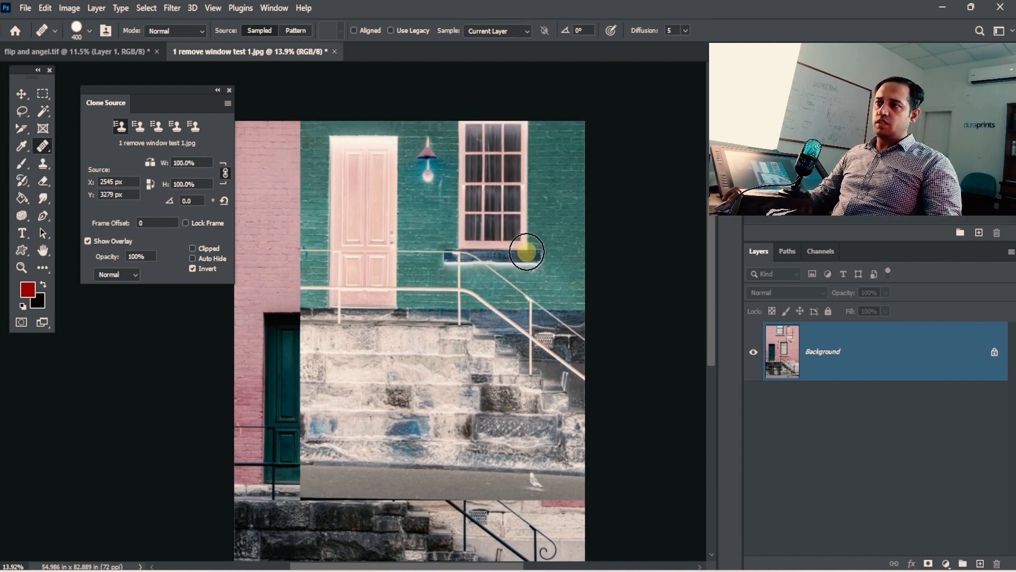
key("ctrl+z")
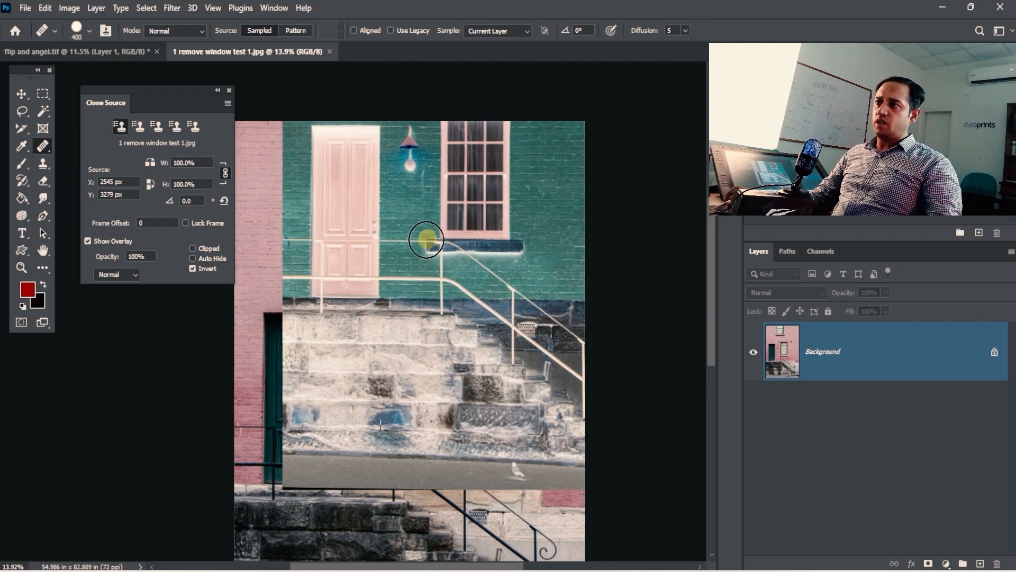
- Undo the last window copy, turn on Clipped for the overlay, and paint another copy with Invert on, undoing it
key("ctrl+z")
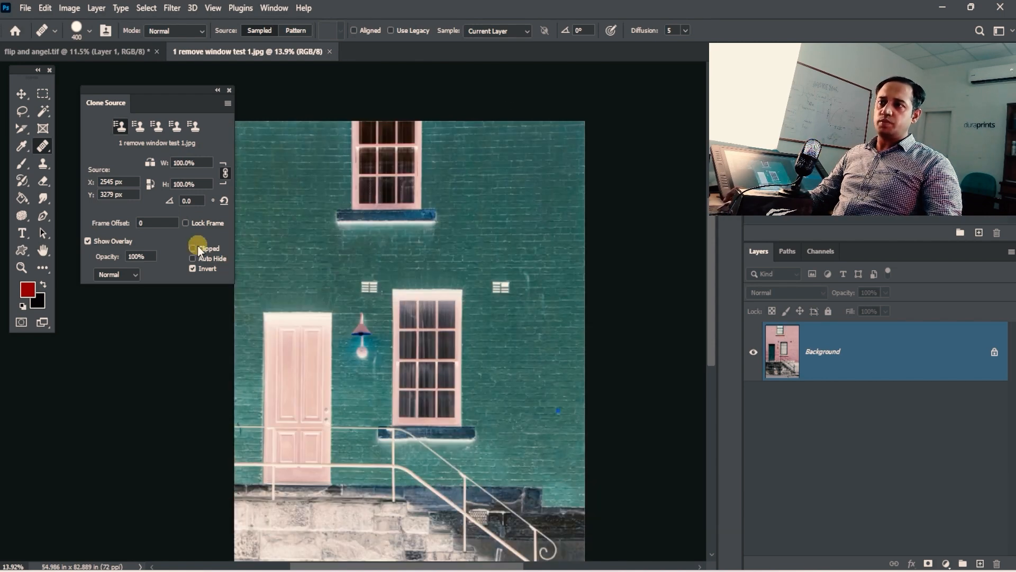
left_click(194, 248)
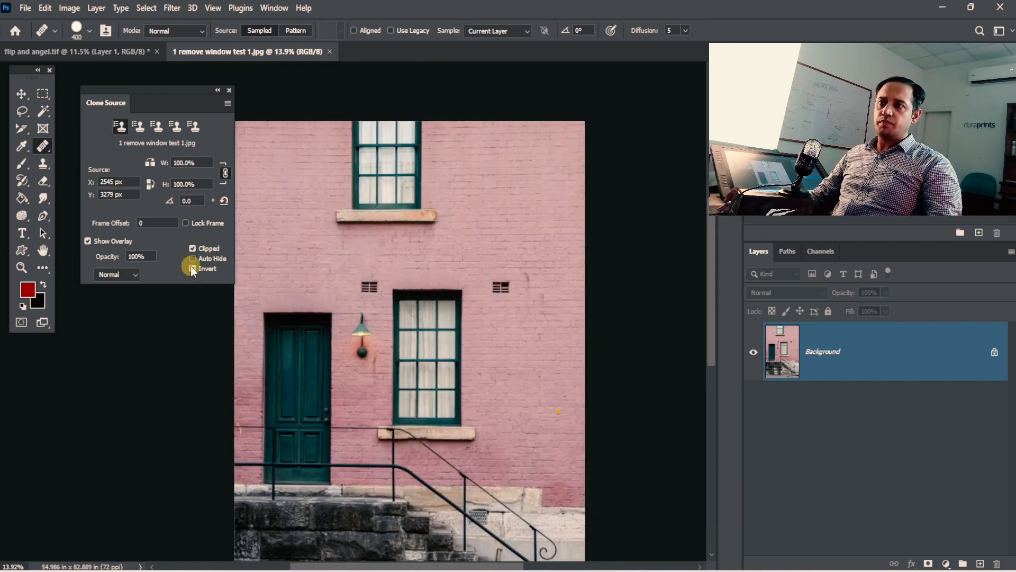
mouse_move(499, 233)
left_mouse_down()
mouse_move(522, 248)
mouse_move(470, 234)
mouse_move(494, 144)
mouse_move(504, 243)
mouse_move(444, 248)
mouse_move(482, 122)
mouse_move(449, 233)
left_mouse_up()
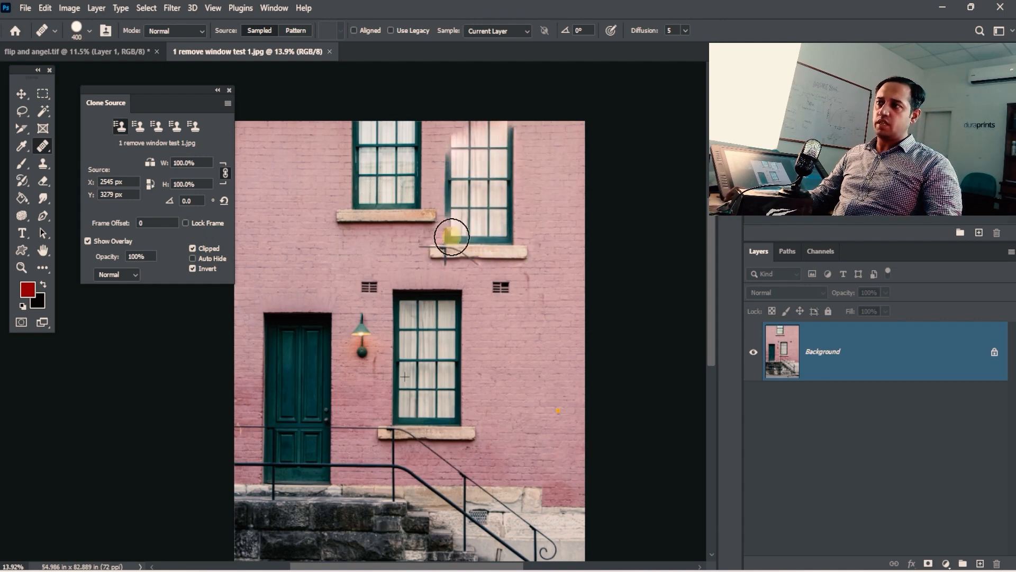
key("ctrl+z")
- Turn off Invert, sample the lower window's upper right corner, and paint a full-size window copy on the brick wall beside it
left_click(192, 268)
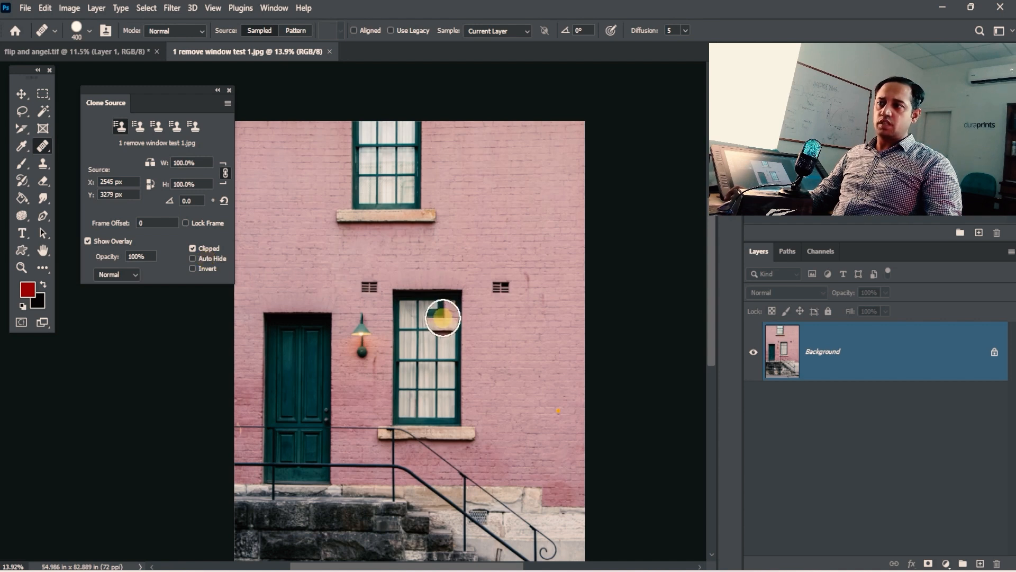
left_click(461, 293, "alt")
mouse_move(517, 159)
left_mouse_down()
mouse_move(470, 160)
mouse_move(463, 233)
mouse_move(491, 178)
mouse_move(512, 204)
mouse_move(522, 182)
mouse_move(483, 248)
mouse_move(517, 227)
mouse_move(492, 222)
mouse_move(443, 248)
mouse_move(513, 256)
mouse_move(456, 268)
mouse_move(517, 274)
mouse_move(443, 273)
mouse_move(490, 181)
mouse_move(457, 279)
mouse_move(537, 281)
left_mouse_up()
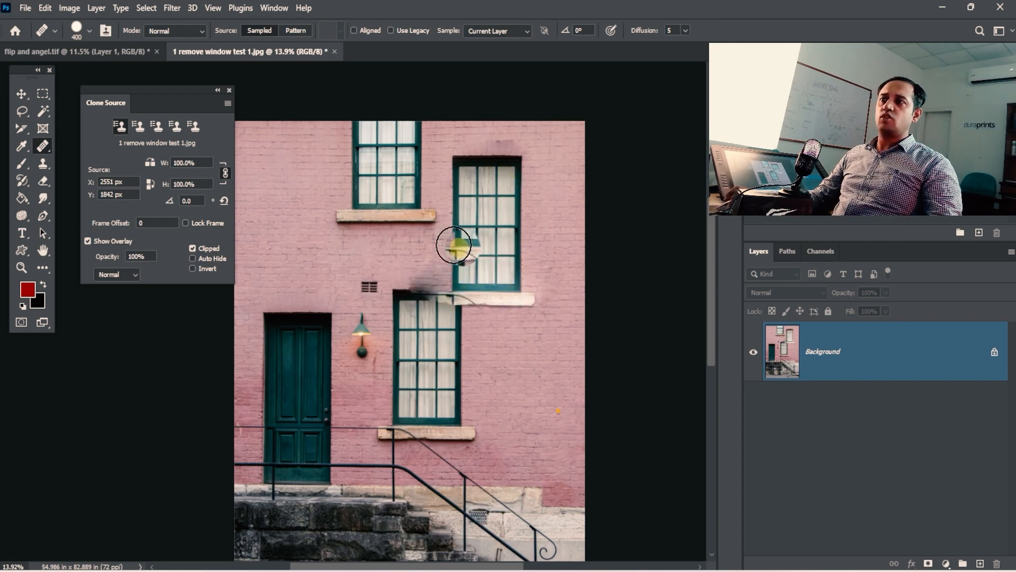
- Sample the forehead skin on the portrait image and reduce the Healing Brush size to 200
key("space")
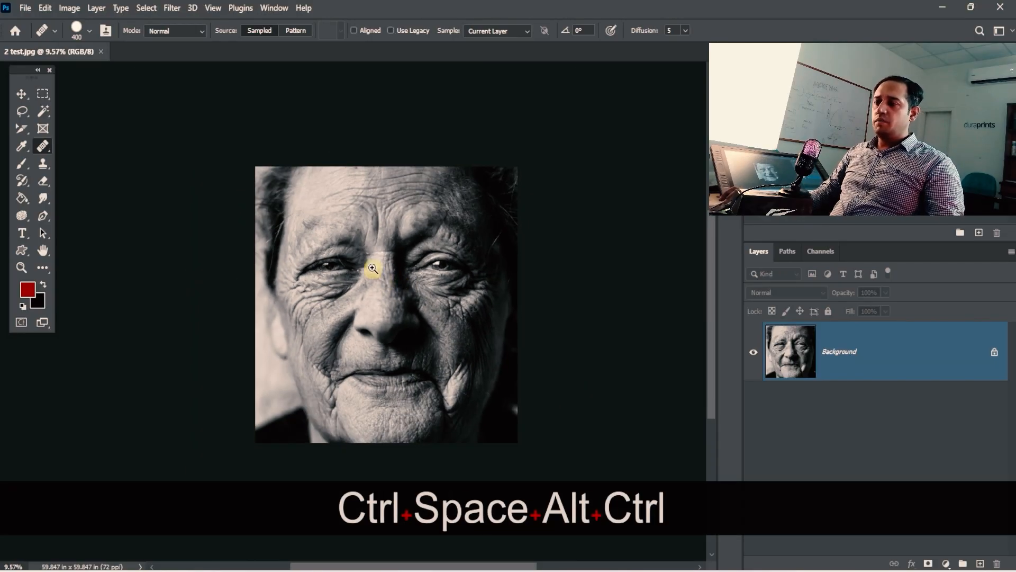
left_click(370, 270, "ctrl")
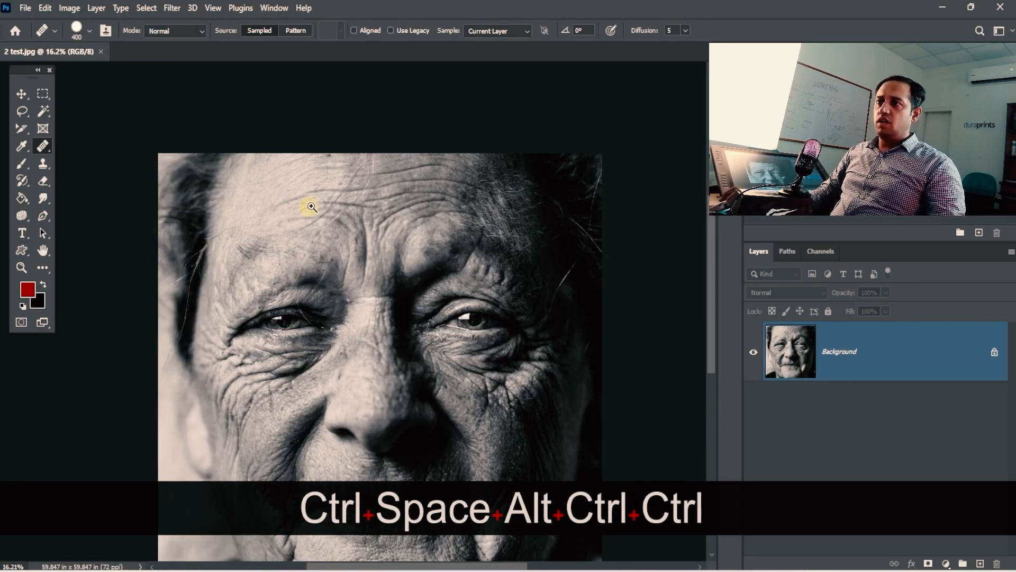
left_click_drag(311, 207, 343, 207)
left_click_drag(394, 241, 336, 291)
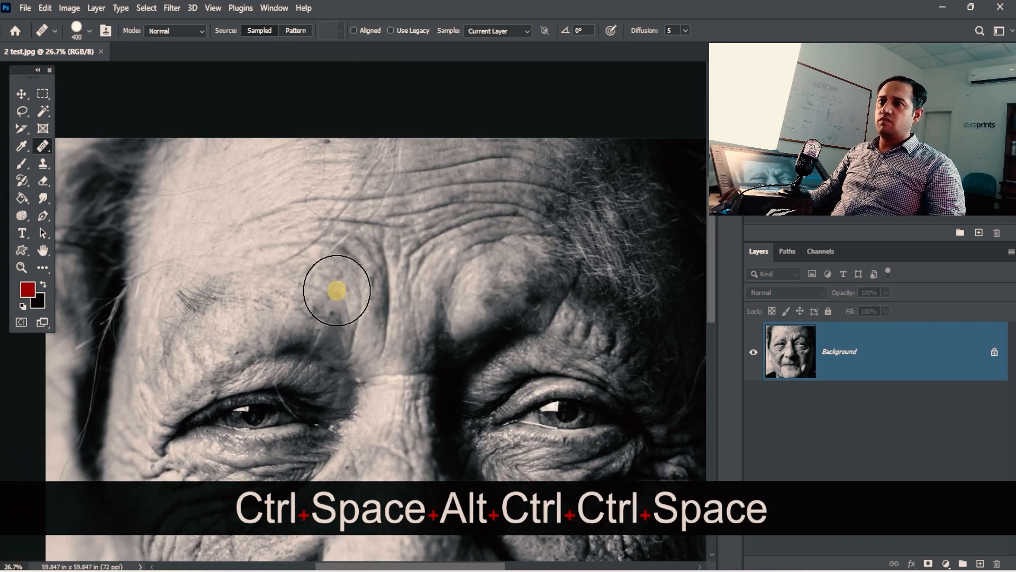
left_click(254, 234, "alt")
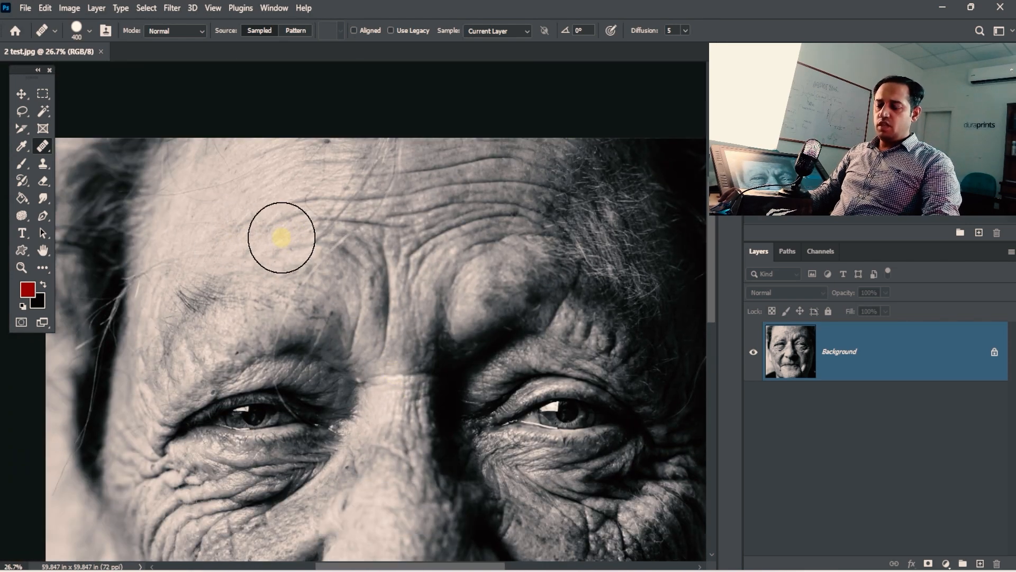
key("bracketleft")
key("bracketleft")
key("bracketleft")
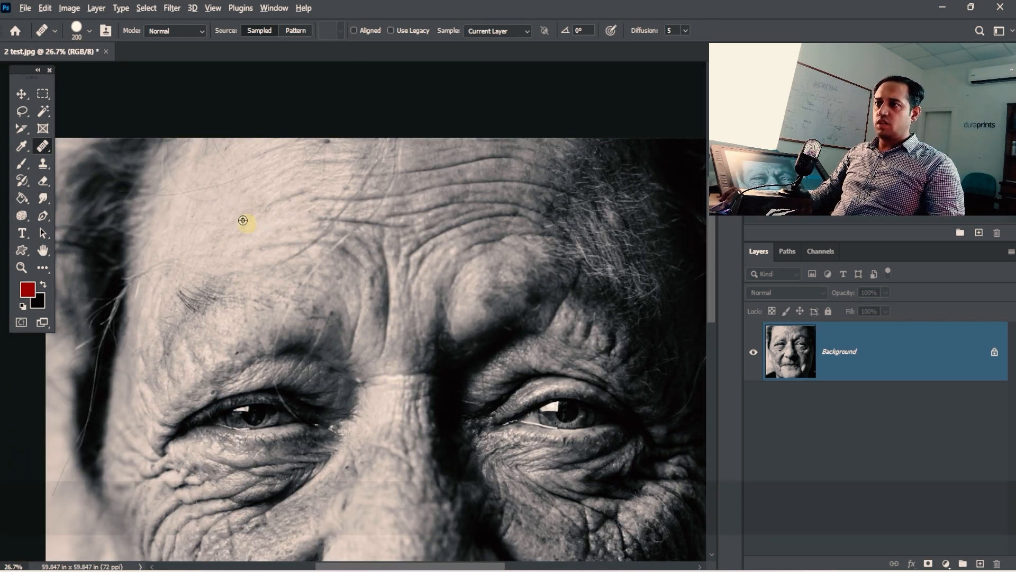
- Heal a small patch of the forehead directly on the Background from newly sampled skin, and undo the last two changes
left_click(243, 219, "alt")
left_click_drag(255, 205, 277, 209)
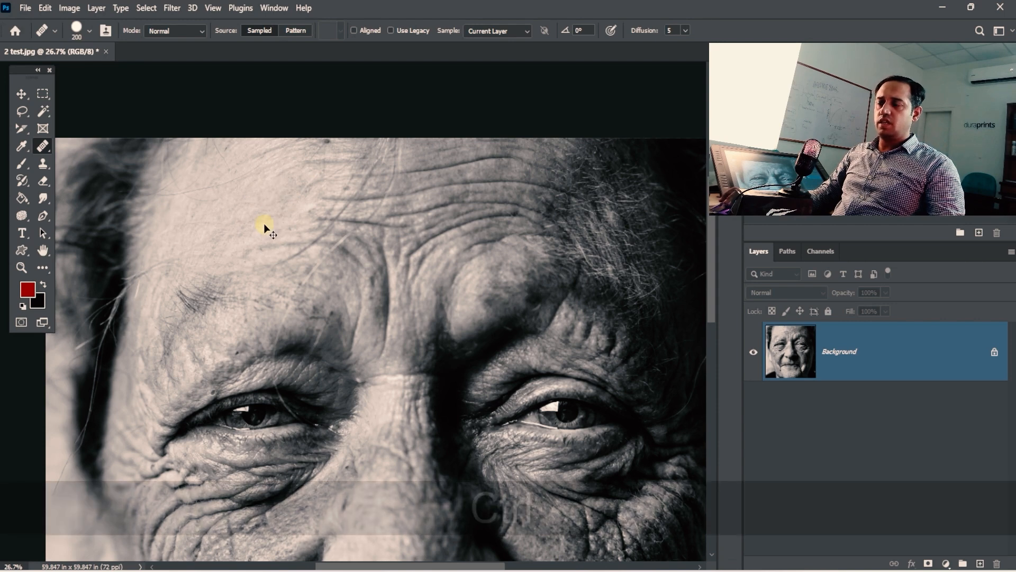
key("ctrl+z")
key("ctrl+z")
- Add a new layer above the Background and set the Healing Brush to sample All Layers
key("space")
left_click_drag(476, 372, 399, 331)
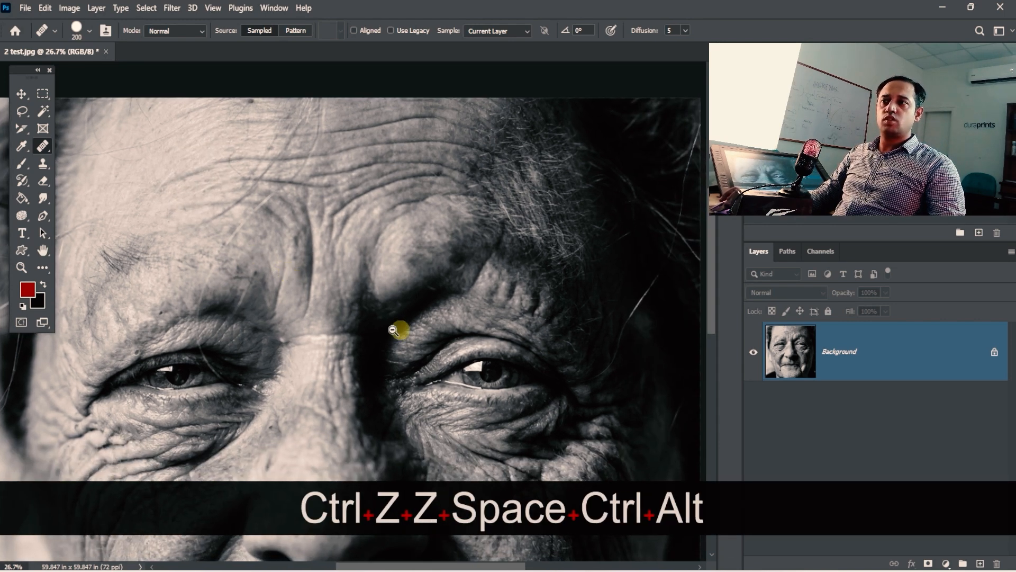
left_click(399, 331, "ctrl+alt")
left_click_drag(413, 379, 332, 256)
left_click(315, 283, "ctrl")
left_click_drag(282, 214, 320, 336)
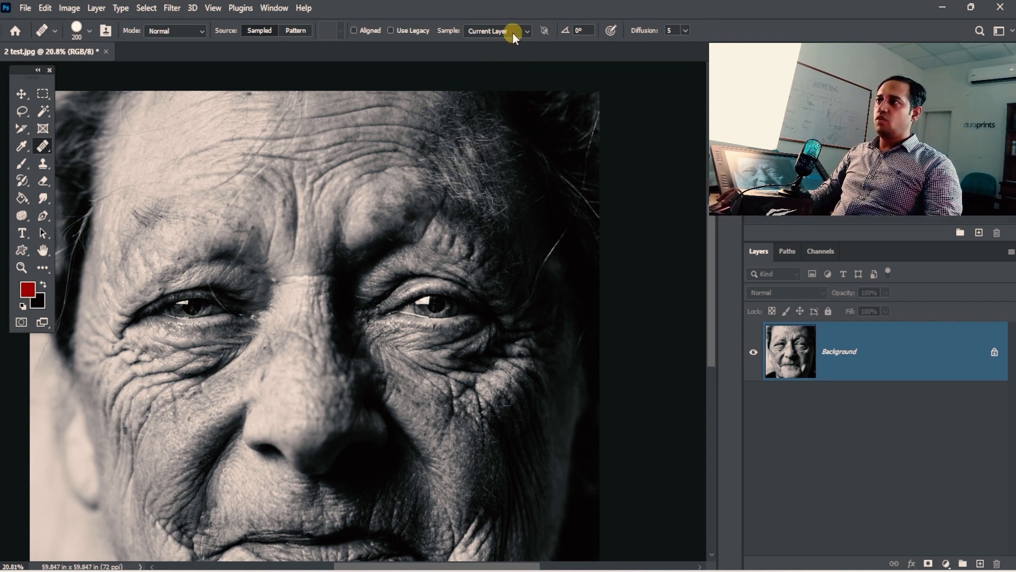
left_click(981, 562)
left_click(500, 30)
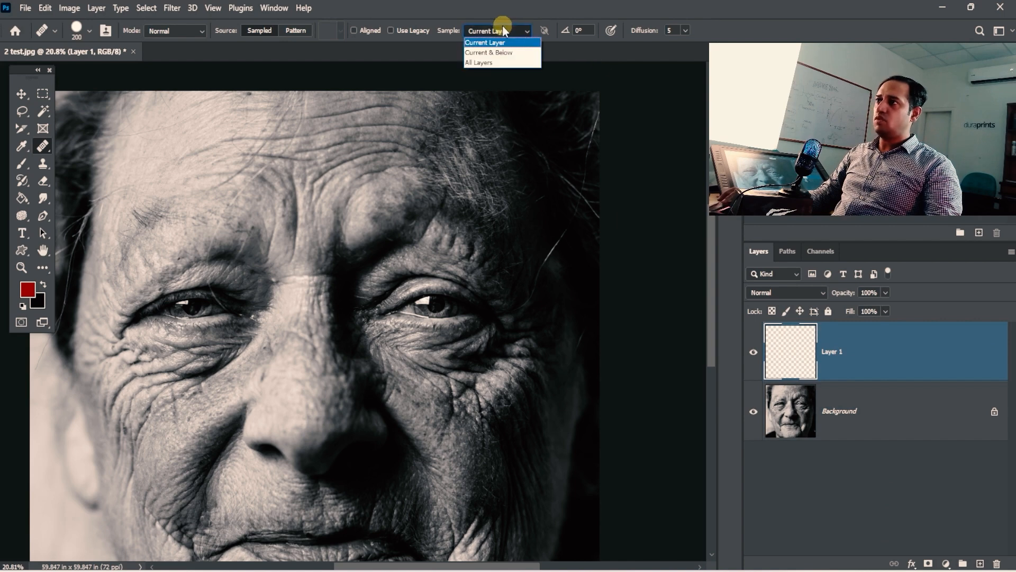
left_click(484, 62)
left_click_drag(440, 200, 447, 223)
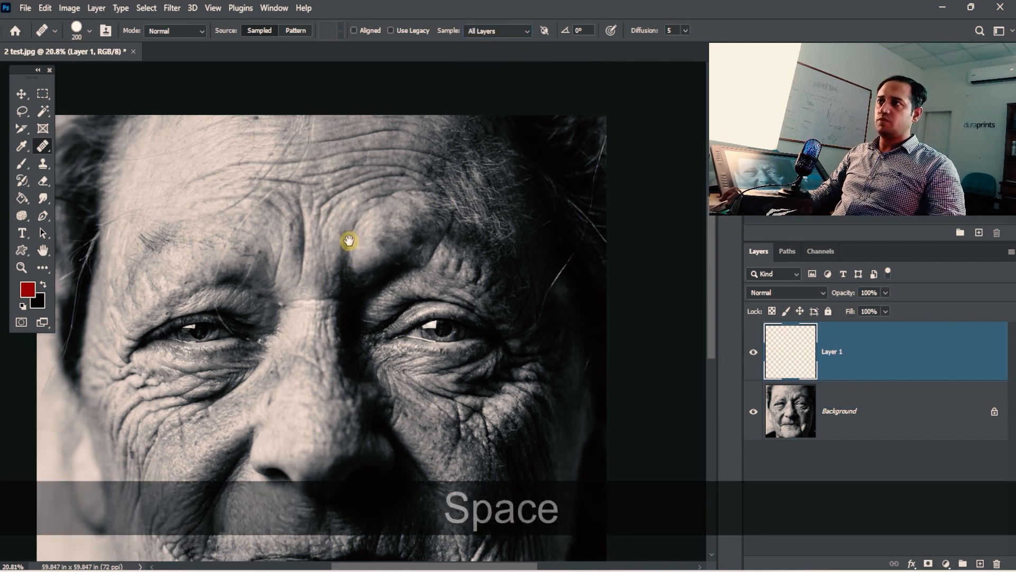
left_click(495, 31)
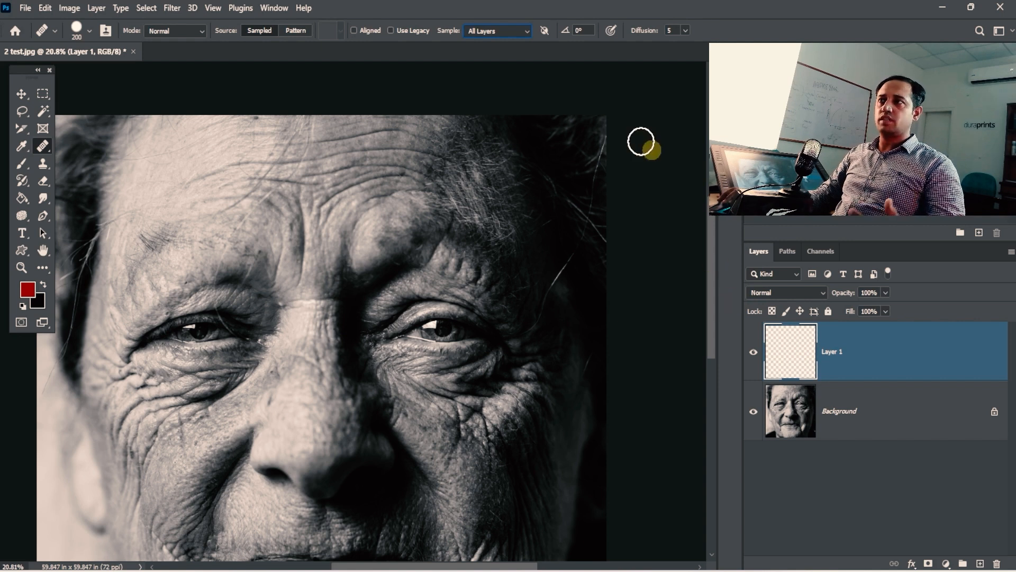
left_click(508, 33)
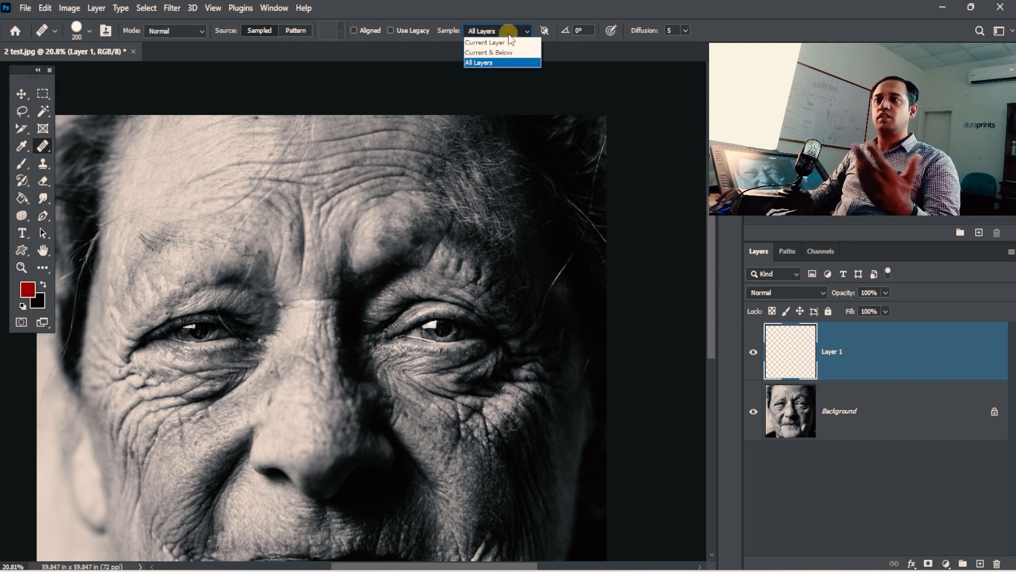
left_click(500, 63)
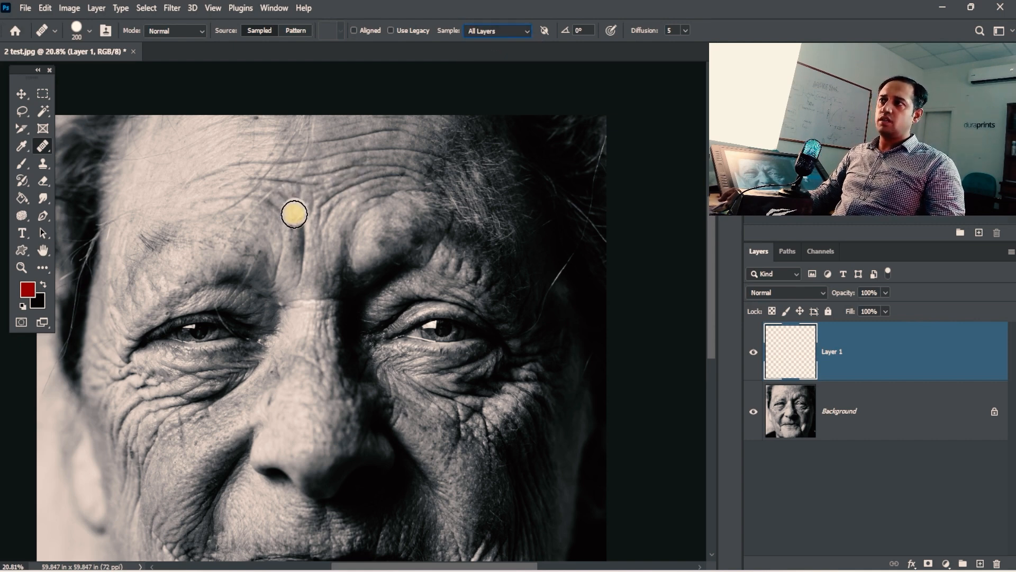
- Heal the fine wrinkles across the left half of the forehead on Layer 1, resampling nearby smooth skin between strokes
left_click(192, 185, "alt")
mouse_move(218, 173)
left_mouse_down()
mouse_move(239, 159)
mouse_move(190, 183)
mouse_move(236, 174)
mouse_move(231, 160)
mouse_move(279, 160)
left_mouse_up()
left_click(163, 197, "alt")
left_click(198, 205, "alt")
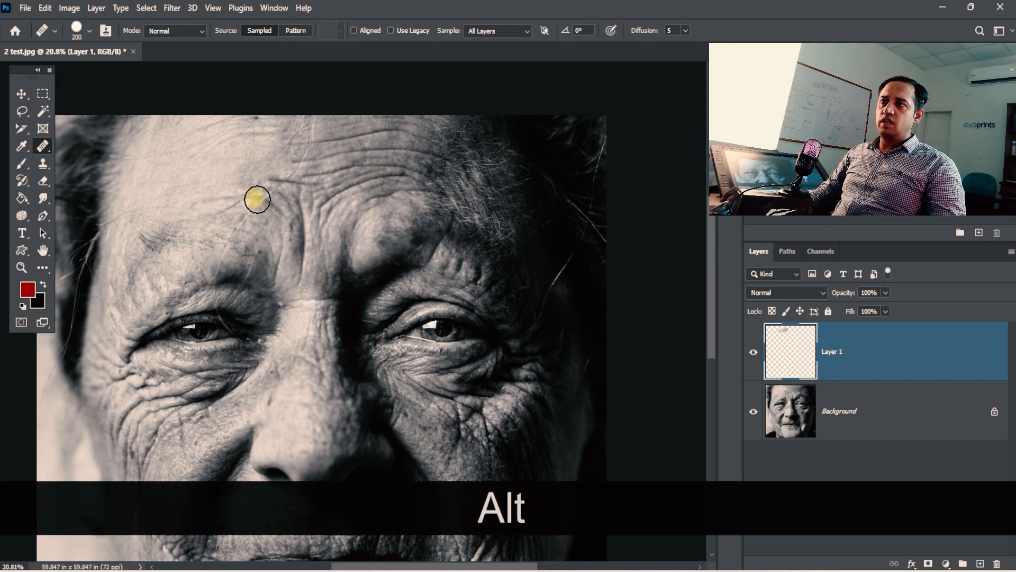
mouse_move(257, 199)
left_mouse_down()
mouse_move(212, 200)
mouse_move(206, 179)
left_mouse_up()
left_click(228, 170, "alt")
mouse_move(273, 177)
left_mouse_down()
mouse_move(302, 177)
mouse_move(324, 146)
mouse_move(247, 112)
left_mouse_up()
left_click(259, 167, "alt")
left_click(229, 174, "alt")
left_click(248, 172, "alt")
left_click(256, 157, "alt")
left_click(257, 149, "alt")
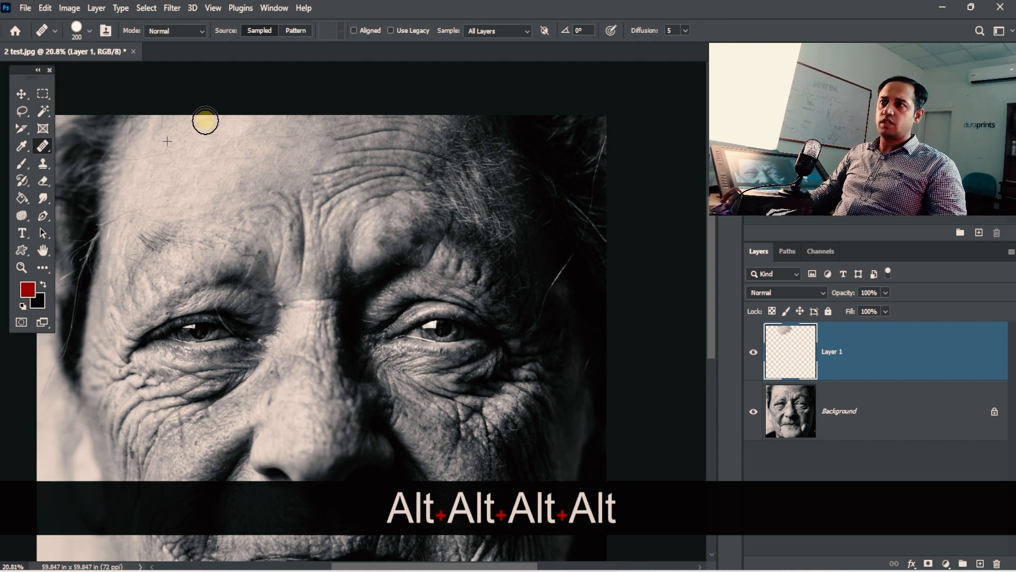
- Heal the wrinkles in the middle of the forehead and above the left brow's inner end, using nearby sampled skin
left_click(247, 162, "alt")
left_click_drag(319, 140, 355, 139)
left_click(216, 170, "alt")
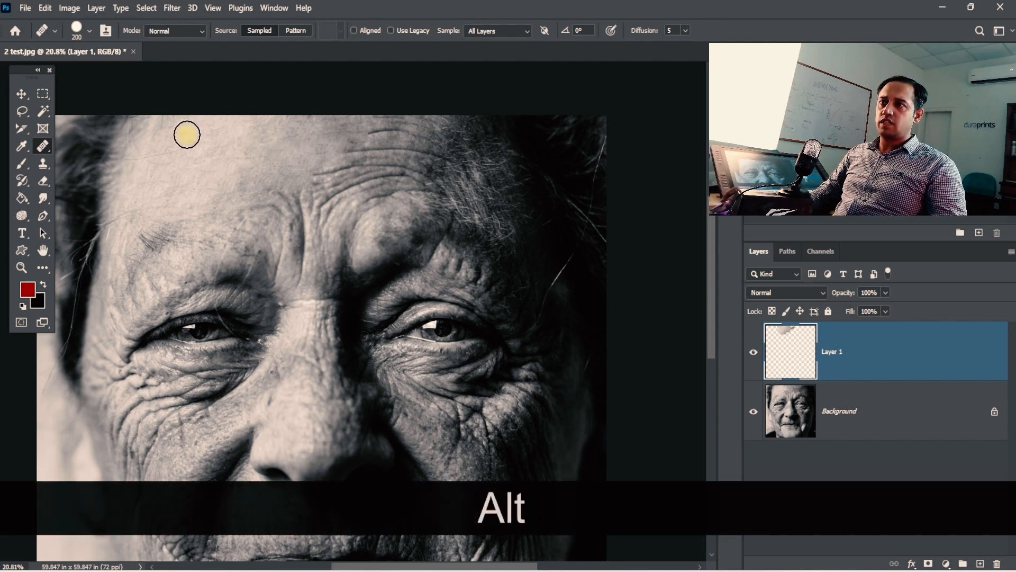
left_click(306, 146, "alt")
left_click_drag(311, 169, 368, 155)
left_click(300, 149, "alt")
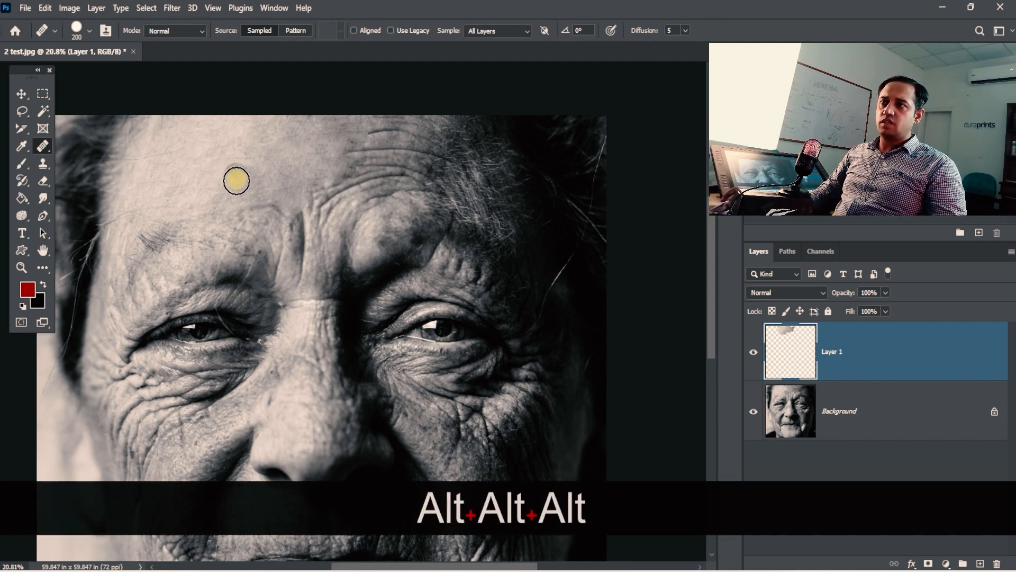
left_click(237, 181, "alt")
left_click(268, 156, "alt")
left_click_drag(273, 206, 241, 195)
left_click(276, 164, "alt")
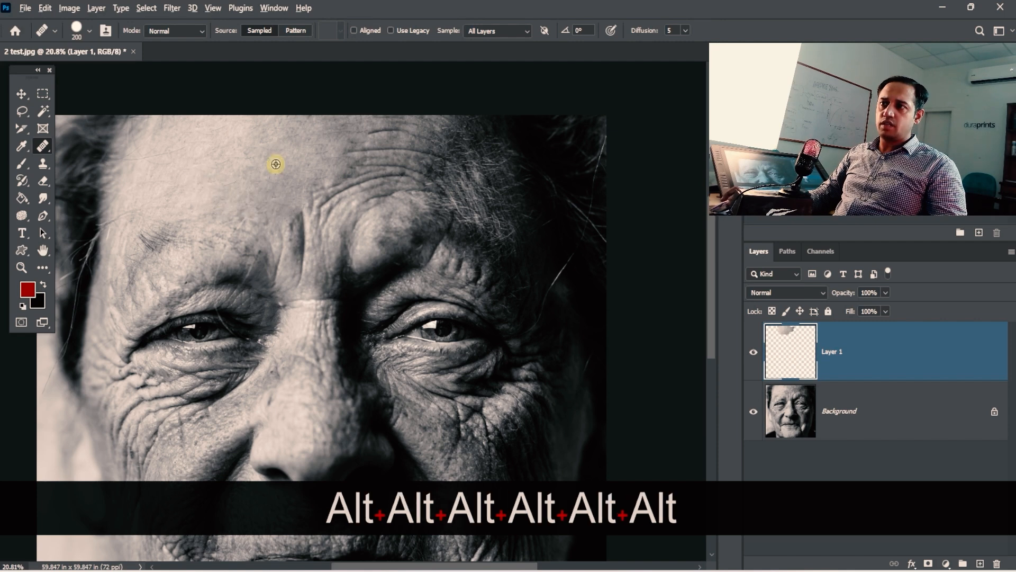
- Heal the vertical frown lines between the eyebrows with skin sampled from the central forehead
left_click(286, 263, "alt")
left_click(287, 193, "alt")
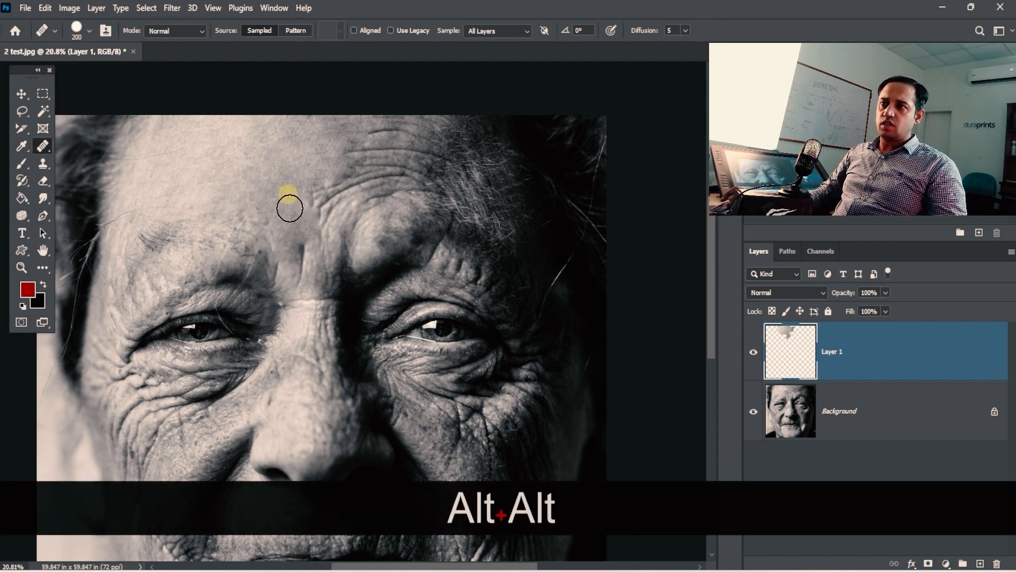
left_click(284, 238, "alt")
left_click(260, 185, "alt")
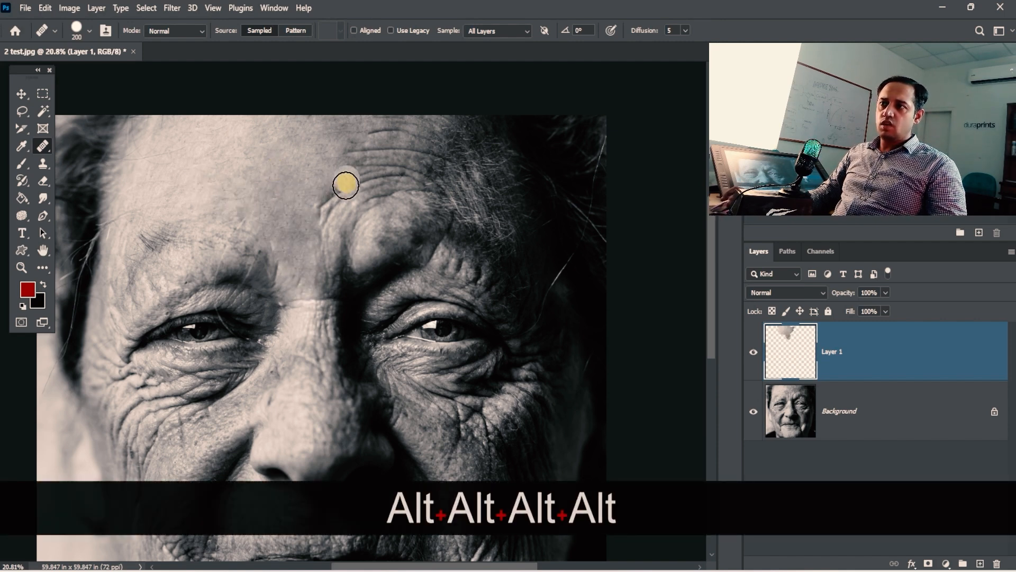
left_click(331, 196, "alt")
left_click(292, 193, "alt")
left_click(349, 195, "alt")
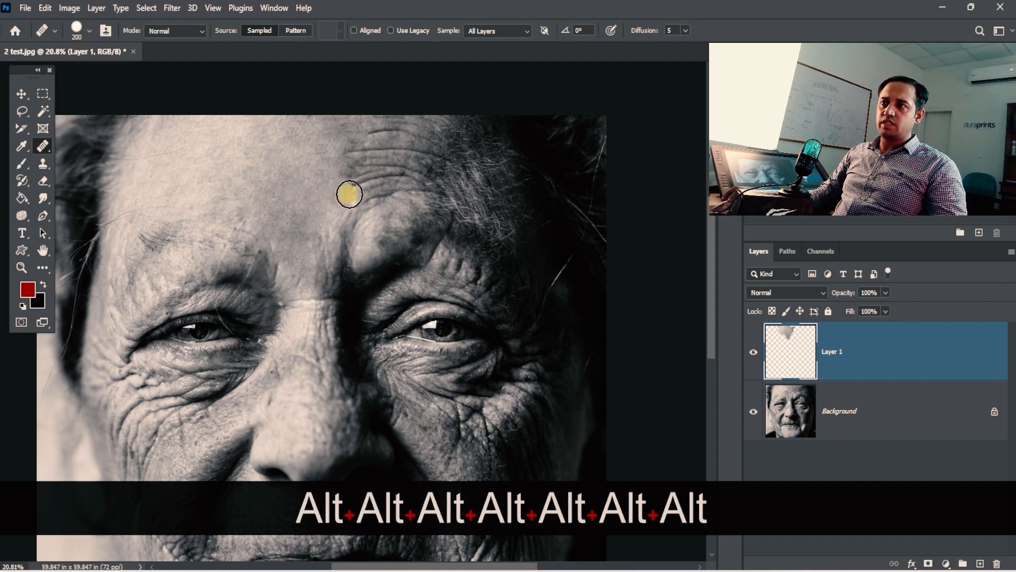
- Heal the horizontal wrinkles on the upper right part of the forehead with skin sampled from the smoothed area
left_click(351, 152, "alt")
left_click(318, 149, "alt")
left_click(334, 166, "alt")
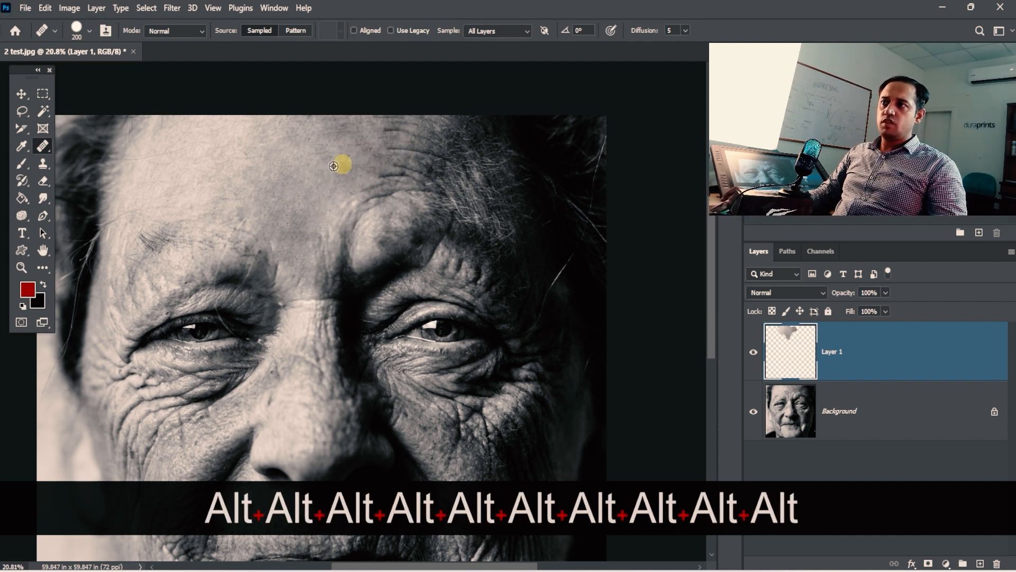
left_click(307, 165, "alt")
left_click(382, 137, "alt")
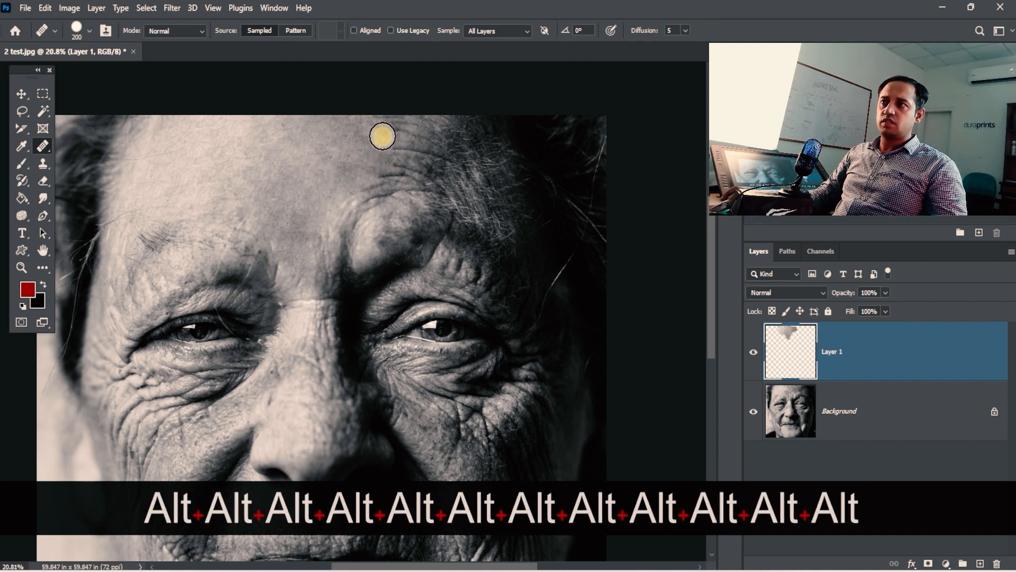
left_click(323, 139, "alt")
left_click_drag(380, 148, 436, 150)
- Heal the creases above the right eyebrow, at its inner end and toward the temple hair, resampling smooth forehead skin
left_click(316, 207, "alt")
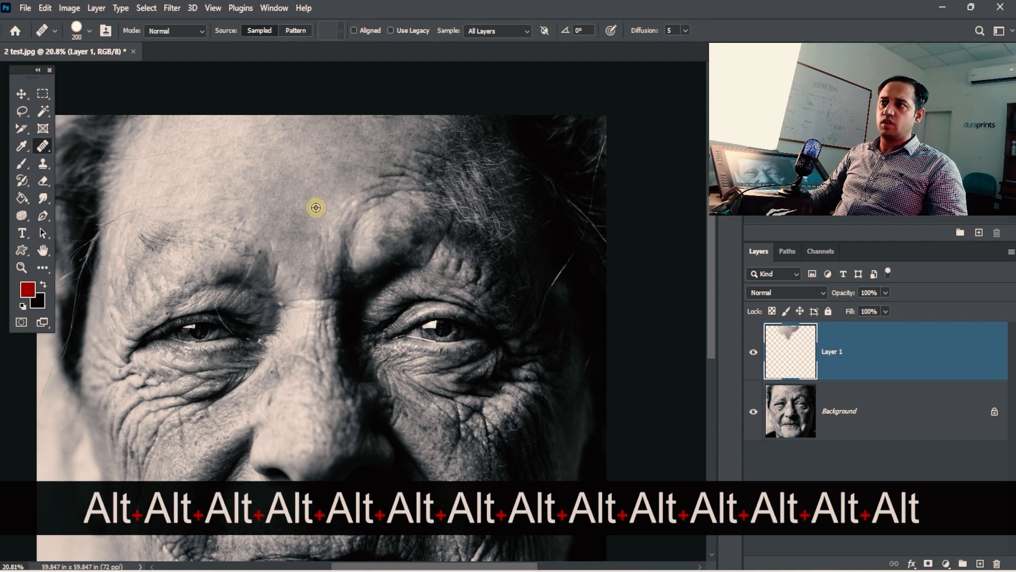
left_click_drag(383, 187, 424, 158)
left_click(318, 212, "alt")
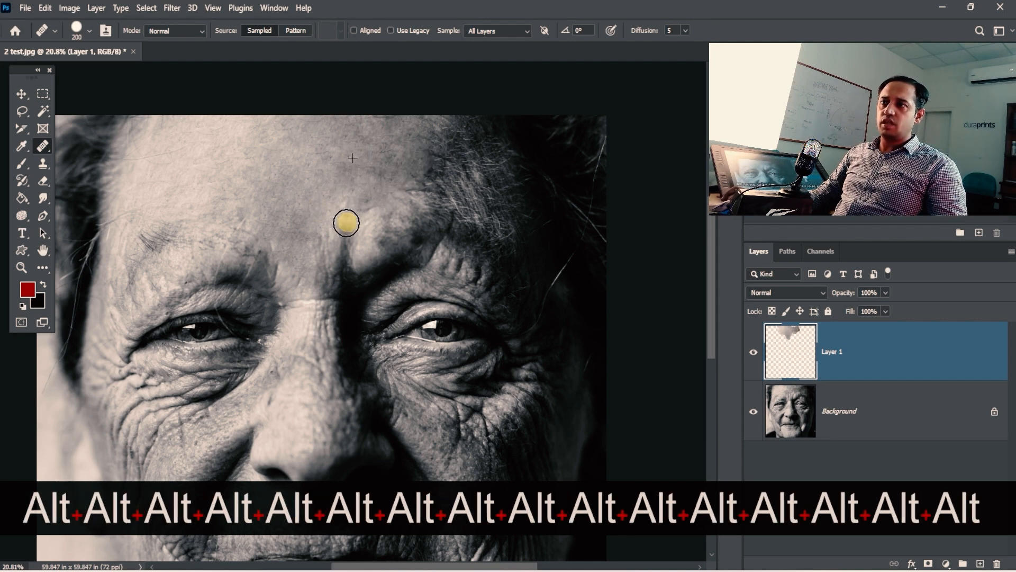
left_click_drag(347, 223, 322, 236)
left_click(375, 163, "alt")
left_click_drag(434, 159, 463, 161)
left_click(369, 144, "alt")
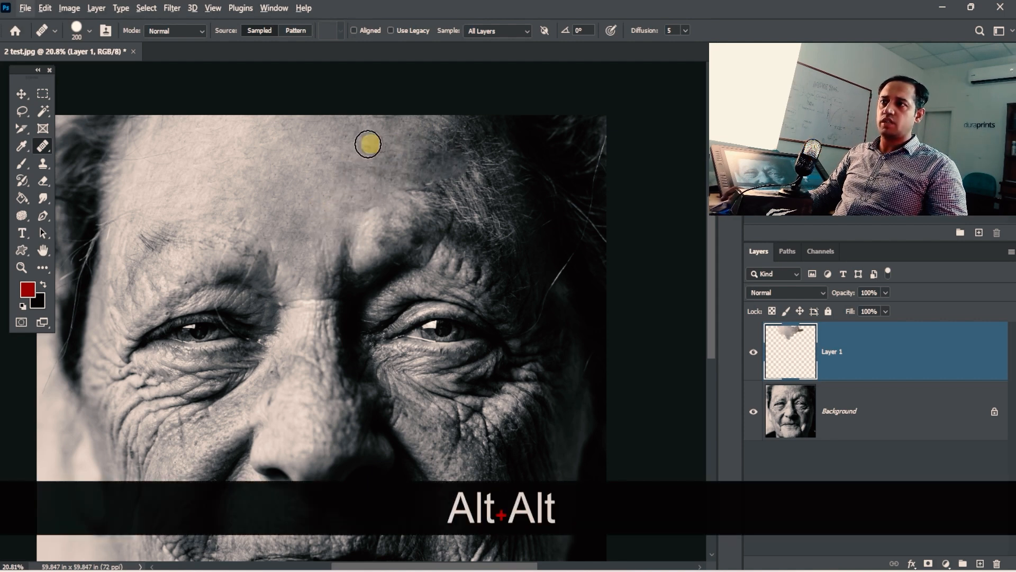
- Sample smooth skin above the left eyebrow and heal over the eyebrow's sparse hairs
left_click_drag(299, 185, 438, 170)
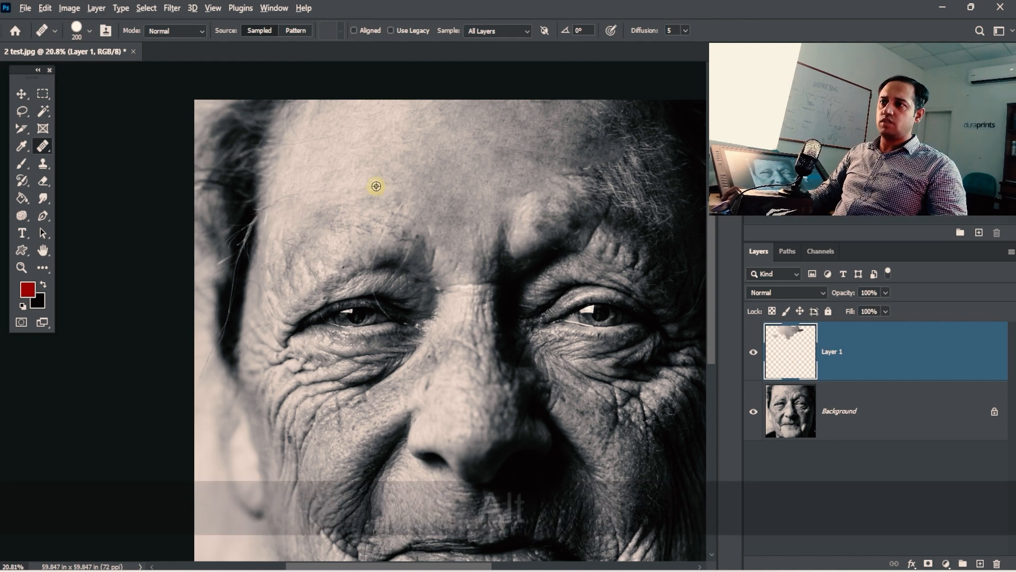
left_click(376, 186, "alt")
left_click_drag(307, 212, 284, 216)
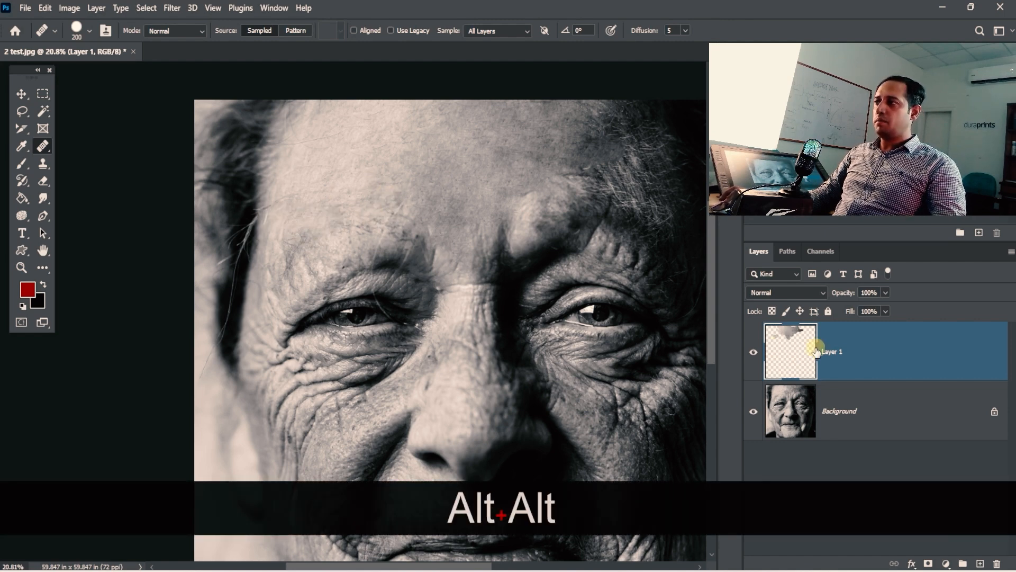
- Compare the portrait with Layer 1 hidden and shown, and hide the Background to inspect the healing strokes alone up close
left_click(758, 357)
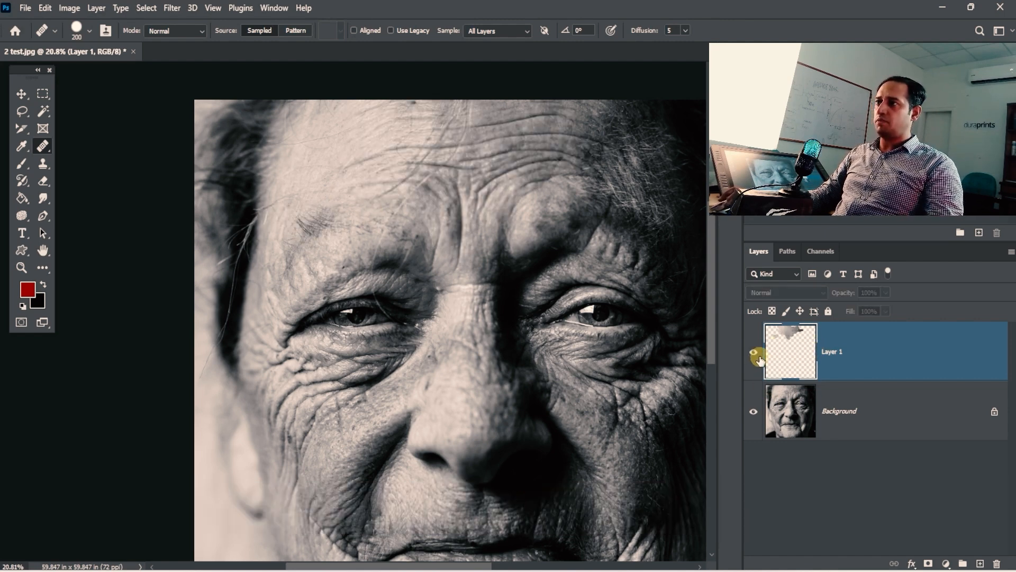
left_click(754, 415)
left_click_drag(501, 282, 403, 280)
left_click_drag(395, 183, 429, 172)
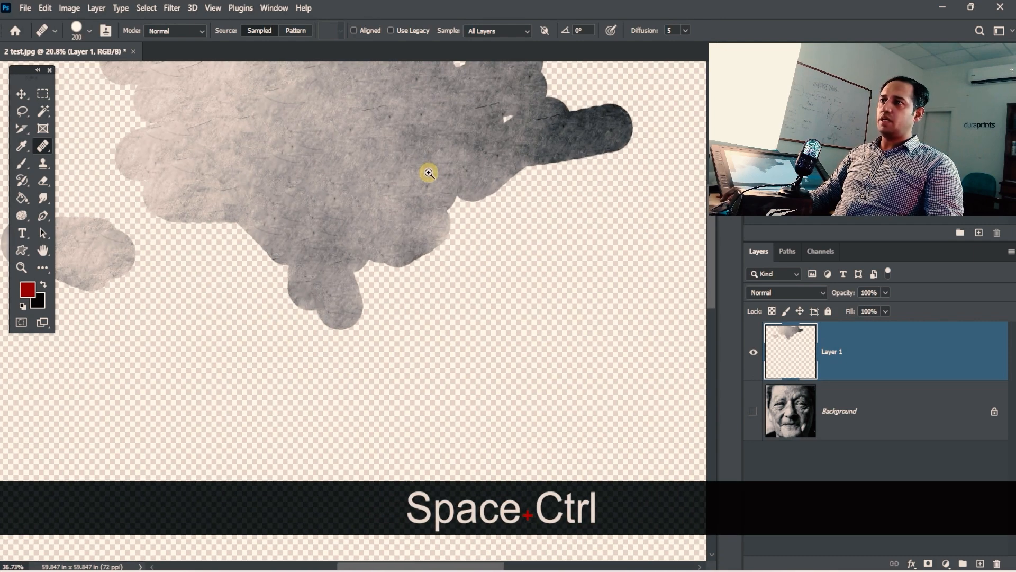
- Inspect the healing strokes, make the Background visible again, and compare the whole portrait with Layer 1 hidden and shown
left_click_drag(400, 114, 484, 269)
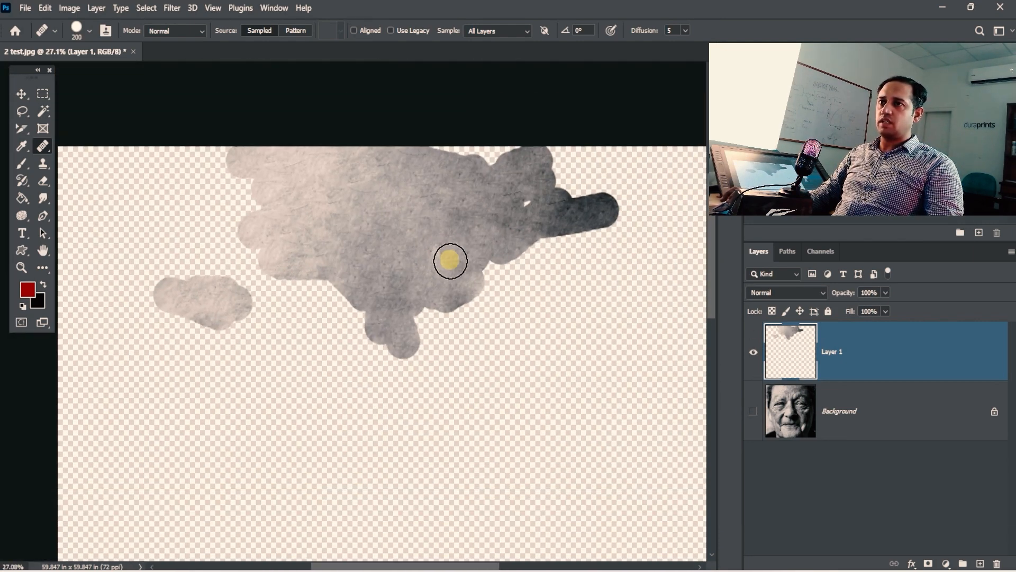
key("space")
left_click_drag(449, 261, 379, 220)
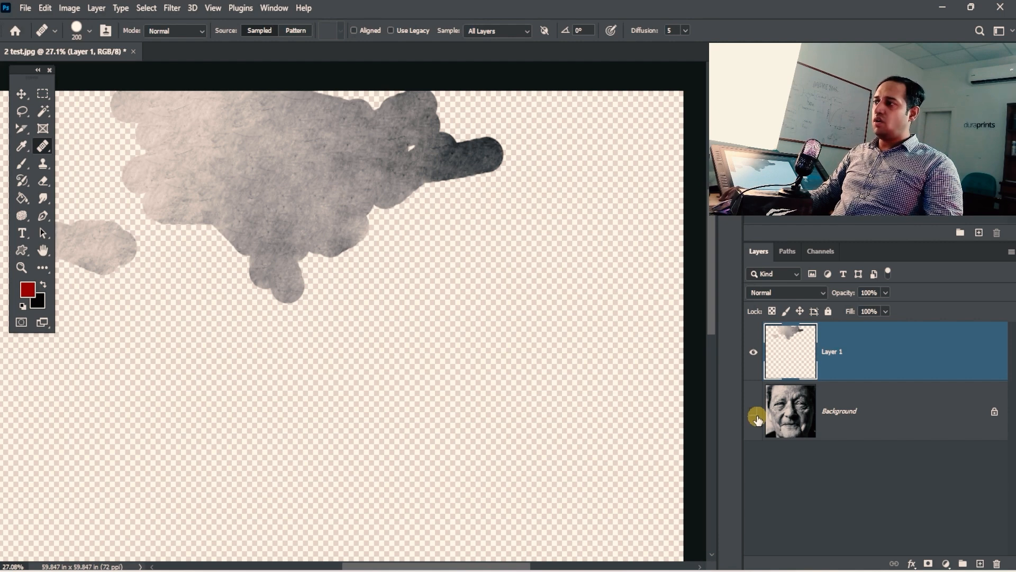
left_click(757, 416)
key("ctrl+space")
left_click_drag(491, 321, 387, 276)
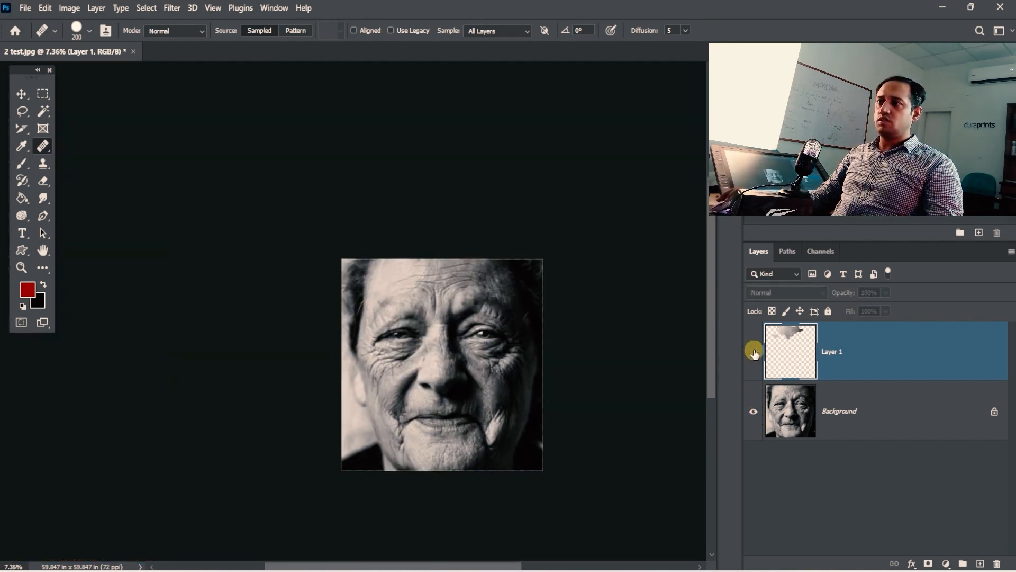
left_click(754, 354)
left_click(755, 353)
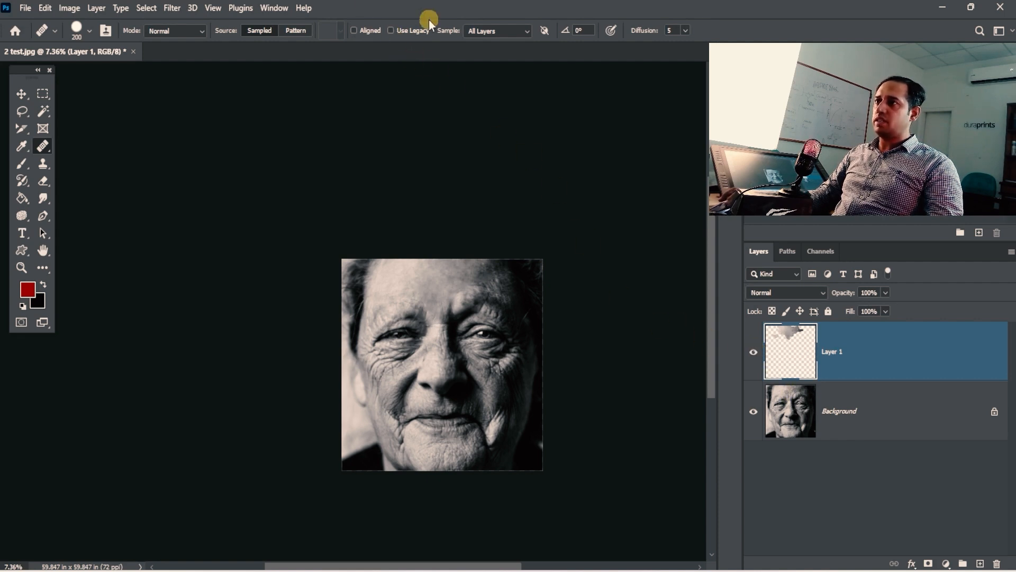
- Enable Use Legacy for the Healing Brush and heal the skin texture on the tip of the nose with sampled nose skin
left_click(391, 30)
key("ctrl+space")
left_click_drag(465, 324, 481, 378)
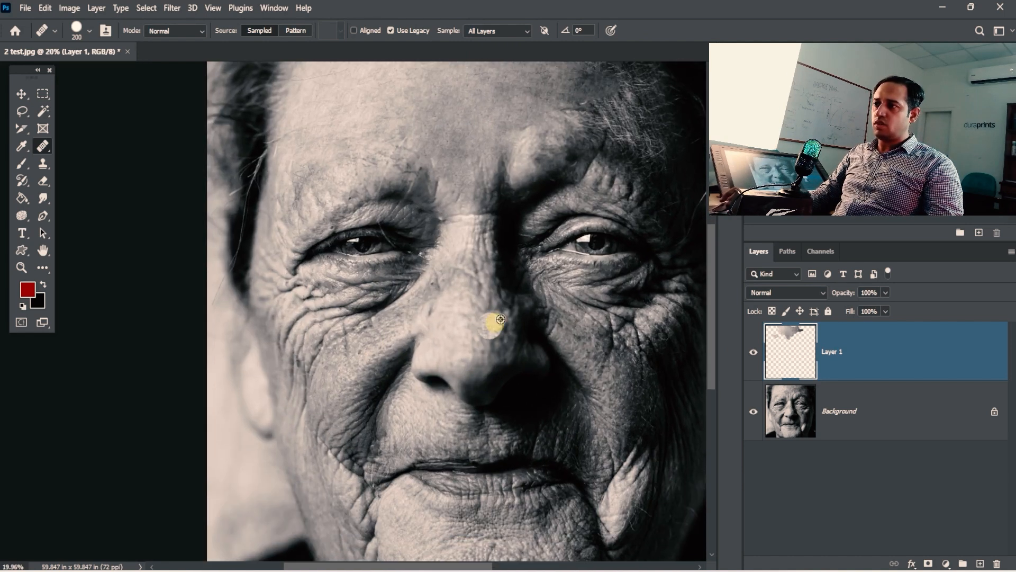
left_click(476, 325, "alt")
left_click_drag(493, 350, 461, 340)
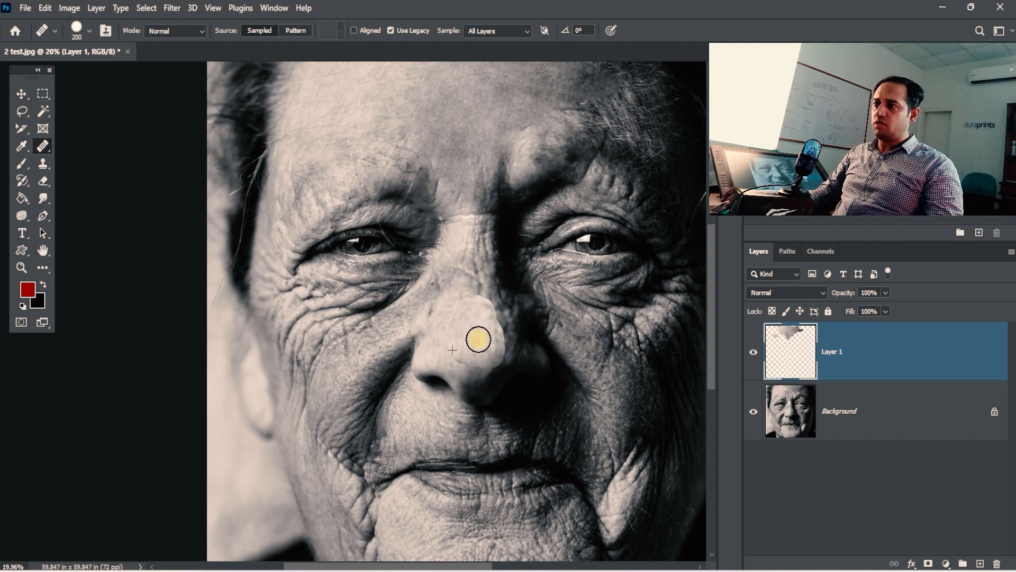
left_click_drag(478, 338, 479, 340)
left_click_drag(480, 378, 485, 406)
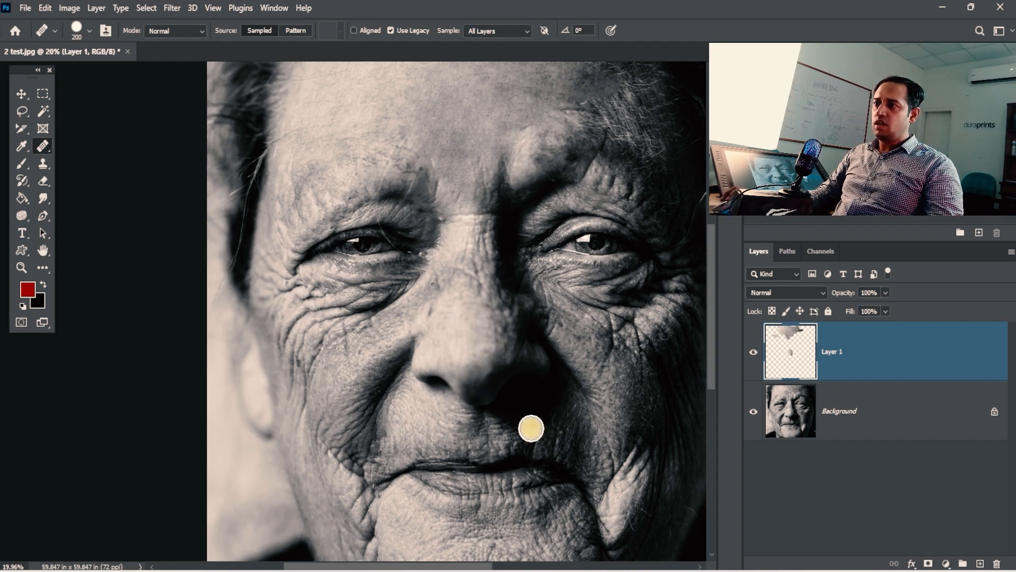
- Heal the rough skin along the bridge of the nose, resampling nearby nose skin
key("space")
left_click_drag(493, 325, 497, 339)
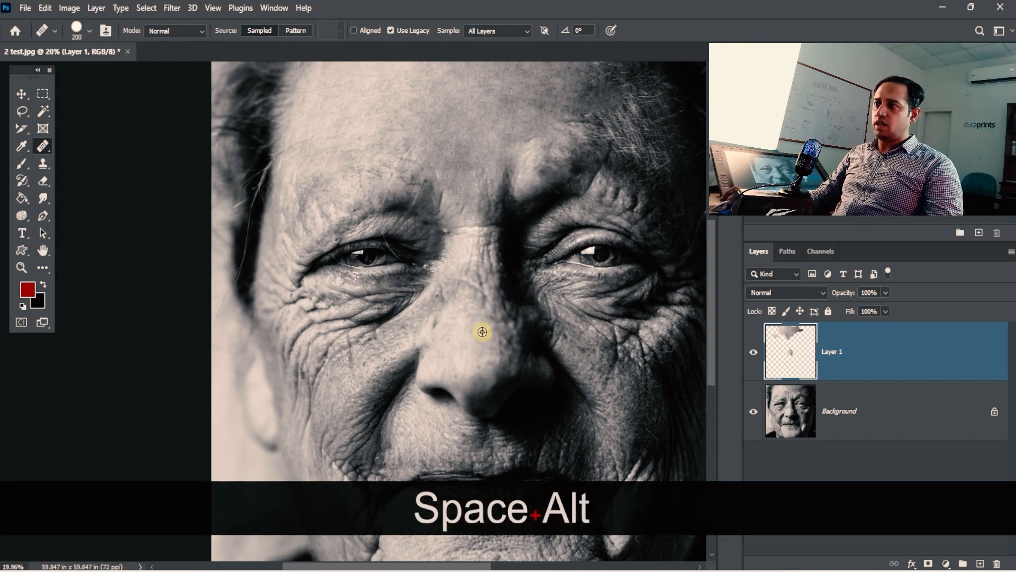
mouse_move(480, 275)
left_mouse_down()
mouse_move(474, 297)
mouse_move(482, 261)
left_mouse_up()
left_click(481, 305, "alt")
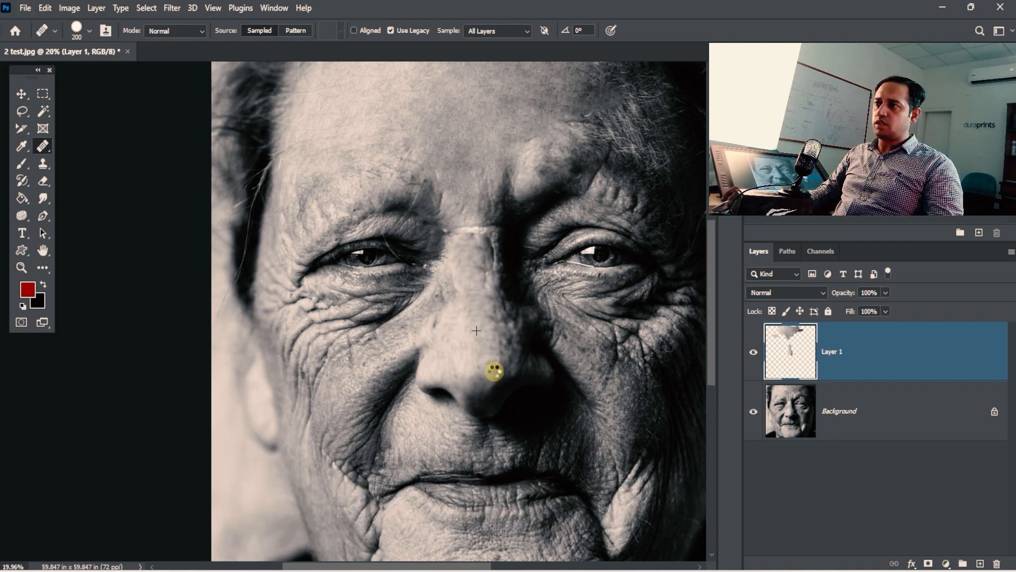
left_click(477, 275, "alt")
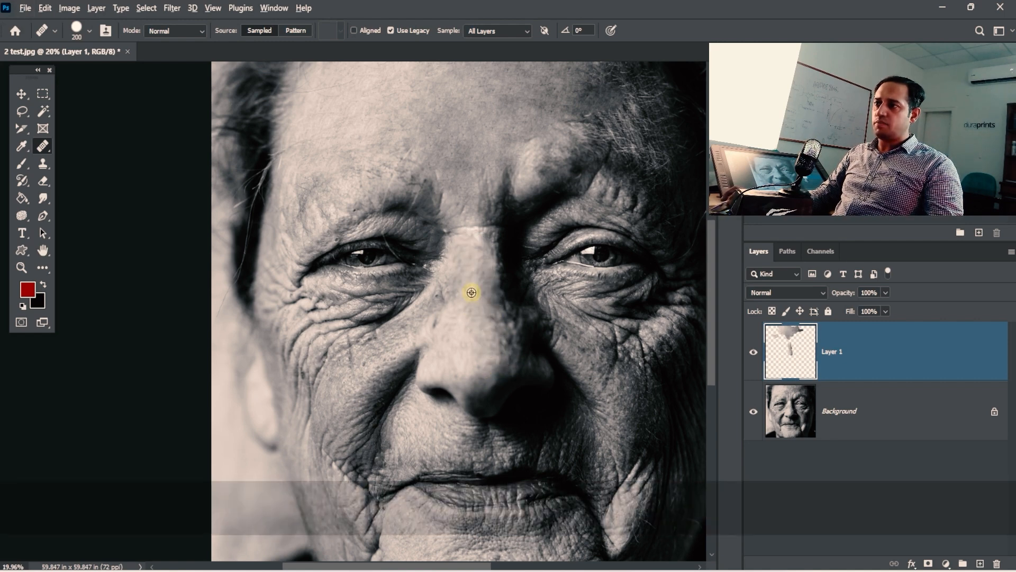
left_click_drag(472, 292, 483, 245)
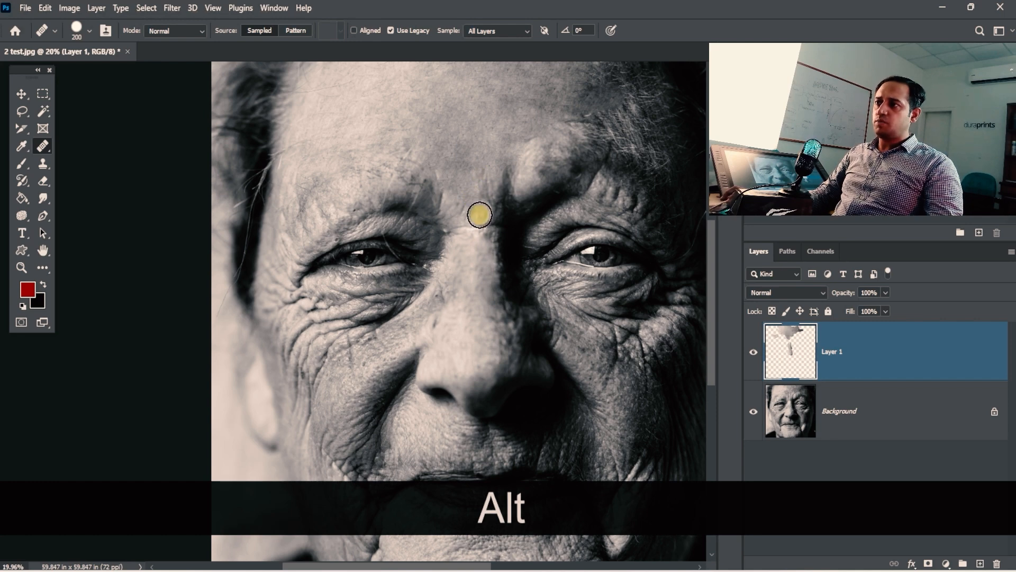
- Sample smooth skin from the lower forehead and heal the creases between the eyebrows at the top of the nose
left_click(473, 184, "alt")
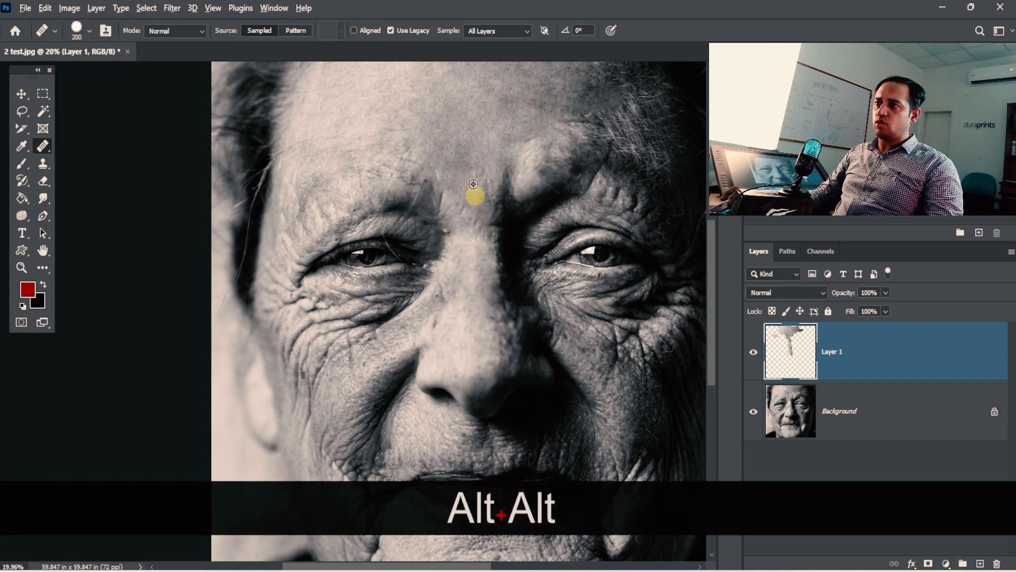
left_click(474, 163, "alt")
left_click(466, 181, "alt")
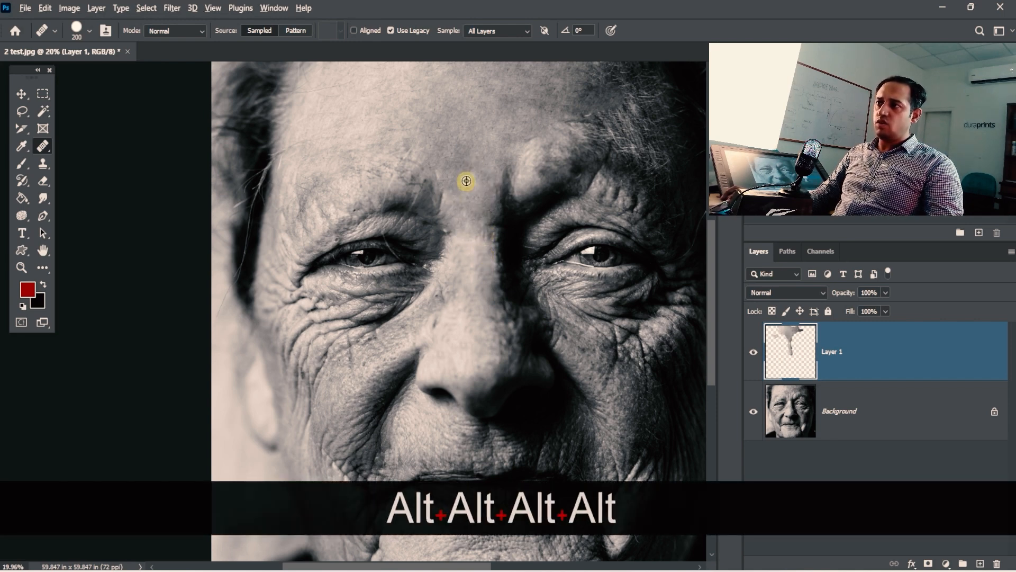
left_click(475, 178, "alt")
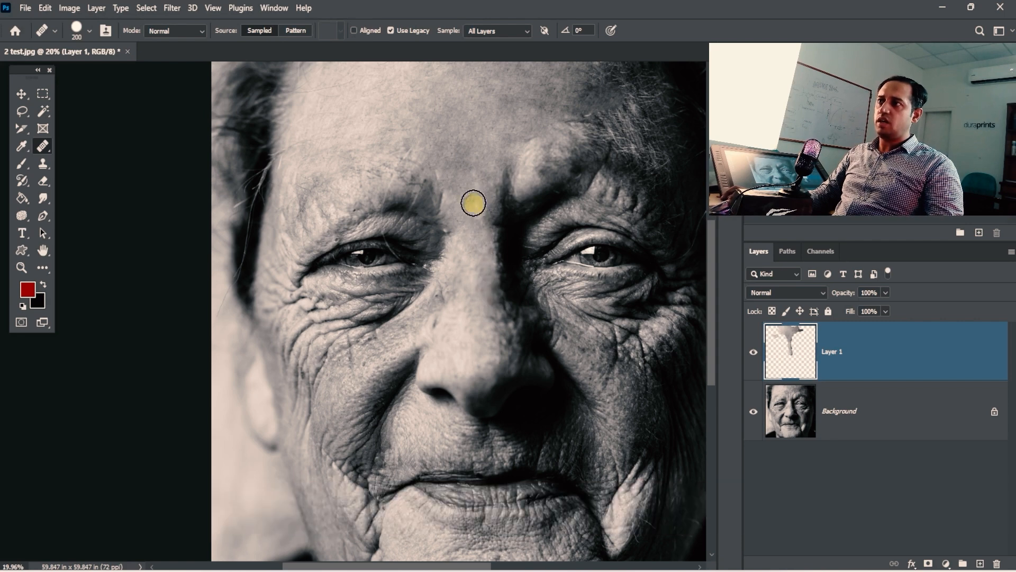
left_click(452, 176, "alt")
left_click_drag(442, 181, 444, 204)
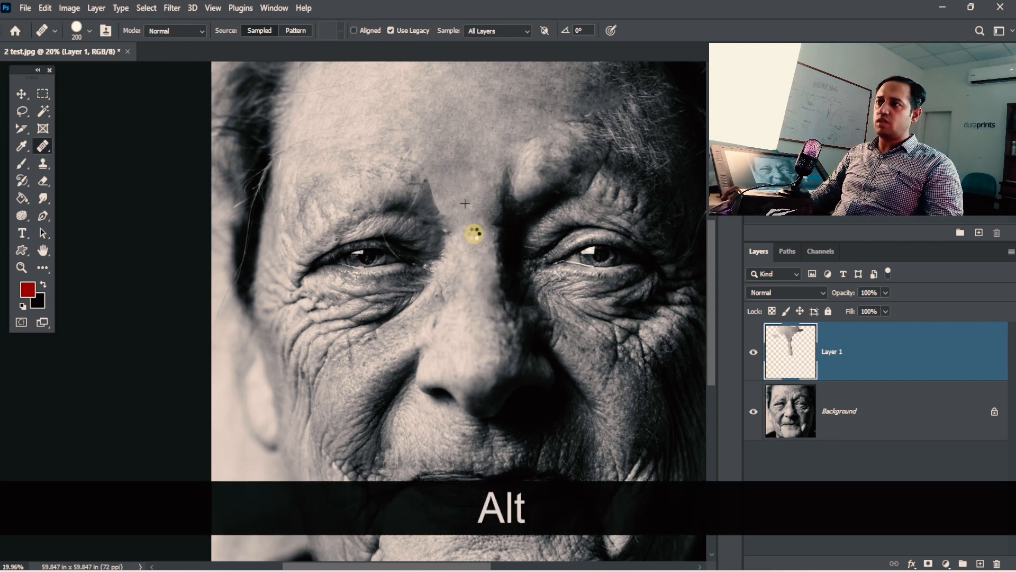
- Resample smooth forehead skin and heal the inner end of the left eyebrow and the area just above it
left_click(444, 157, "alt")
left_click(432, 115, "alt")
mouse_move(417, 138)
left_mouse_down()
mouse_move(404, 136)
mouse_move(440, 167)
left_mouse_up()
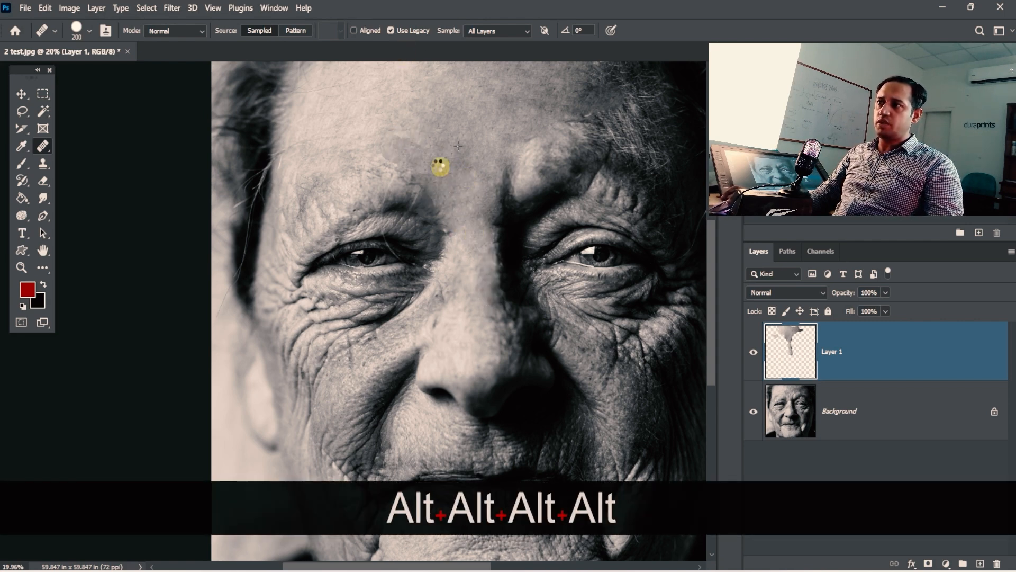
left_click_drag(379, 156, 388, 164)
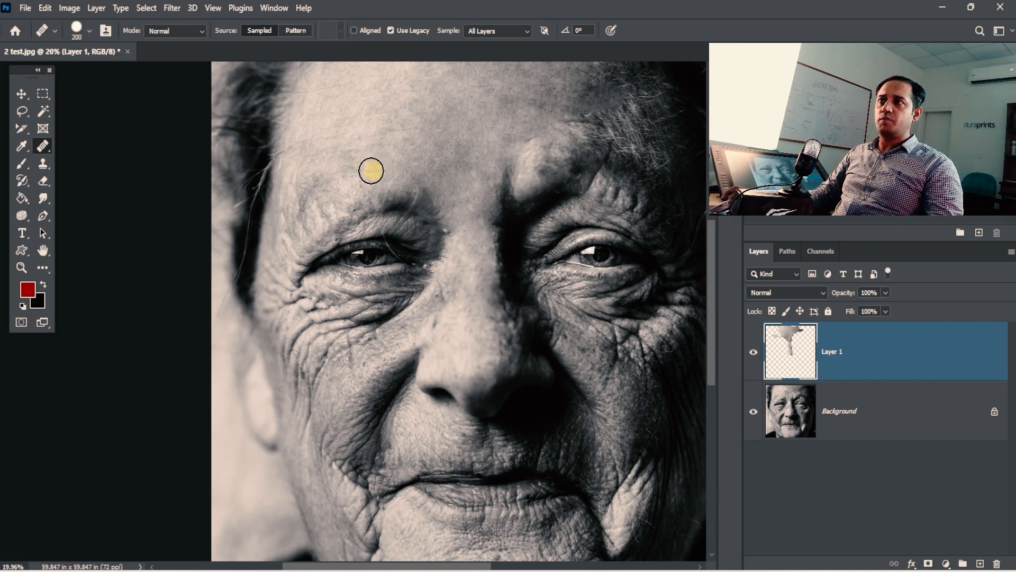
key("space")
left_click_drag(506, 241, 505, 262)
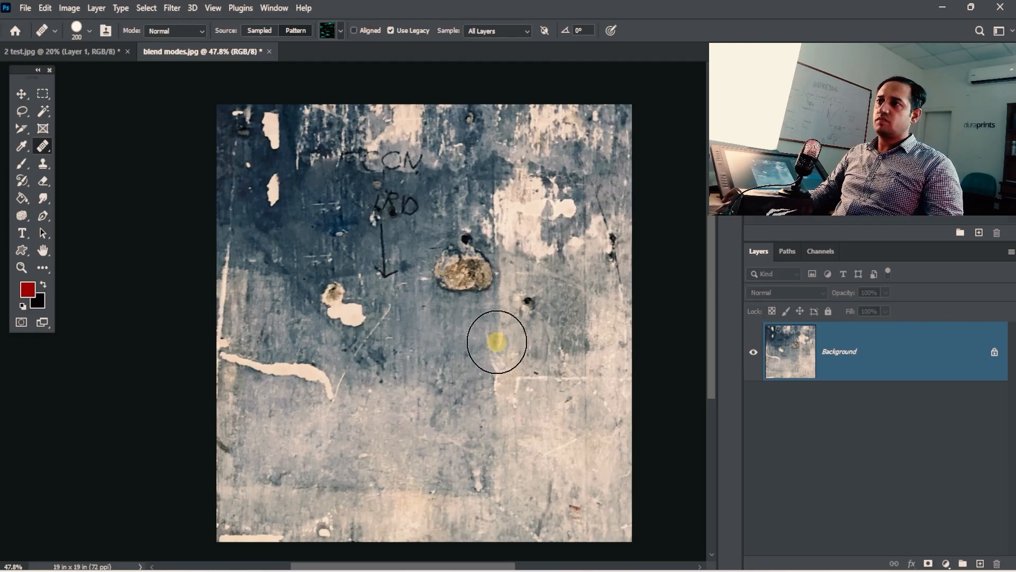
- In blend modes.jpg, use Pattern as the Healing Brush source and choose the orange dry grass pattern from the Grass group
key("ctrl+space")
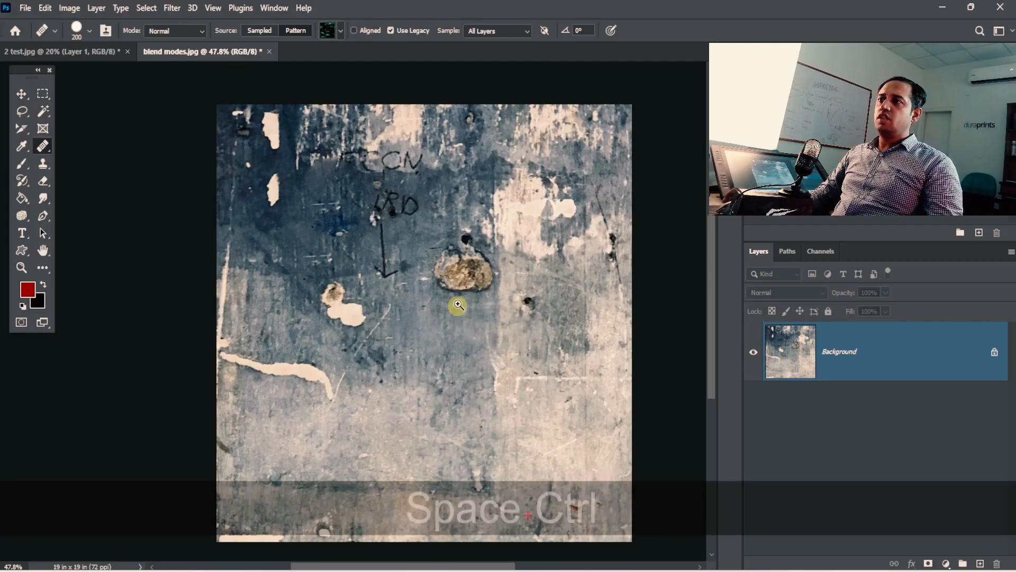
key("space")
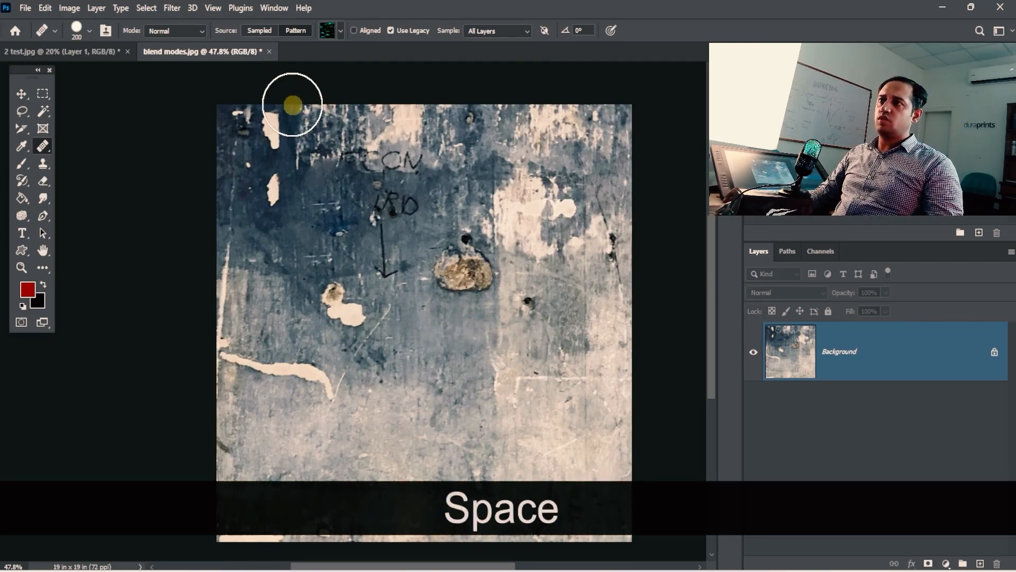
left_click(286, 32)
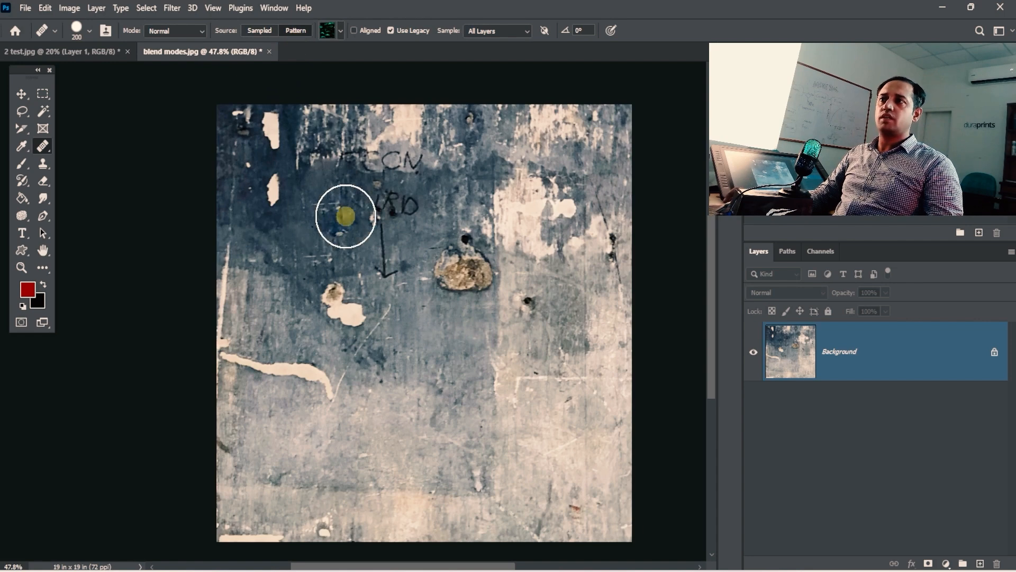
key("space")
left_click_drag(345, 213, 386, 236)
key("space")
left_click_drag(408, 283, 380, 232)
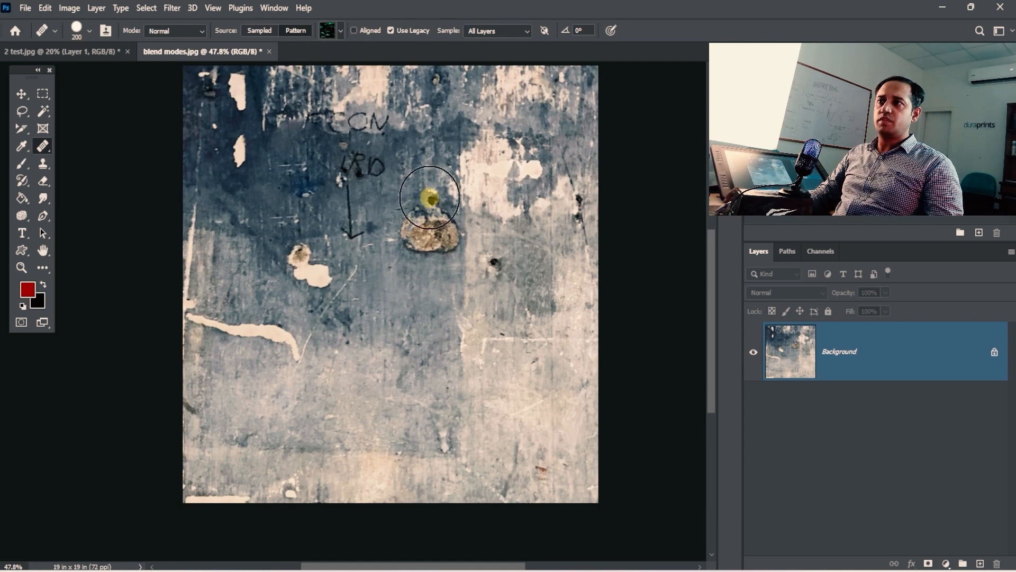
key("space")
left_click_drag(429, 197, 484, 147)
left_click(341, 31)
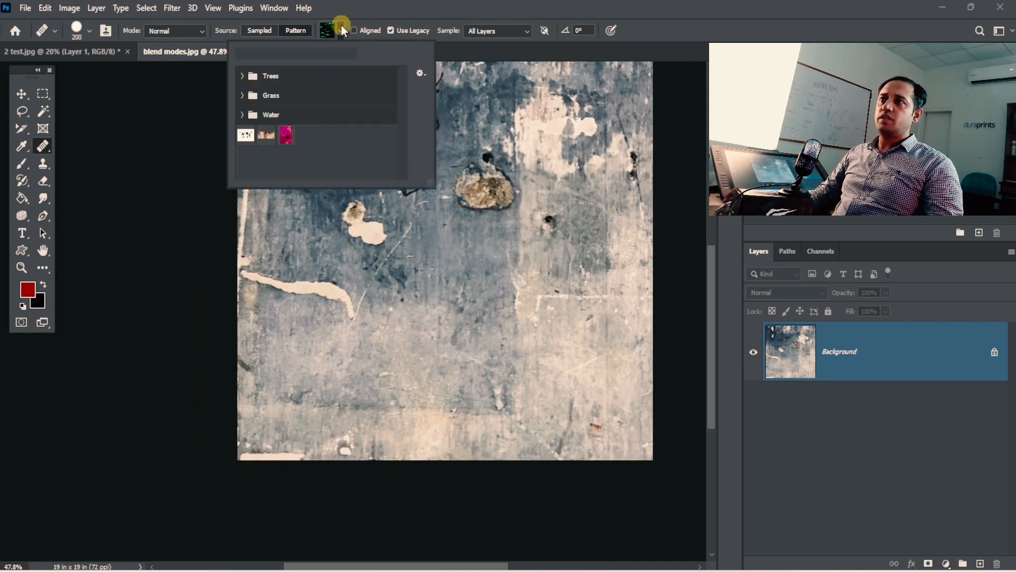
left_click(243, 96)
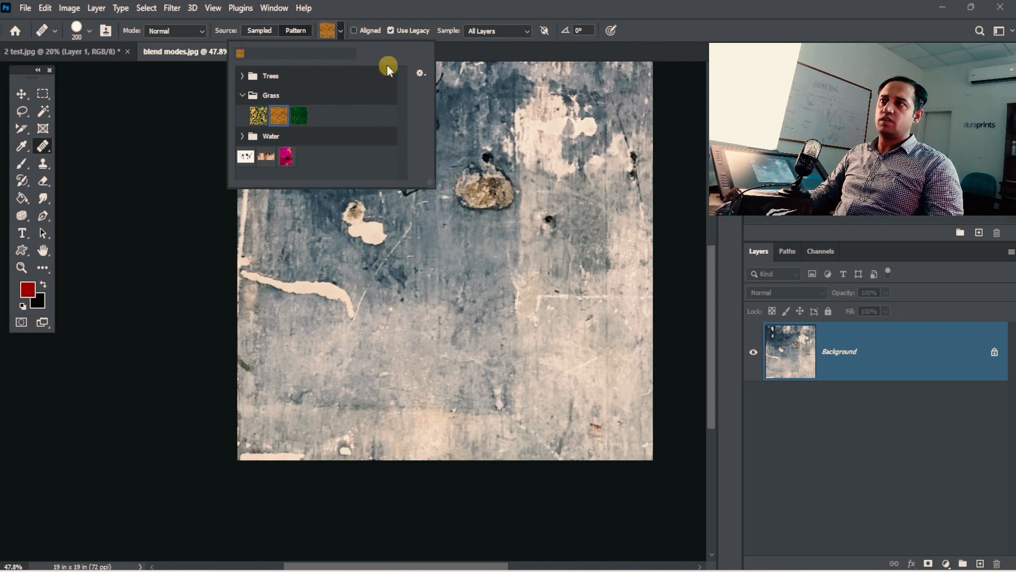
left_click(443, 6)
- Paint the grass pattern over the middle of the wall, below and beside the brown hole
mouse_move(495, 241)
left_mouse_down()
mouse_move(476, 268)
mouse_move(494, 279)
left_mouse_up()
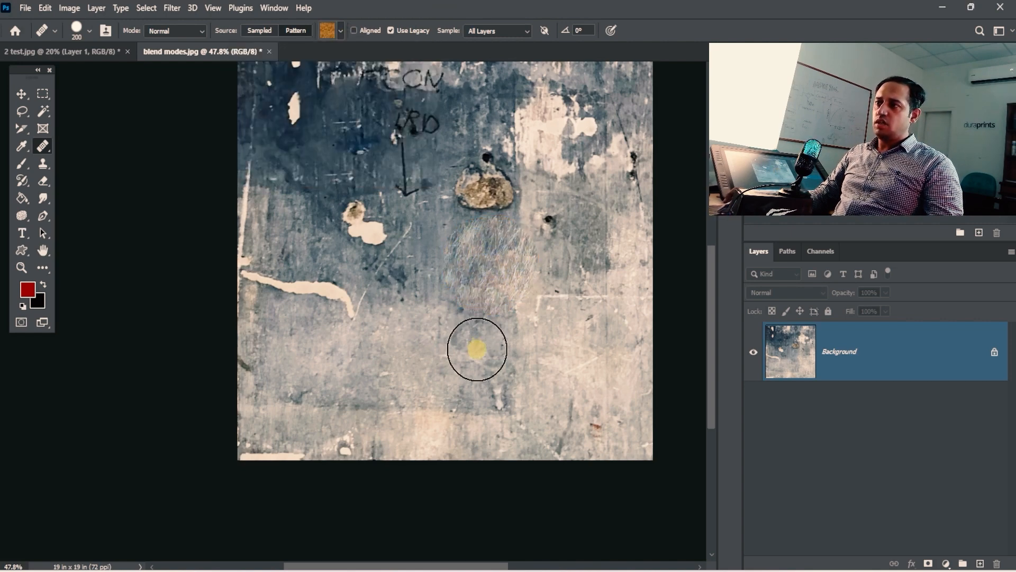
key("ctrl+space")
left_click(496, 274)
mouse_move(402, 248)
left_mouse_down()
mouse_move(356, 263)
mouse_move(376, 304)
mouse_move(411, 275)
mouse_move(375, 229)
mouse_move(331, 236)
left_mouse_up()
key("space")
left_click_drag(476, 346, 474, 293)
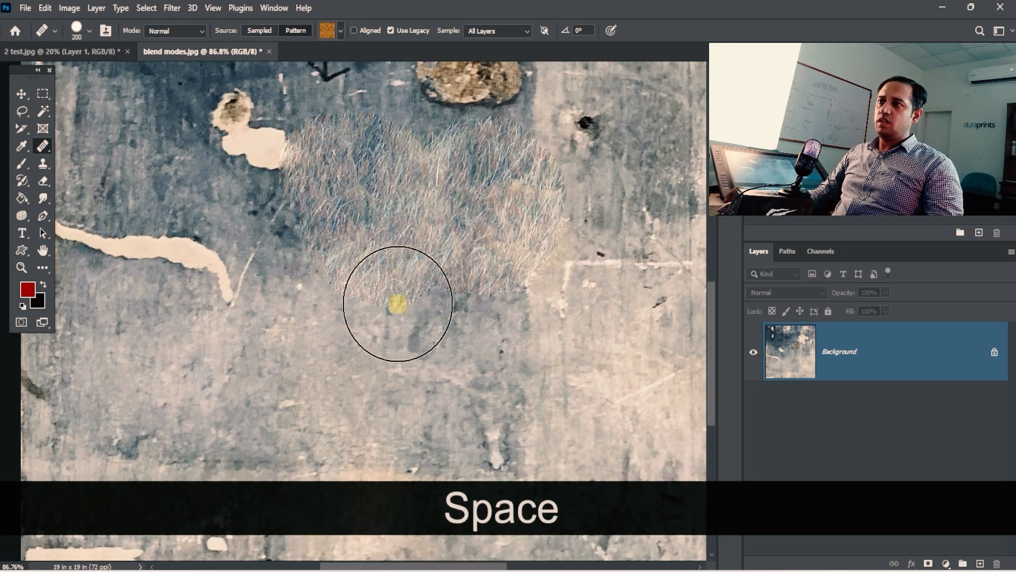
mouse_move(397, 295)
left_mouse_down()
mouse_move(446, 364)
mouse_move(431, 324)
mouse_move(440, 353)
left_mouse_up()
mouse_move(312, 270)
left_mouse_down()
mouse_move(296, 302)
mouse_move(320, 395)
mouse_move(580, 307)
mouse_move(571, 340)
mouse_move(526, 335)
mouse_move(567, 192)
mouse_move(530, 298)
mouse_move(508, 223)
left_mouse_up()
key("space")
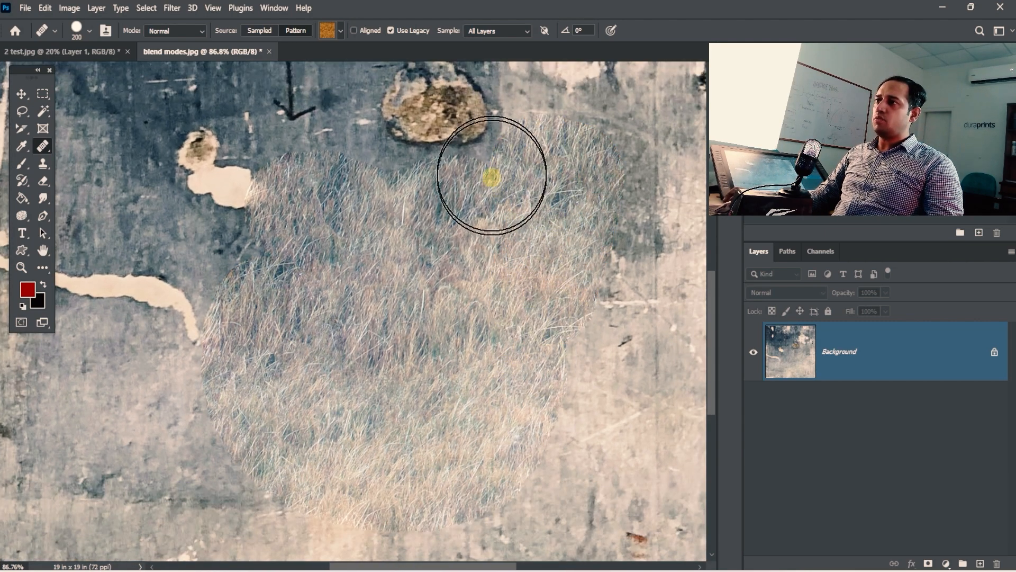
- Extend the grass pattern over the brown hole, the cream patches beside it and most of the cream streak
mouse_move(488, 181)
left_mouse_down()
mouse_move(352, 170)
mouse_move(371, 175)
mouse_move(252, 200)
mouse_move(240, 169)
left_mouse_up()
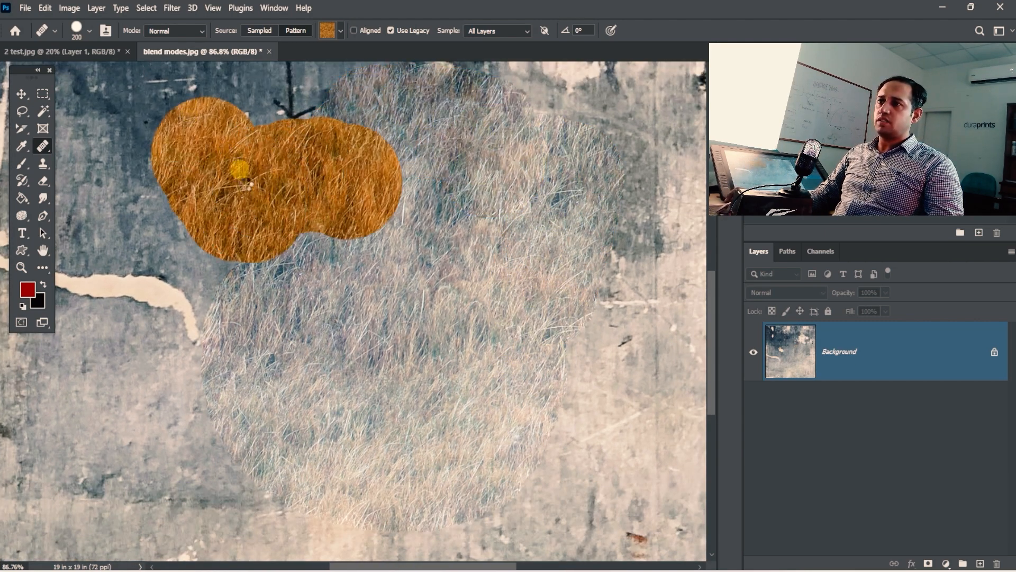
key("space")
left_click_drag(281, 251, 440, 213)
left_click_drag(395, 293, 279, 243)
left_click_drag(377, 226, 255, 127)
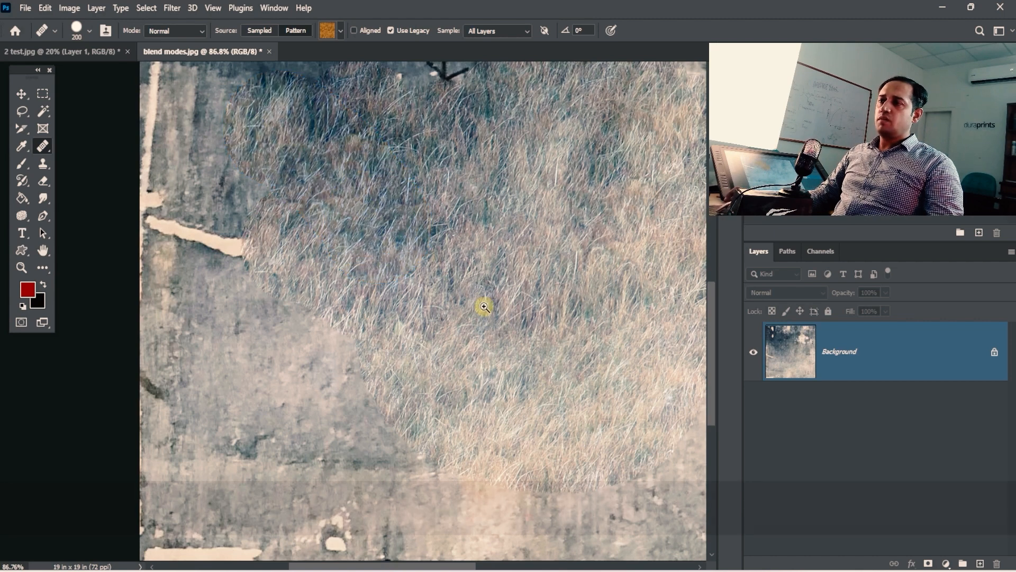
- Heal the grass pattern across the wall's lower left area and up its right side
key("ctrl+alt+space")
left_click_drag(483, 306, 405, 228)
mouse_move(410, 292)
left_mouse_down()
mouse_move(357, 264)
mouse_move(350, 213)
left_mouse_up()
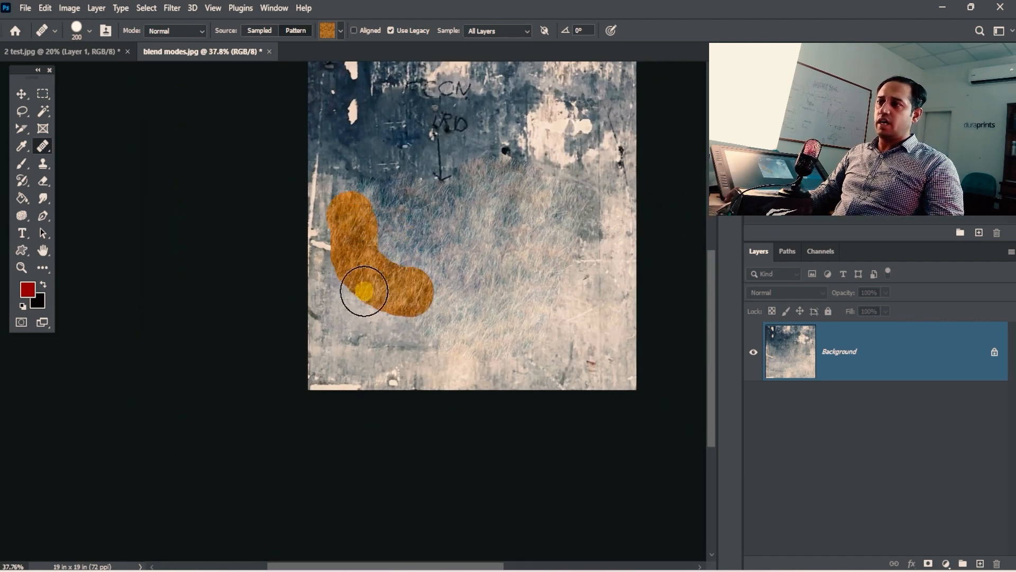
mouse_move(363, 291)
left_mouse_down()
mouse_move(415, 340)
mouse_move(395, 344)
mouse_move(532, 353)
mouse_move(587, 325)
left_mouse_up()
left_click(557, 312)
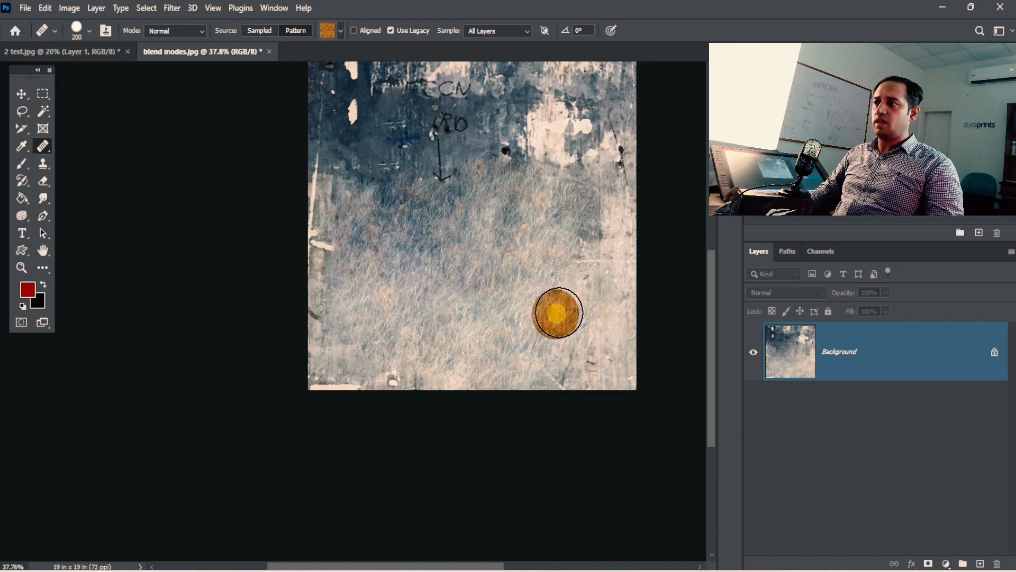
left_click_drag(587, 181, 556, 160)
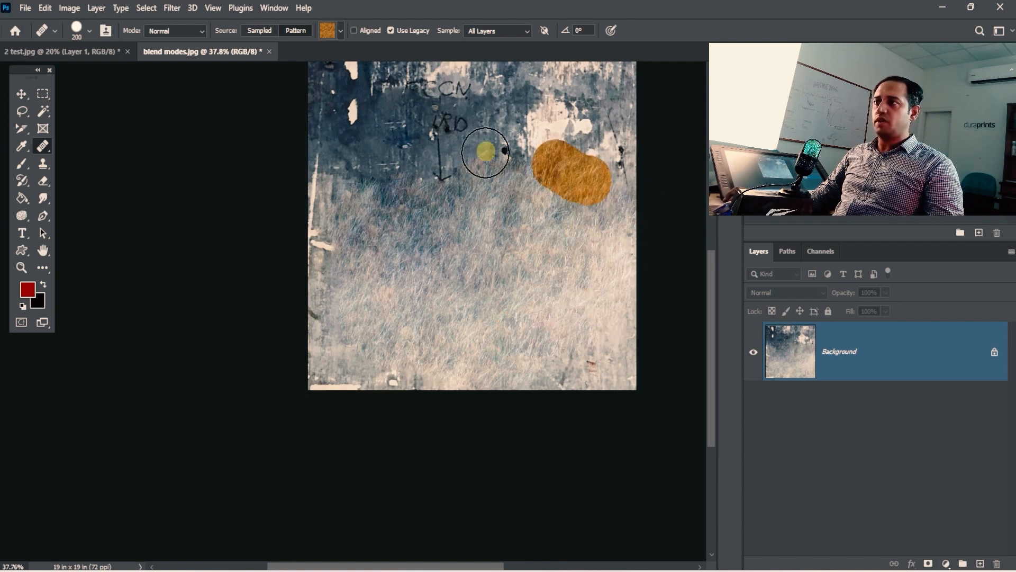
- Fill the remaining upper boundary, left edge and bottom strip of the wall's lower part with the grass pattern
left_click(472, 165)
mouse_move(441, 169)
left_mouse_down()
mouse_move(394, 170)
mouse_move(355, 215)
mouse_move(341, 259)
left_mouse_up()
left_click_drag(333, 210, 330, 311)
mouse_move(329, 321)
left_mouse_down()
mouse_move(337, 395)
mouse_move(346, 385)
mouse_move(531, 426)
mouse_move(595, 402)
mouse_move(663, 397)
left_mouse_up()
left_click_drag(536, 379, 672, 376)
mouse_move(609, 340)
left_mouse_down()
mouse_move(651, 423)
mouse_move(609, 407)
left_mouse_up()
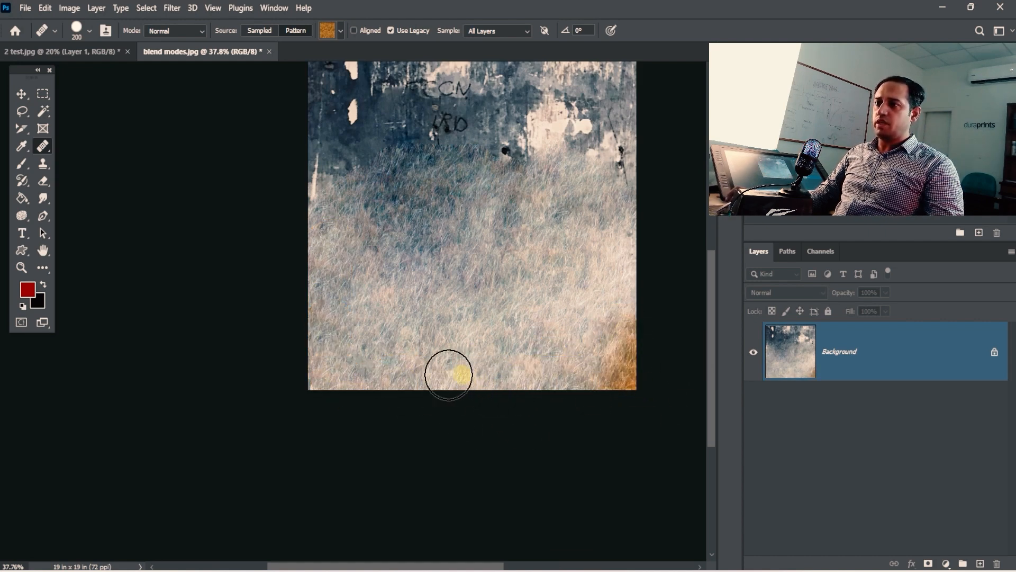
left_click_drag(462, 374, 281, 396)
- Display the pattern presets as large thumbnails, keeping the orange-brown grass pattern selected
mouse_move(514, 322)
left_mouse_down()
mouse_move(597, 318)
mouse_move(375, 194)
left_mouse_up()
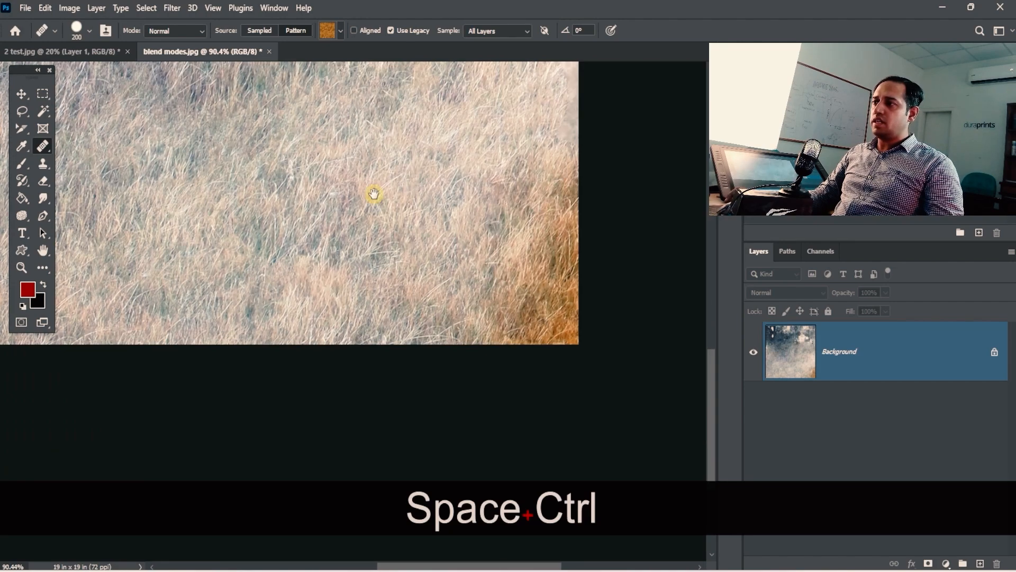
left_click_drag(421, 156, 564, 282)
left_click_drag(442, 205, 463, 204)
left_click_drag(490, 161, 284, 171)
left_click(341, 32)
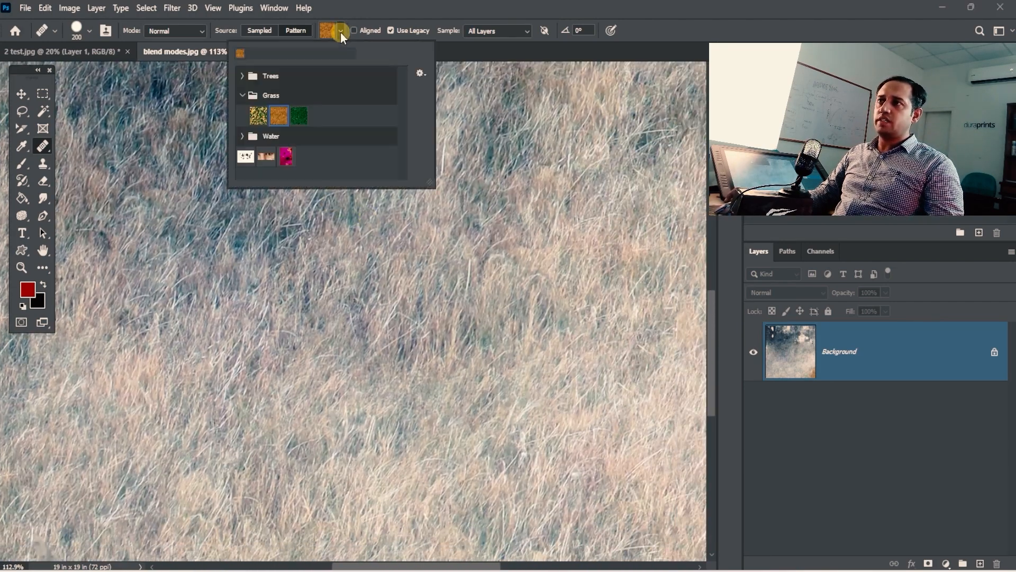
left_click(421, 71)
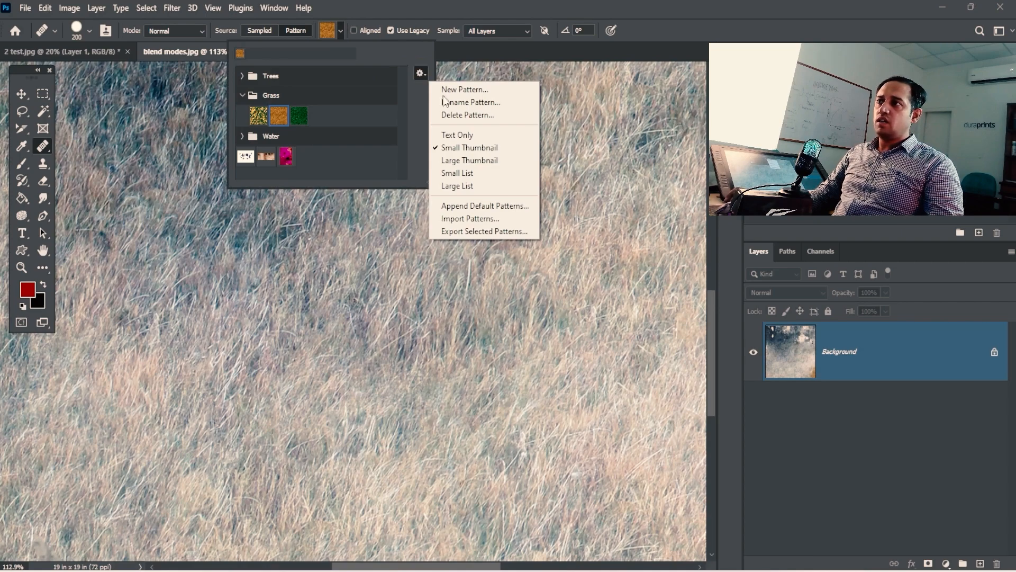
left_click(493, 162)
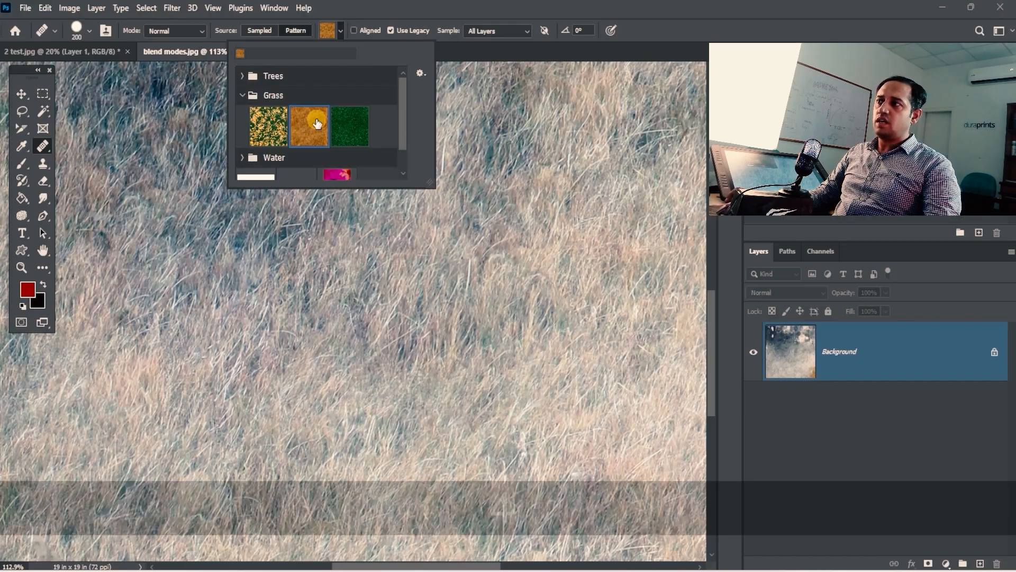
left_click(405, 5)
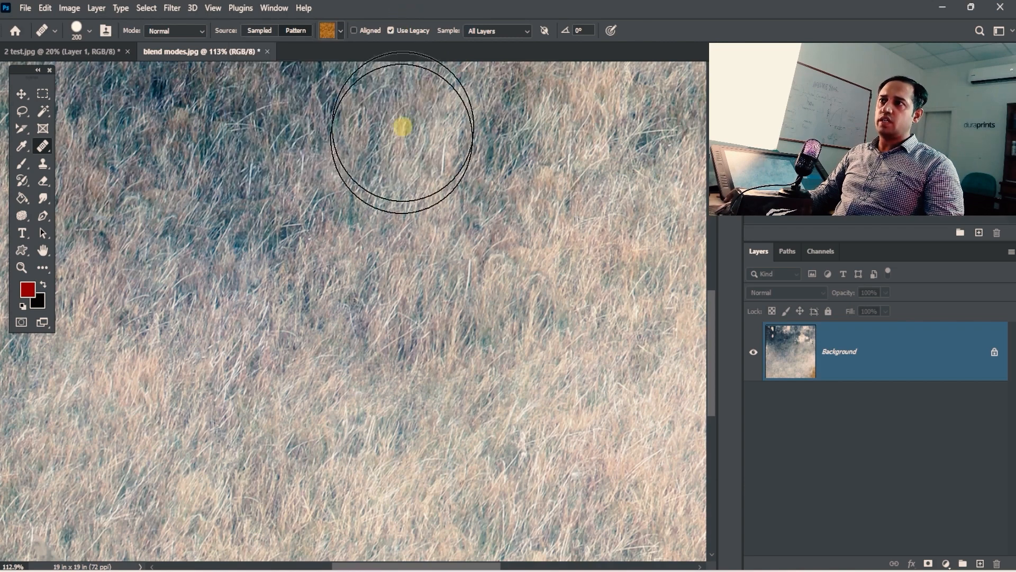
- Heal the grass pattern across the band below the graffiti and over the cream patches toward the wall's right edge
mouse_move(459, 287)
left_mouse_down()
mouse_move(428, 269)
mouse_move(421, 234)
mouse_move(424, 300)
left_mouse_up()
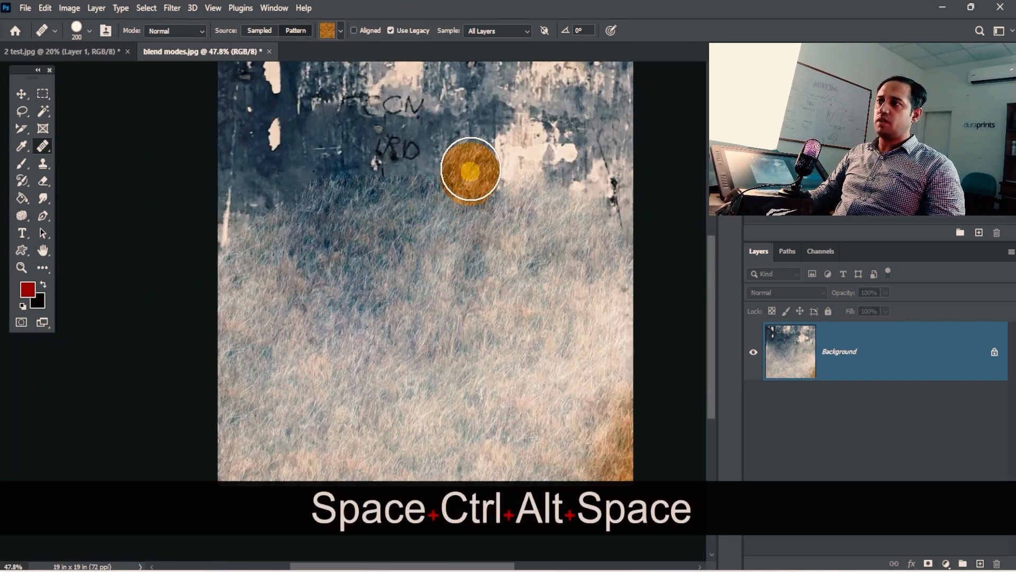
left_click_drag(470, 179, 294, 170)
mouse_move(272, 183)
left_mouse_down()
mouse_move(240, 217)
mouse_move(281, 196)
left_mouse_up()
mouse_move(477, 152)
left_mouse_down()
mouse_move(640, 132)
mouse_move(639, 229)
left_mouse_up()
mouse_move(591, 222)
left_mouse_down()
mouse_move(589, 175)
mouse_move(563, 236)
left_mouse_up()
left_click_drag(405, 174, 294, 213)
- Fill the rest of the wall up to its top edge, including the graffiti and the upper right corner, with the grass pattern
mouse_move(292, 196)
left_mouse_down()
mouse_move(293, 180)
mouse_move(248, 122)
left_mouse_up()
left_click_drag(266, 109, 296, 166)
left_click_drag(297, 106, 297, 170)
mouse_move(315, 167)
left_mouse_down()
mouse_move(339, 98)
mouse_move(360, 107)
left_mouse_up()
left_click_drag(402, 106, 392, 143)
left_click_drag(450, 106, 426, 172)
left_click_drag(444, 185, 468, 101)
mouse_move(469, 211)
left_mouse_down()
mouse_move(513, 148)
mouse_move(528, 165)
left_mouse_up()
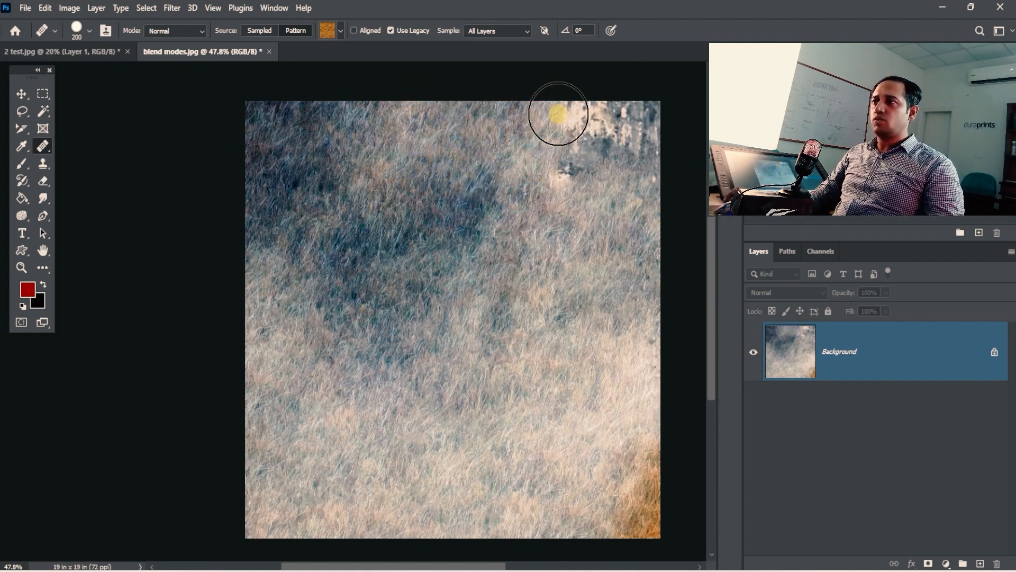
mouse_move(588, 106)
left_mouse_down()
mouse_move(588, 178)
mouse_move(617, 114)
mouse_move(647, 204)
left_mouse_up()
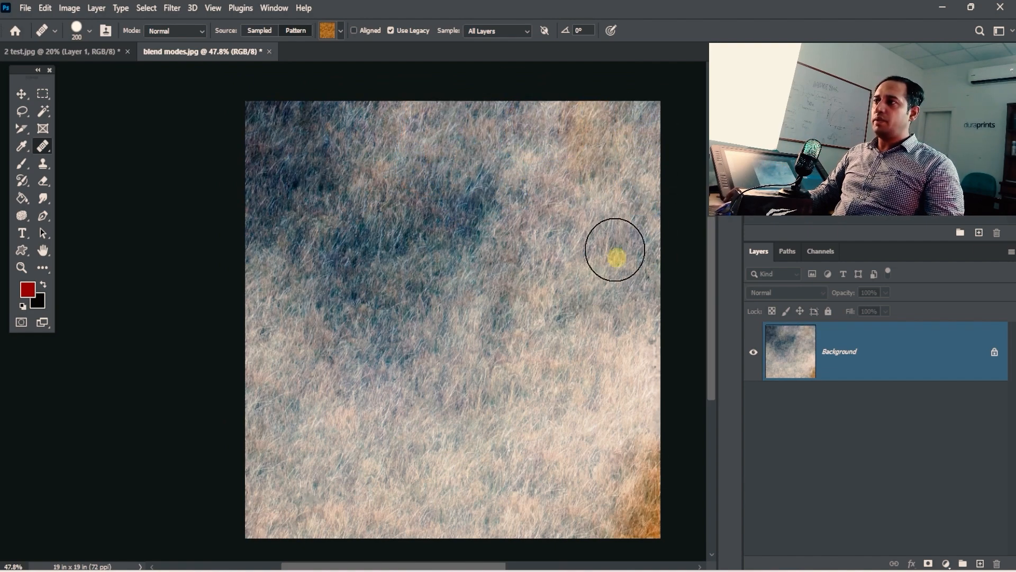
left_click(532, 247, "ctrl")
mouse_move(532, 247)
left_mouse_down()
mouse_move(528, 157)
mouse_move(449, 277)
mouse_move(521, 321)
left_mouse_up()
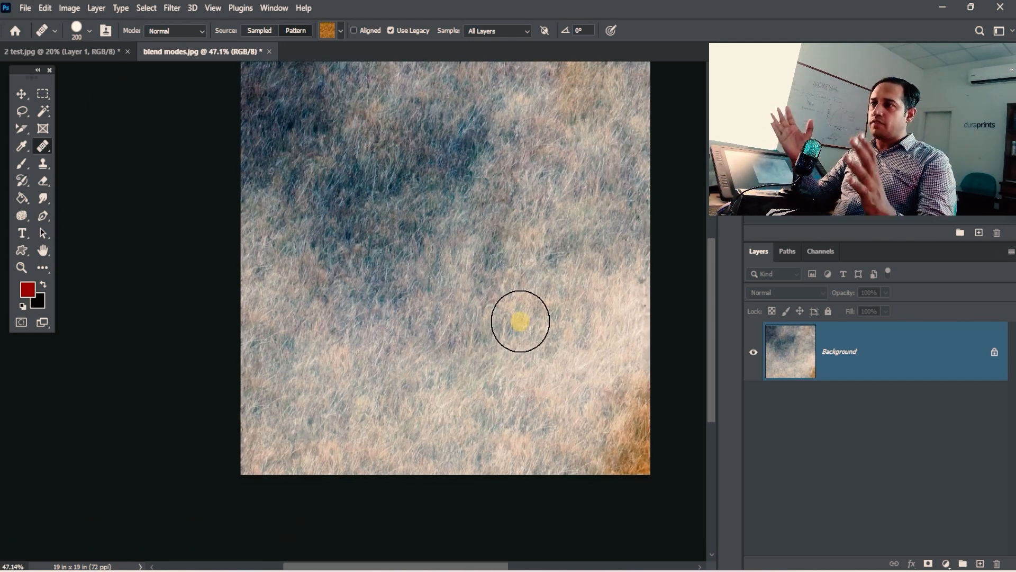
left_click(296, 32)
left_click(341, 31)
left_click(342, 30)
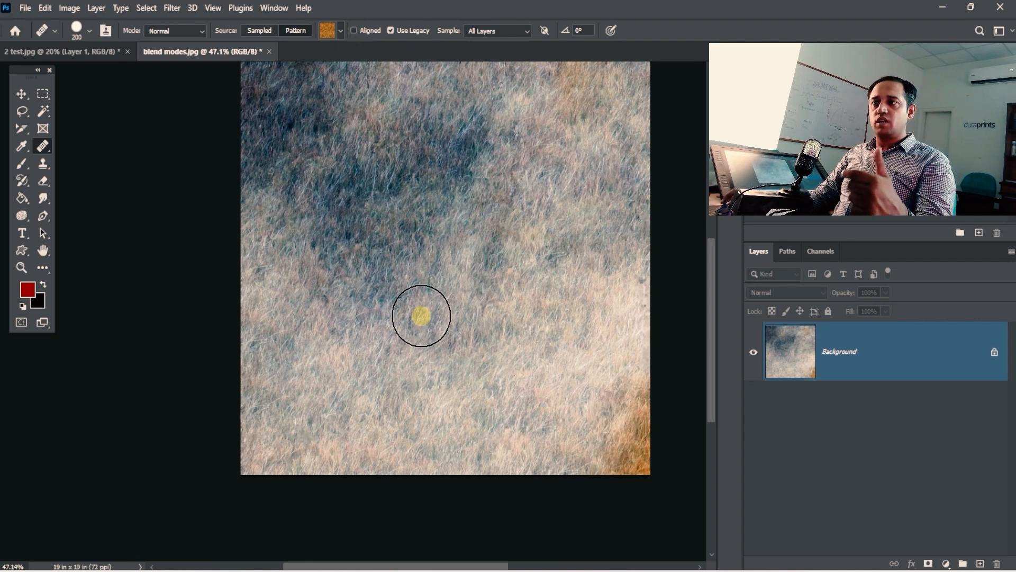
- Brush the grass pattern again in short vertical strokes over the dark blue area in the image's upper left half
left_click_drag(436, 170, 426, 200)
left_click_drag(352, 169, 333, 217)
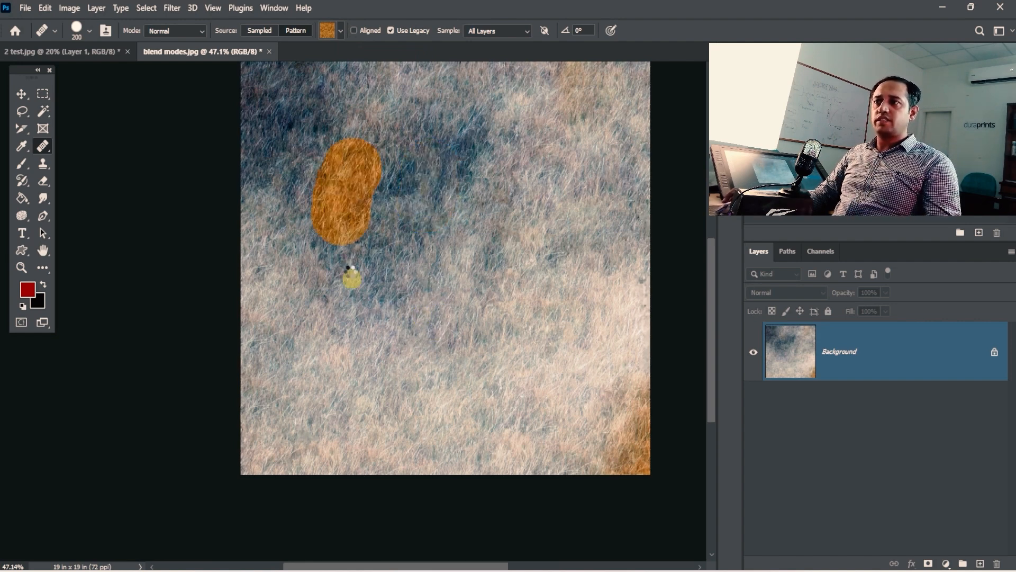
left_click_drag(408, 154, 384, 297)
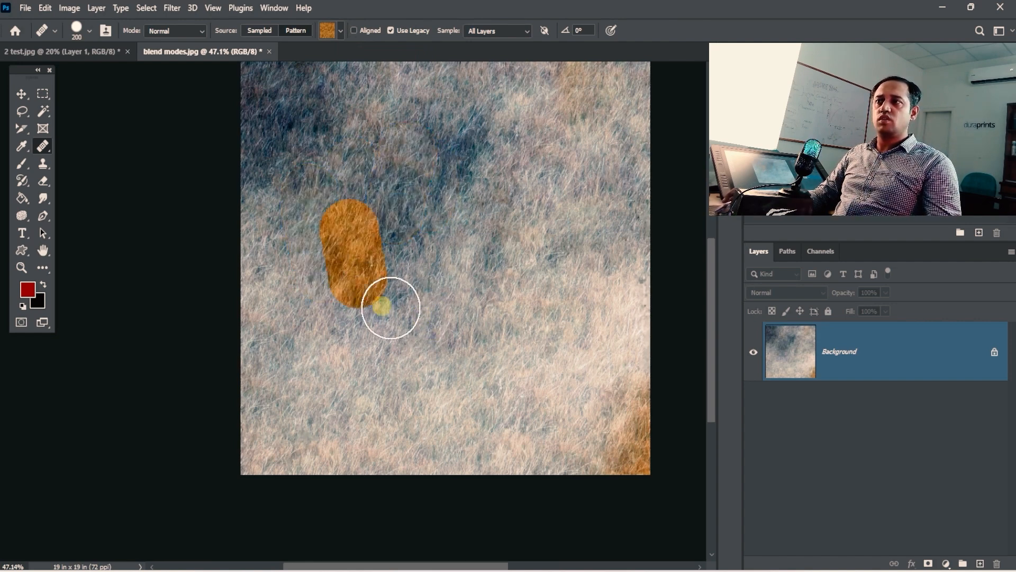
left_click_drag(525, 306, 575, 295)
left_click_drag(503, 229, 522, 232)
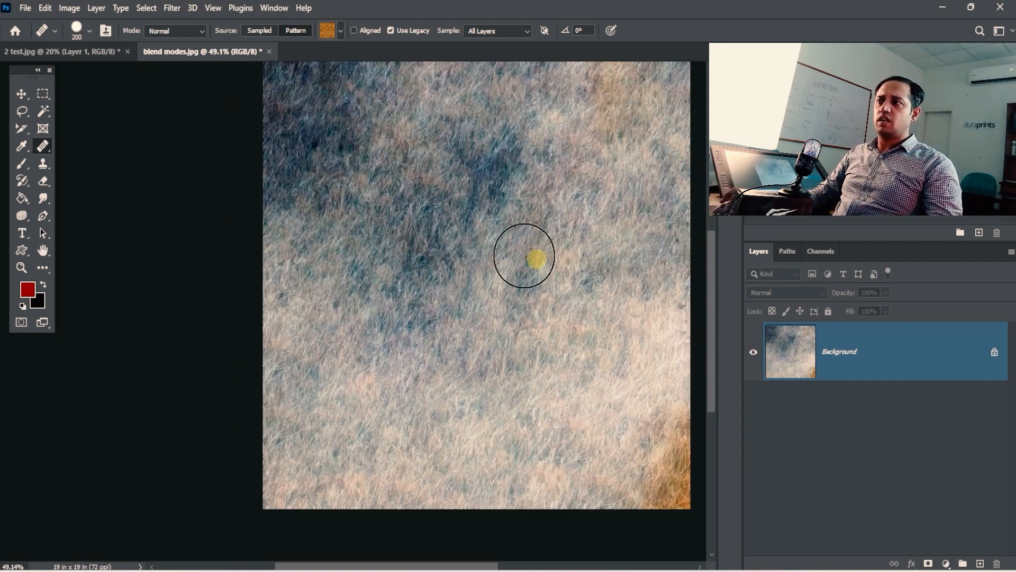